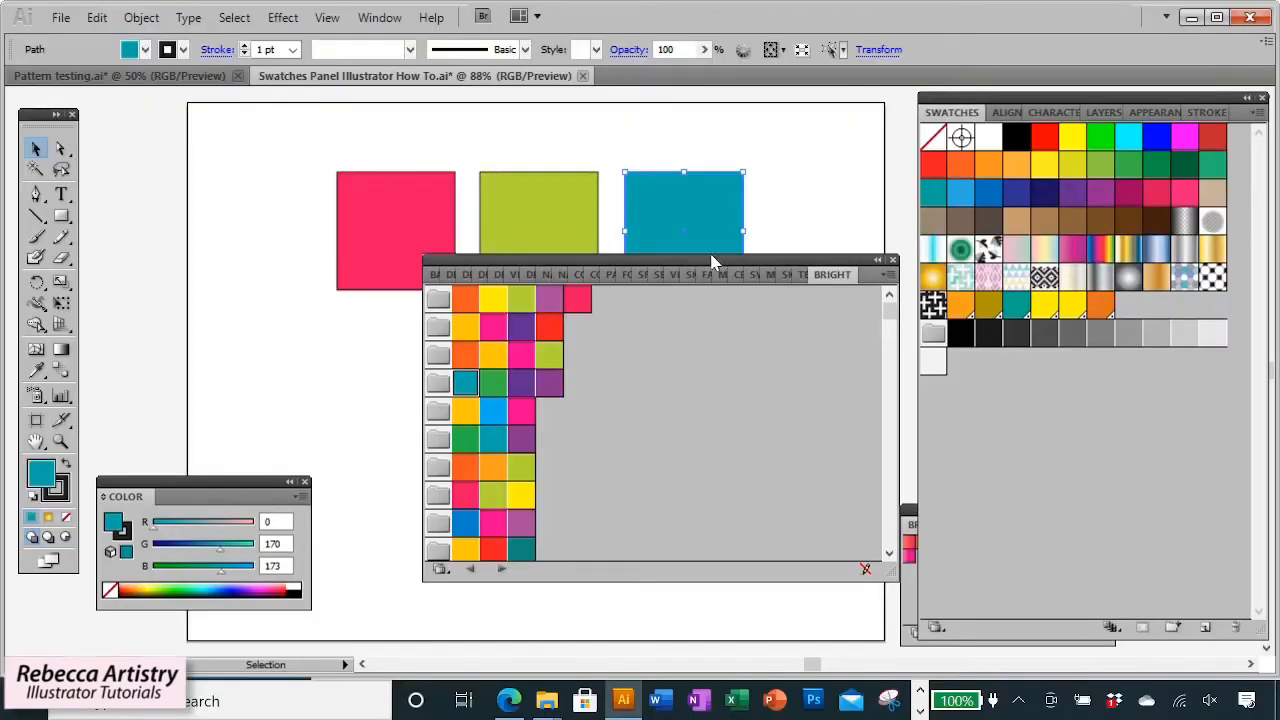
Move the floating swatch library panel down over the artboard and reposition the neighbouring panel.
{"action": "left_click_drag", "start_coordinate": [714, 264], "coordinate": [700, 340]}
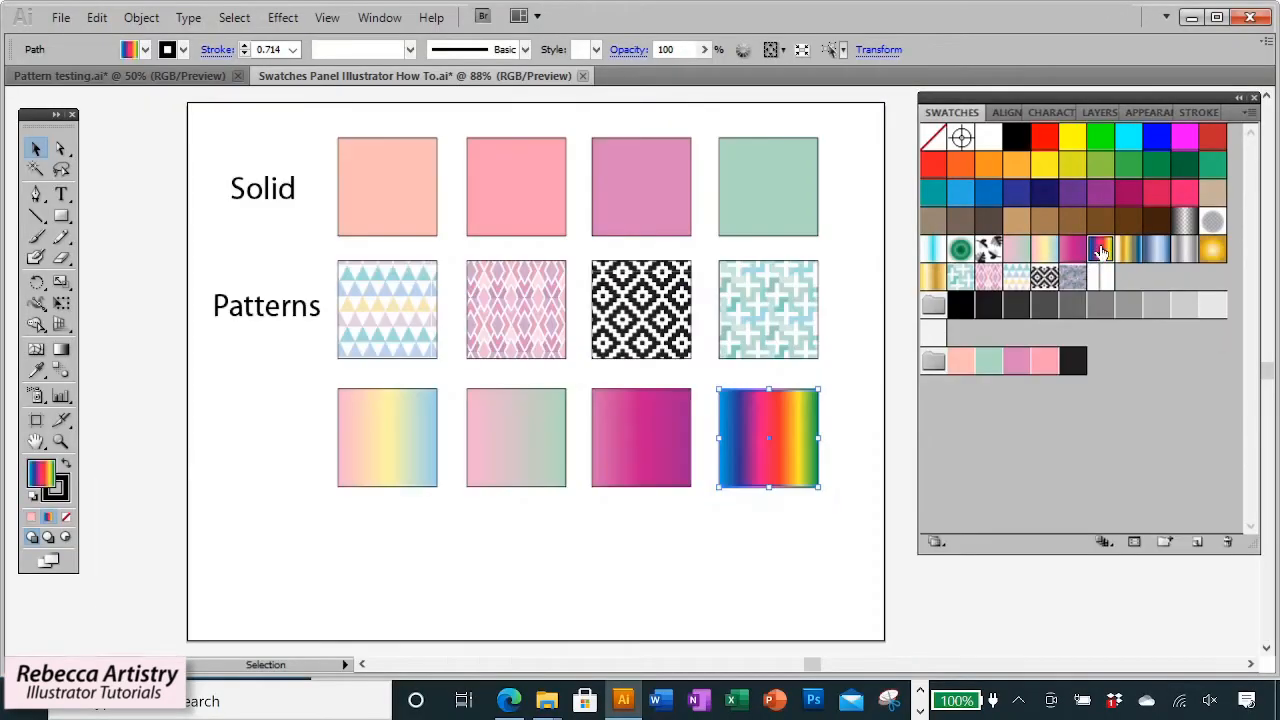
{"action": "left_click_drag", "start_coordinate": [391, 516], "coordinate": [838, 441]}
{"action": "left_click_drag", "start_coordinate": [768, 460], "coordinate": [766, 586]}
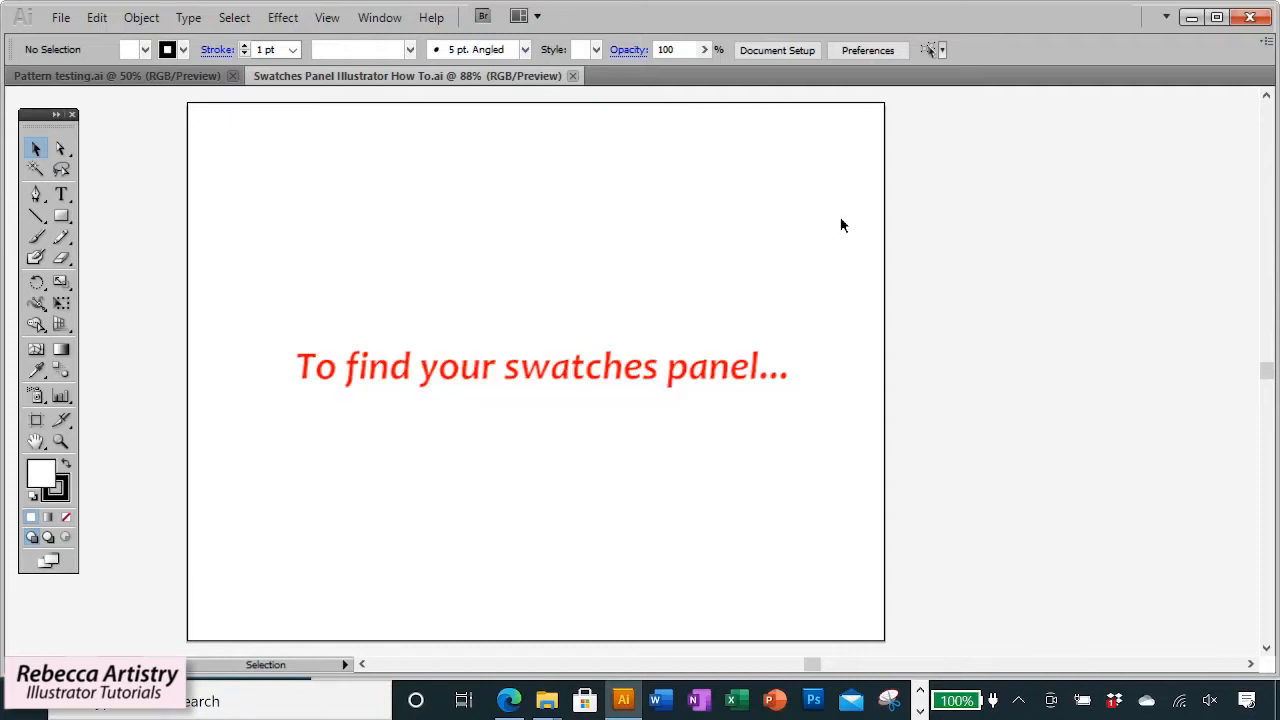
Open the Swatches panel from the Window menu.
{"action": "left_click", "coordinate": [386, 20]}
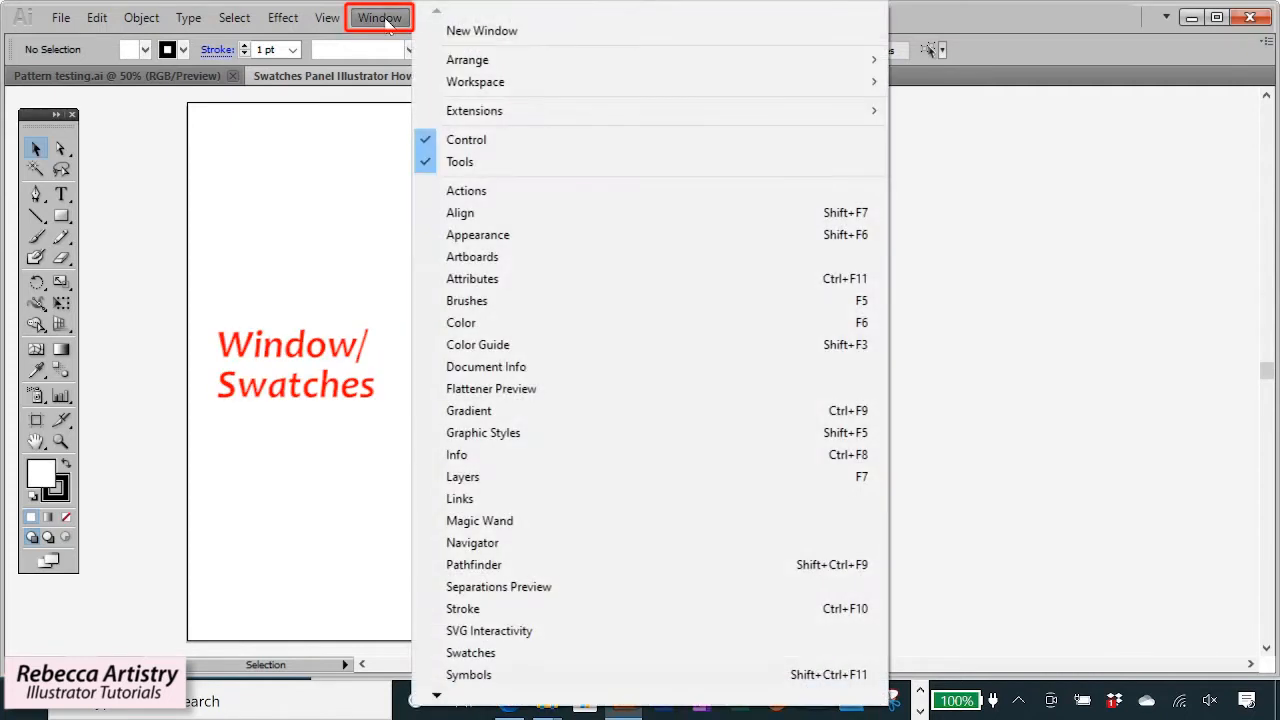
{"action": "left_click", "coordinate": [523, 652]}
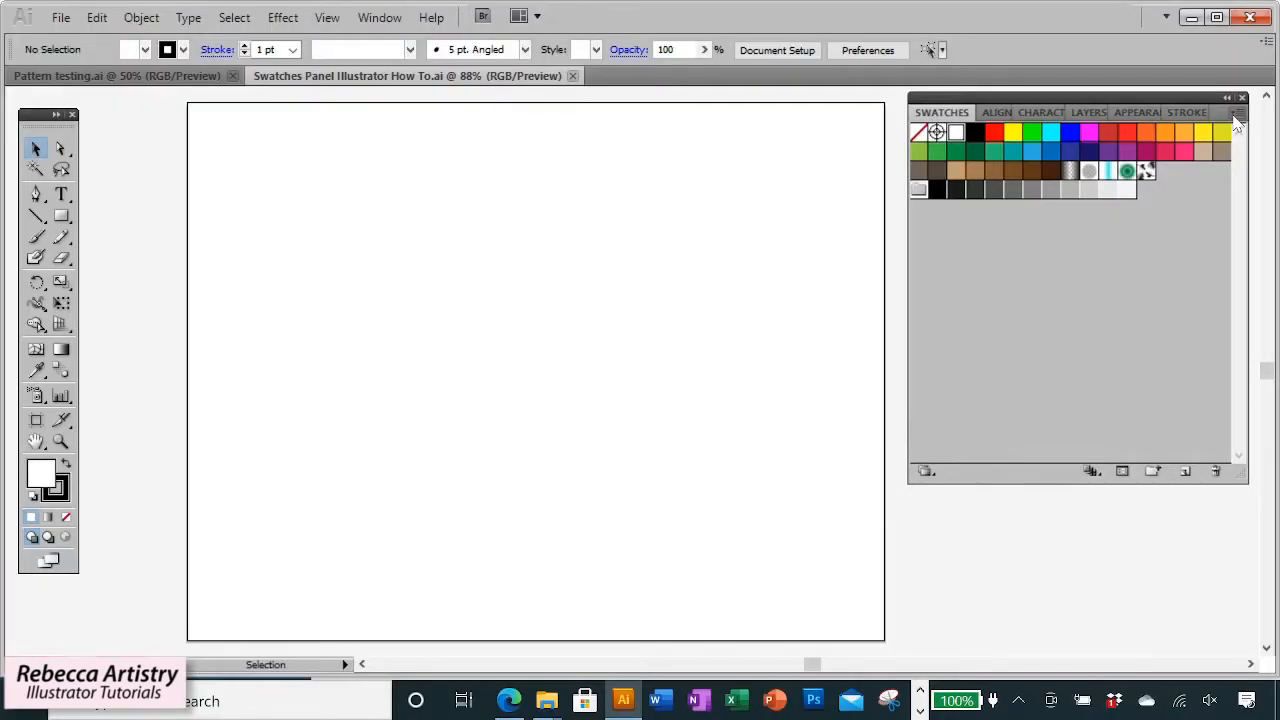
Switch the Swatches panel view to Small Thumbnail View, then Medium Thumbnail View, then Large Thumbnail View.
{"action": "left_click", "coordinate": [1237, 119]}
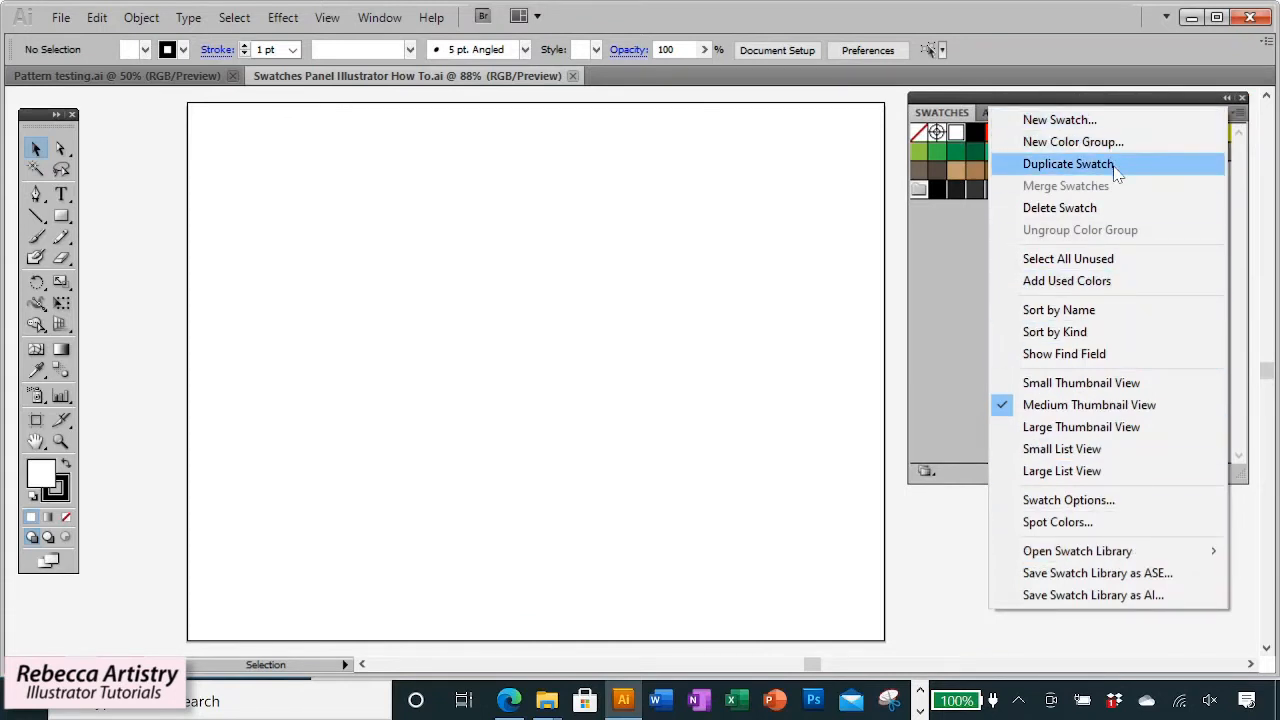
{"action": "left_click", "coordinate": [1091, 387]}
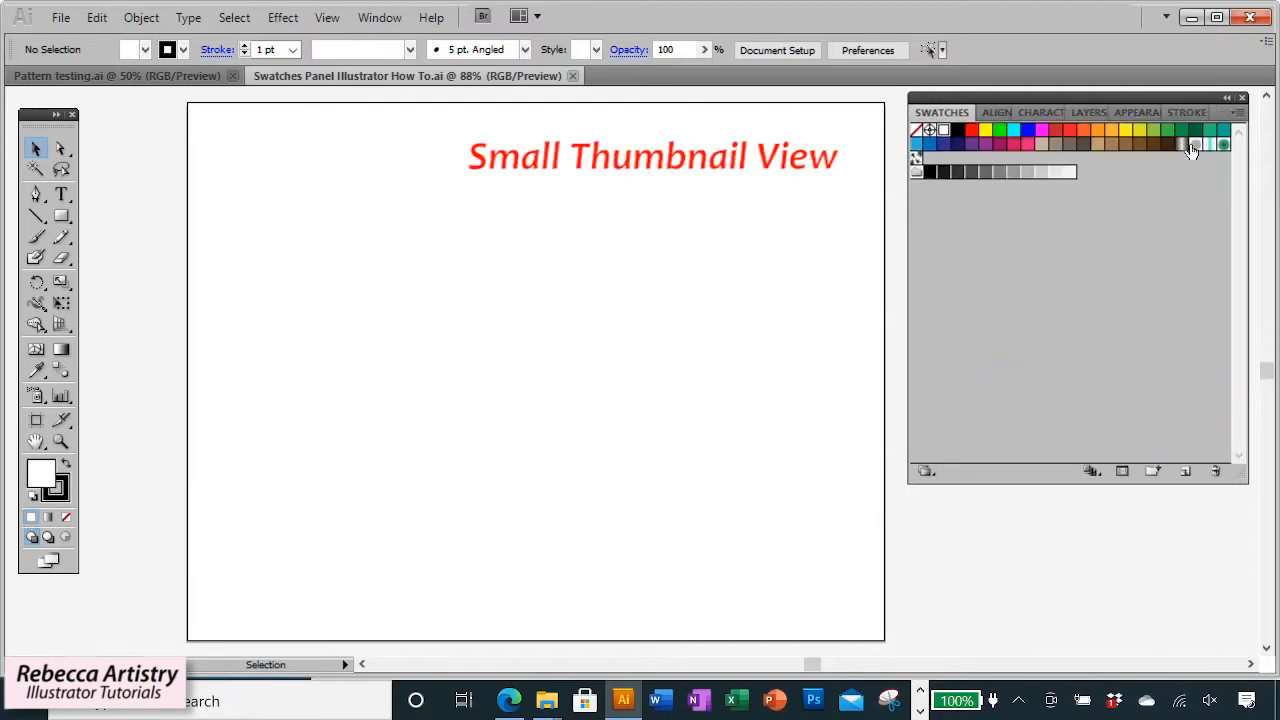
{"action": "left_click", "coordinate": [1237, 115]}
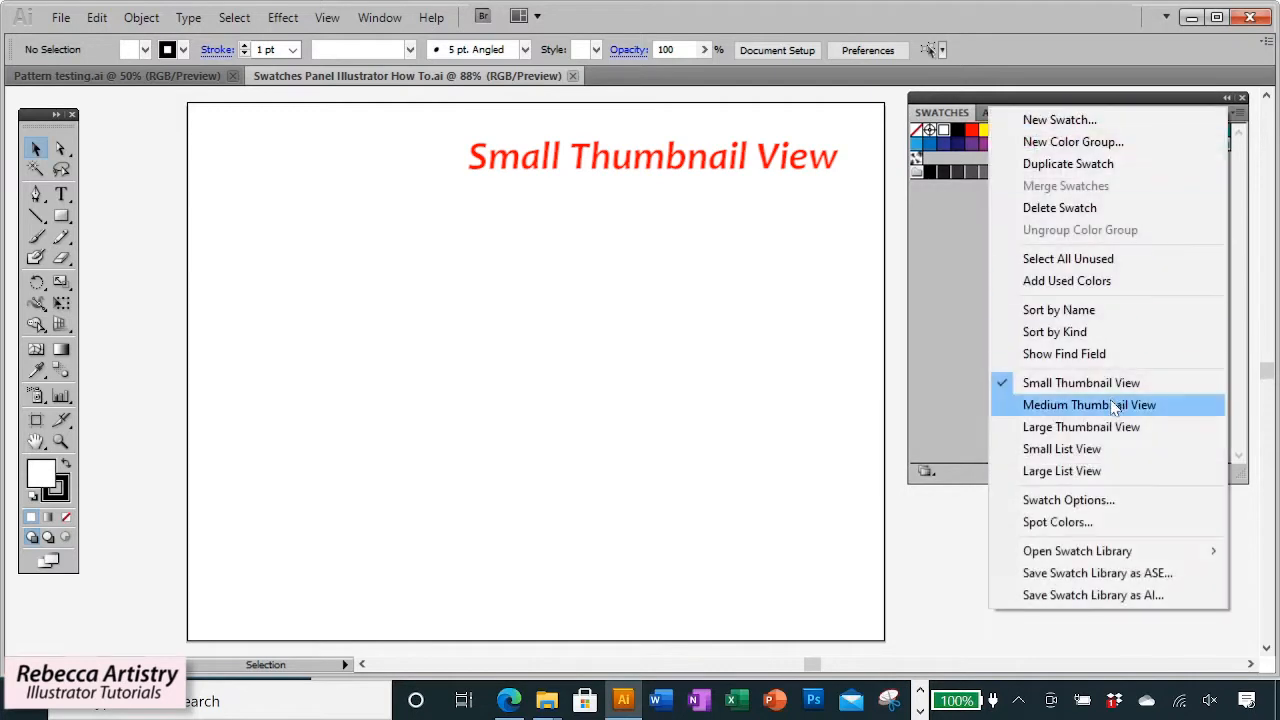
{"action": "left_click", "coordinate": [1108, 405]}
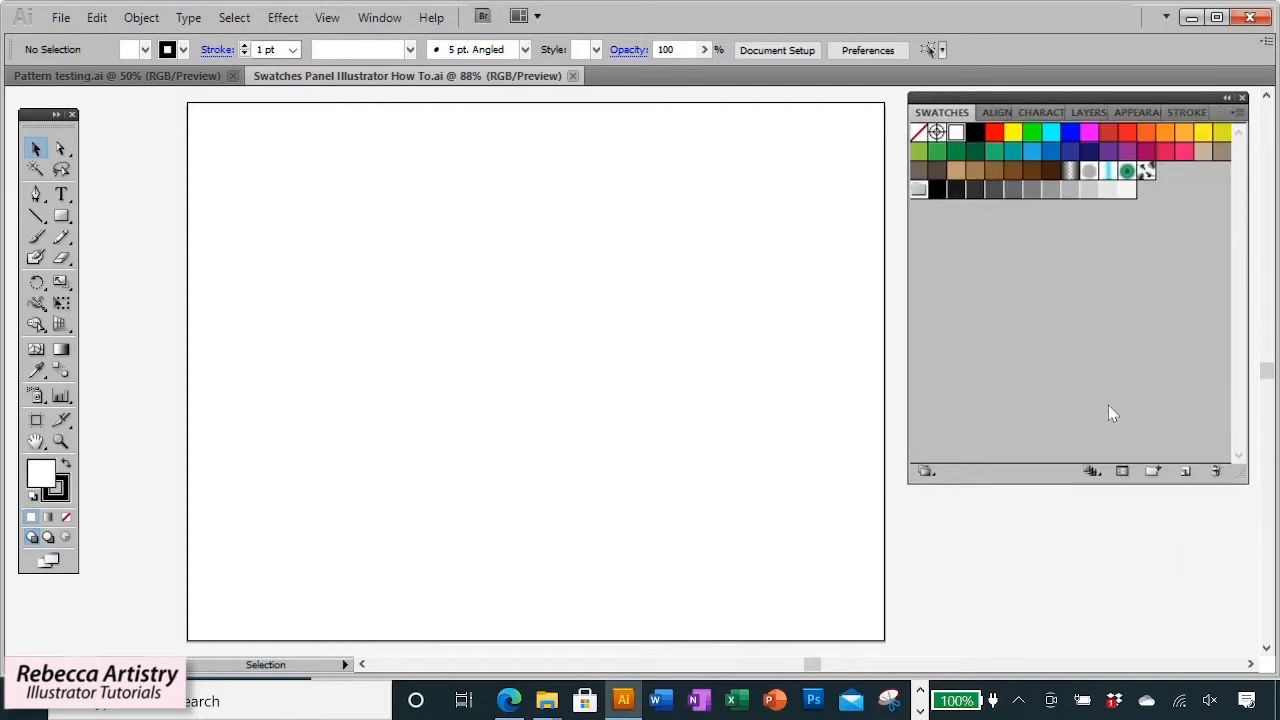
{"action": "left_click", "coordinate": [1237, 115]}
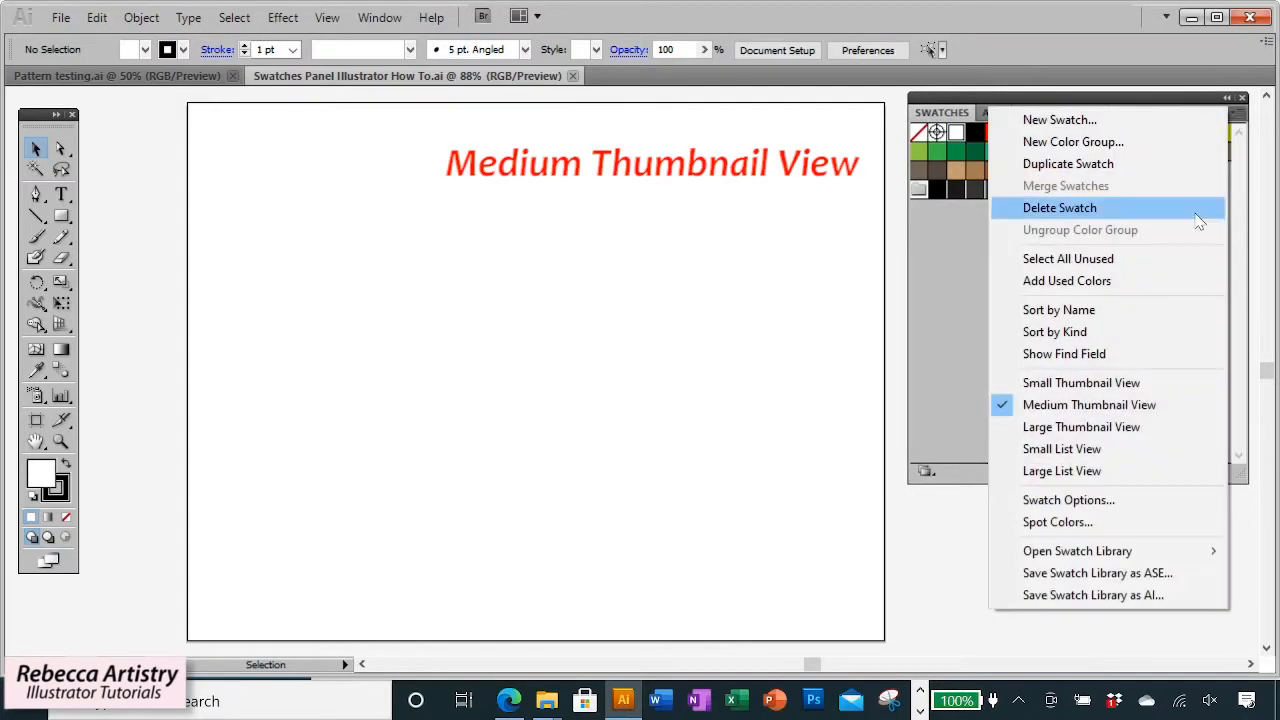
{"action": "left_click", "coordinate": [1083, 437]}
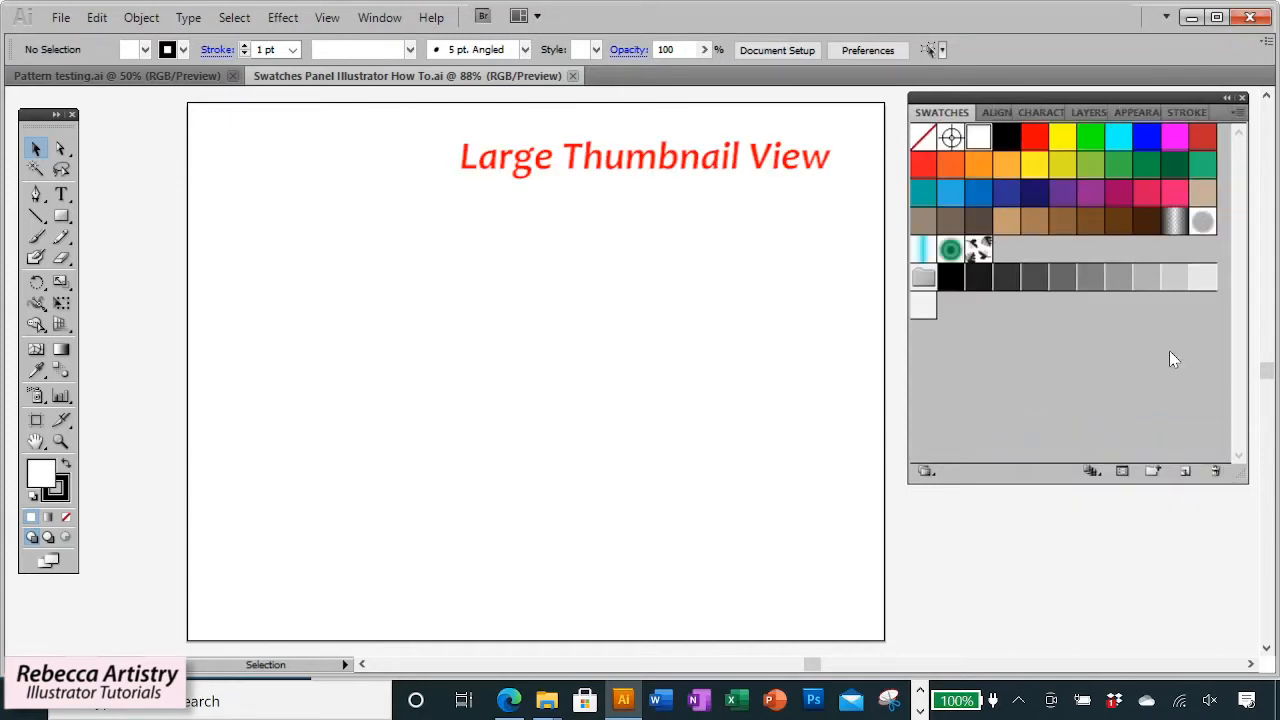
Switch the Swatches panel to Small List View and scroll through the swatch list.
{"action": "left_click", "coordinate": [1237, 113]}
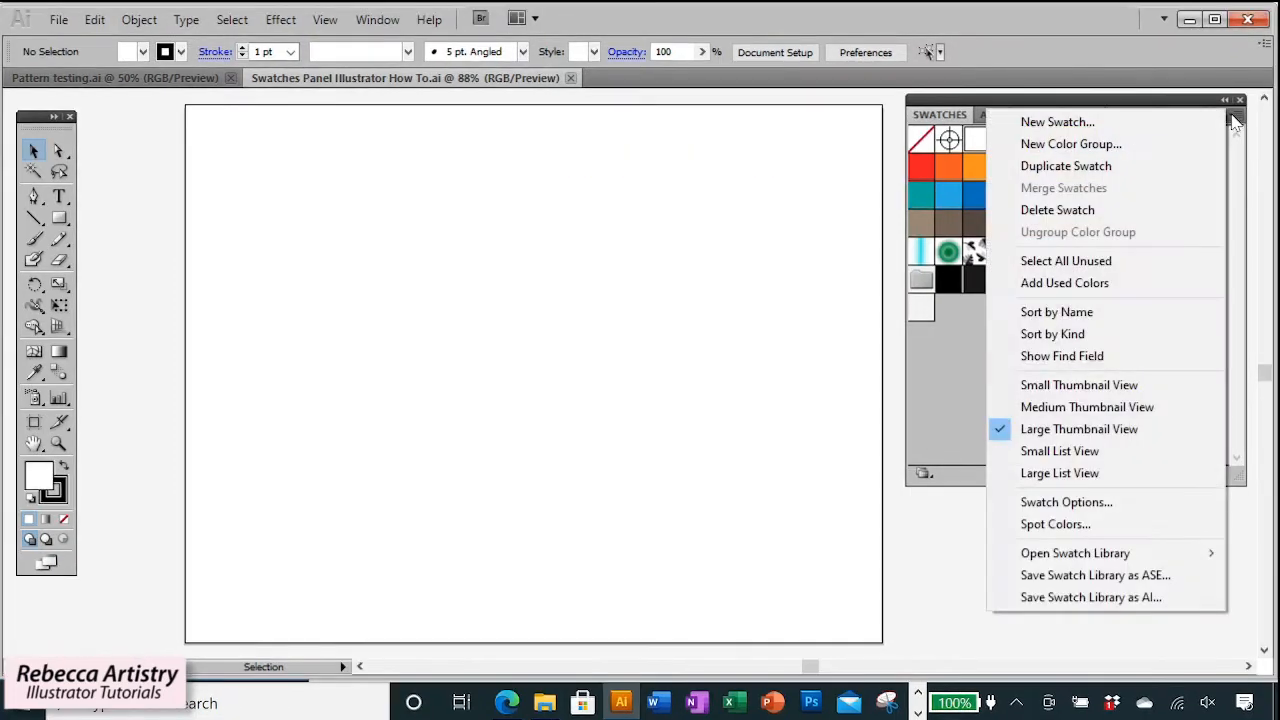
{"action": "left_click", "coordinate": [1072, 455]}
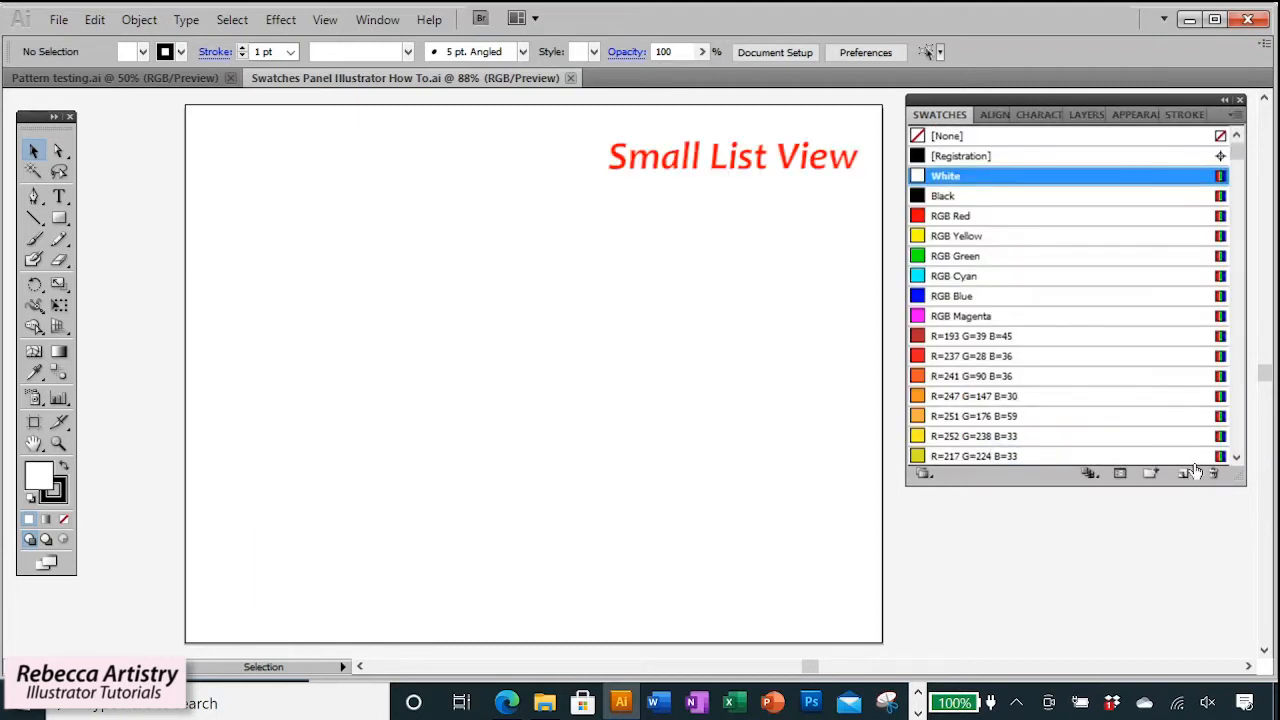
{"action": "scroll", "coordinate": [1181, 335], "scroll_direction": "down", "scroll_amount": 3}
{"action": "scroll", "coordinate": [1181, 335], "scroll_direction": "down", "scroll_amount": 3}
{"action": "scroll", "coordinate": [1181, 335], "scroll_direction": "up", "scroll_amount": 6}
{"action": "left_click", "coordinate": [1236, 114]}
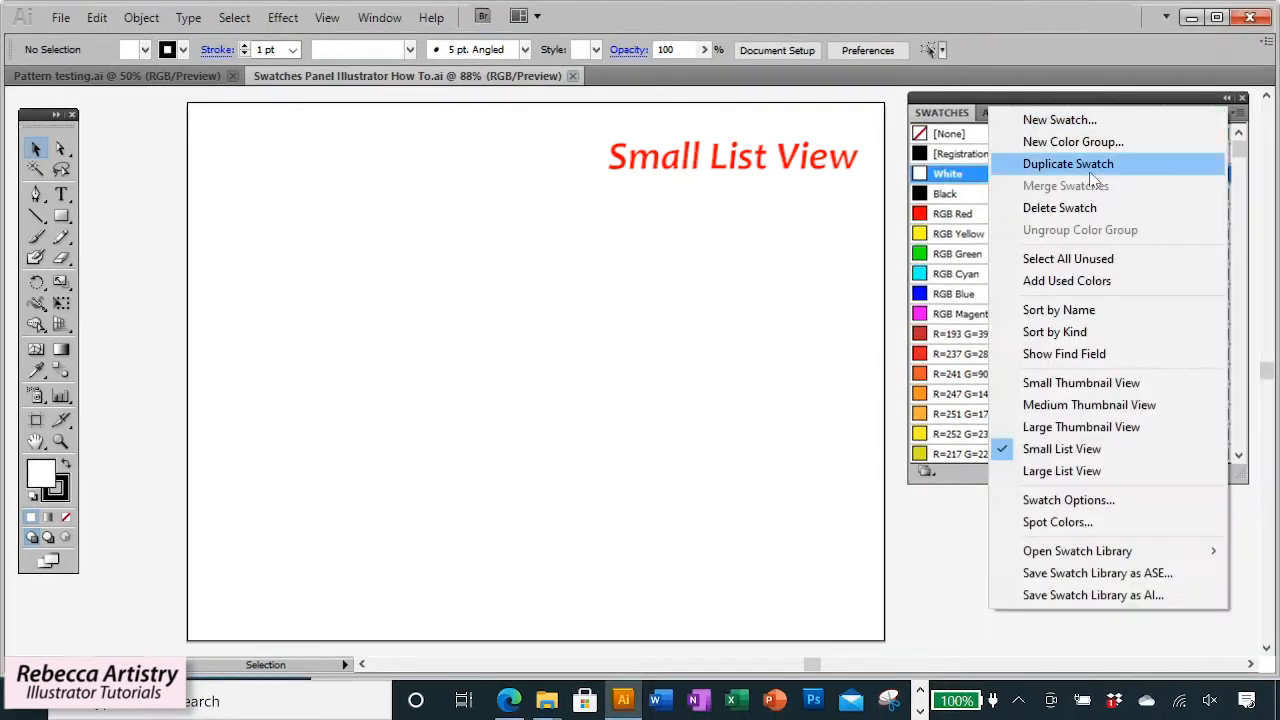
{"action": "left_click", "coordinate": [958, 125]}
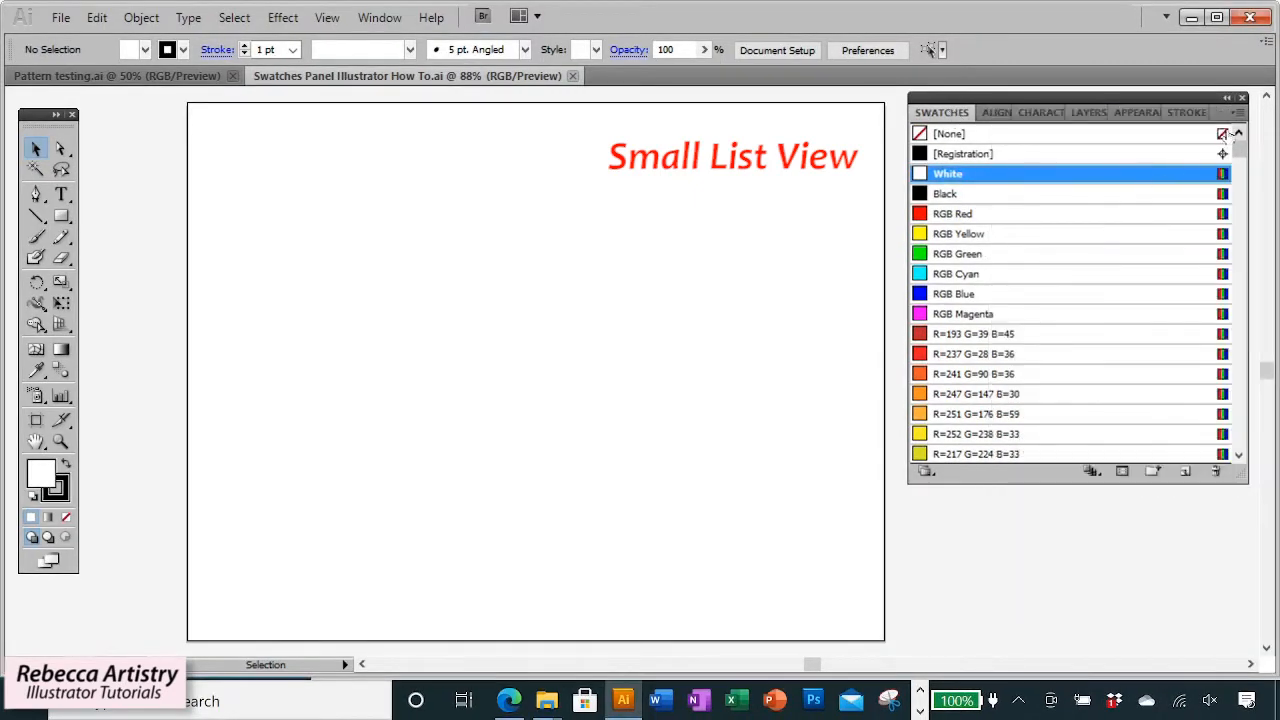
Switch the Swatches panel to Large List View and scroll down the list.
{"action": "left_click", "coordinate": [1237, 114]}
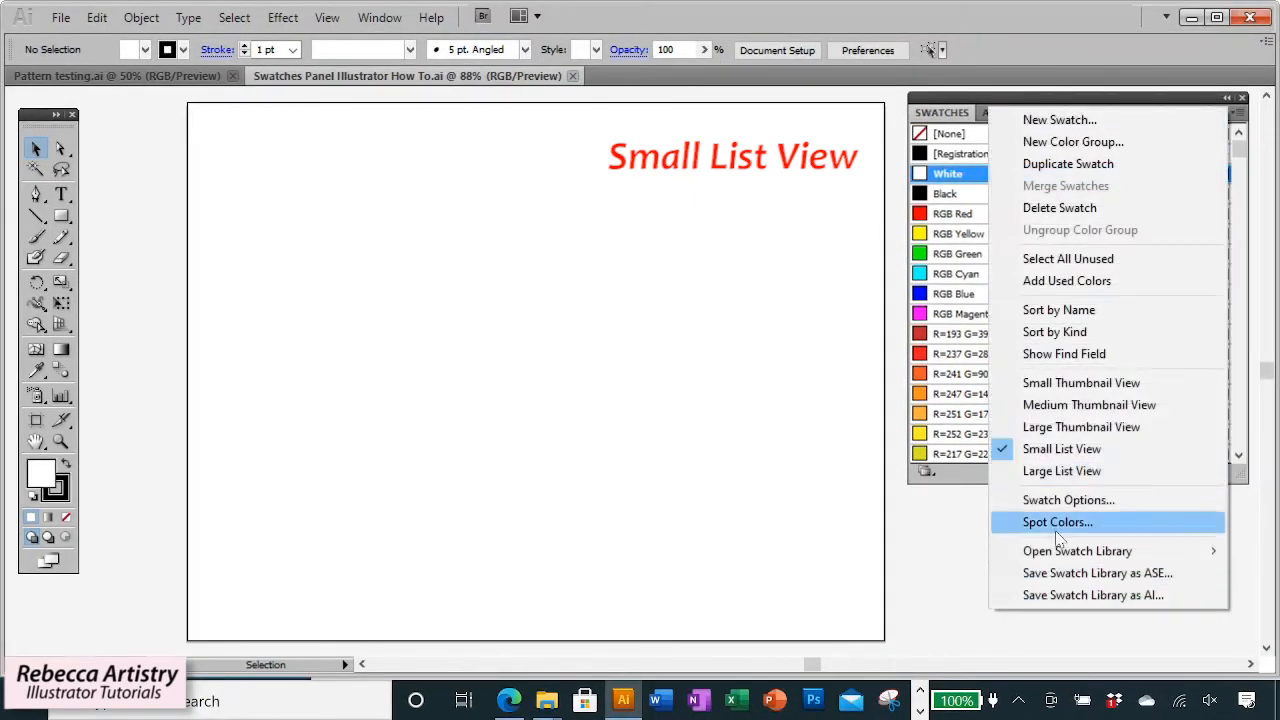
{"action": "left_click", "coordinate": [1072, 479]}
{"action": "scroll", "coordinate": [1174, 400], "scroll_direction": "down", "scroll_amount": 5}
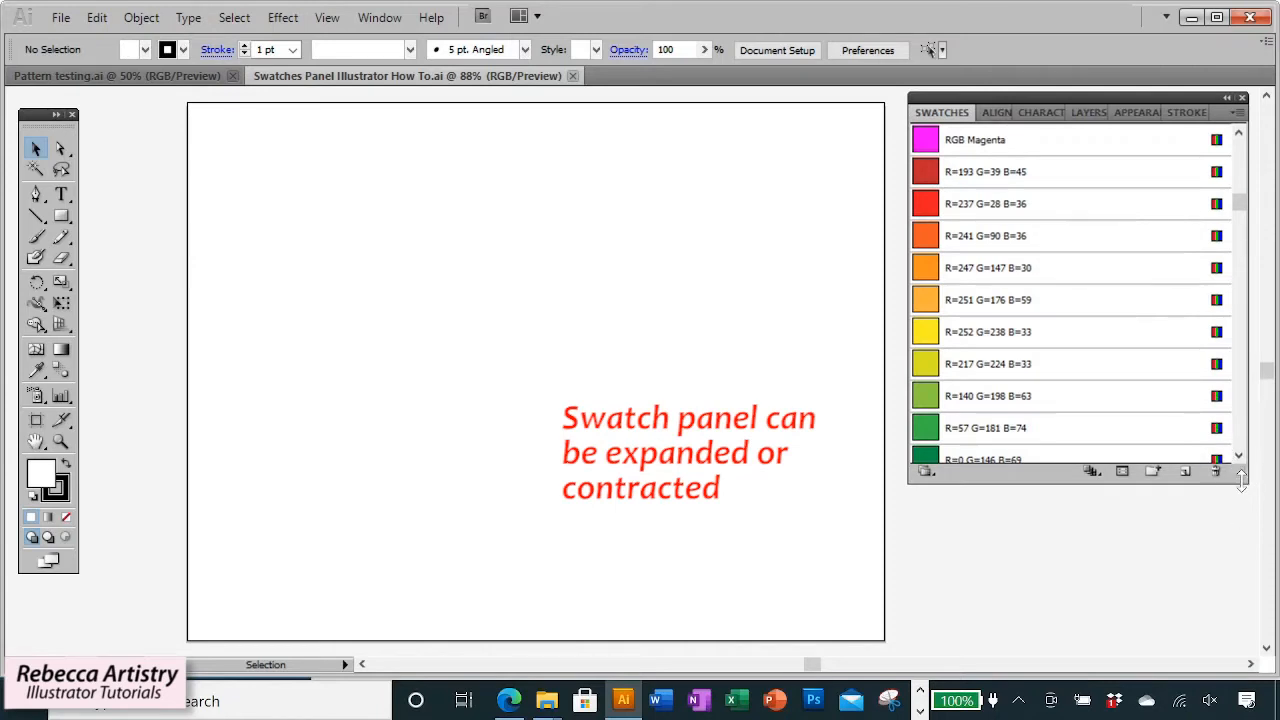
Resize the Swatches panel by its edges and corner, selecting the R=237 G=28 B=36 swatch along the way.
{"action": "mouse_move", "coordinate": [1240, 474]}
{"action": "left_mouse_down"}
{"action": "mouse_move", "coordinate": [1238, 628]}
{"action": "mouse_move", "coordinate": [1234, 458]}
{"action": "left_mouse_up"}
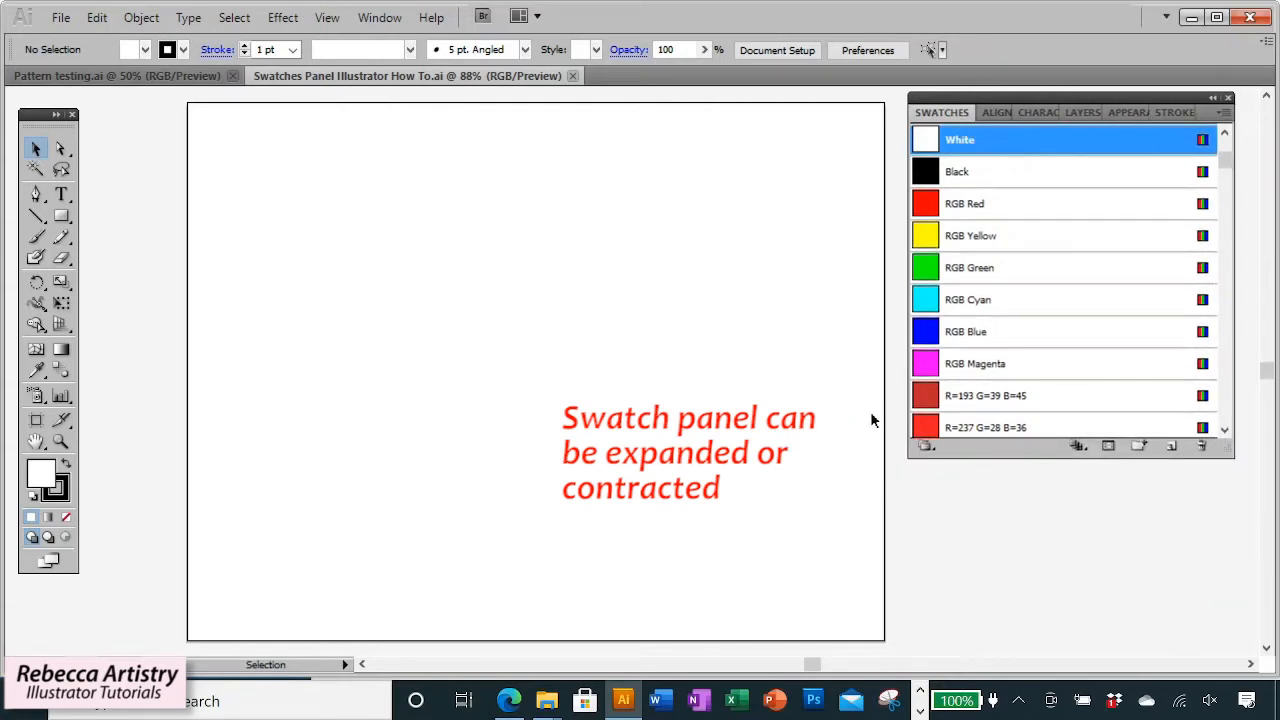
{"action": "left_click", "coordinate": [914, 421]}
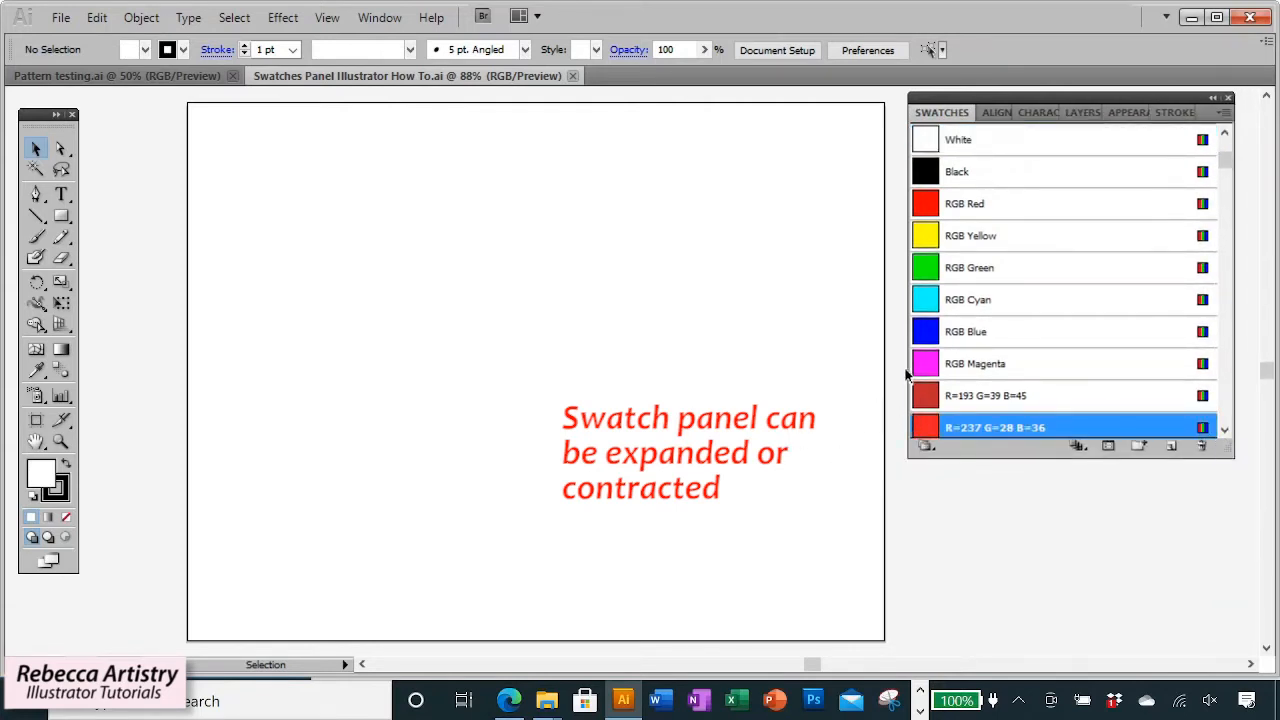
{"action": "mouse_move", "coordinate": [909, 385]}
{"action": "left_mouse_down"}
{"action": "mouse_move", "coordinate": [1021, 376]}
{"action": "mouse_move", "coordinate": [909, 384]}
{"action": "left_mouse_up"}
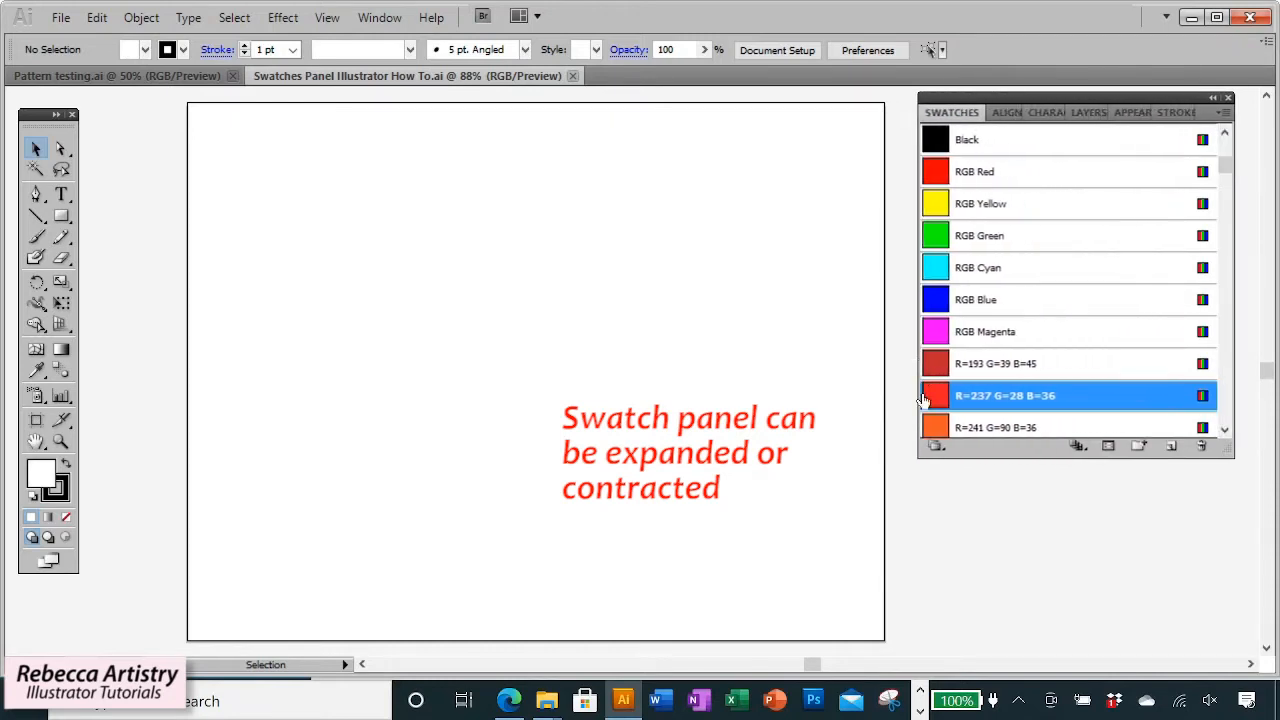
{"action": "left_click_drag", "start_coordinate": [1233, 466], "coordinate": [1258, 553]}
Switch the Swatches panel back to Large Thumbnail View.
{"action": "left_click", "coordinate": [1250, 116]}
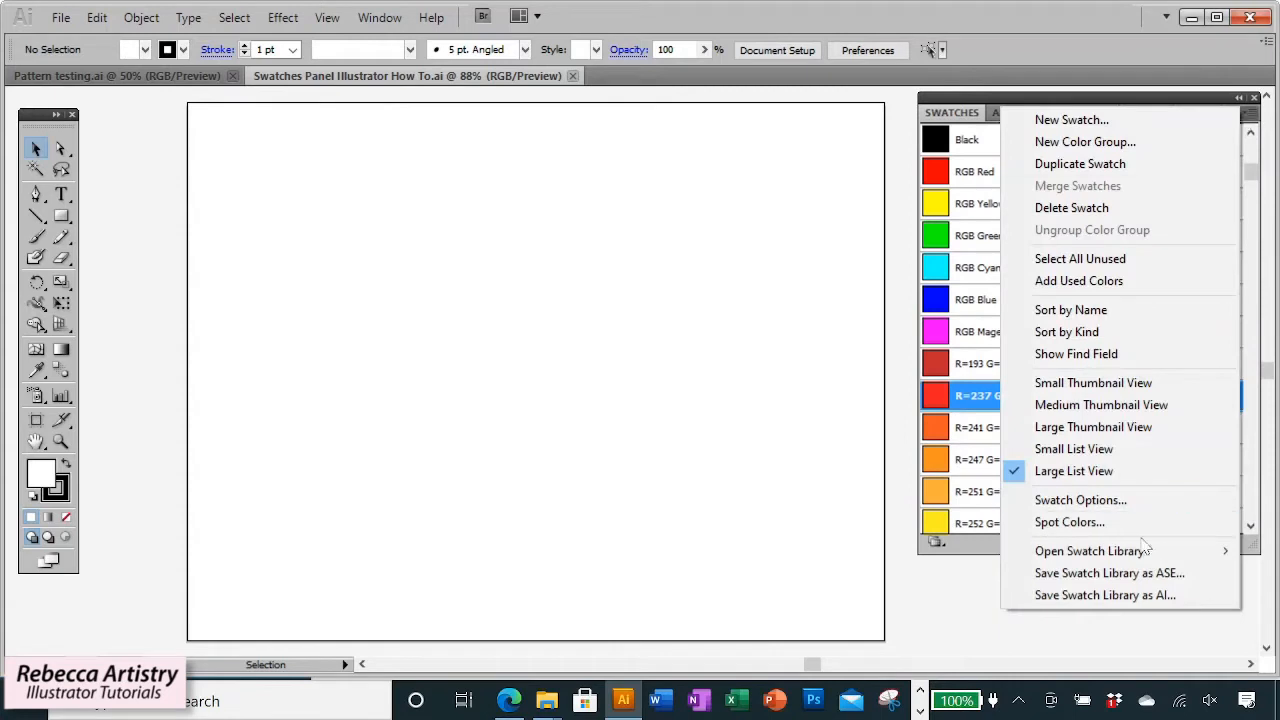
{"action": "left_click", "coordinate": [1085, 430]}
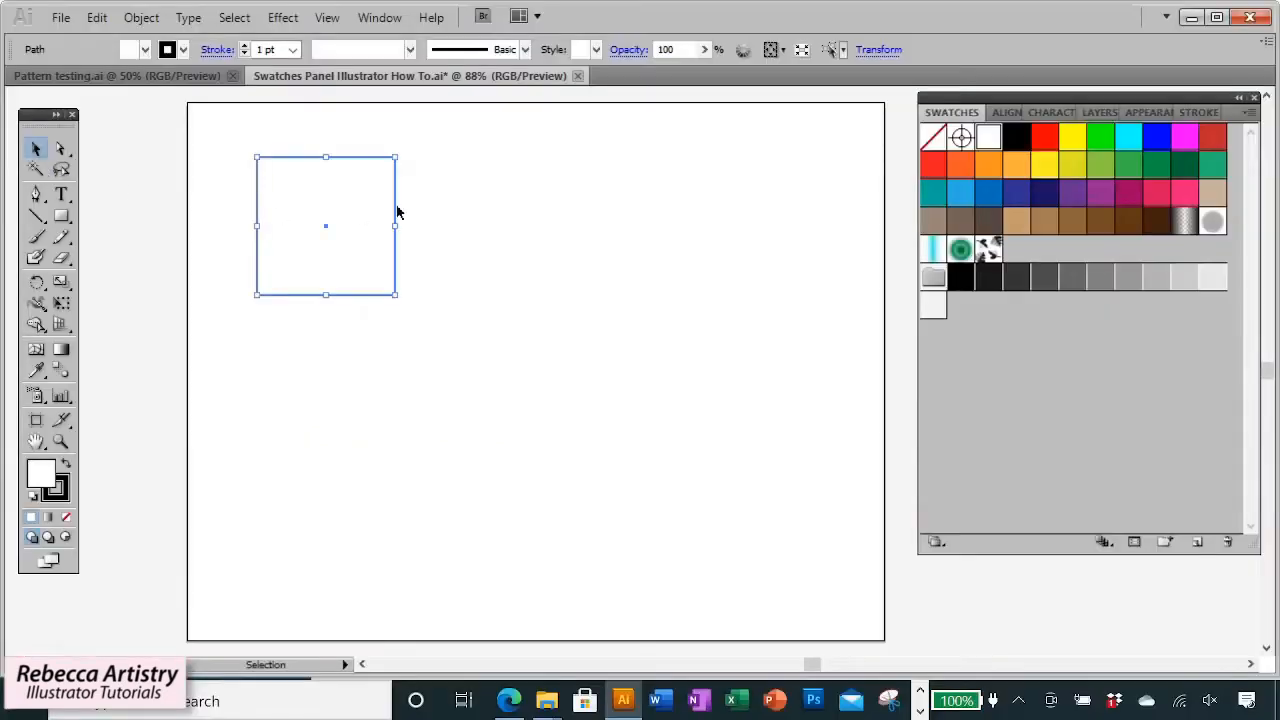
Select the empty square and fill it with RGB Red, then RGB Yellow, then RGB Green.
{"action": "left_click", "coordinate": [483, 187]}
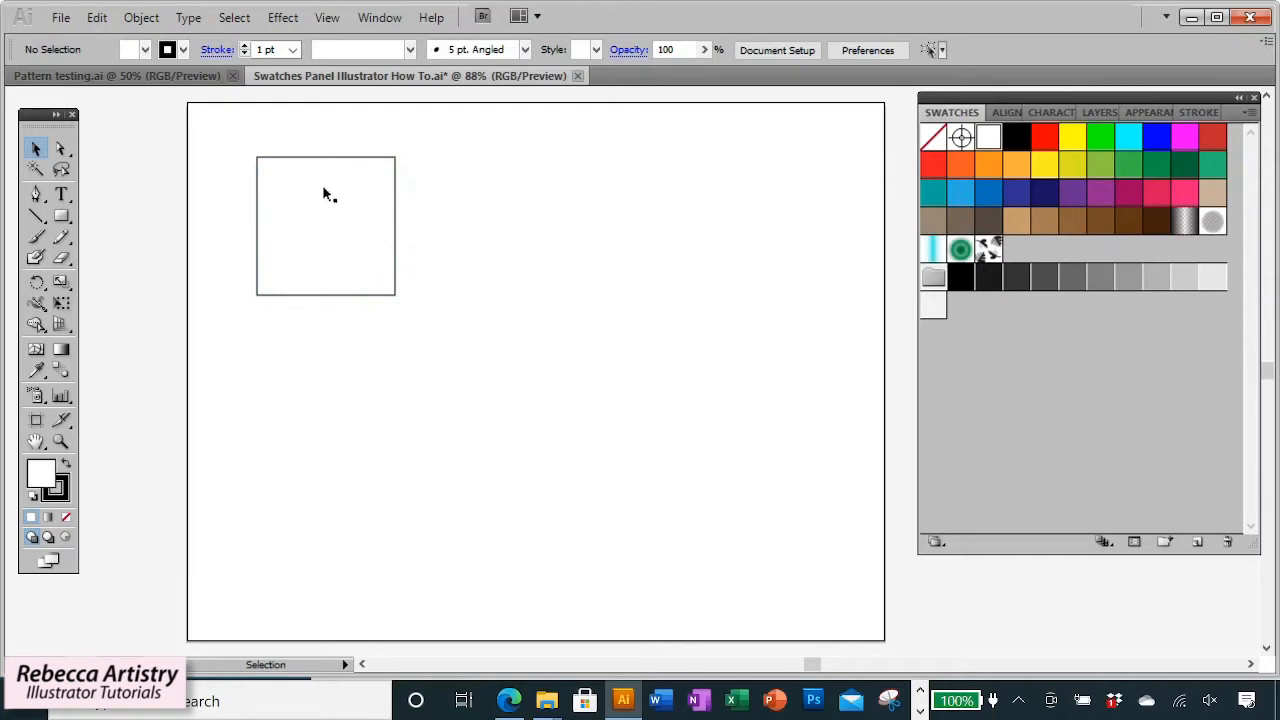
{"action": "left_click", "coordinate": [334, 208]}
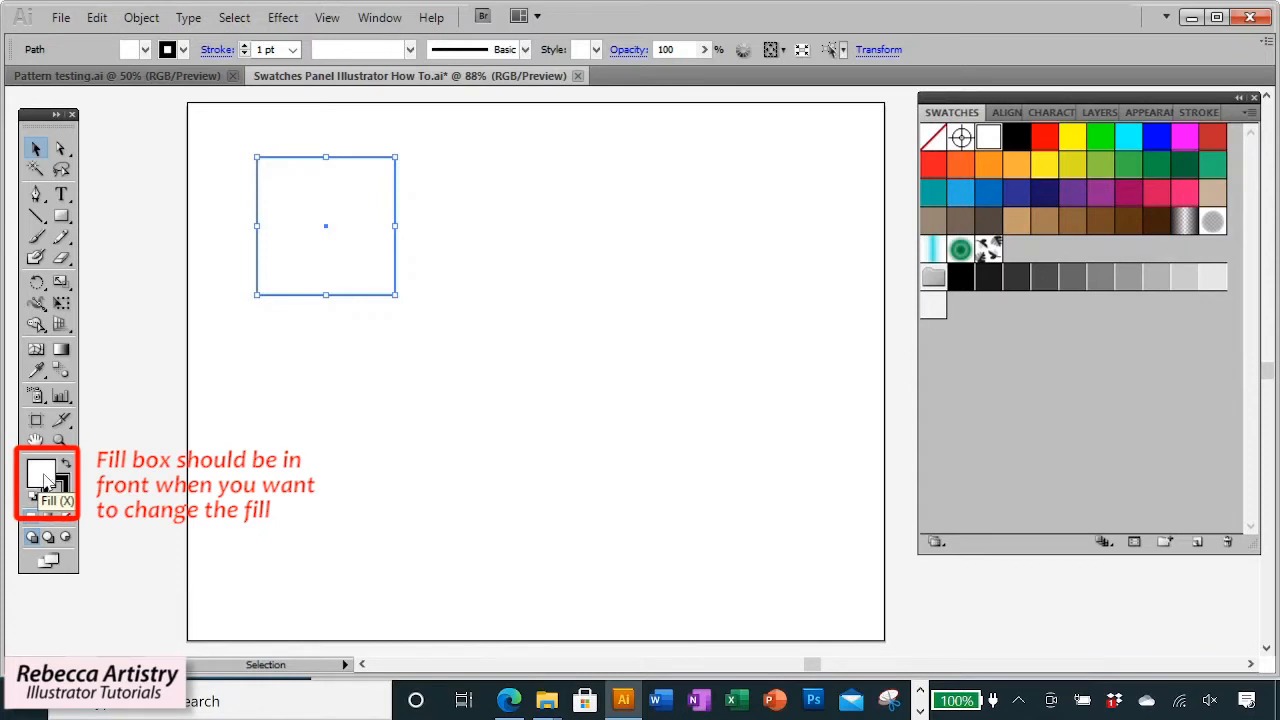
{"action": "left_click", "coordinate": [1045, 145]}
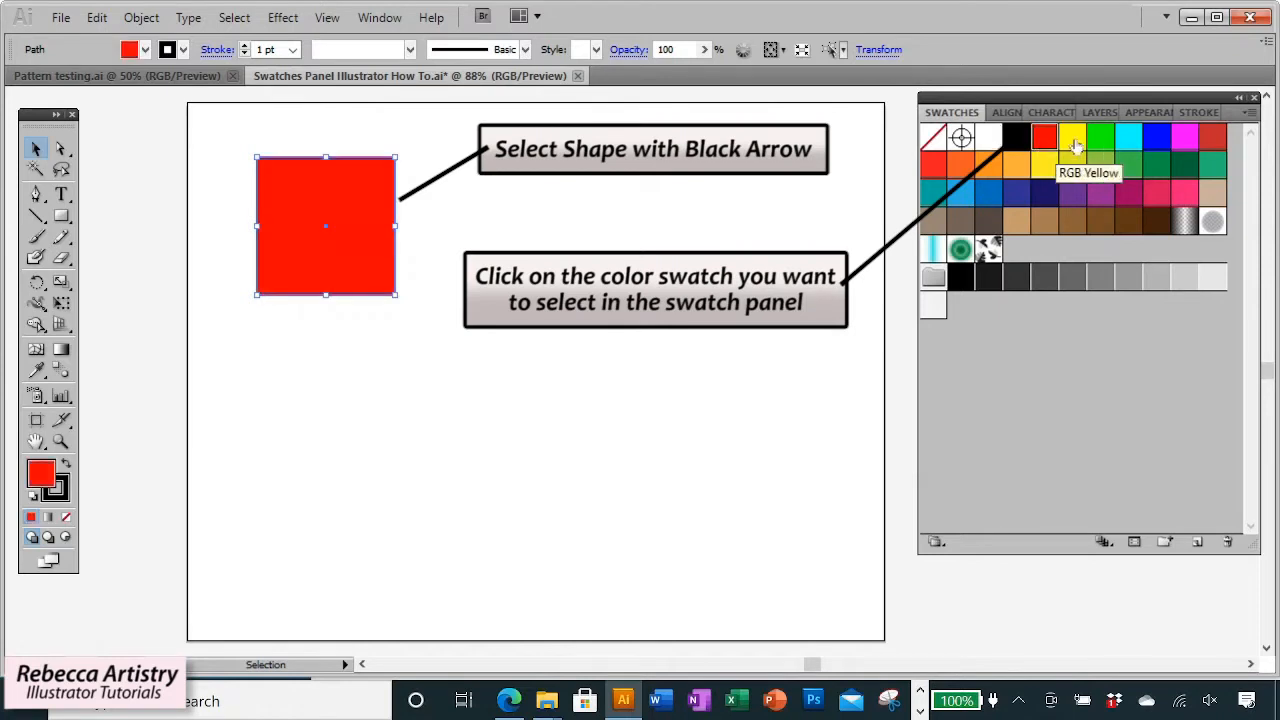
{"action": "left_click", "coordinate": [1071, 140]}
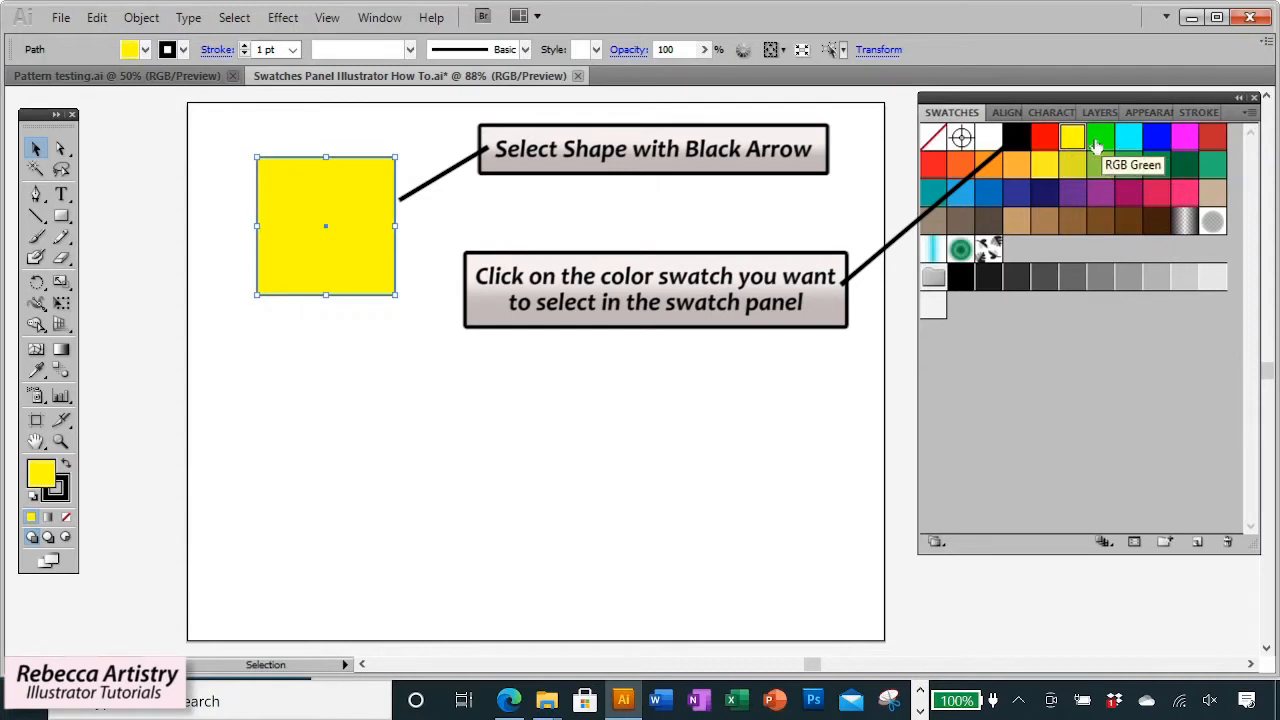
{"action": "left_click", "coordinate": [1097, 140]}
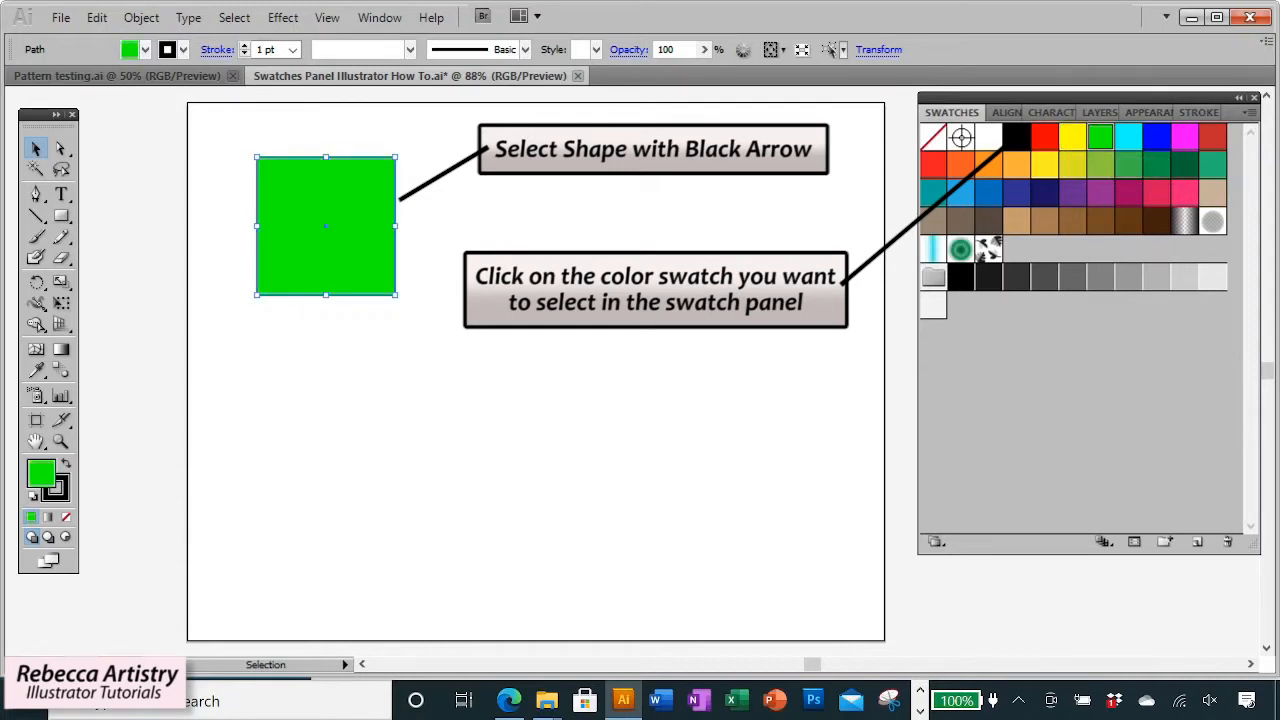
Reselect the green square and bring the stroke box to the front.
{"action": "left_click", "coordinate": [600, 287]}
{"action": "left_click", "coordinate": [364, 257]}
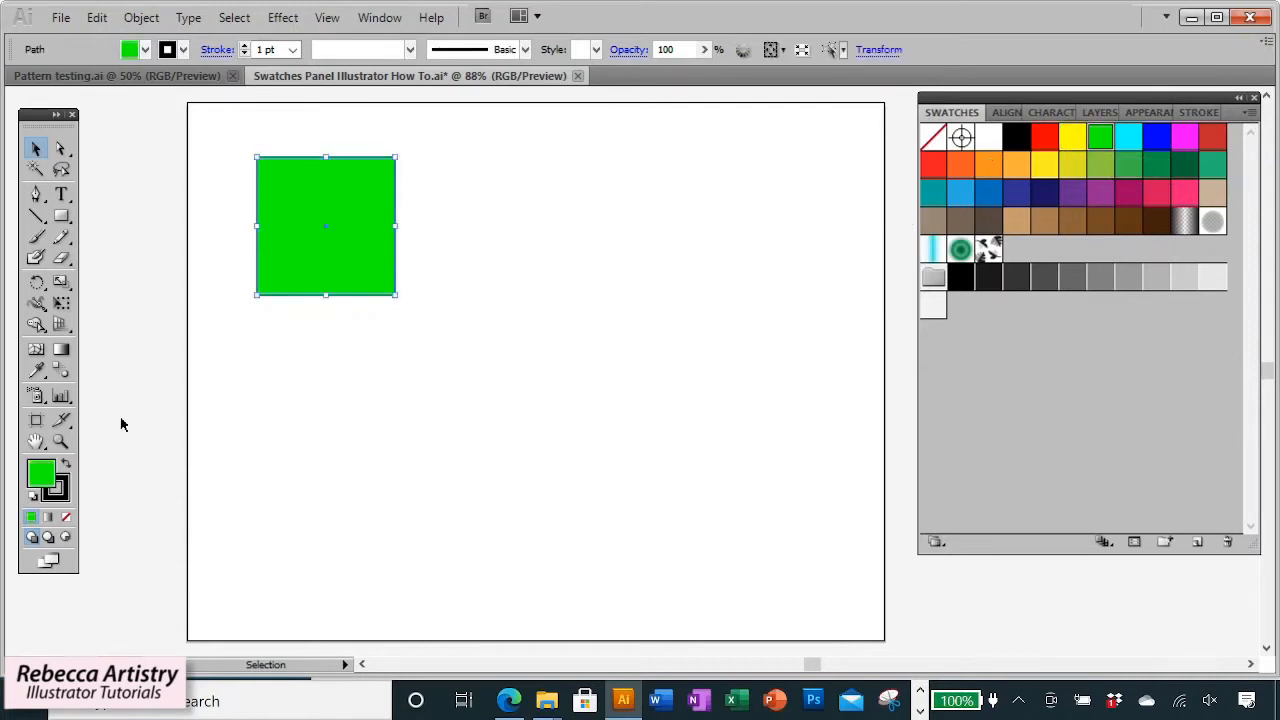
{"action": "left_click", "coordinate": [63, 500]}
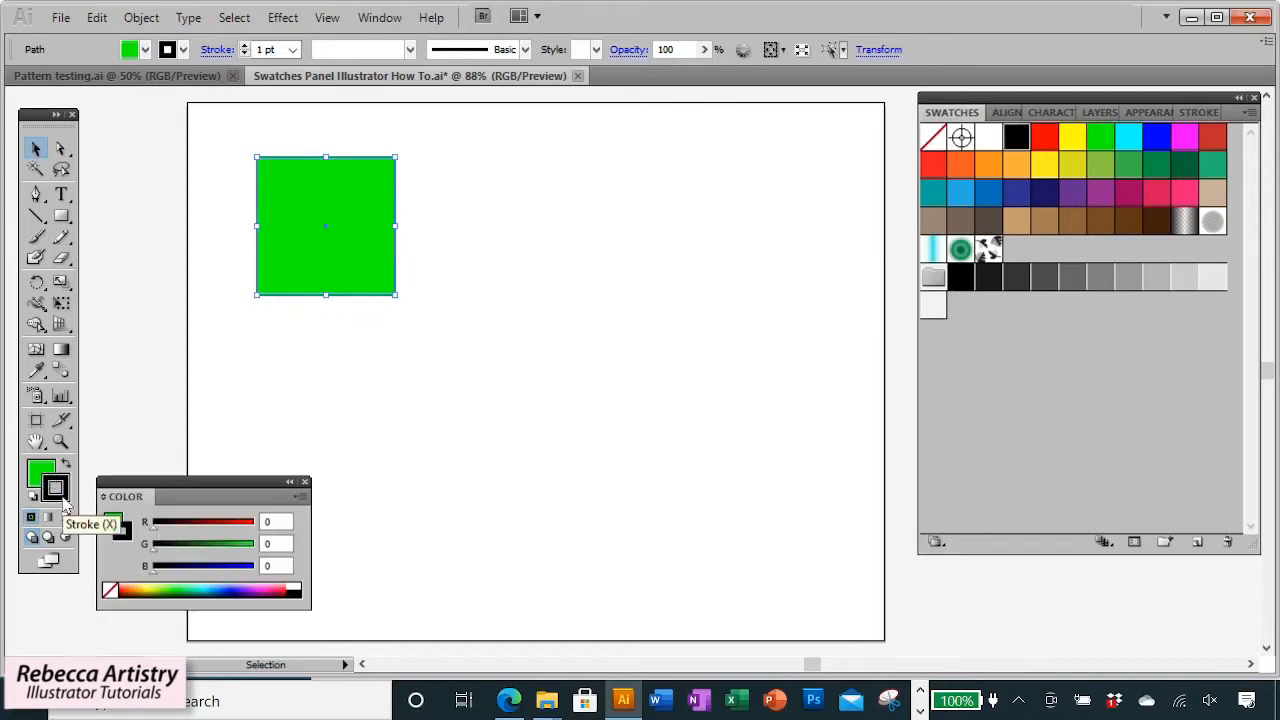
{"action": "left_click", "coordinate": [305, 482]}
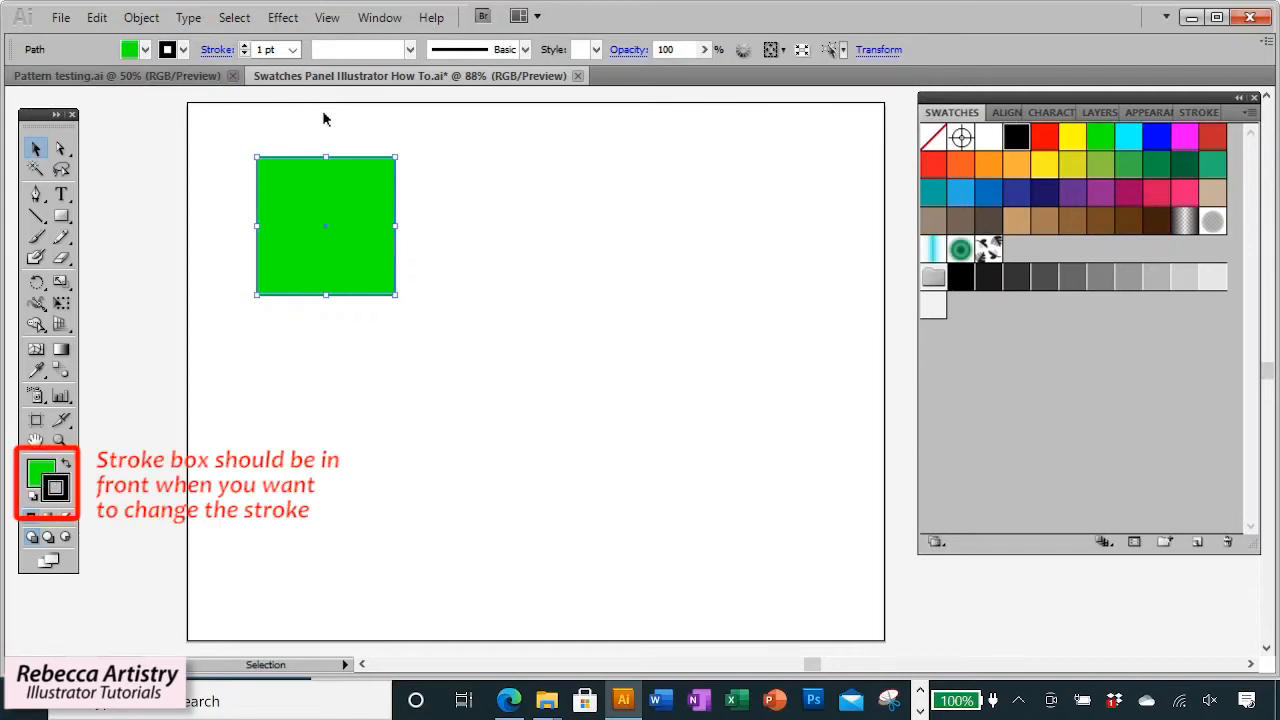
Set the square's stroke weight to 8 pt and color the stroke with the RGB Blue swatch.
{"action": "left_click", "coordinate": [293, 50]}
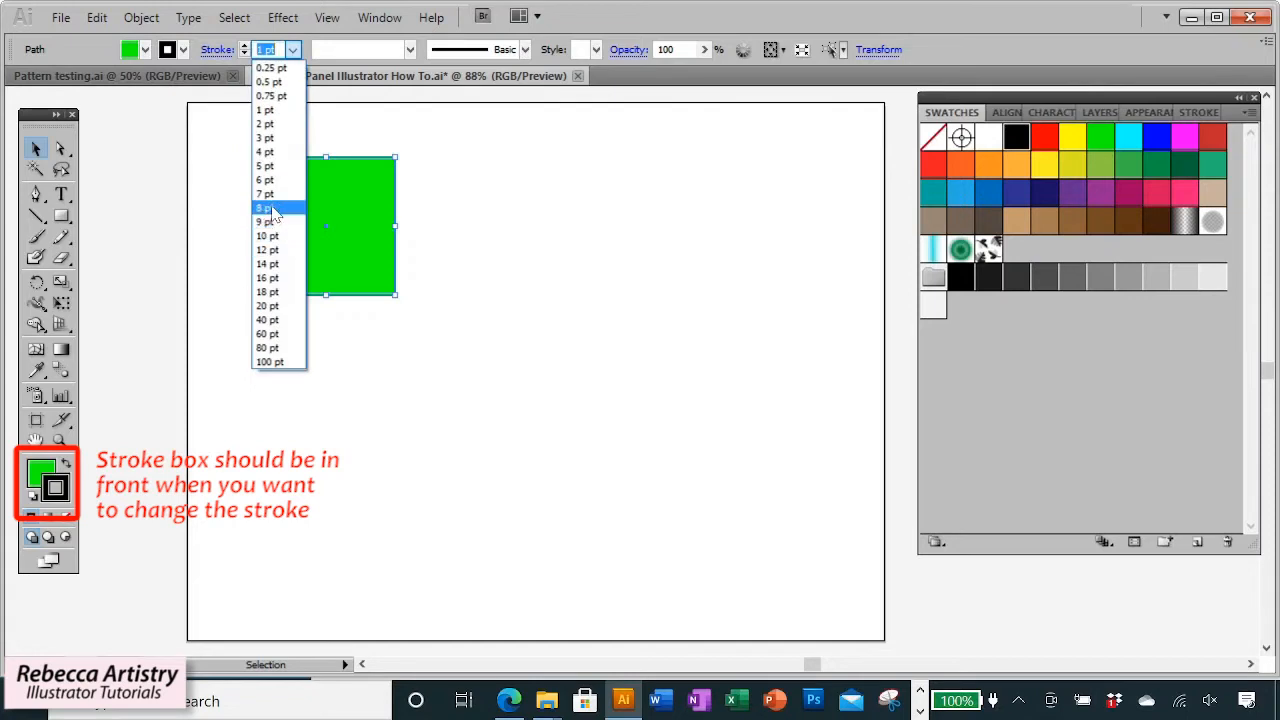
{"action": "left_click", "coordinate": [270, 207]}
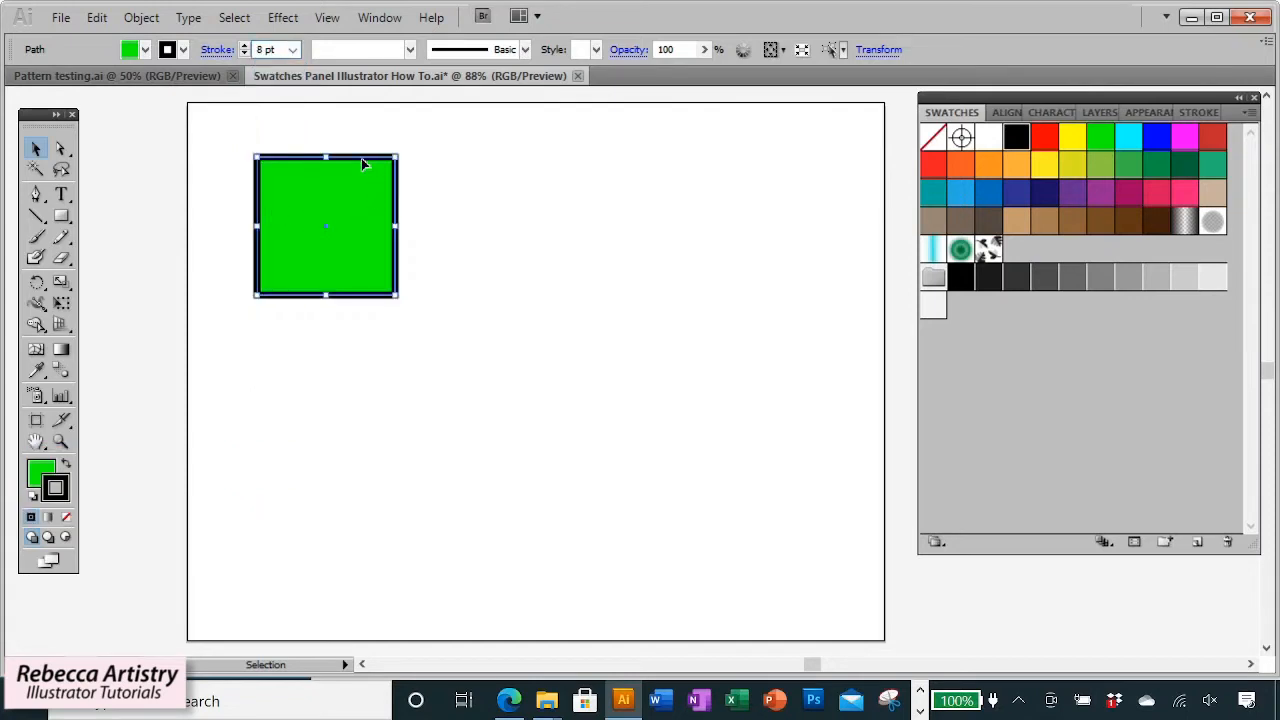
{"action": "left_click", "coordinate": [1153, 145]}
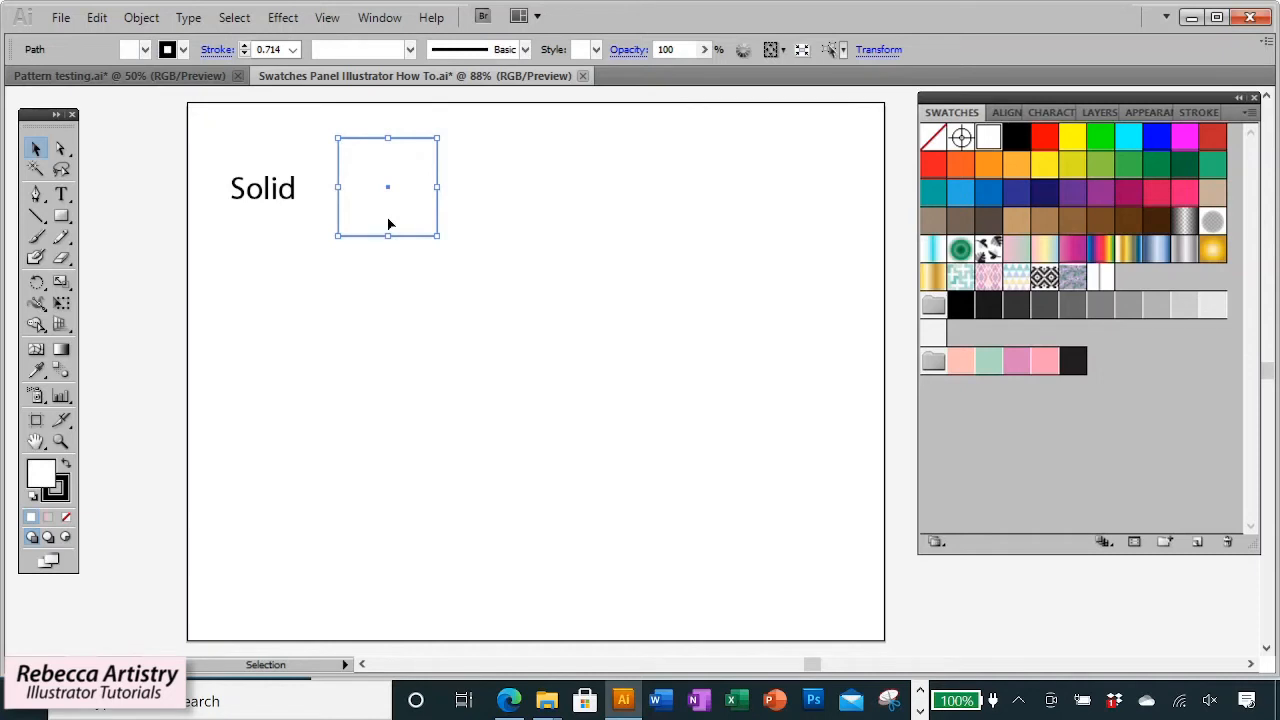
Create a second square filled with the peach swatch from the color group and recolor it with the pink swatch.
{"action": "left_click_drag", "start_coordinate": [960, 360], "coordinate": [547, 224]}
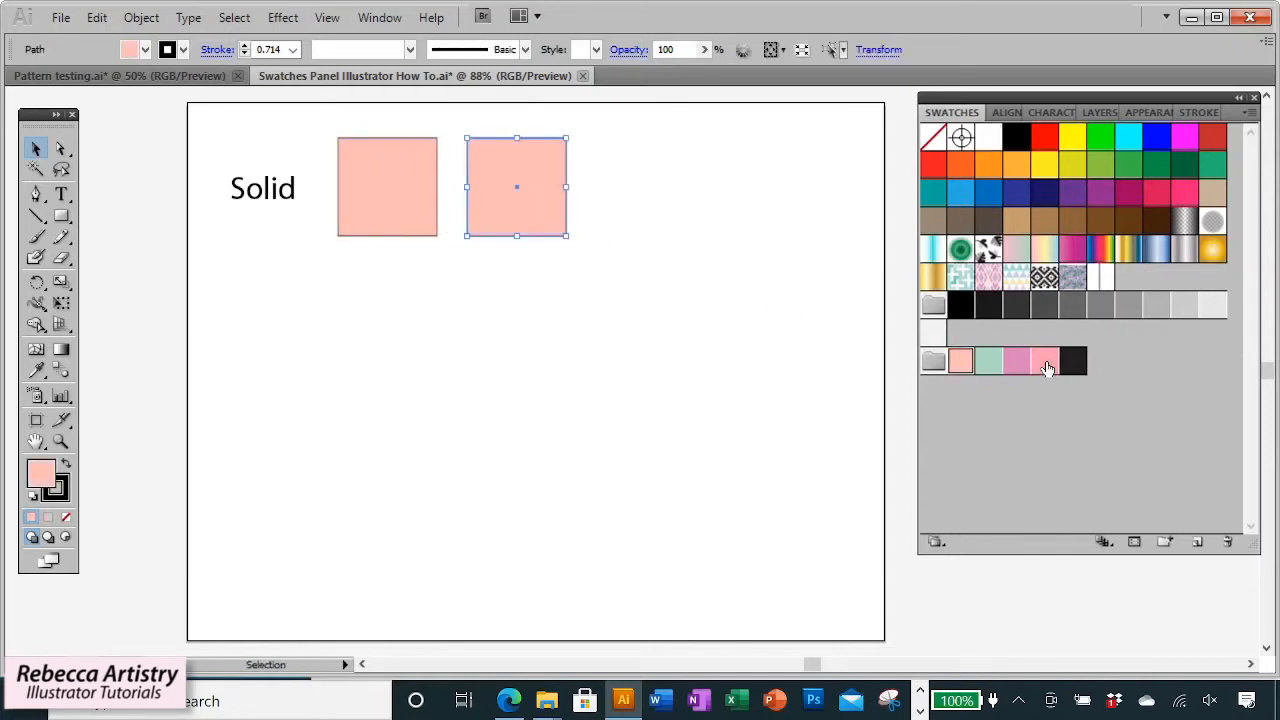
{"action": "left_click", "coordinate": [1044, 361]}
{"action": "left_click", "coordinate": [682, 322]}
Copy the square to a third position, fill it with the mint green swatch, and copy it again to a fourth position.
{"action": "left_click_drag", "start_coordinate": [556, 227], "coordinate": [680, 228]}
{"action": "left_click", "coordinate": [989, 364]}
{"action": "left_click", "coordinate": [761, 329]}
{"action": "left_click_drag", "start_coordinate": [670, 221], "coordinate": [789, 220]}
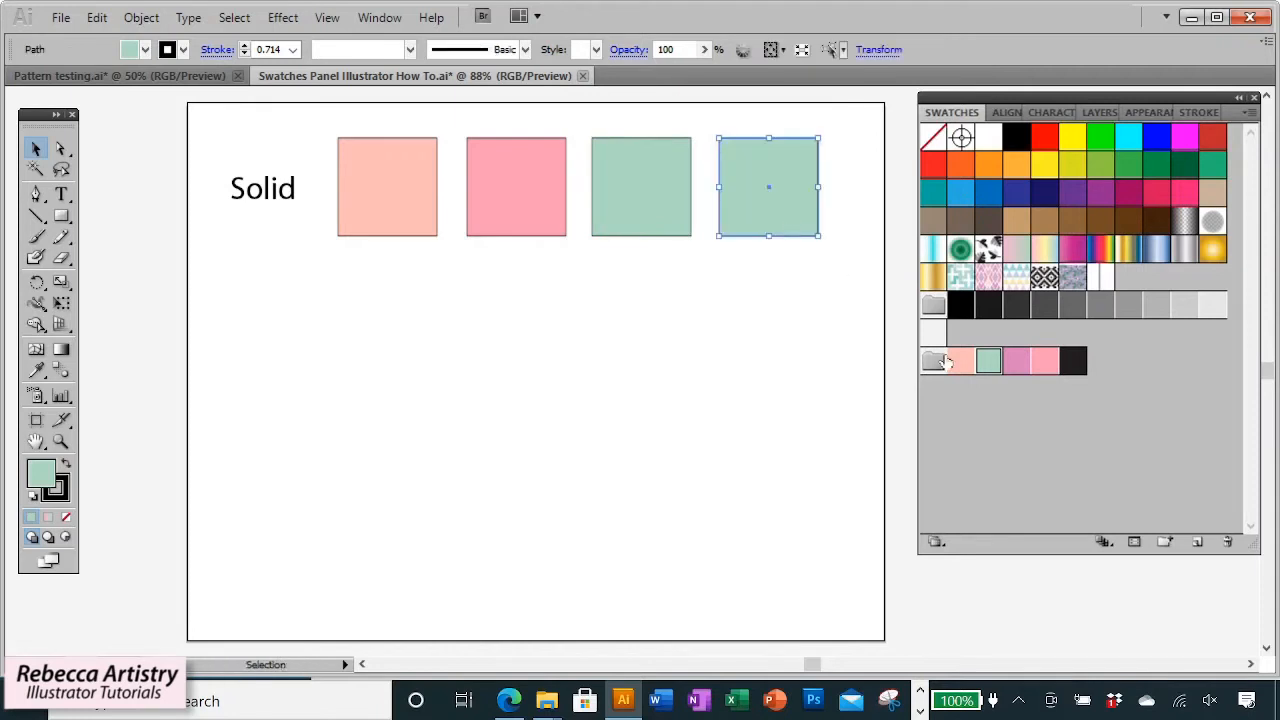
Fill the third and fourth squares with the mauve swatch from the color group.
{"action": "left_click", "coordinate": [1016, 364]}
{"action": "left_click", "coordinate": [660, 214]}
{"action": "left_click", "coordinate": [1016, 364]}
{"action": "left_click", "coordinate": [796, 226]}
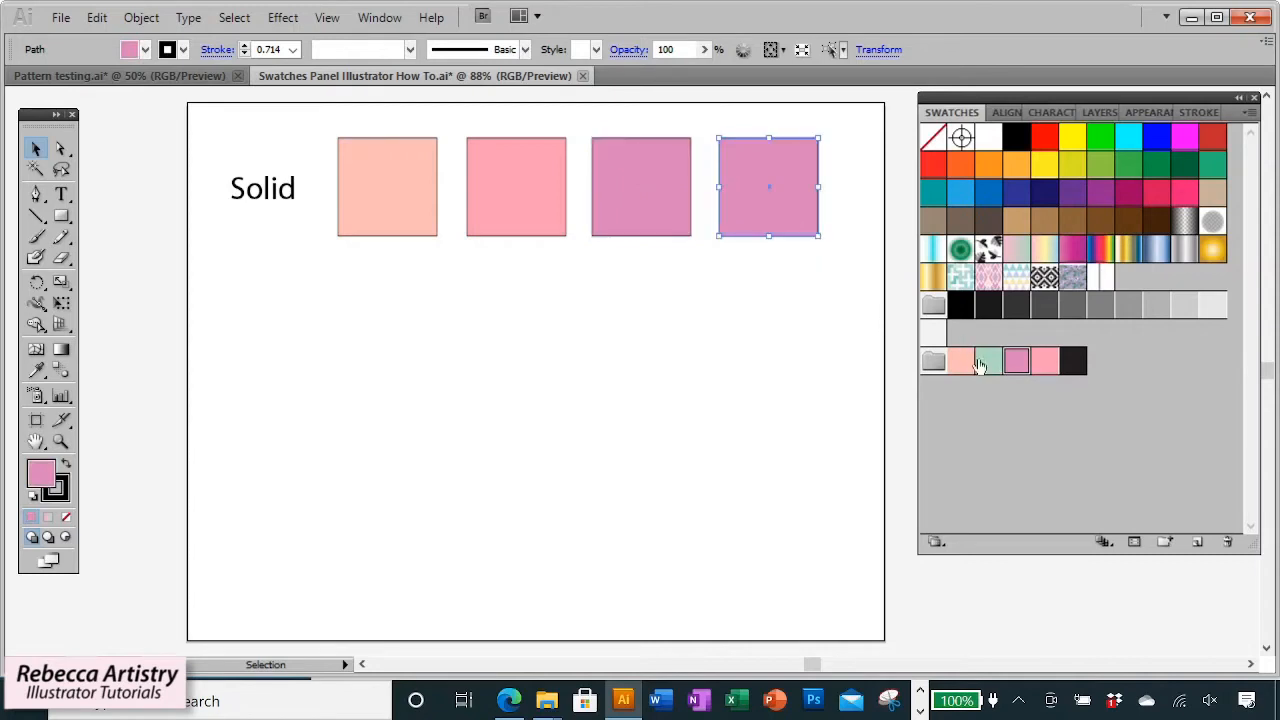
Fill the fourth square with the mint green swatch from the color group and deselect it.
{"action": "left_click", "coordinate": [988, 361]}
{"action": "left_click", "coordinate": [815, 341]}
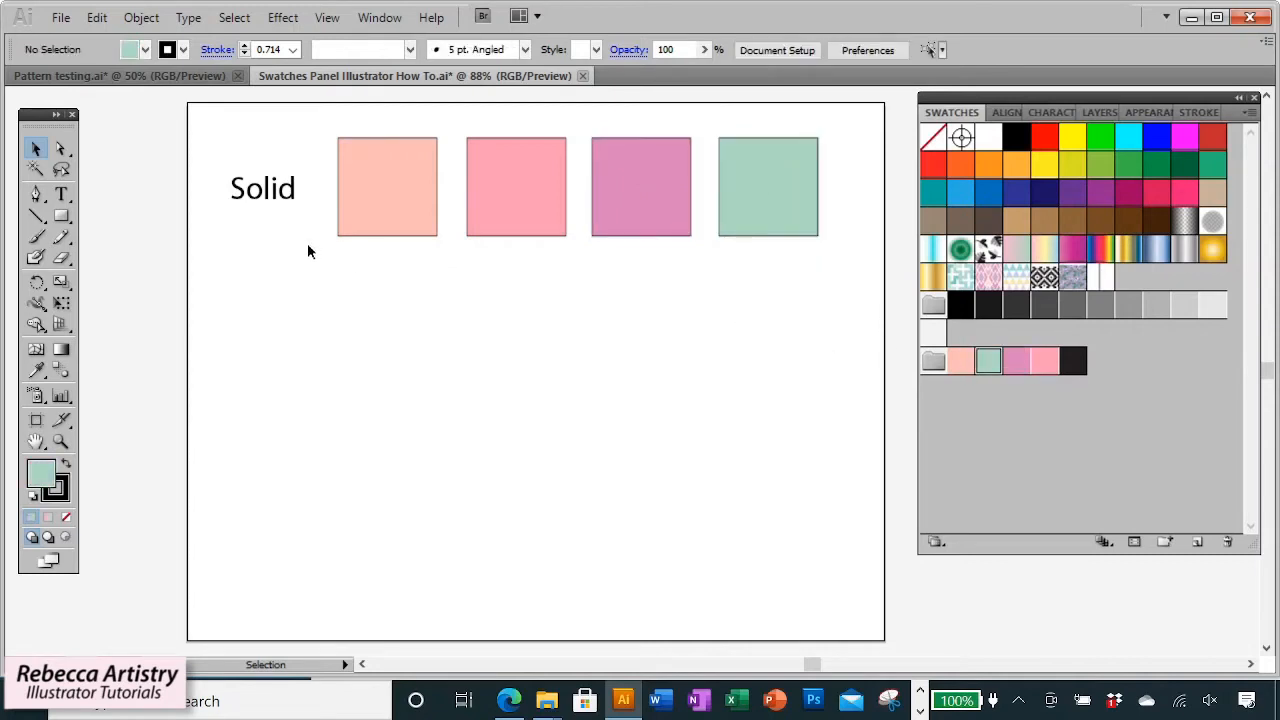
Apply pattern swatches to the second-row squares: pink diamonds, black-and-white diamonds and teal crosses.
{"action": "left_click_drag", "start_coordinate": [375, 253], "coordinate": [752, 366]}
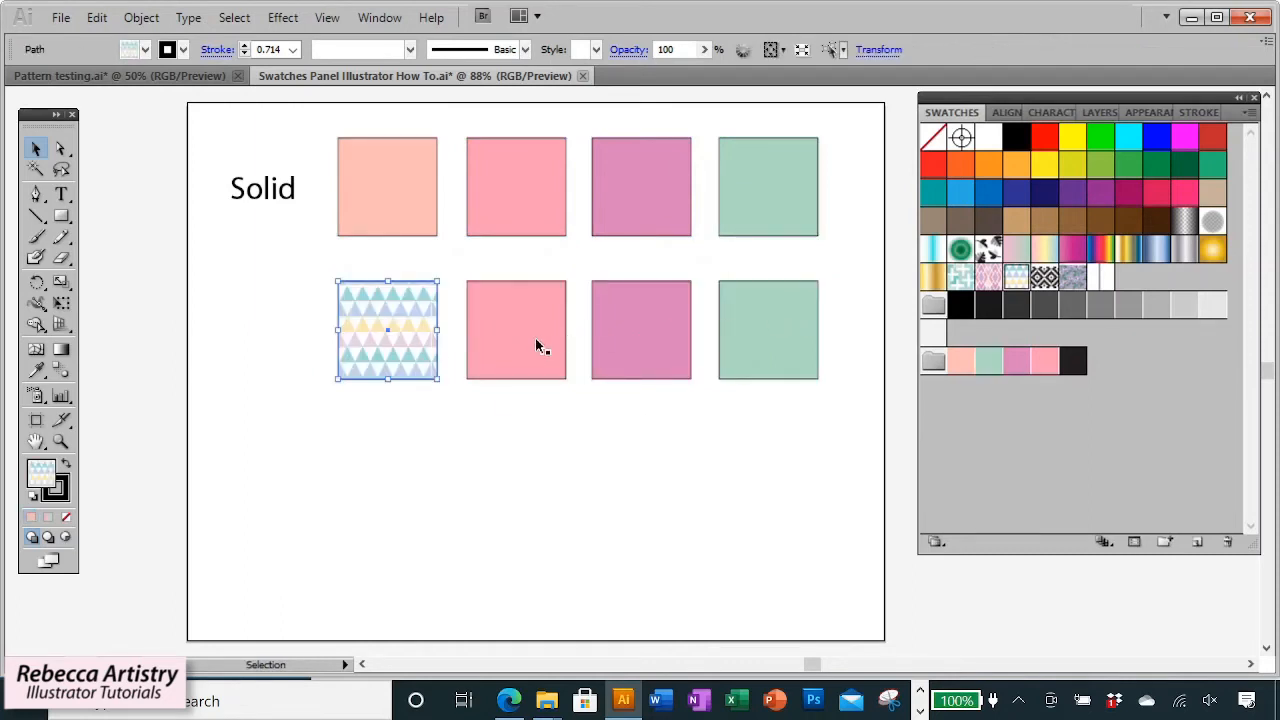
{"action": "left_click", "coordinate": [536, 341]}
{"action": "left_click", "coordinate": [988, 278]}
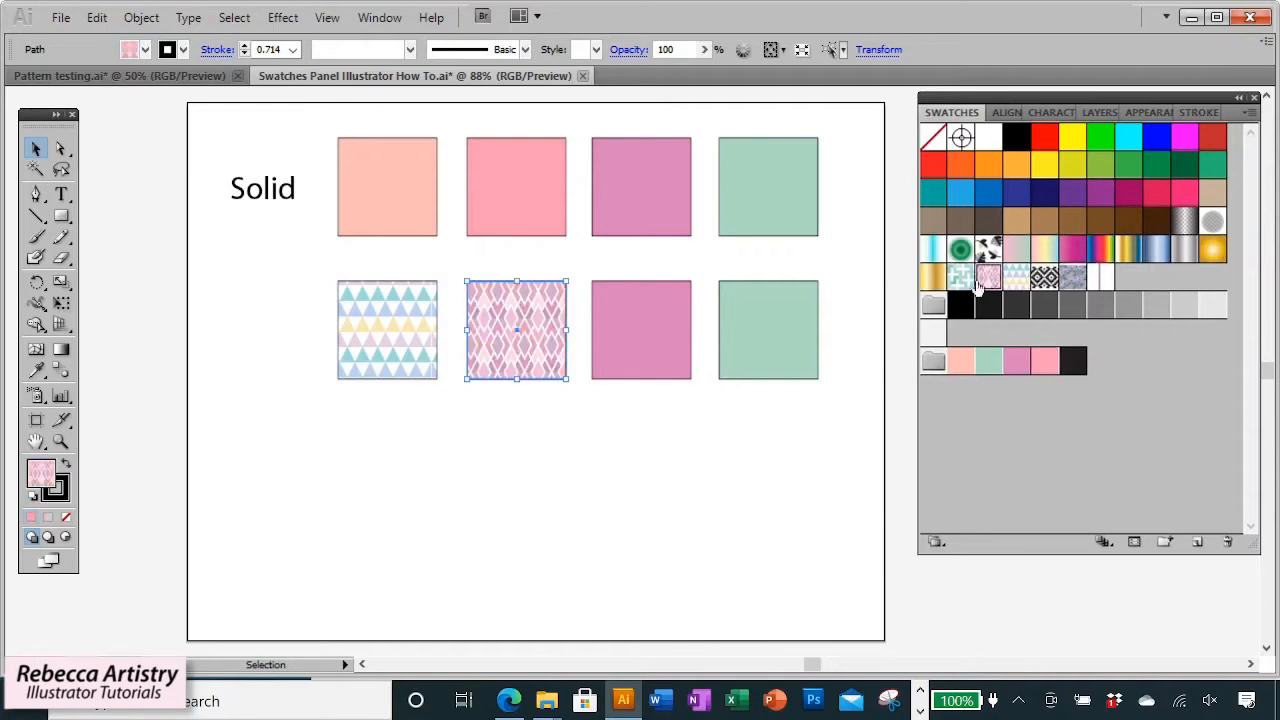
{"action": "left_click", "coordinate": [665, 357]}
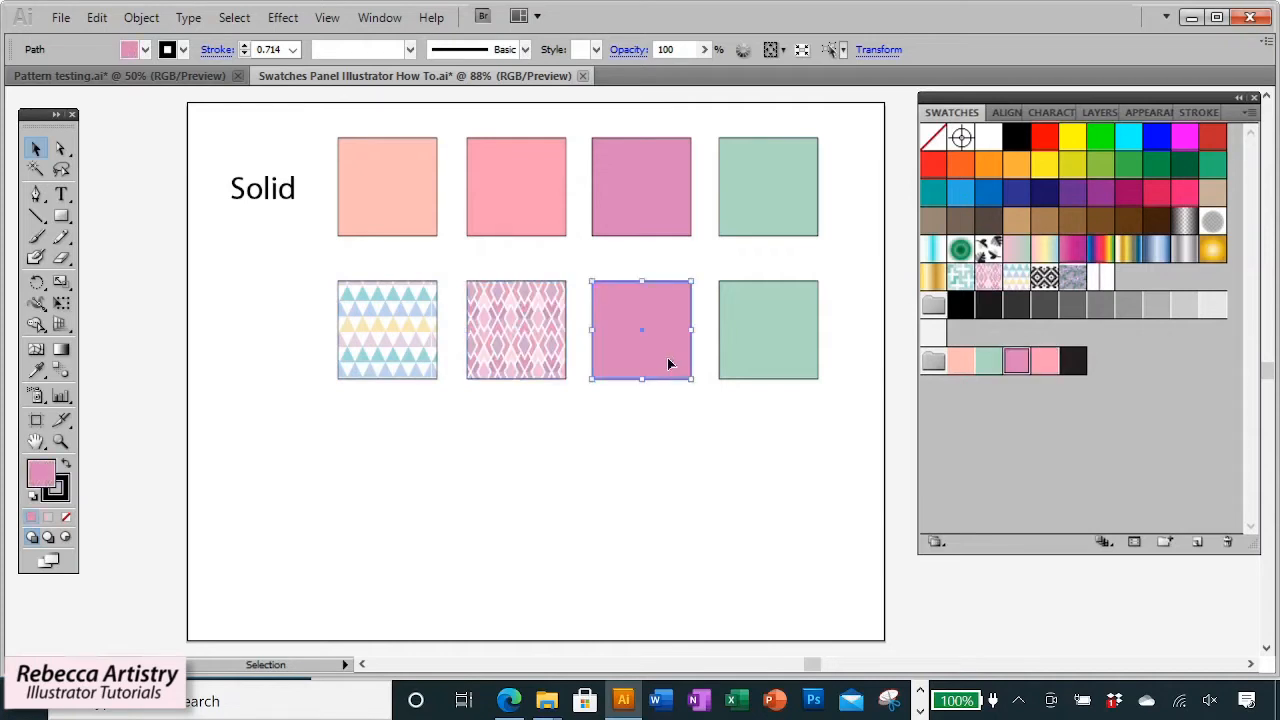
{"action": "left_click", "coordinate": [1044, 277]}
{"action": "left_click", "coordinate": [773, 333]}
{"action": "left_click", "coordinate": [961, 279]}
{"action": "left_click", "coordinate": [377, 423]}
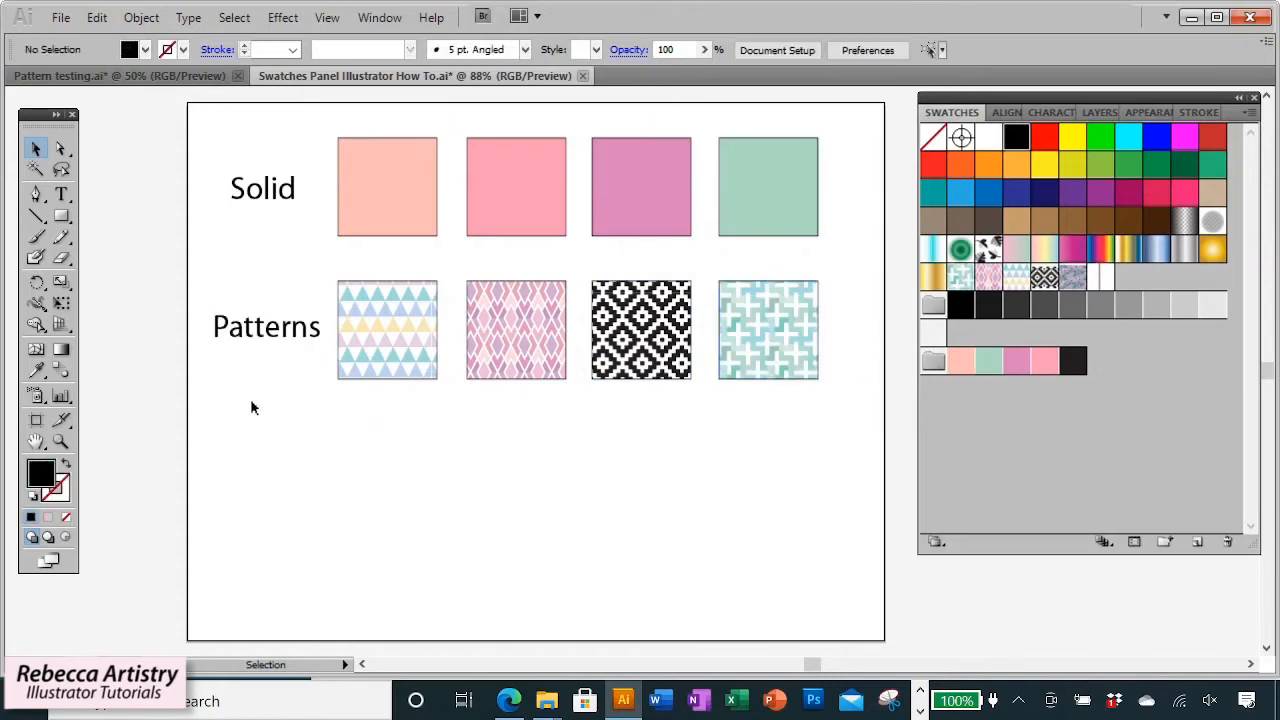
Fill a copied row of squares with gradient swatches: pastel rainbow, pink-to-mint, magenta and full spectrum.
{"action": "left_click_drag", "start_coordinate": [248, 402], "coordinate": [794, 259]}
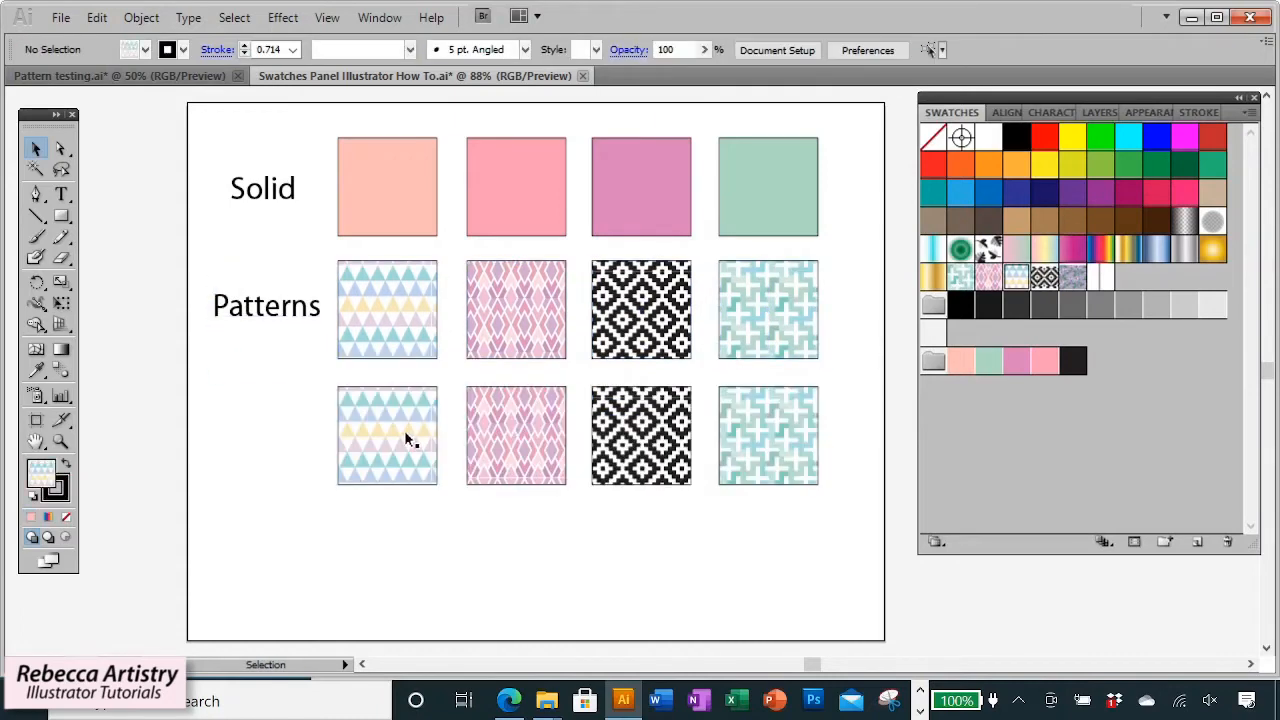
{"action": "left_click", "coordinate": [408, 440]}
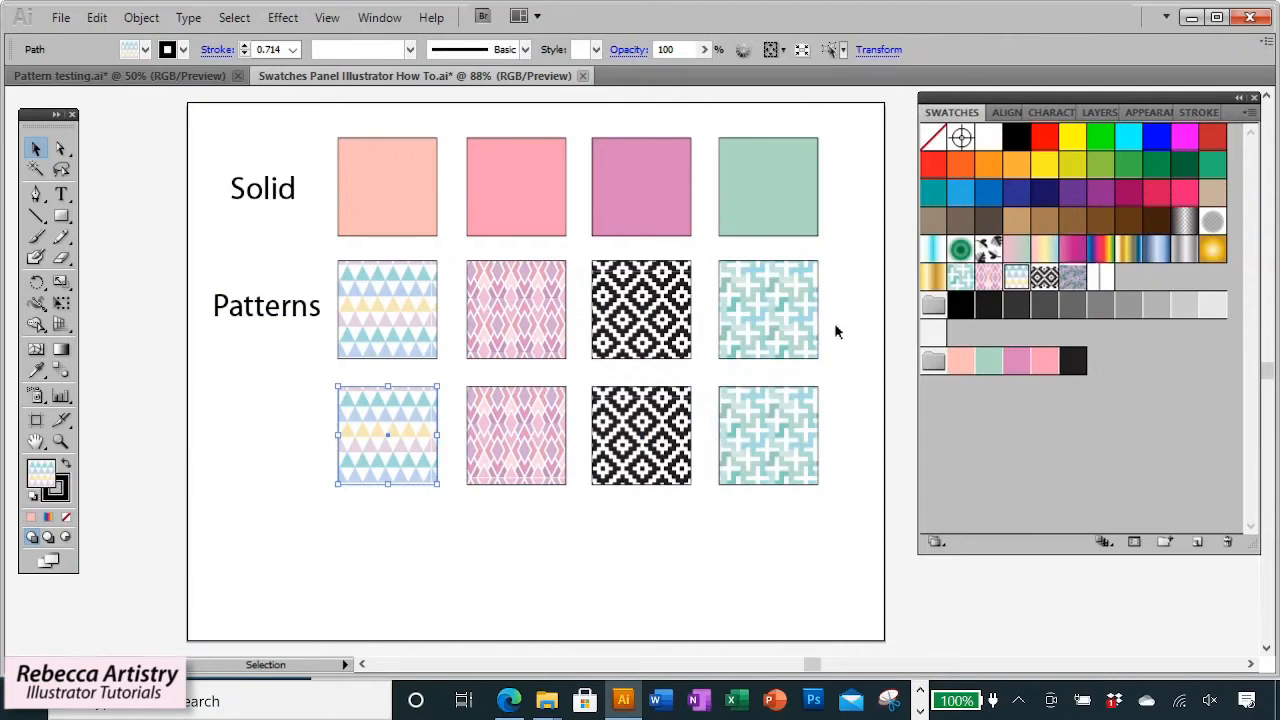
{"action": "left_click", "coordinate": [1017, 260]}
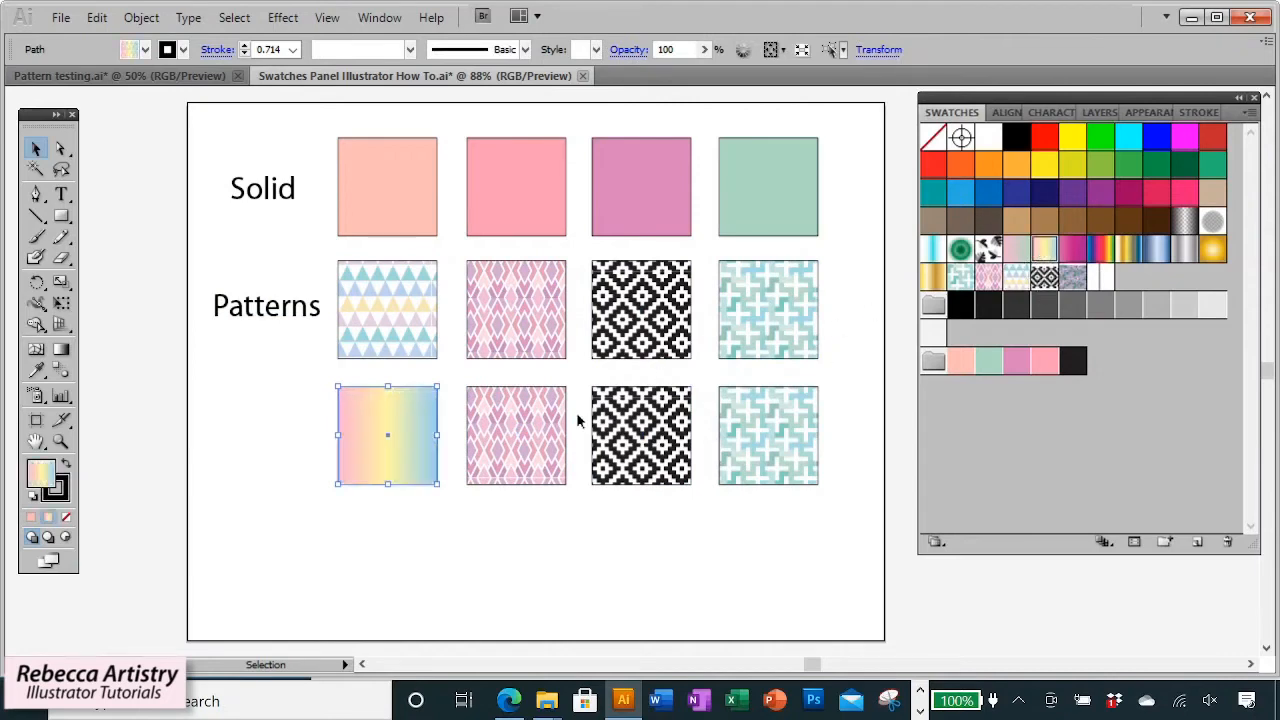
{"action": "left_click", "coordinate": [540, 430]}
{"action": "left_click", "coordinate": [1016, 249]}
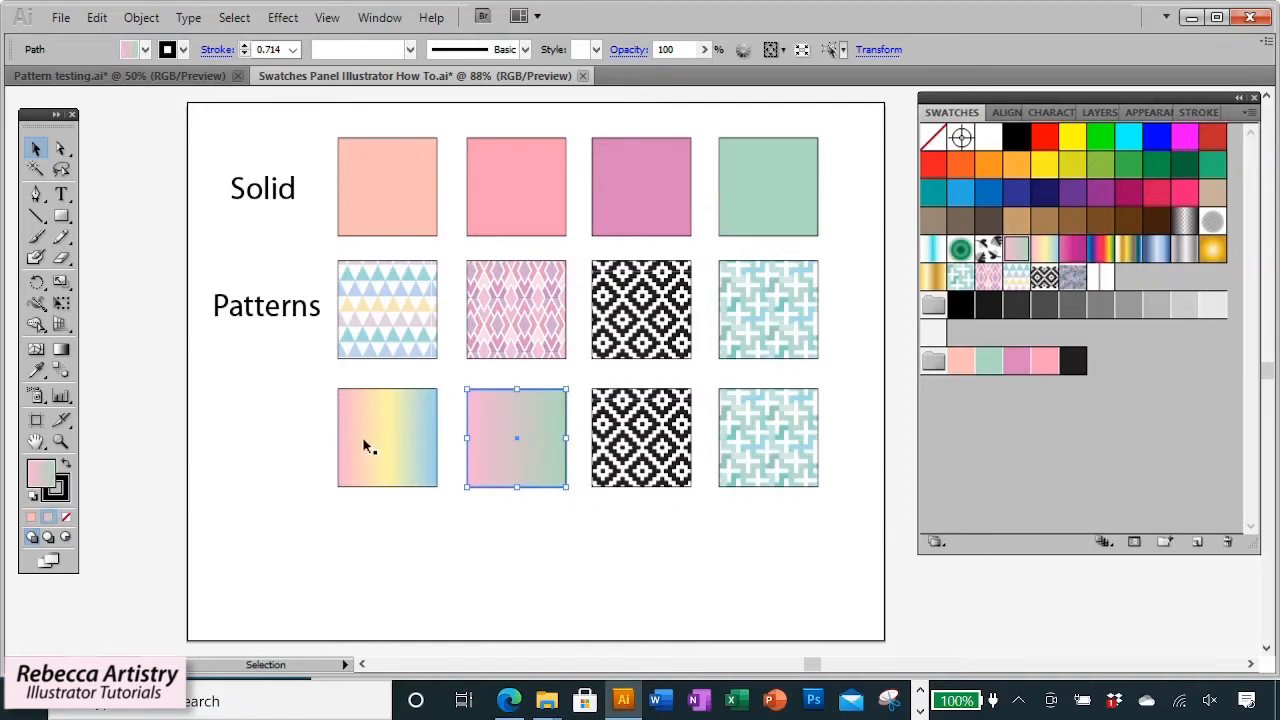
{"action": "left_click", "coordinate": [685, 462]}
{"action": "left_click", "coordinate": [1073, 250]}
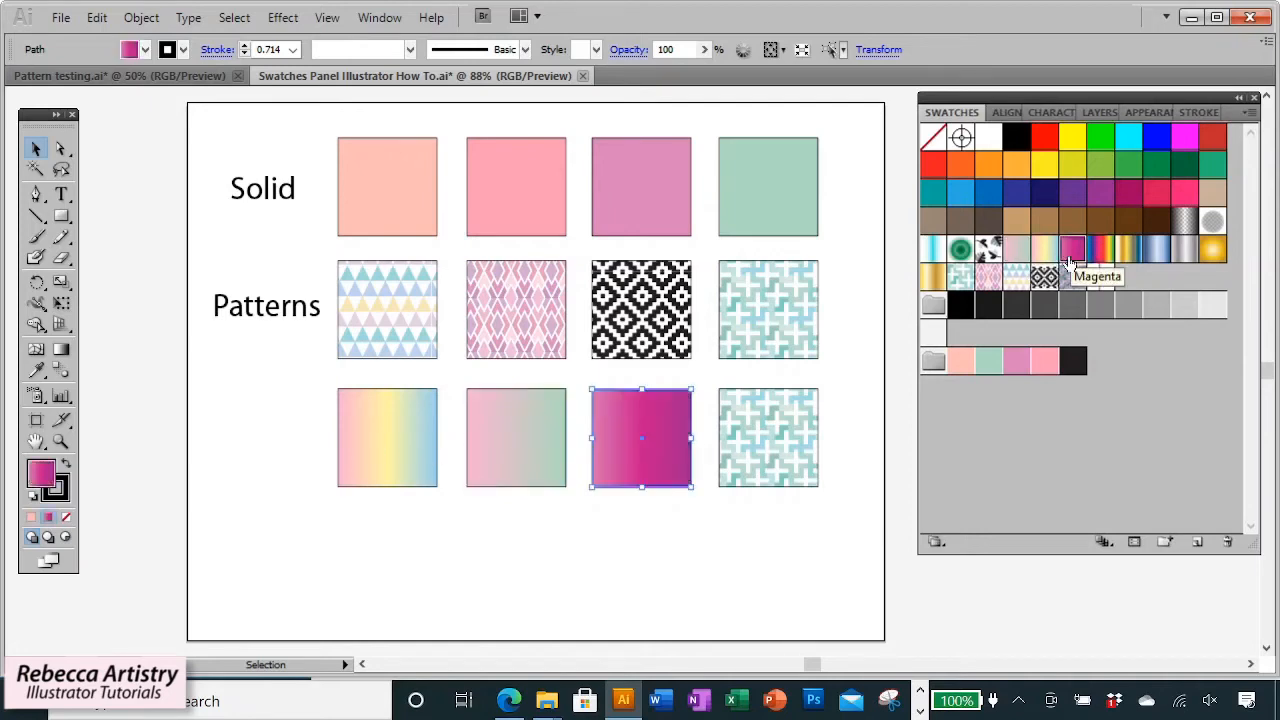
{"action": "left_click", "coordinate": [793, 428]}
{"action": "left_click", "coordinate": [1100, 249]}
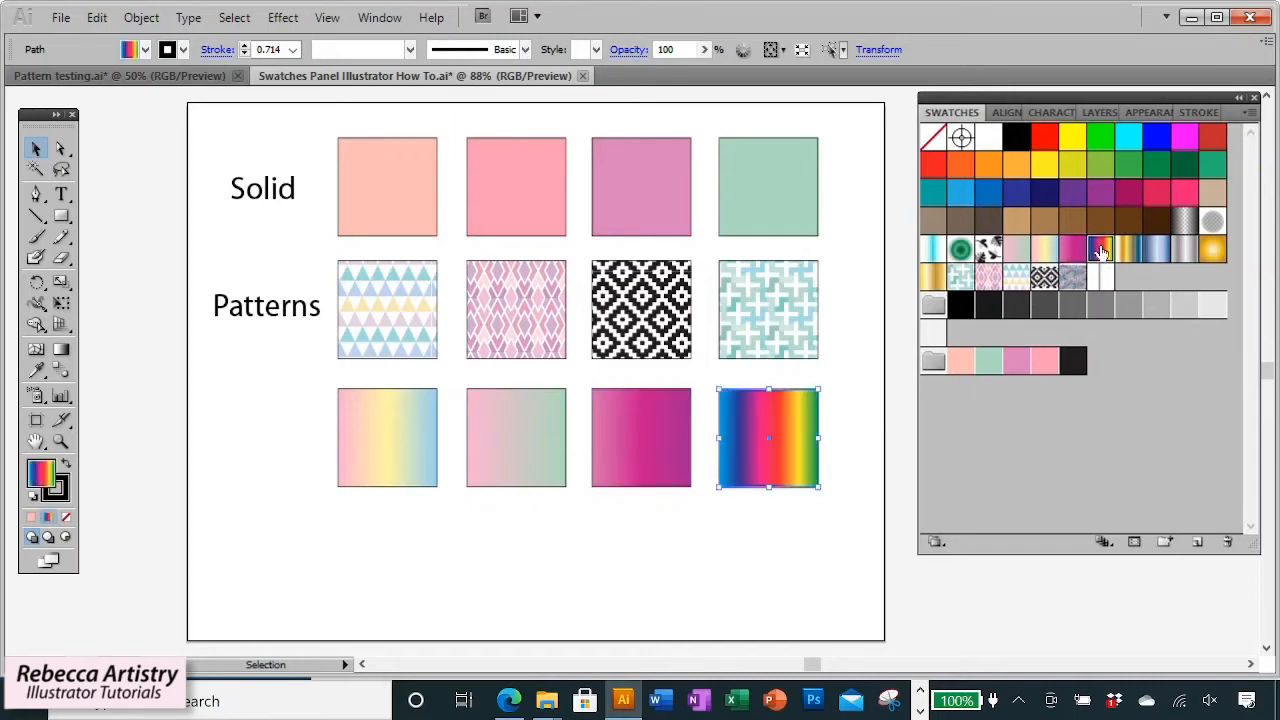
{"action": "left_click", "coordinate": [231, 323]}
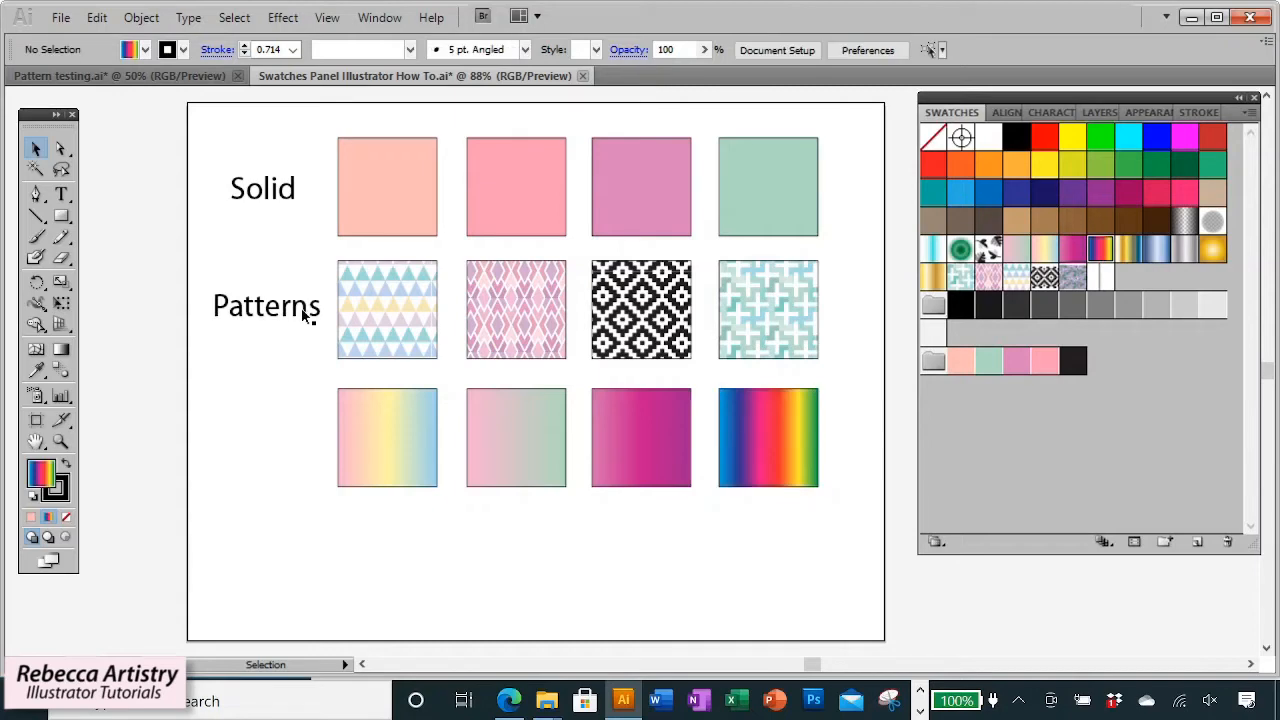
Fill a fourth copied row with metallic gradient swatches: gold, silver, steel blue and gold-to-blue.
{"action": "left_click_drag", "start_coordinate": [391, 516], "coordinate": [767, 588]}
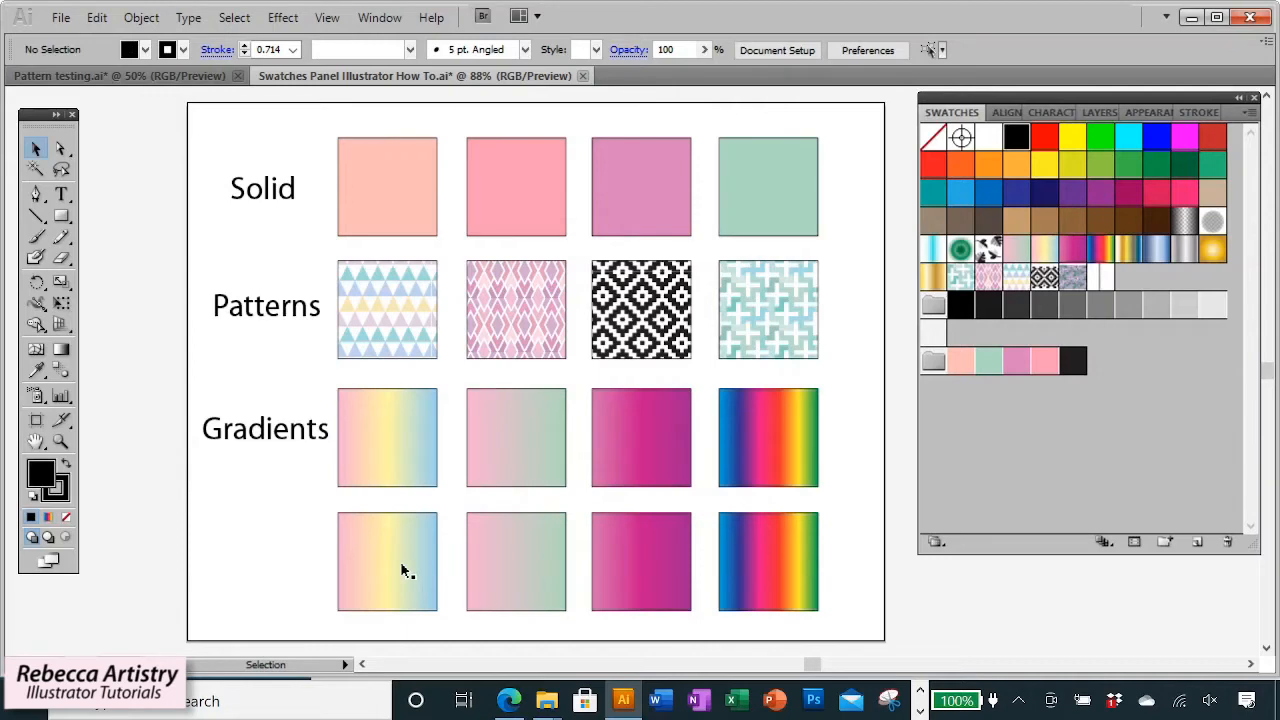
{"action": "left_click", "coordinate": [405, 571]}
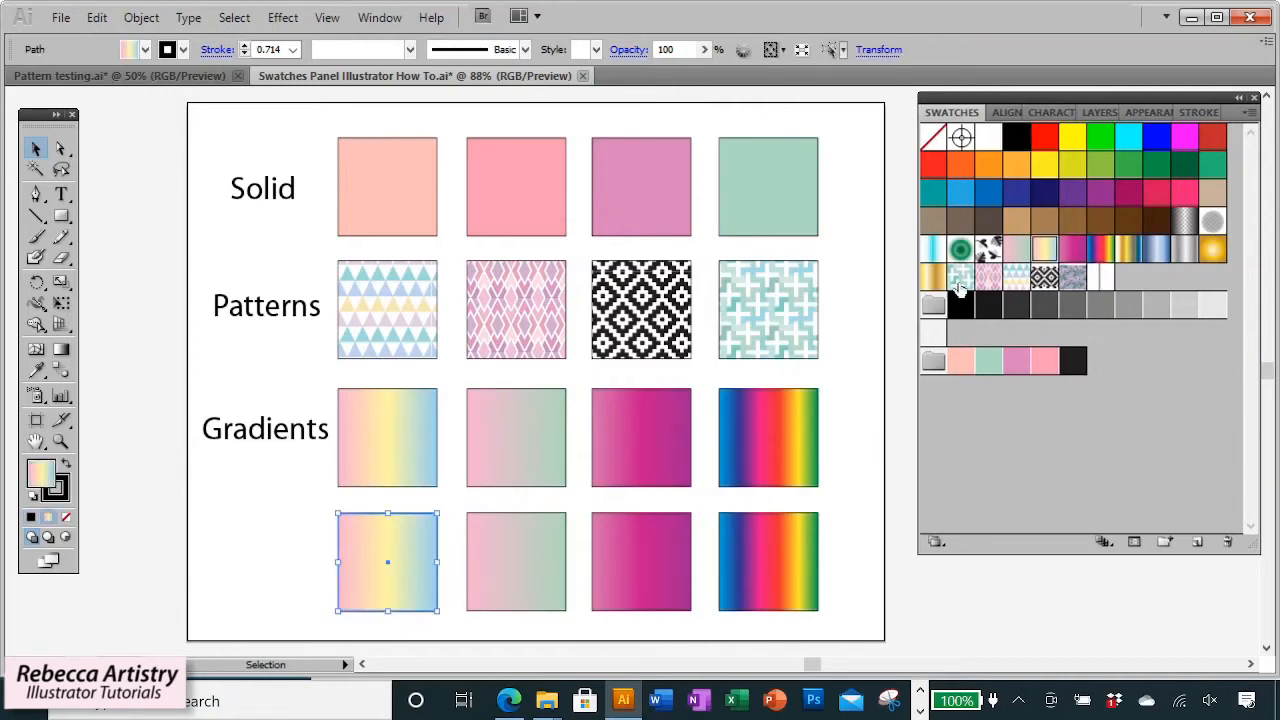
{"action": "left_click", "coordinate": [930, 280]}
{"action": "left_click", "coordinate": [590, 630]}
{"action": "left_click", "coordinate": [423, 586]}
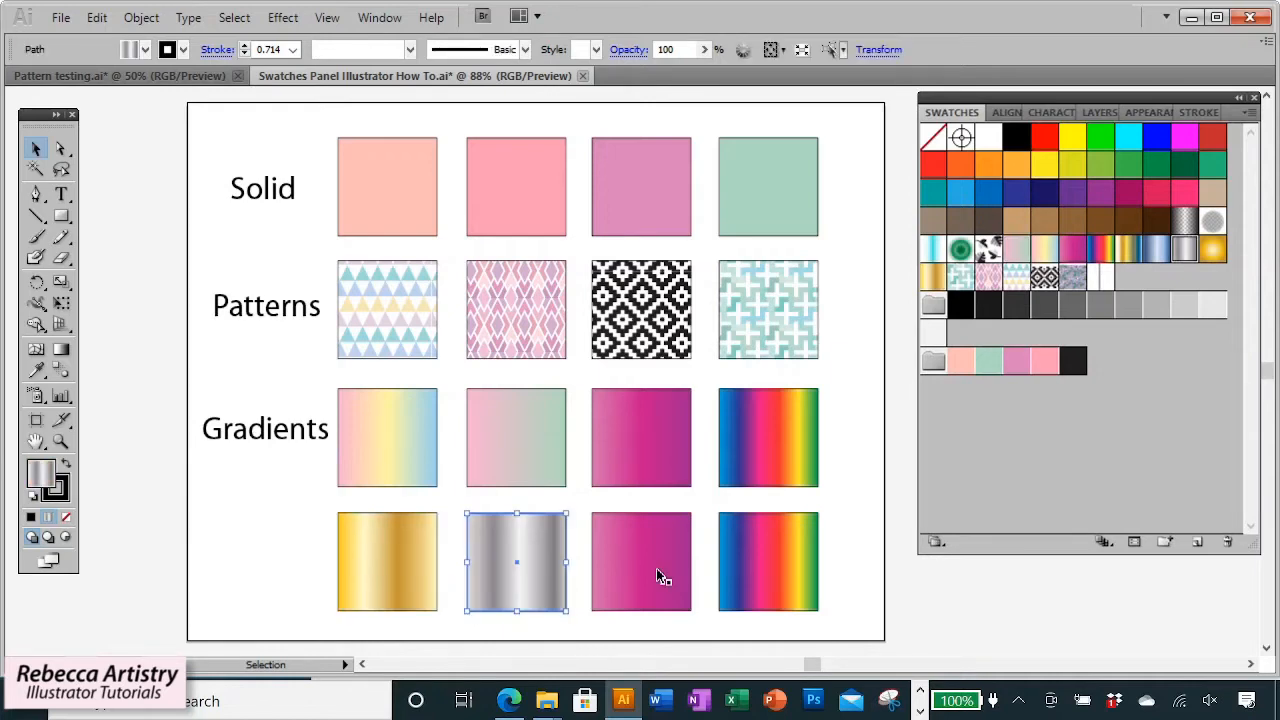
{"action": "left_click", "coordinate": [657, 572]}
{"action": "left_click", "coordinate": [1150, 258]}
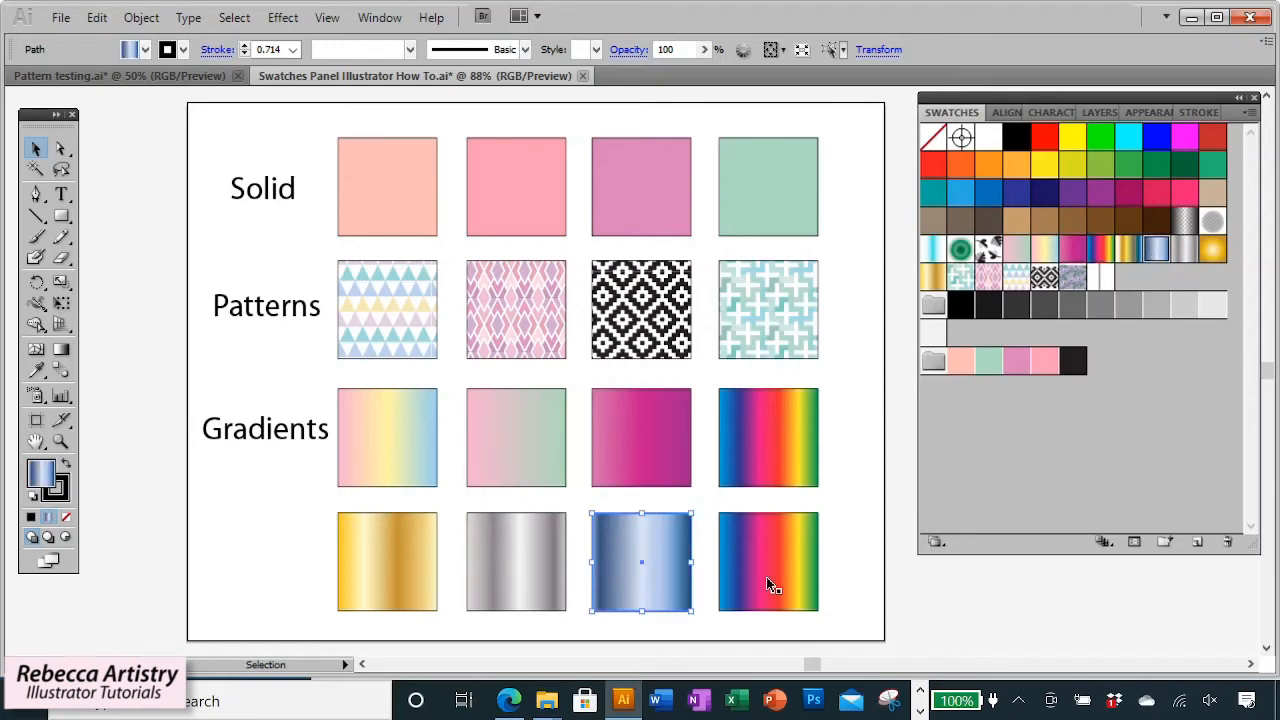
{"action": "left_click", "coordinate": [766, 576]}
{"action": "left_click", "coordinate": [1128, 249]}
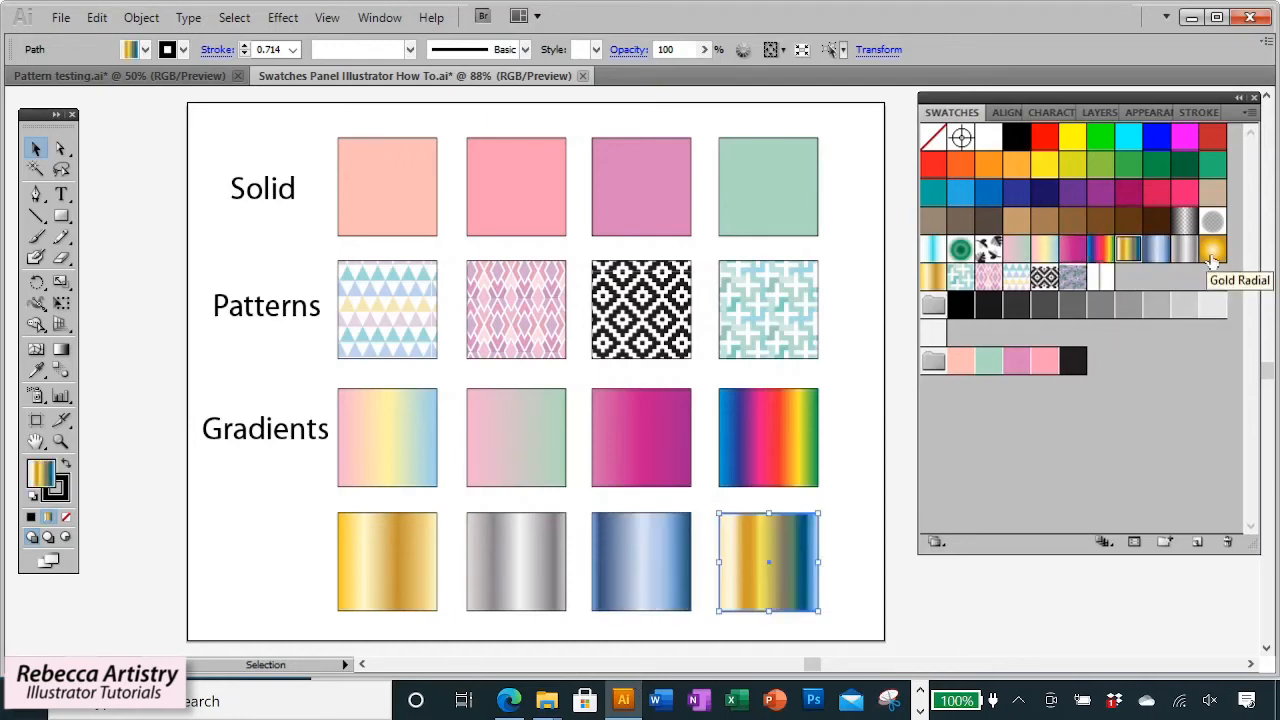
{"action": "left_click", "coordinate": [1212, 254]}
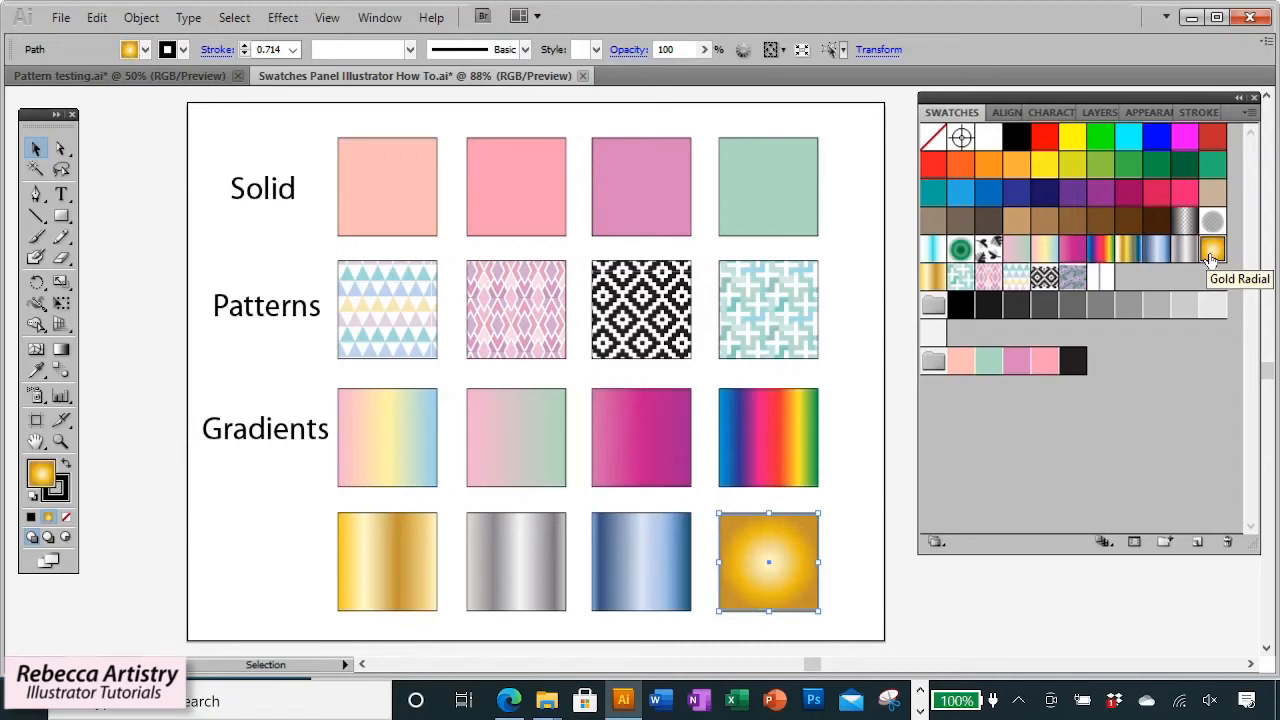
{"action": "left_click", "coordinate": [1128, 251]}
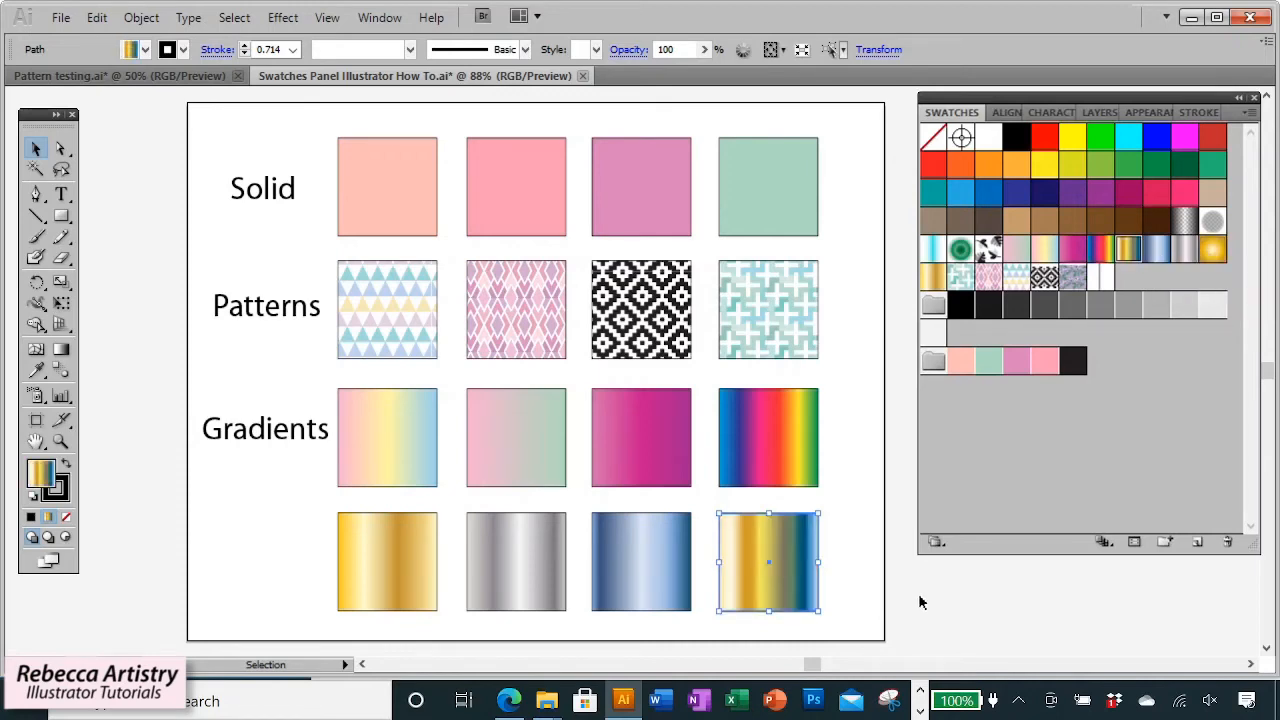
{"action": "left_click", "coordinate": [956, 612]}
Fill the empty square with the orange swatch and refine its fill in the Color Picker to peach F9A97D.
{"action": "left_click_drag", "start_coordinate": [274, 438], "coordinate": [269, 446]}
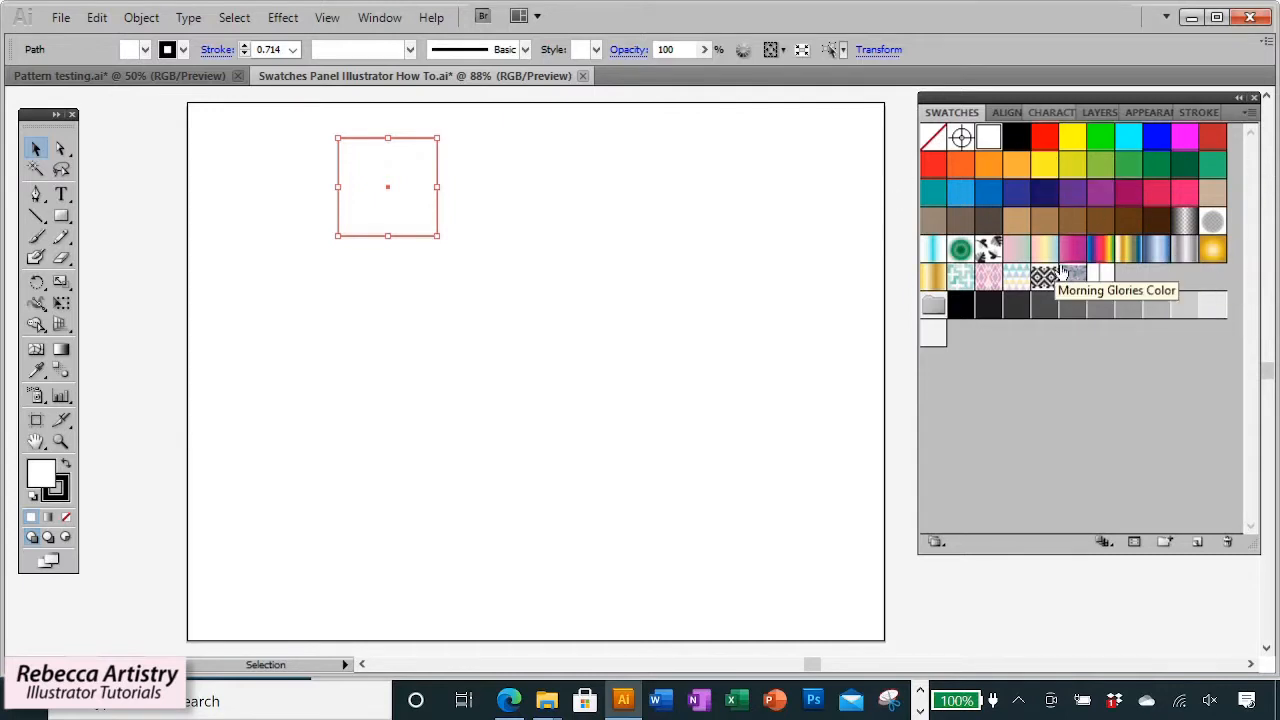
{"action": "left_click", "coordinate": [1015, 168]}
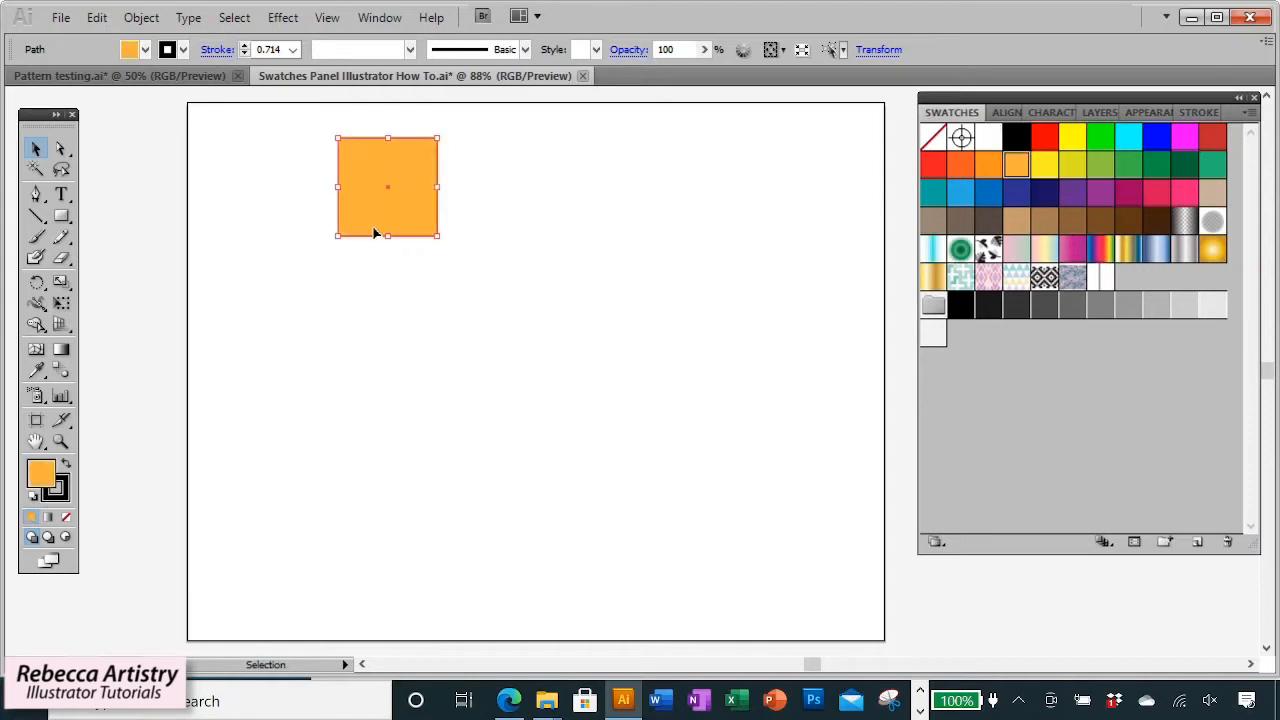
{"action": "double_click", "coordinate": [42, 478]}
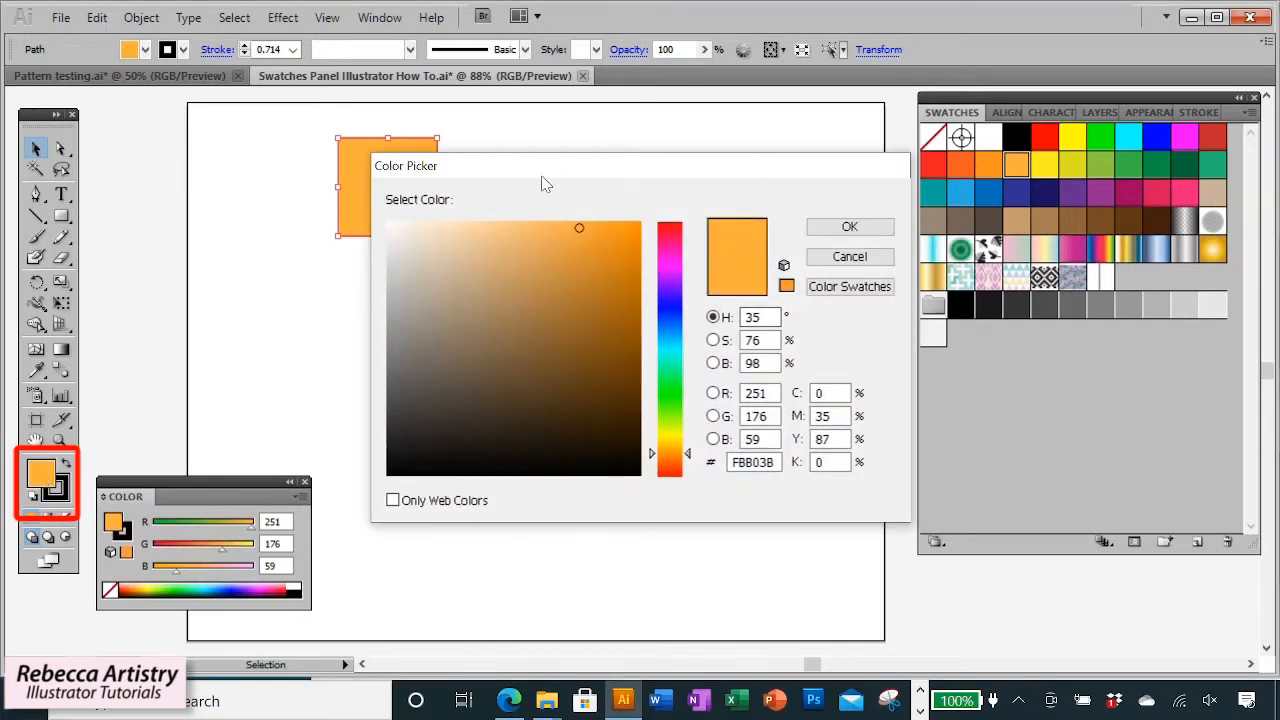
{"action": "left_click_drag", "start_coordinate": [556, 175], "coordinate": [678, 273]}
{"action": "left_click", "coordinate": [550, 329]}
{"action": "left_click", "coordinate": [589, 328]}
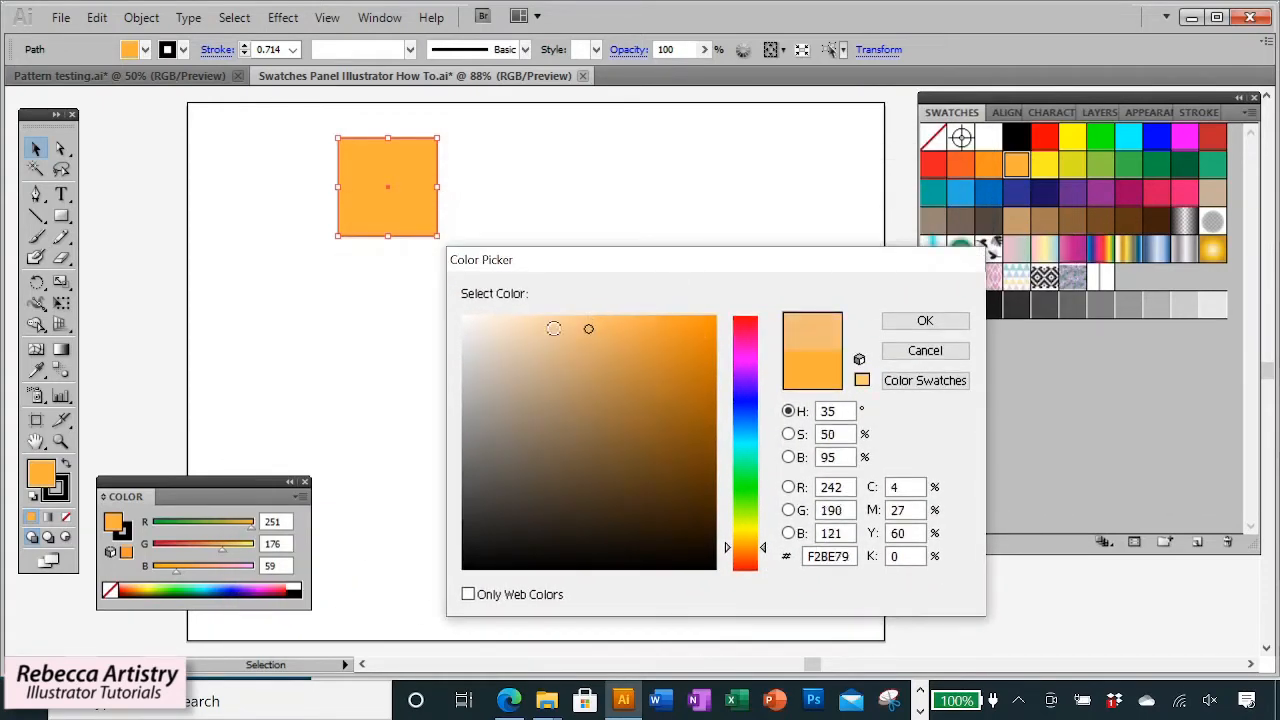
{"action": "left_click", "coordinate": [537, 331]}
{"action": "left_click", "coordinate": [558, 345]}
{"action": "left_click", "coordinate": [553, 372]}
{"action": "left_click", "coordinate": [576, 327]}
{"action": "left_click", "coordinate": [575, 360]}
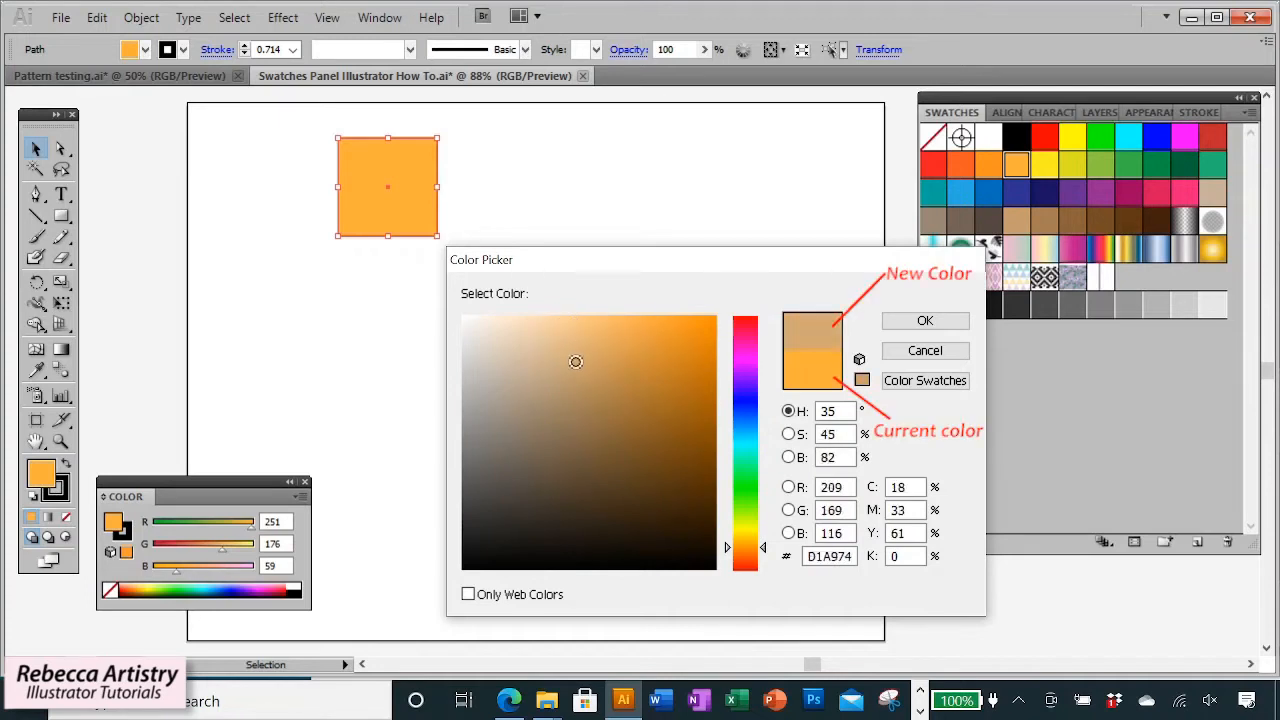
{"action": "left_click", "coordinate": [601, 322]}
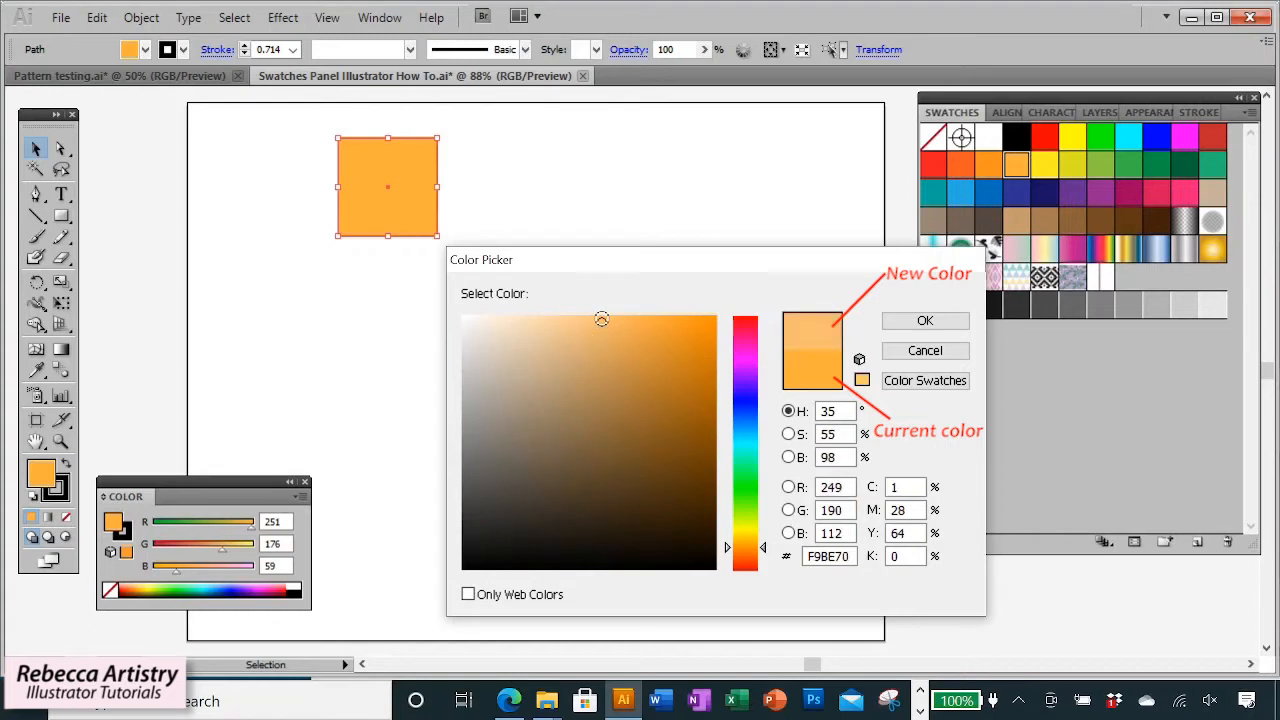
{"action": "left_click_drag", "start_coordinate": [584, 349], "coordinate": [580, 323]}
{"action": "left_click_drag", "start_coordinate": [764, 558], "coordinate": [764, 546]}
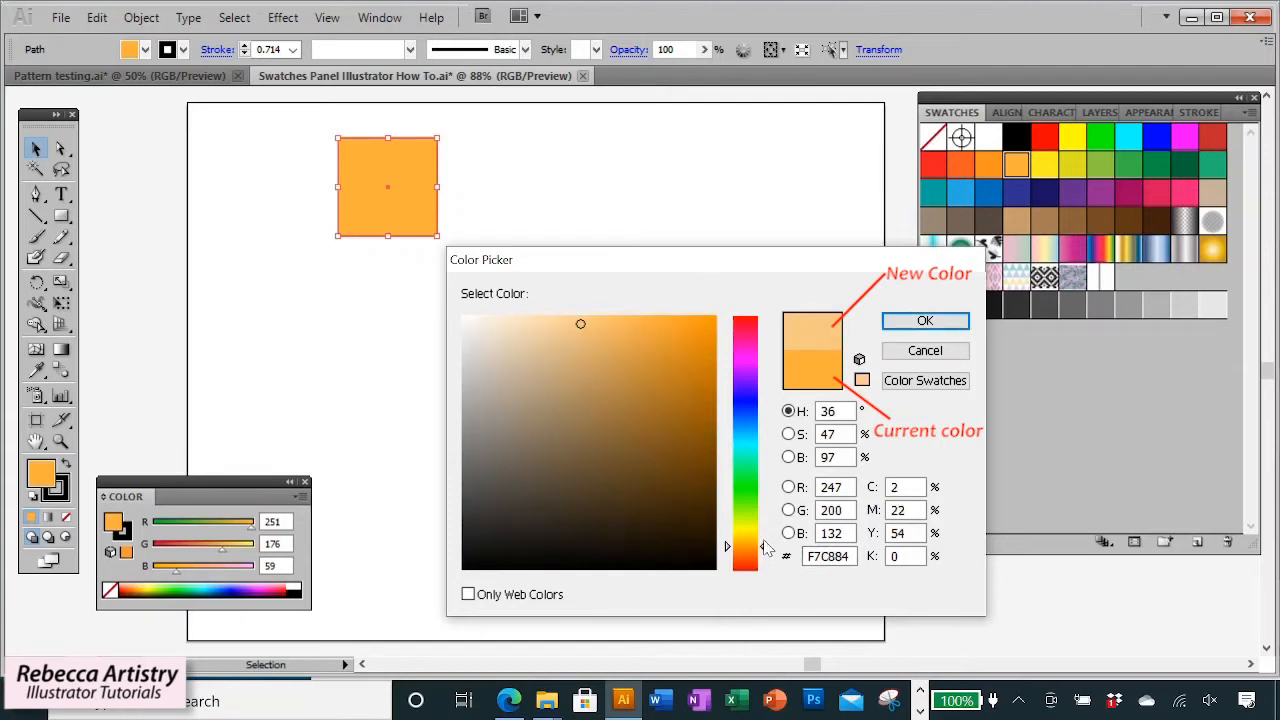
{"action": "mouse_move", "coordinate": [604, 330]}
{"action": "left_mouse_down"}
{"action": "mouse_move", "coordinate": [604, 380]}
{"action": "mouse_move", "coordinate": [608, 330]}
{"action": "mouse_move", "coordinate": [654, 454]}
{"action": "mouse_move", "coordinate": [628, 511]}
{"action": "mouse_move", "coordinate": [560, 420]}
{"action": "mouse_move", "coordinate": [590, 336]}
{"action": "mouse_move", "coordinate": [573, 342]}
{"action": "left_mouse_up"}
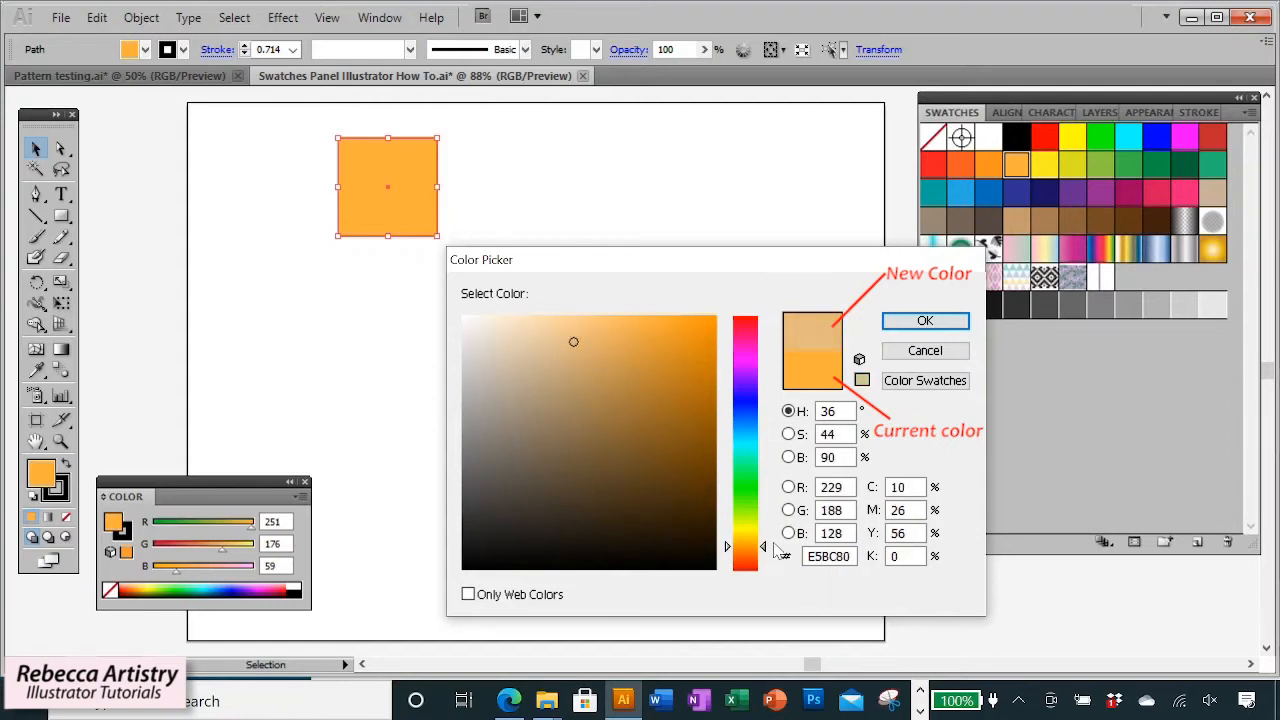
{"action": "left_click_drag", "start_coordinate": [768, 546], "coordinate": [764, 549]}
{"action": "mouse_move", "coordinate": [765, 562]}
{"action": "left_mouse_down"}
{"action": "mouse_move", "coordinate": [764, 333]}
{"action": "mouse_move", "coordinate": [766, 541]}
{"action": "left_mouse_up"}
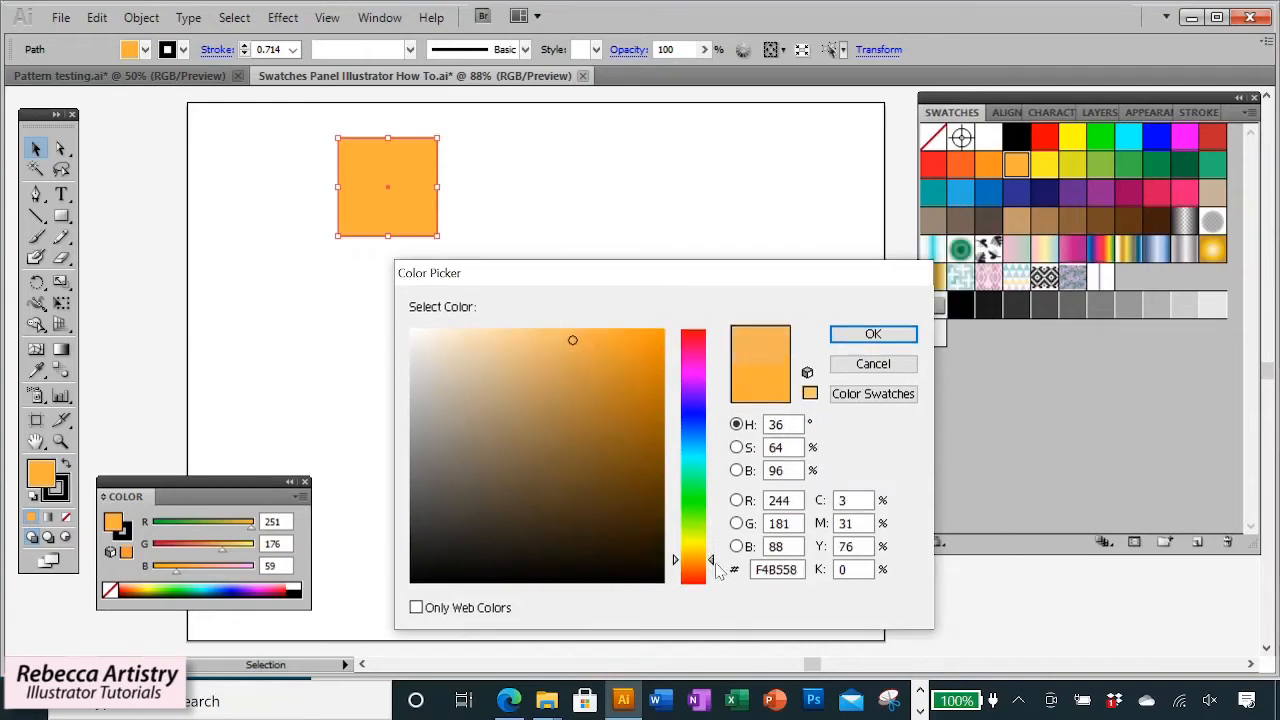
{"action": "left_click_drag", "start_coordinate": [716, 564], "coordinate": [716, 569]}
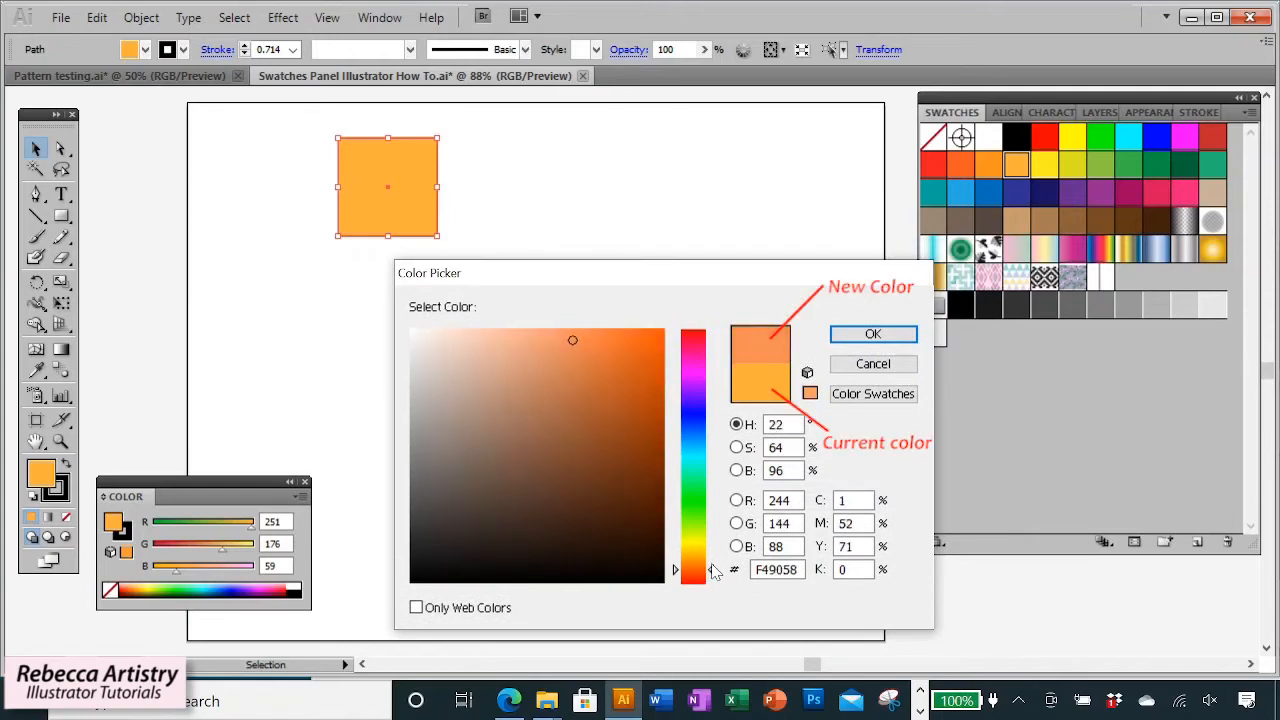
{"action": "left_click", "coordinate": [546, 334]}
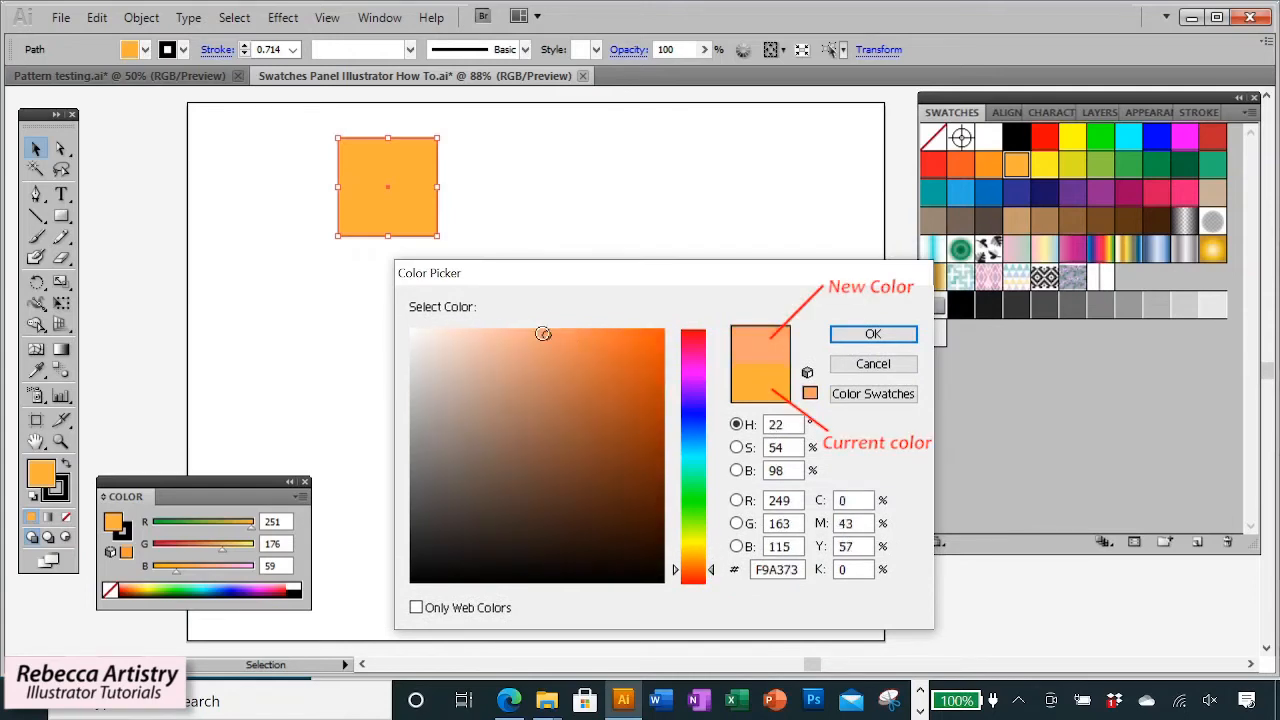
{"action": "left_click", "coordinate": [536, 335]}
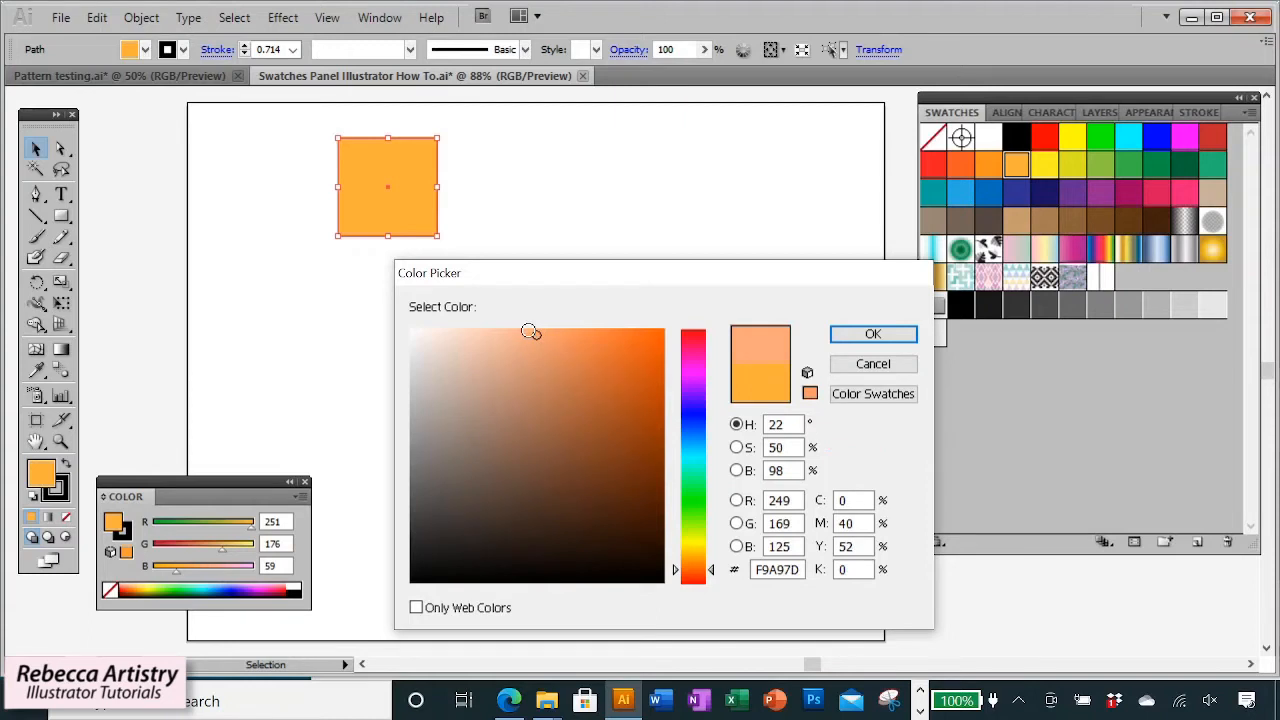
{"action": "left_click", "coordinate": [914, 335]}
{"action": "left_click", "coordinate": [593, 264]}
{"action": "left_click", "coordinate": [417, 216]}
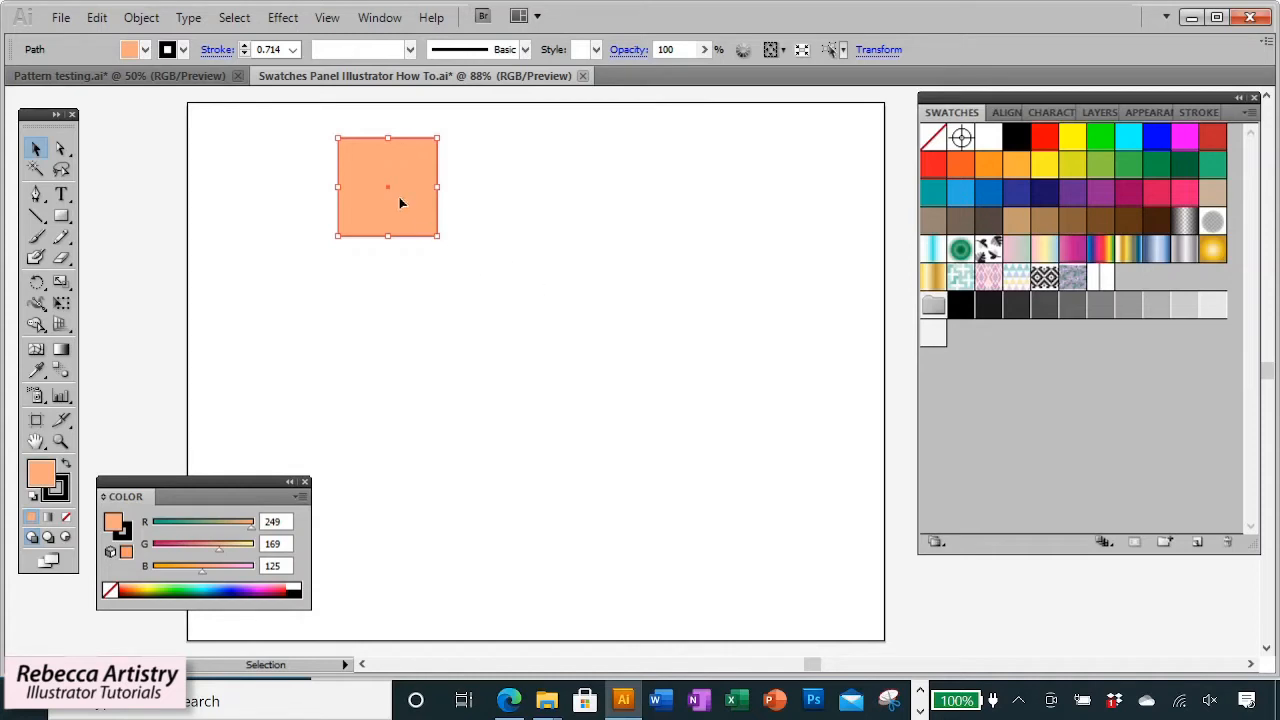
Save the square's peach fill as a new global process swatch named Peach in RGB color mode.
{"action": "left_click", "coordinate": [1248, 115]}
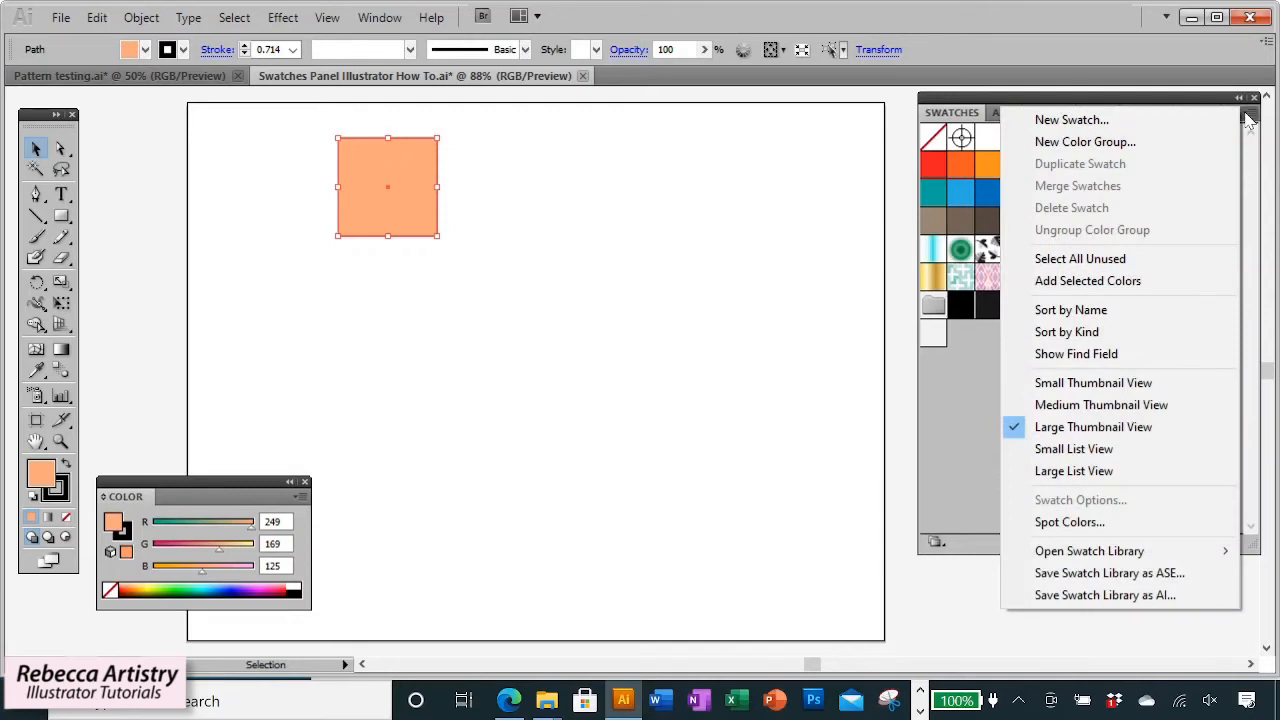
{"action": "left_click", "coordinate": [1100, 120]}
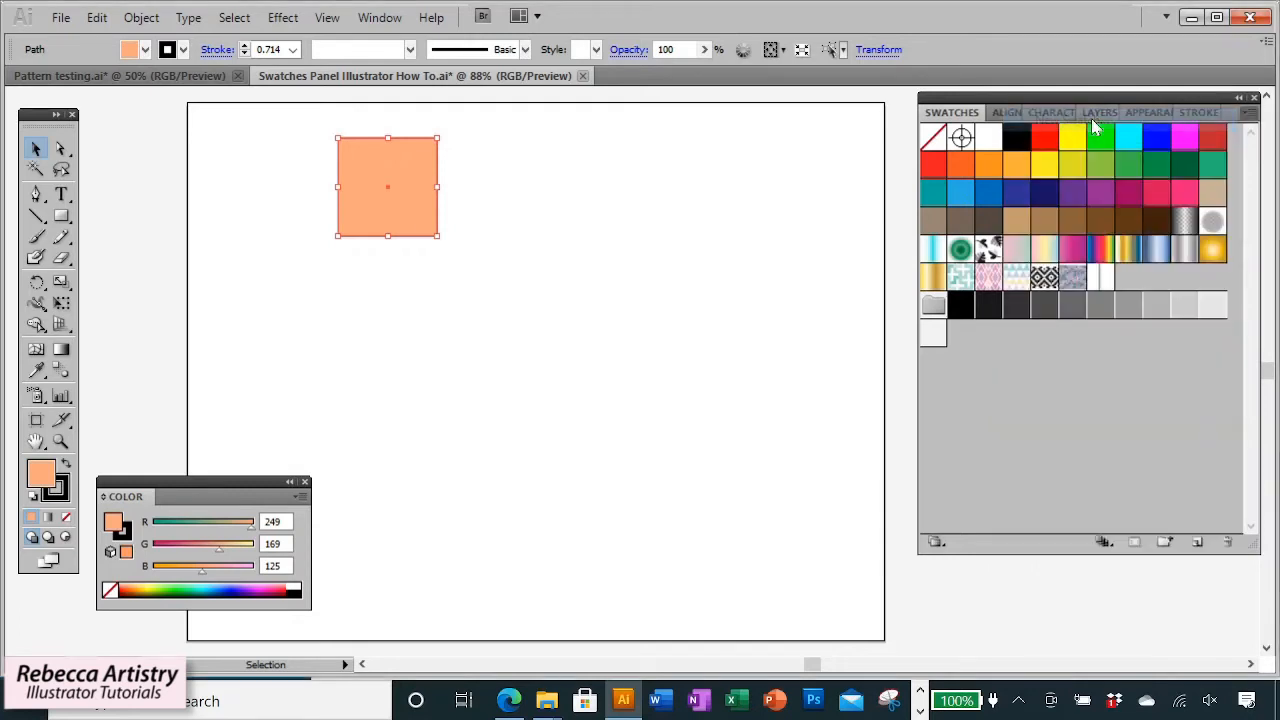
{"action": "left_click_drag", "start_coordinate": [684, 262], "coordinate": [547, 263]}
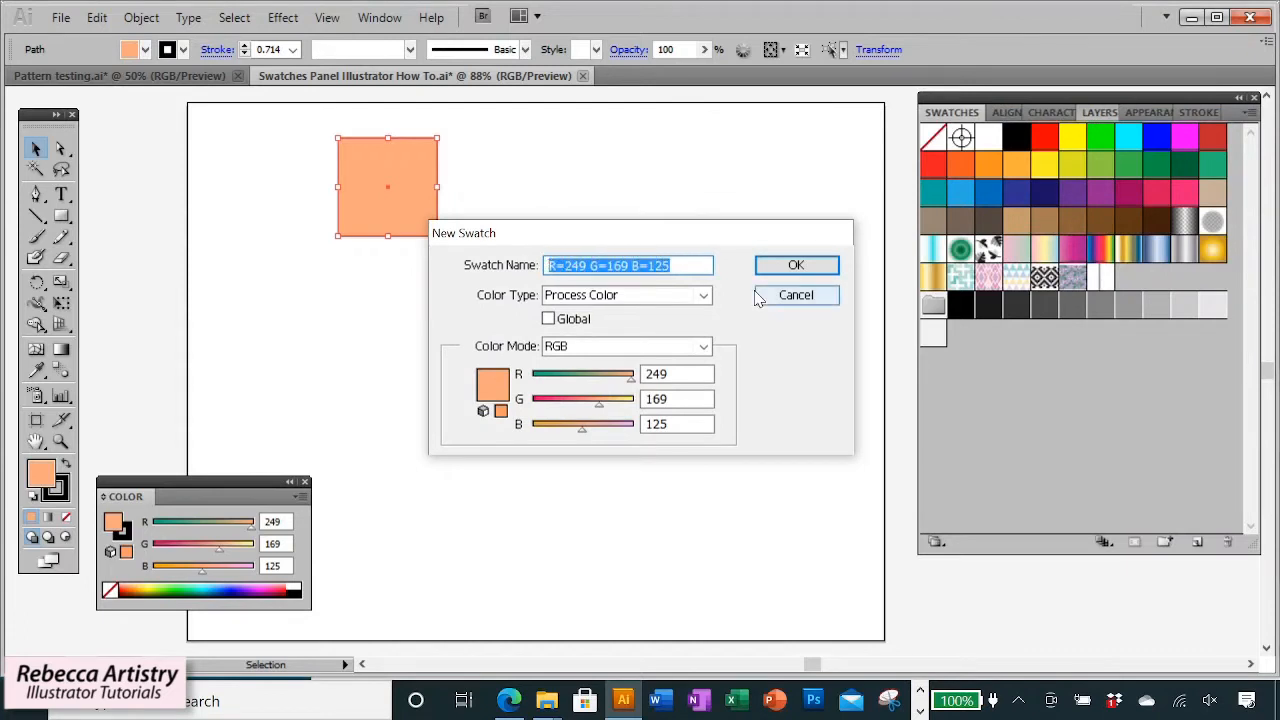
{"action": "type", "text": "Peach"}
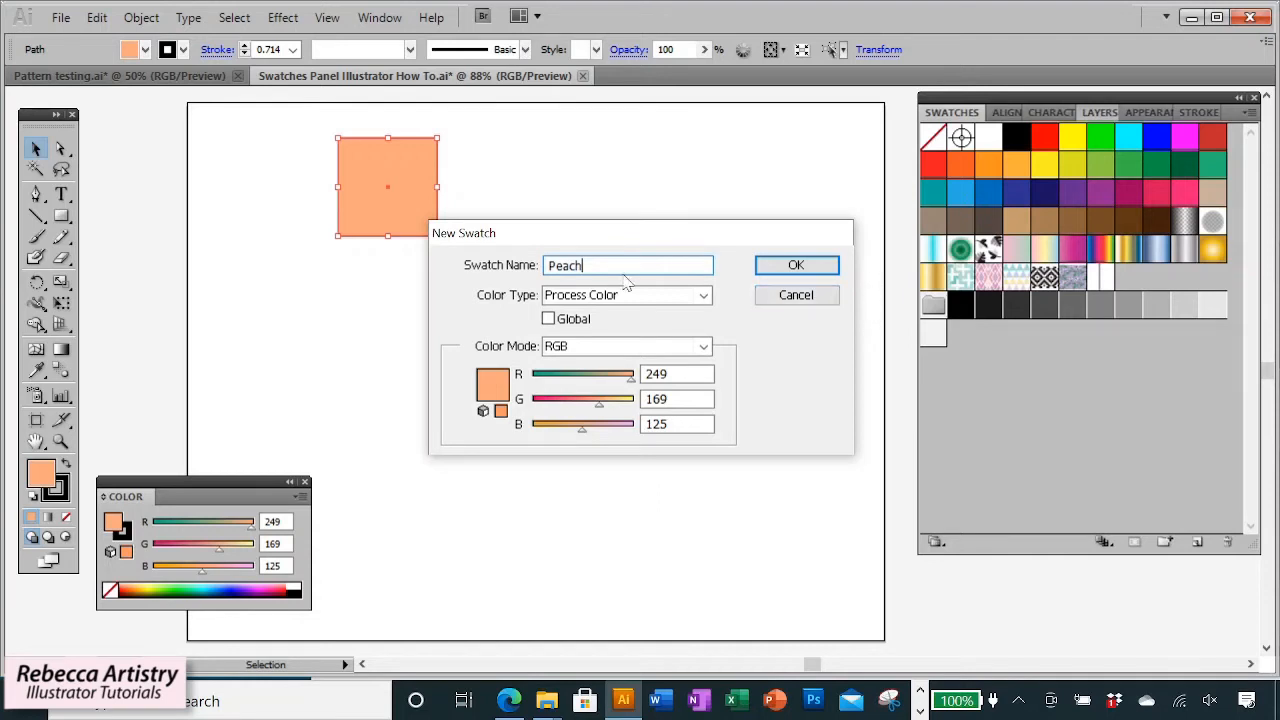
{"action": "left_click", "coordinate": [704, 295]}
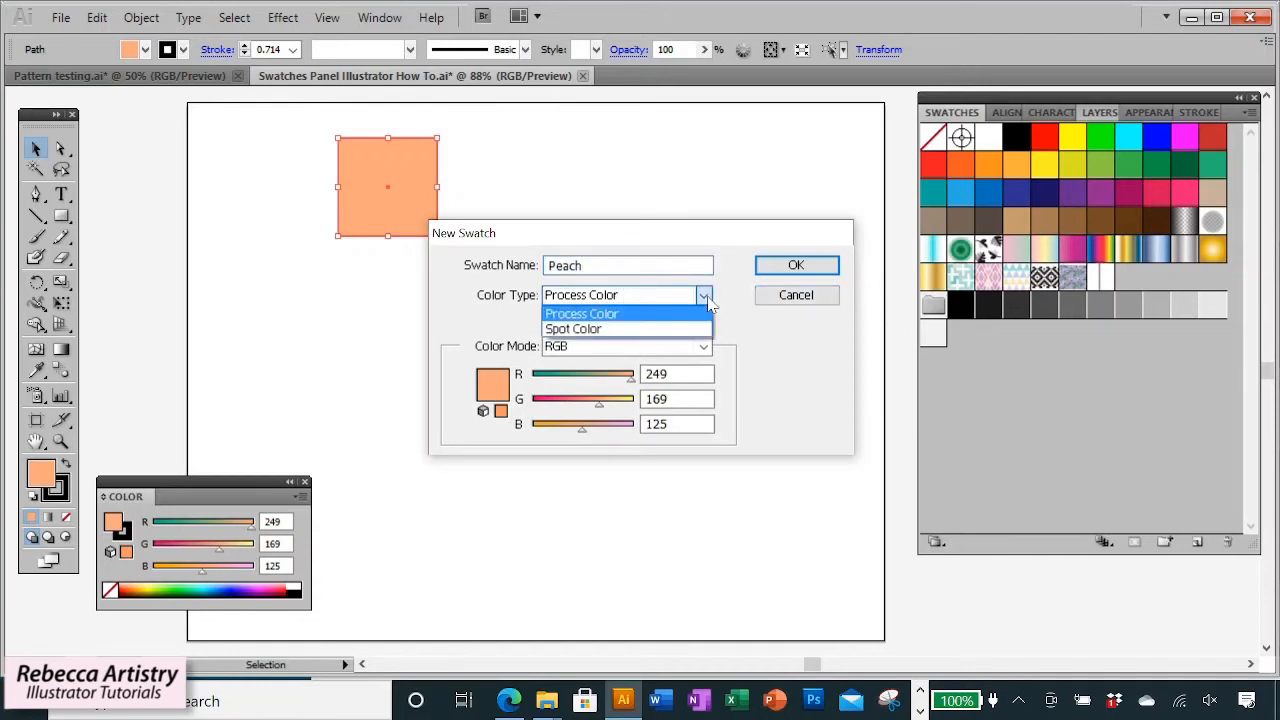
{"action": "left_click", "coordinate": [705, 311]}
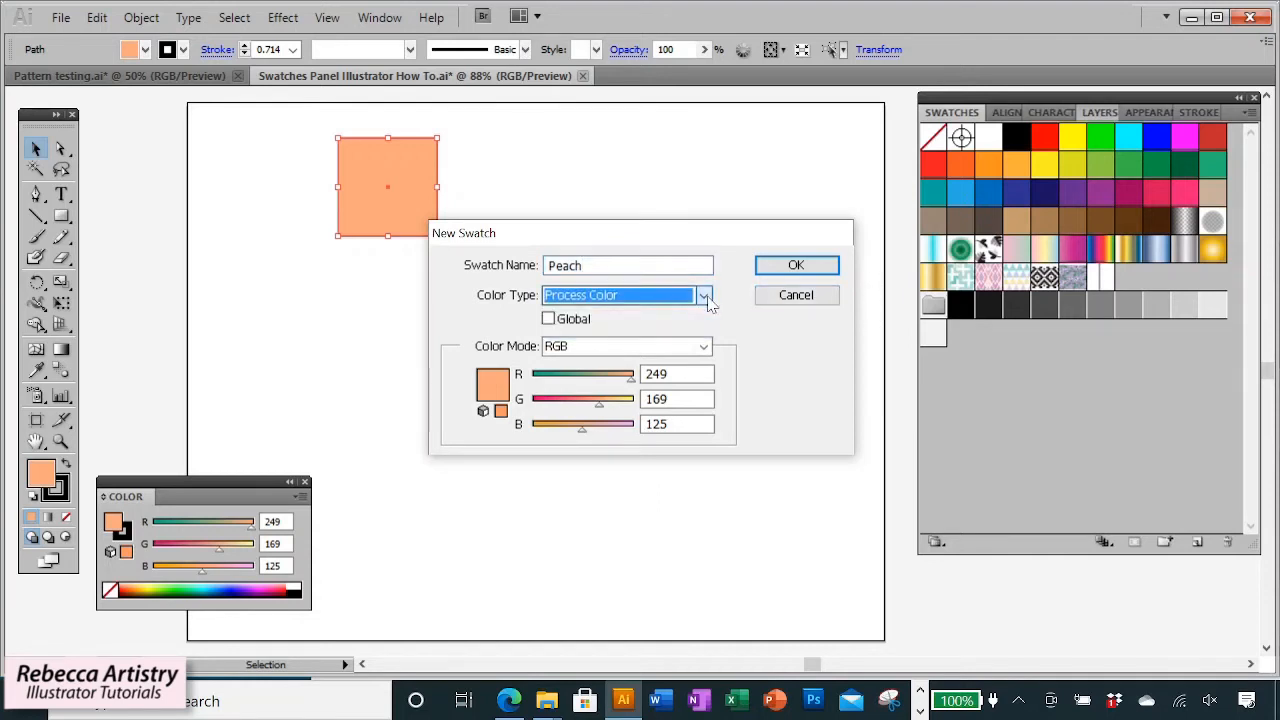
{"action": "left_click", "coordinate": [549, 319]}
{"action": "left_click", "coordinate": [704, 346]}
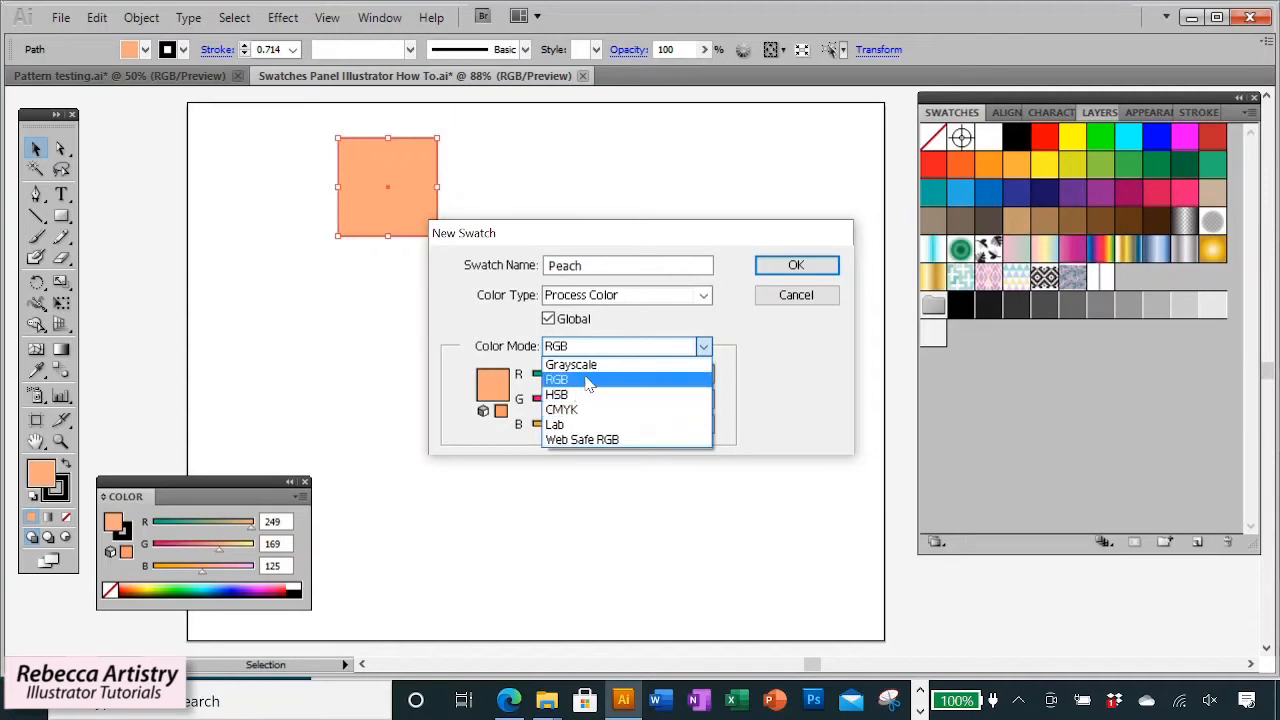
{"action": "left_click", "coordinate": [588, 381]}
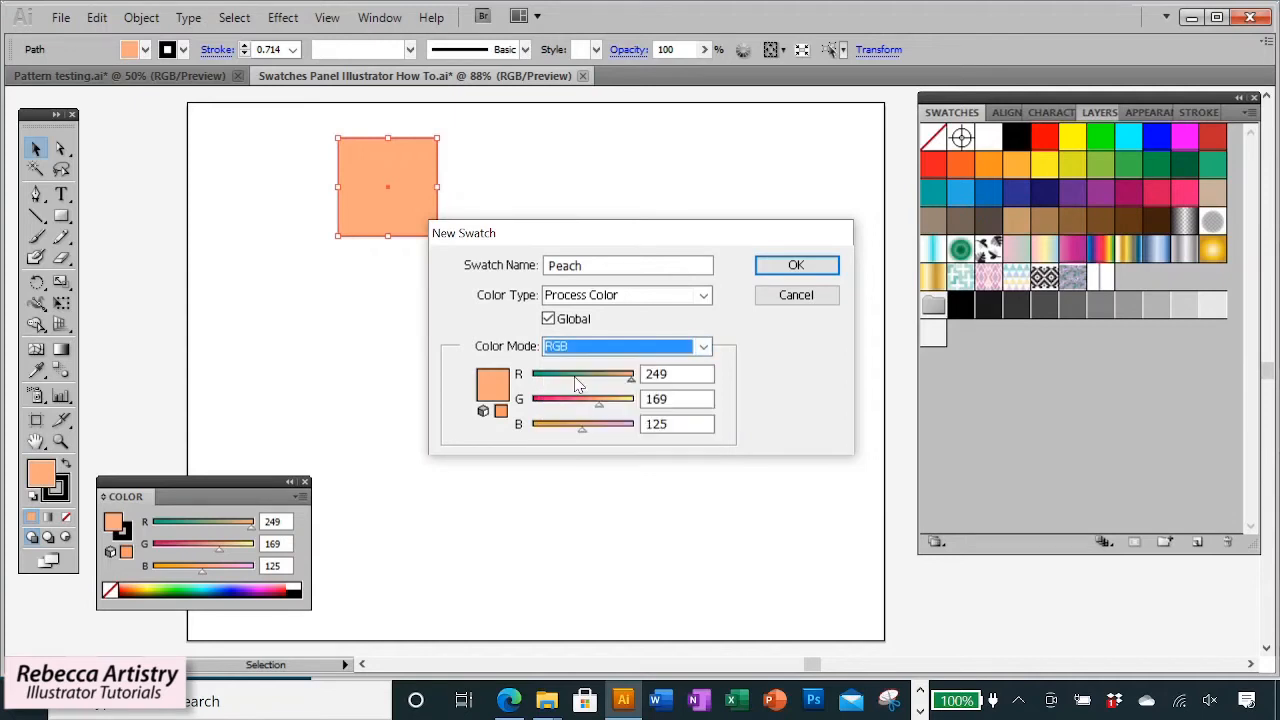
{"action": "left_click", "coordinate": [810, 272]}
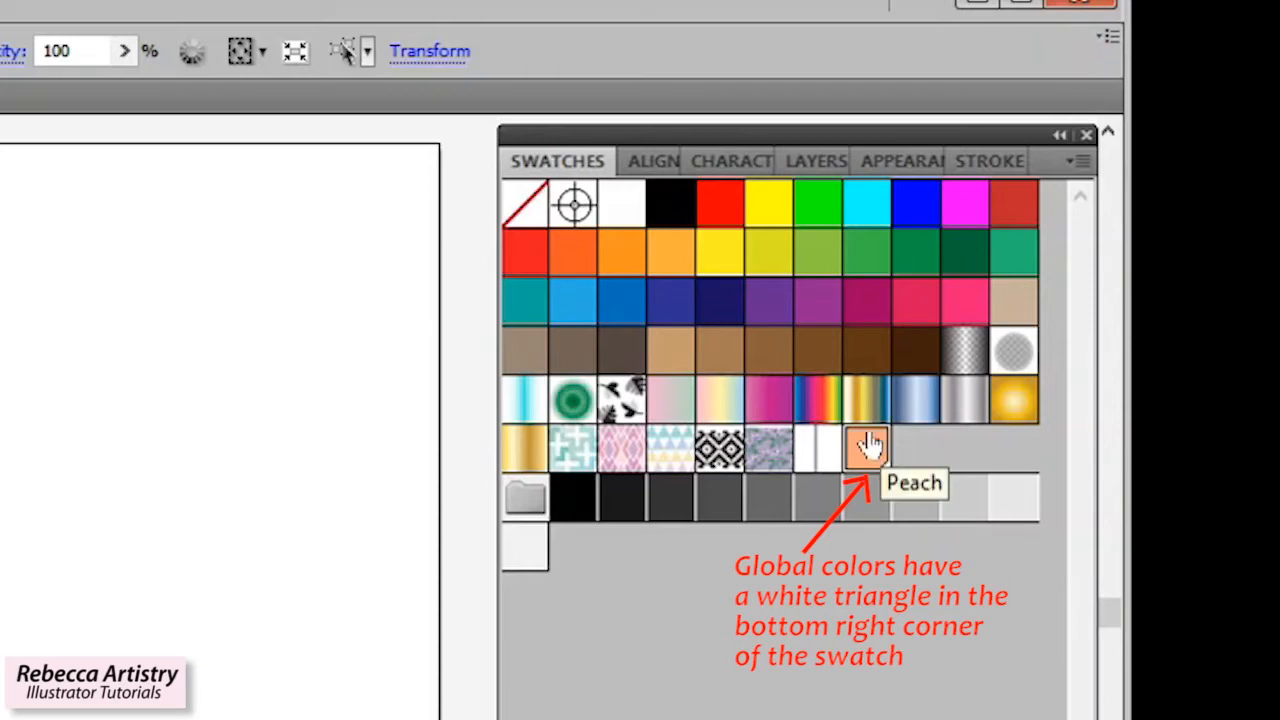
Copy the peach square twice to its right and fill the third square with the teal swatch.
{"action": "left_click", "coordinate": [6, 574]}
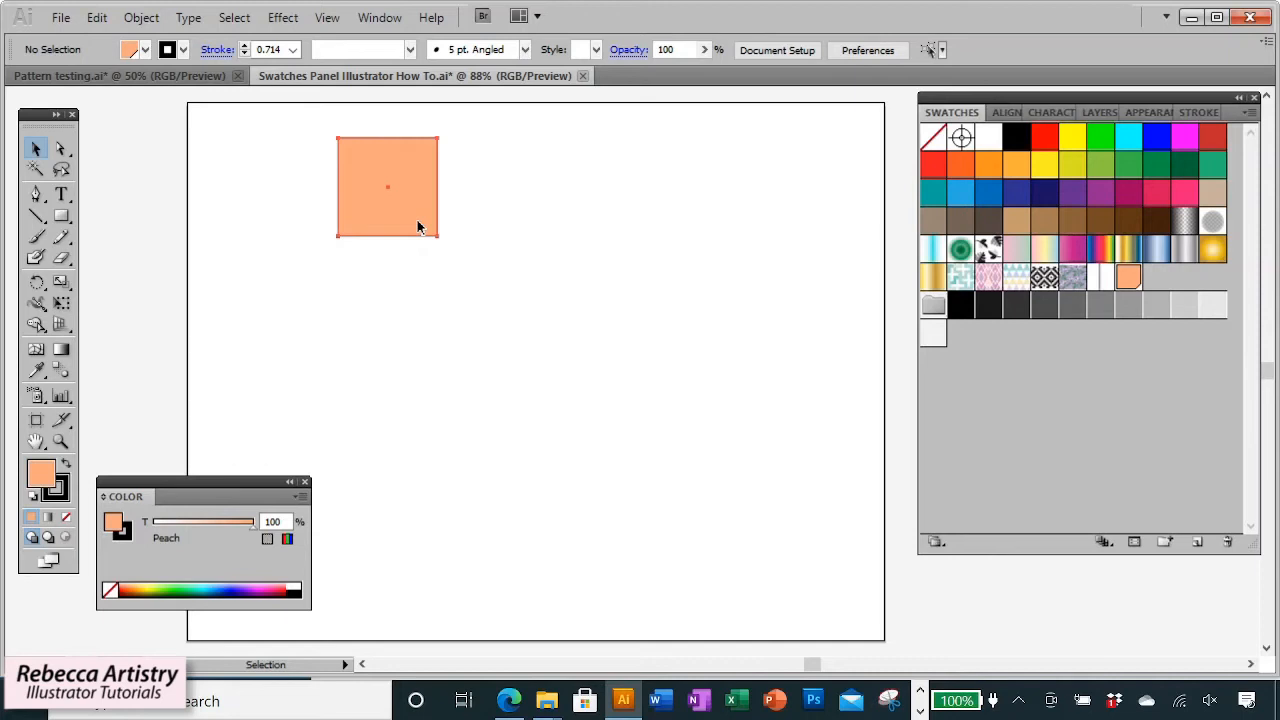
{"action": "left_click_drag", "start_coordinate": [419, 227], "coordinate": [669, 186]}
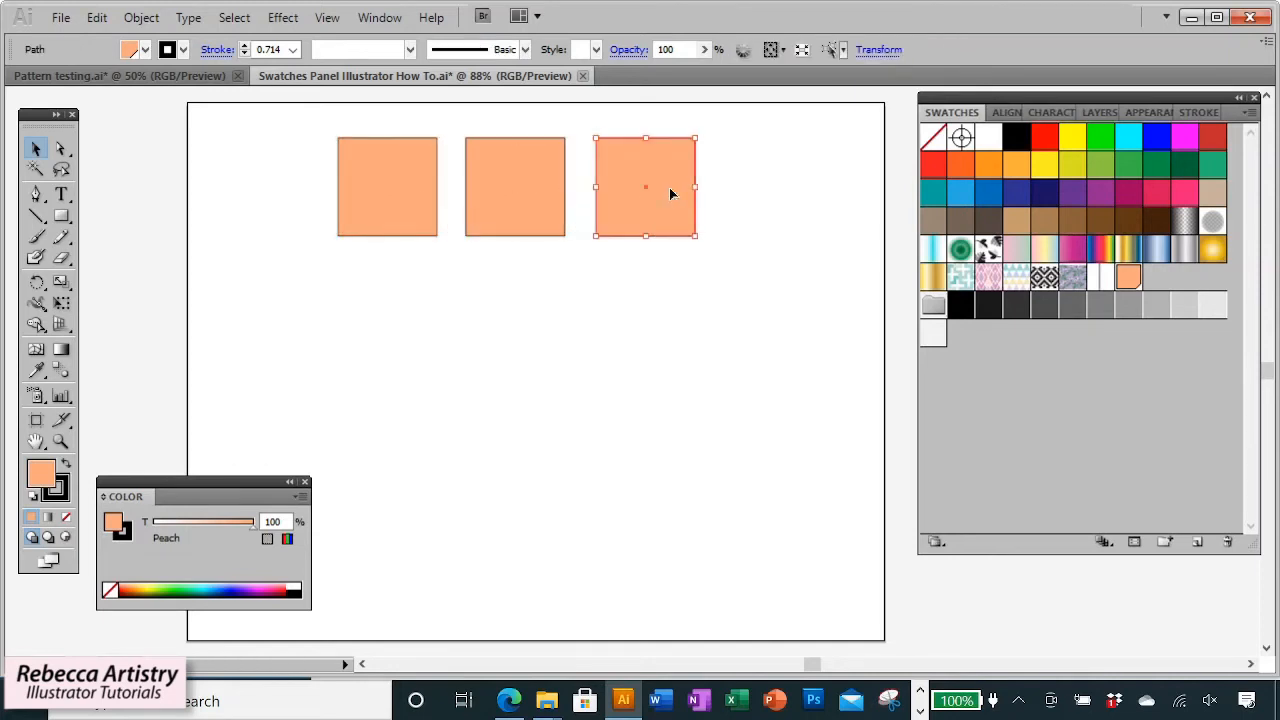
{"action": "left_click", "coordinate": [934, 195]}
{"action": "left_click", "coordinate": [785, 266]}
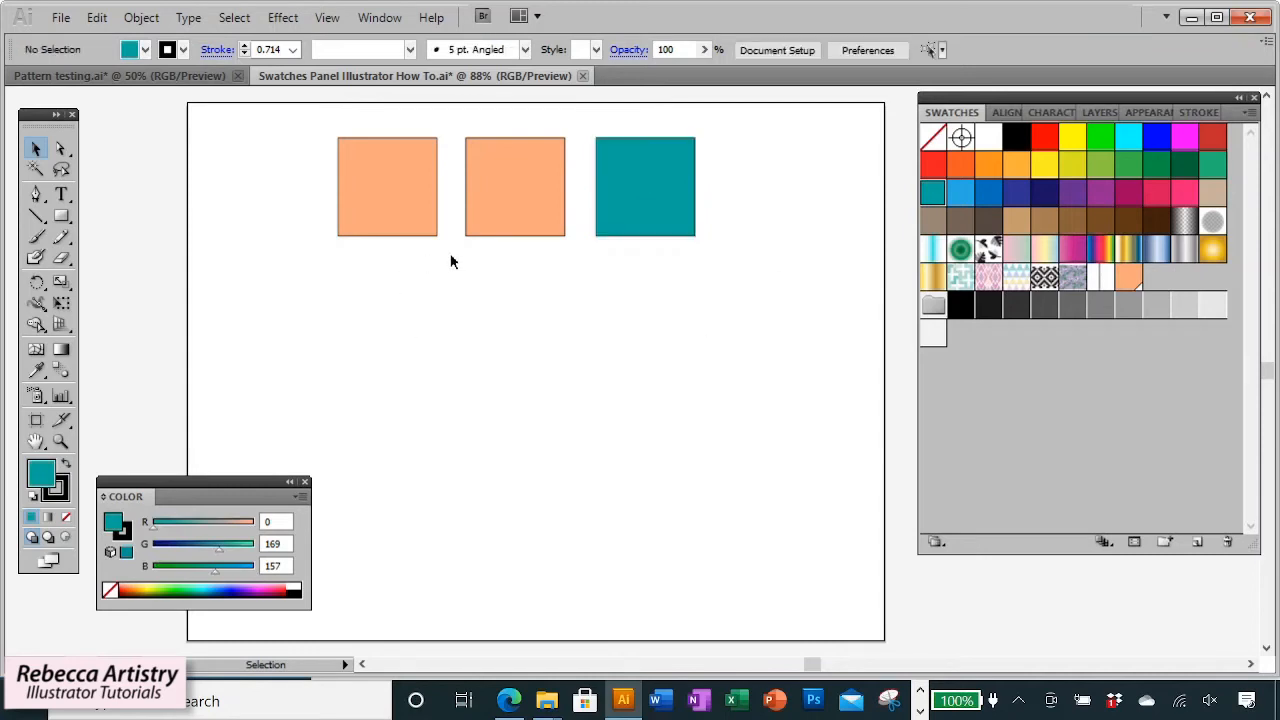
Edit the Peach swatch's colour to R 240, G 120, B 125 with Preview on, updating the linked squares.
{"action": "double_click", "coordinate": [1128, 280]}
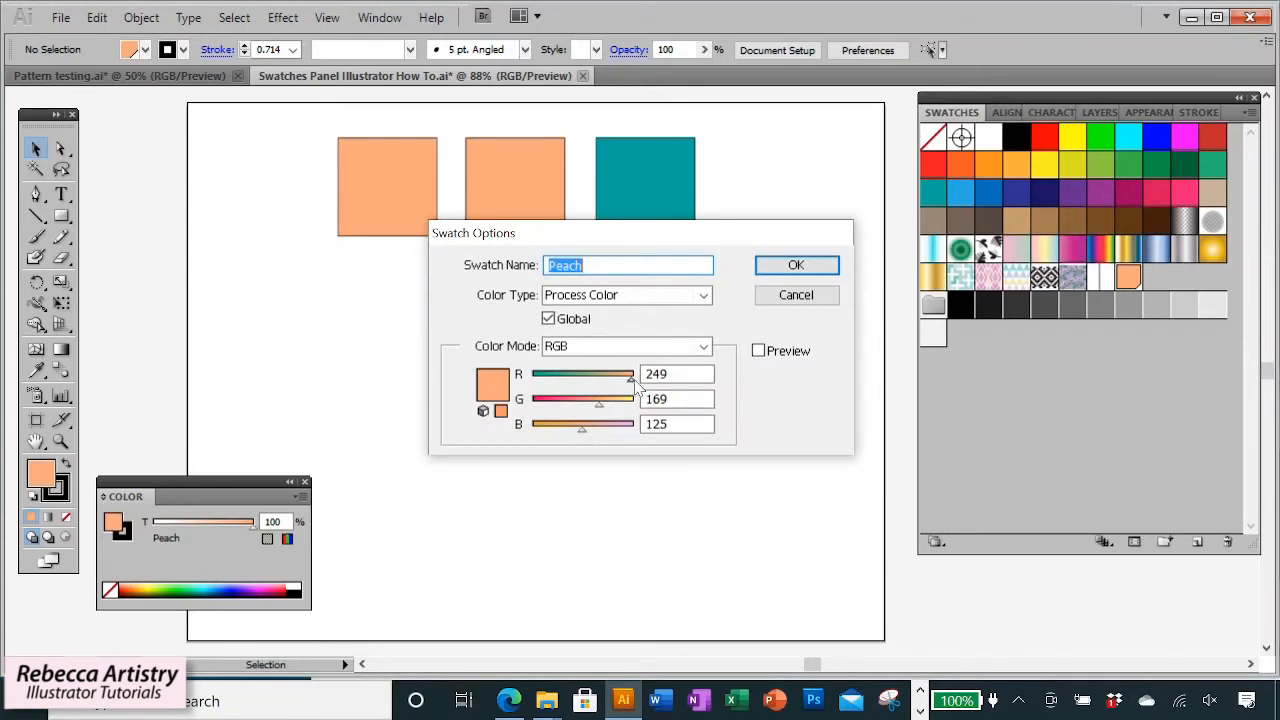
{"action": "mouse_move", "coordinate": [631, 381]}
{"action": "left_mouse_down"}
{"action": "mouse_move", "coordinate": [609, 381]}
{"action": "mouse_move", "coordinate": [627, 381]}
{"action": "left_mouse_up"}
{"action": "left_click", "coordinate": [759, 351]}
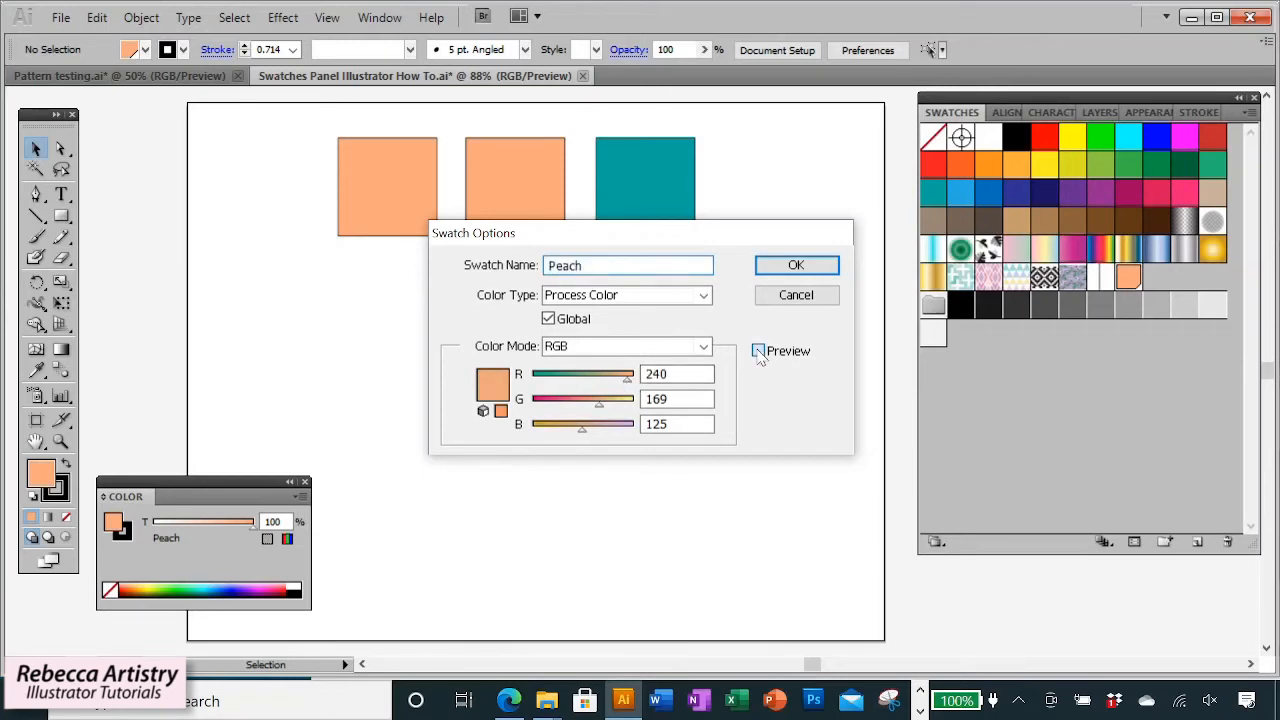
{"action": "mouse_move", "coordinate": [600, 406]}
{"action": "left_mouse_down"}
{"action": "mouse_move", "coordinate": [569, 409]}
{"action": "mouse_move", "coordinate": [592, 409]}
{"action": "mouse_move", "coordinate": [580, 414]}
{"action": "left_mouse_up"}
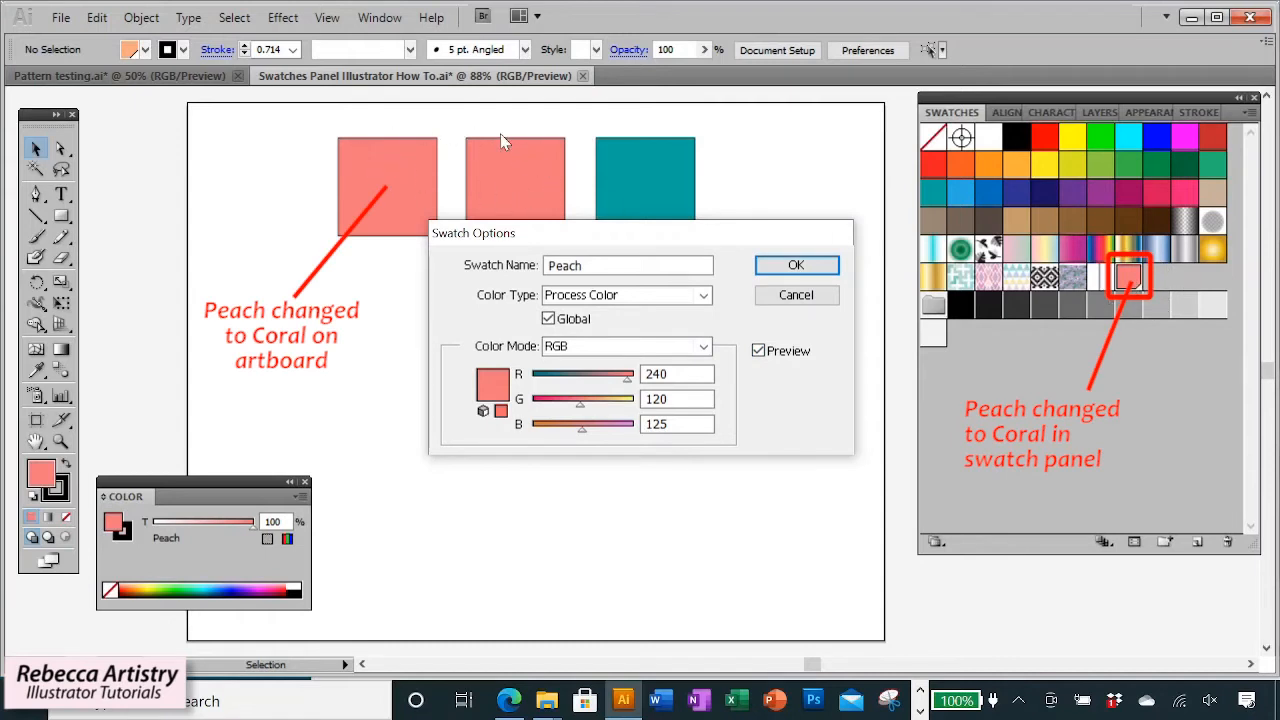
{"action": "left_click", "coordinate": [758, 351]}
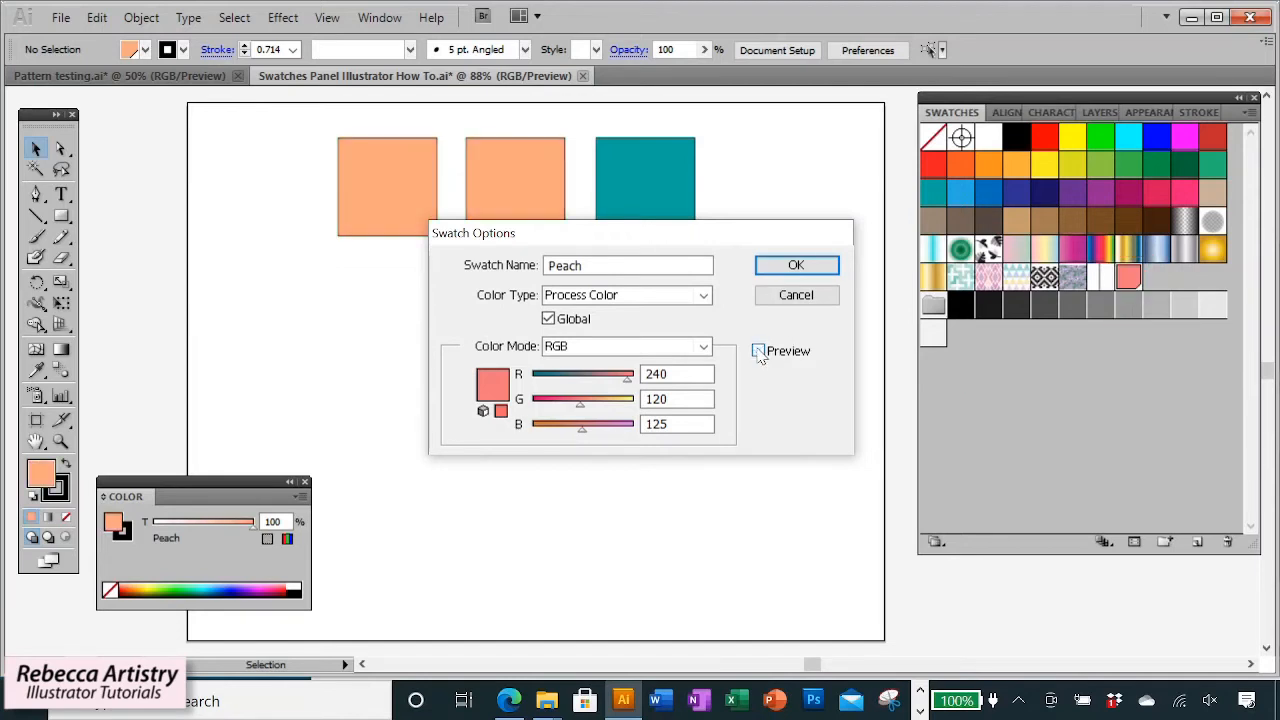
{"action": "left_click", "coordinate": [758, 351]}
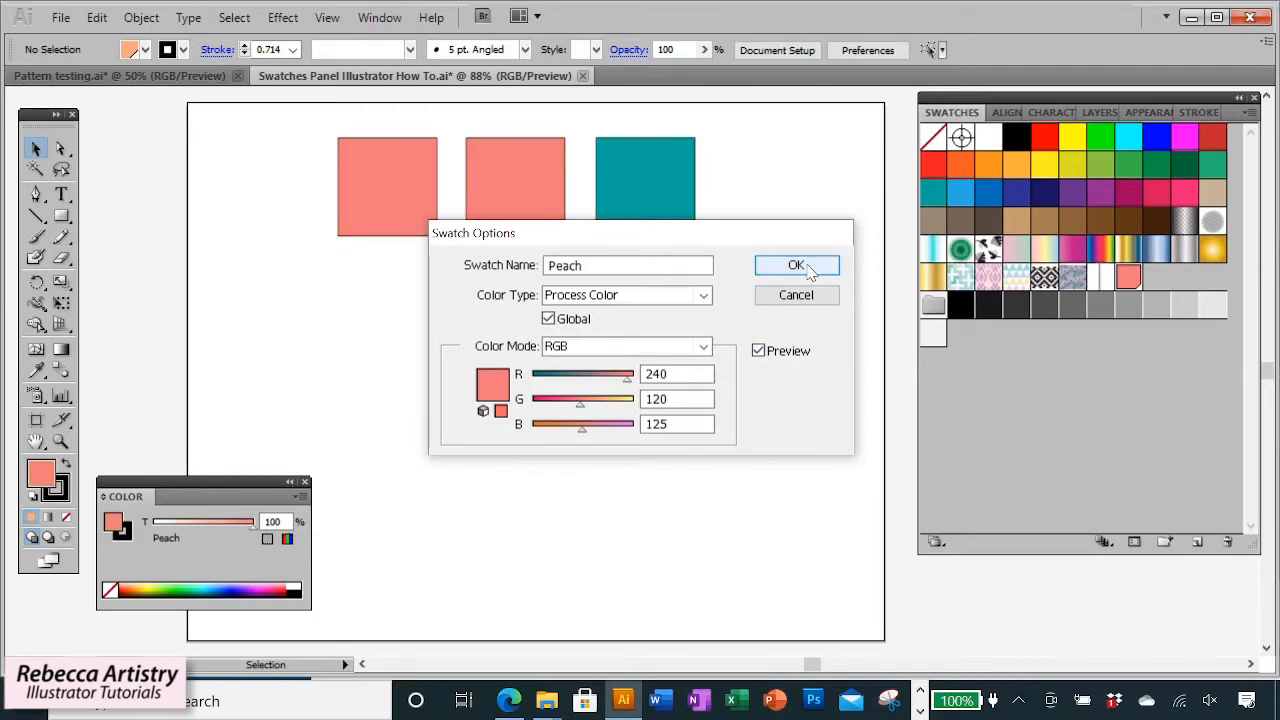
{"action": "left_click", "coordinate": [807, 265]}
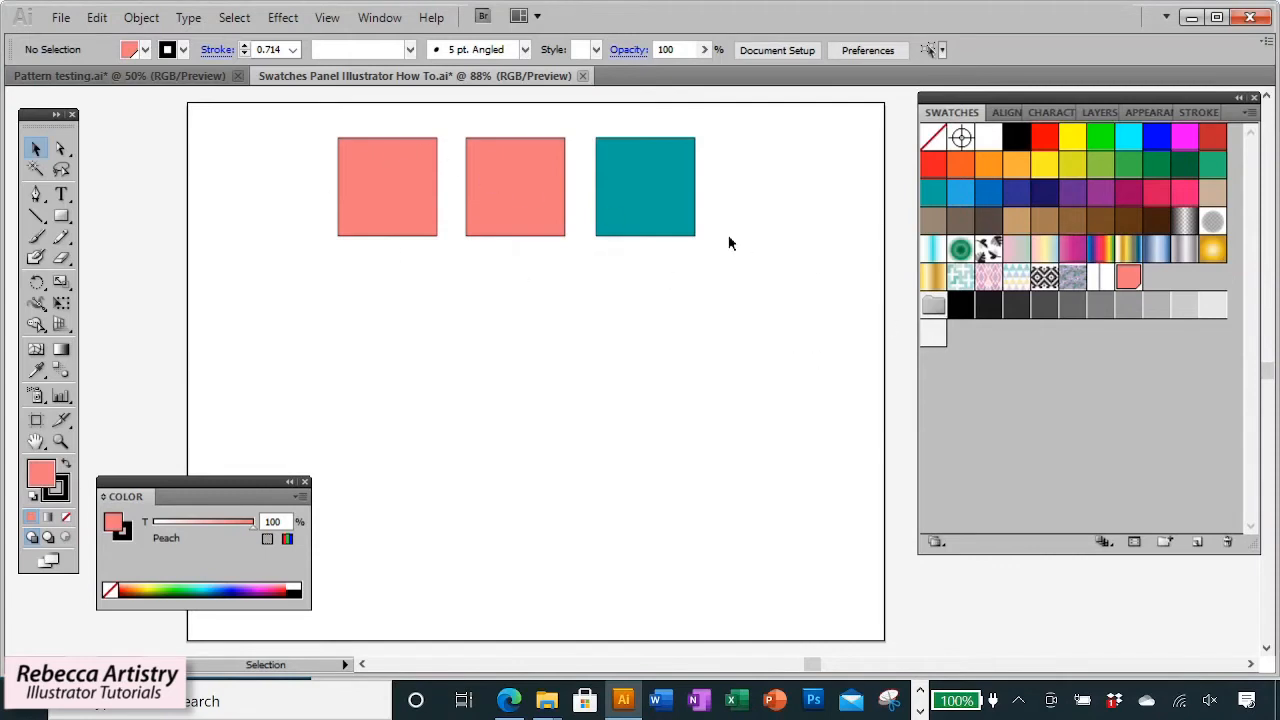
Rename the edited global swatch Coral.
{"action": "double_click", "coordinate": [1129, 280]}
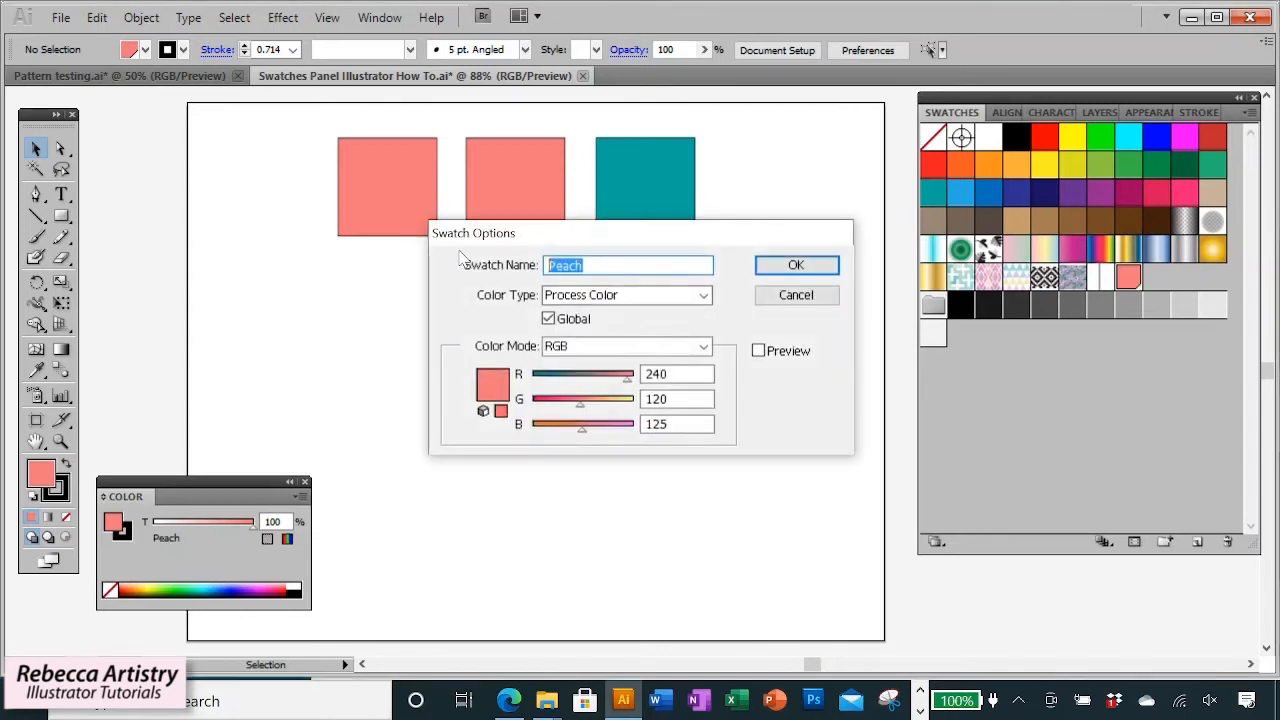
{"action": "type", "text": "Coral"}
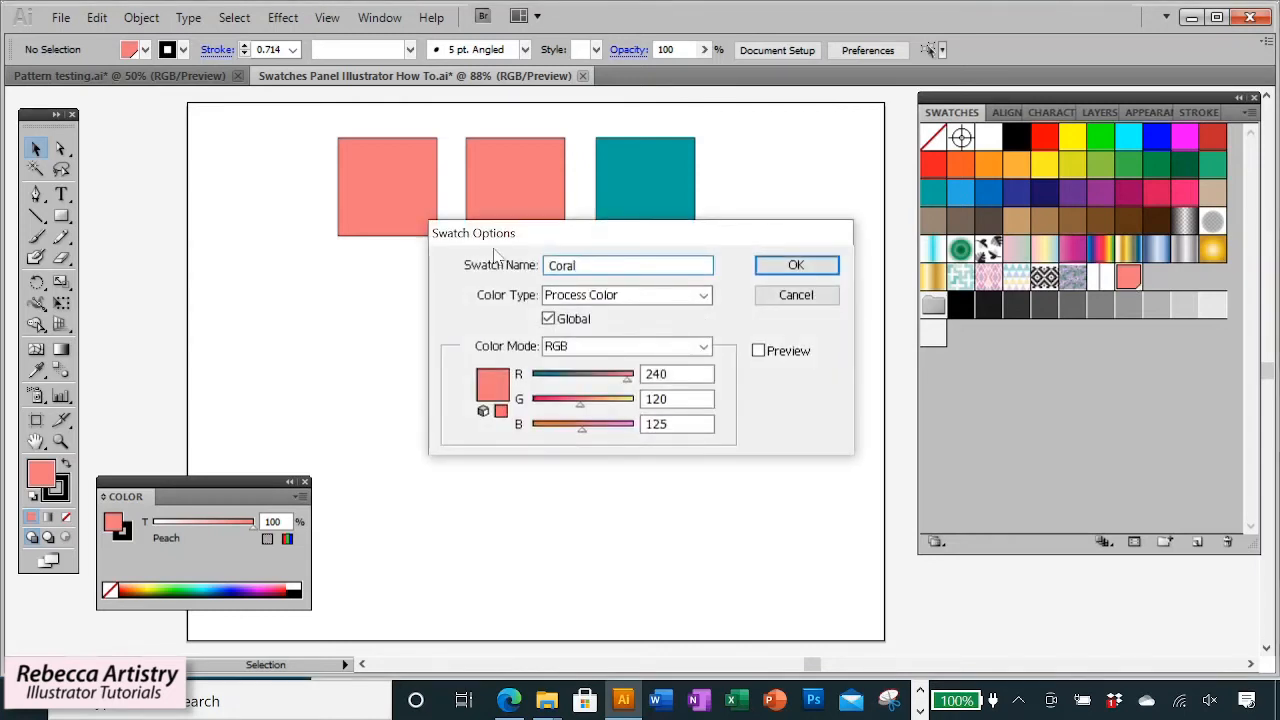
{"action": "left_click", "coordinate": [790, 265]}
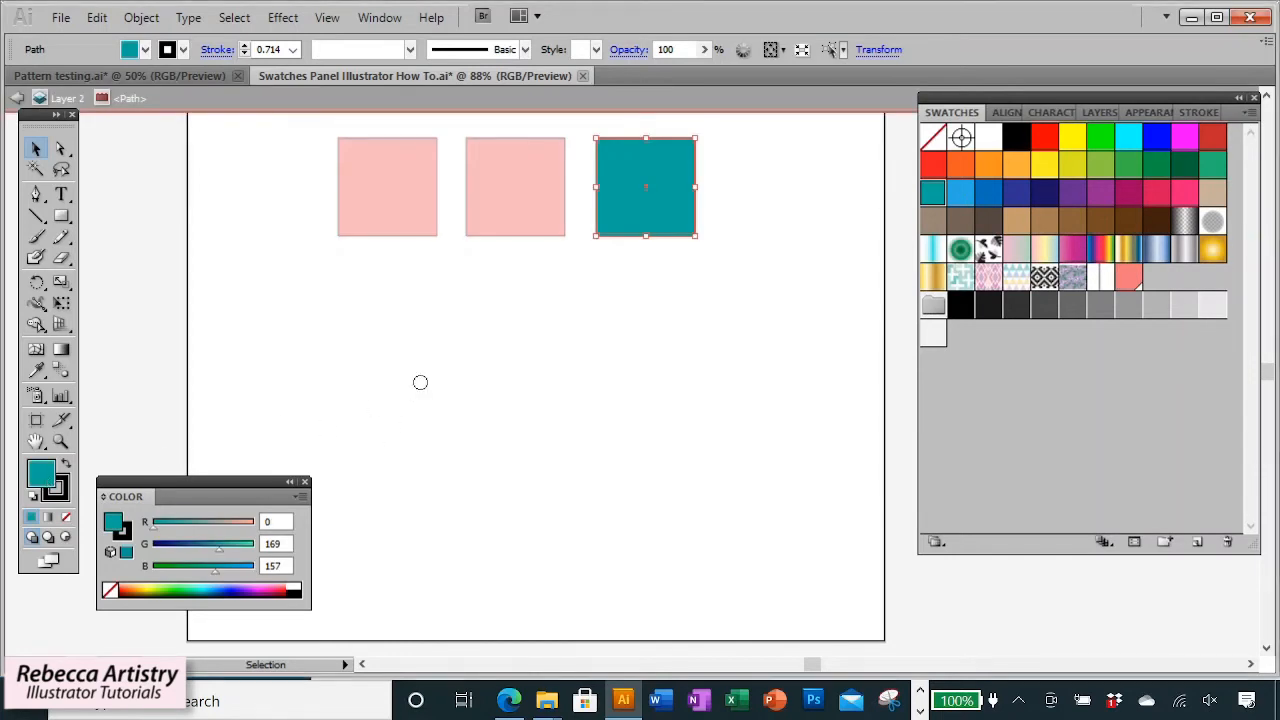
Change the third square's fill to a light turquoise of R 78, G 216, B 202.
{"action": "left_click", "coordinate": [549, 261]}
{"action": "left_click", "coordinate": [854, 230]}
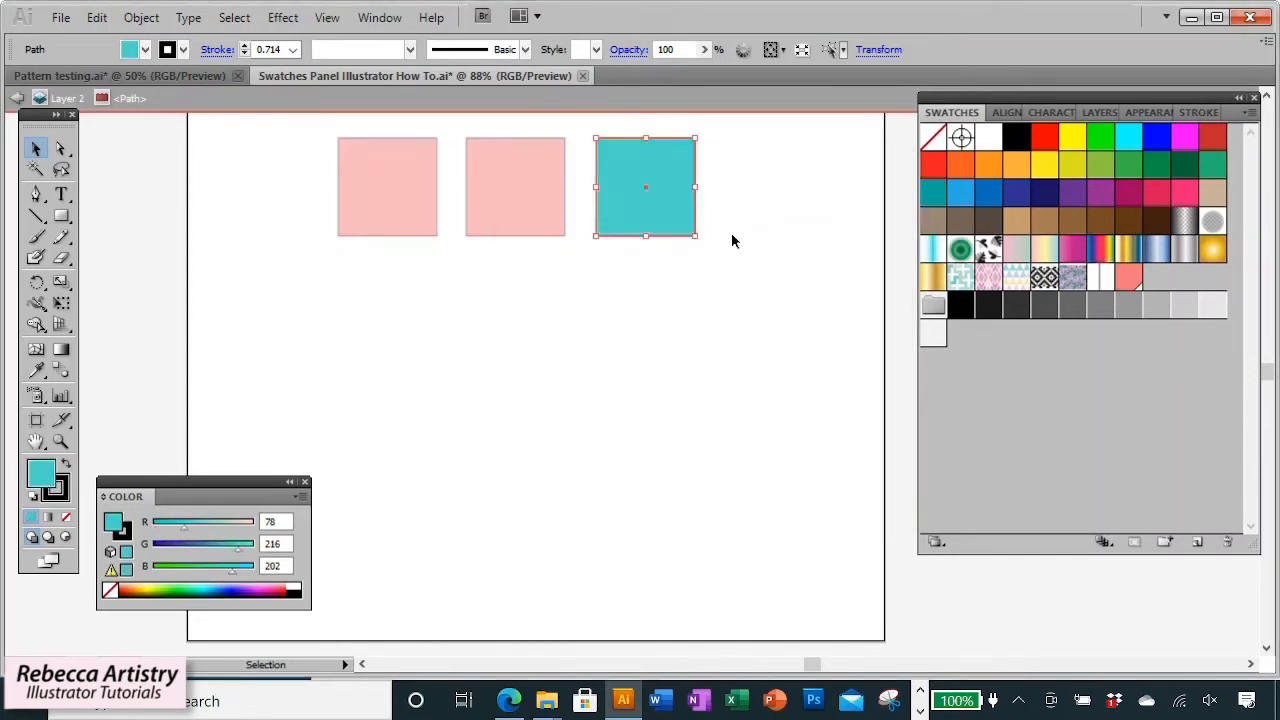
{"action": "left_click", "coordinate": [732, 235]}
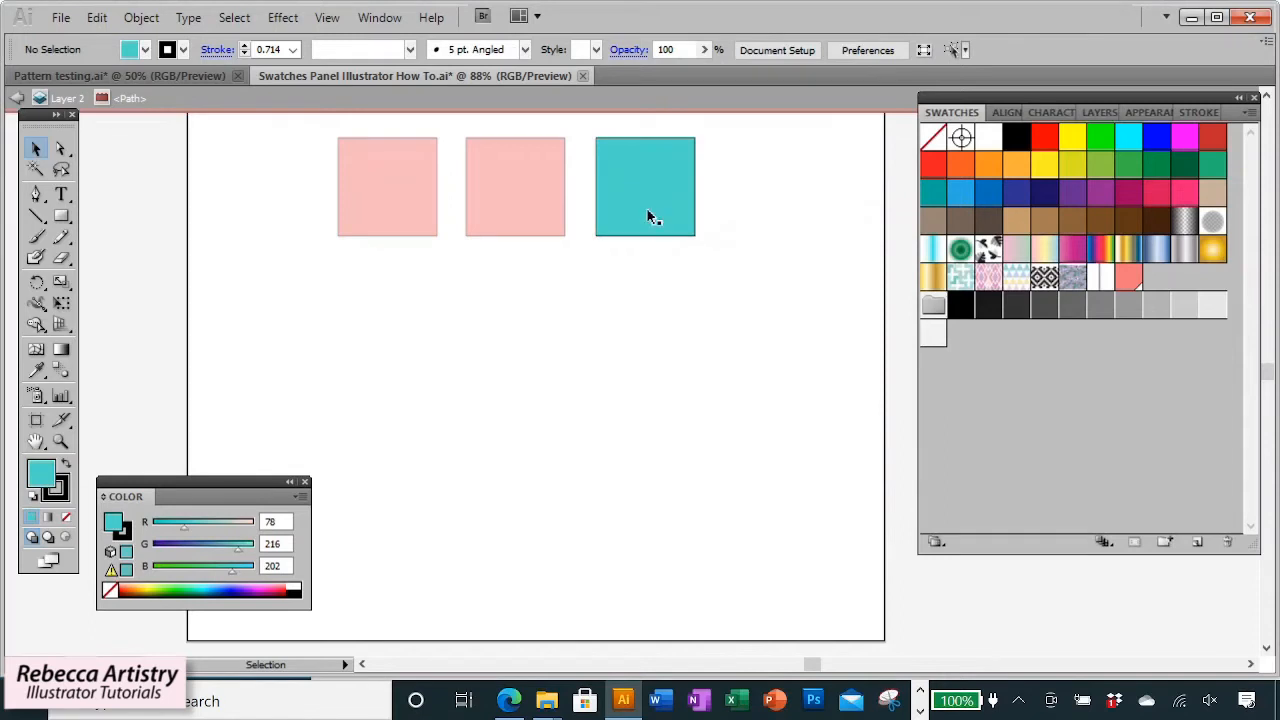
Save the turquoise fill as a new non-global swatch with its default name and copy the square to the right.
{"action": "left_click", "coordinate": [665, 215]}
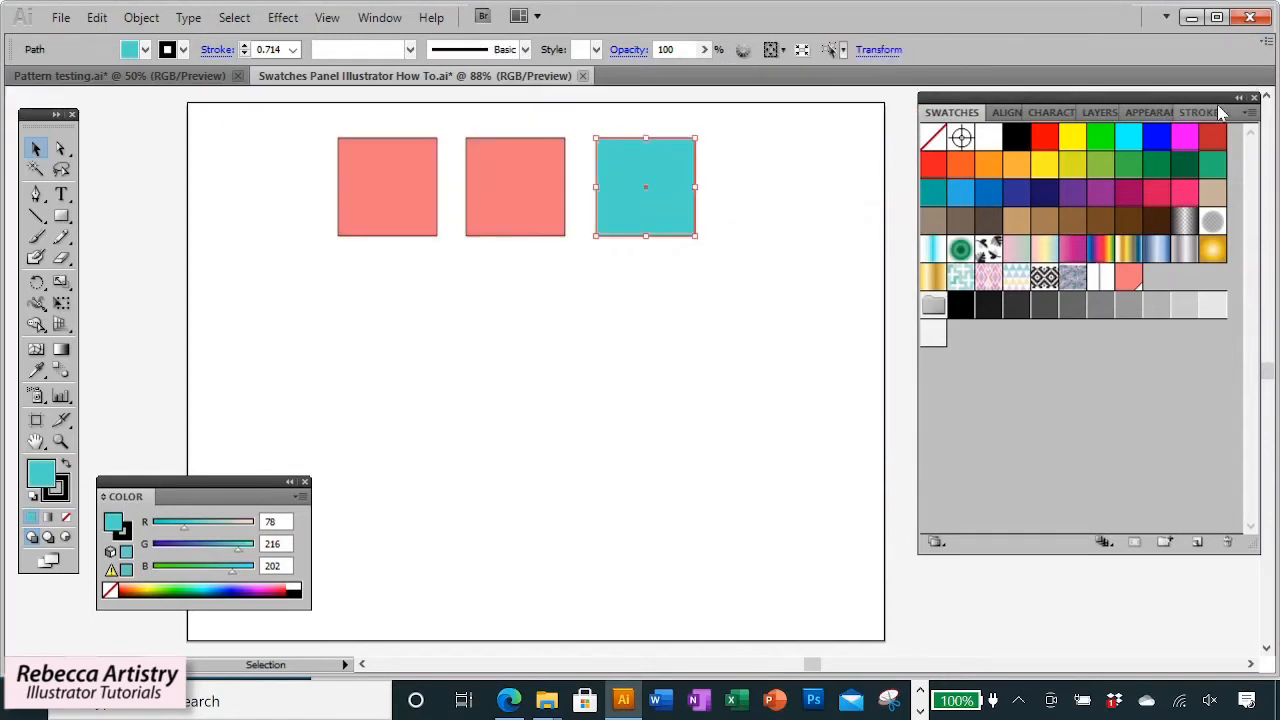
{"action": "left_click", "coordinate": [1248, 118]}
{"action": "left_click", "coordinate": [1075, 118]}
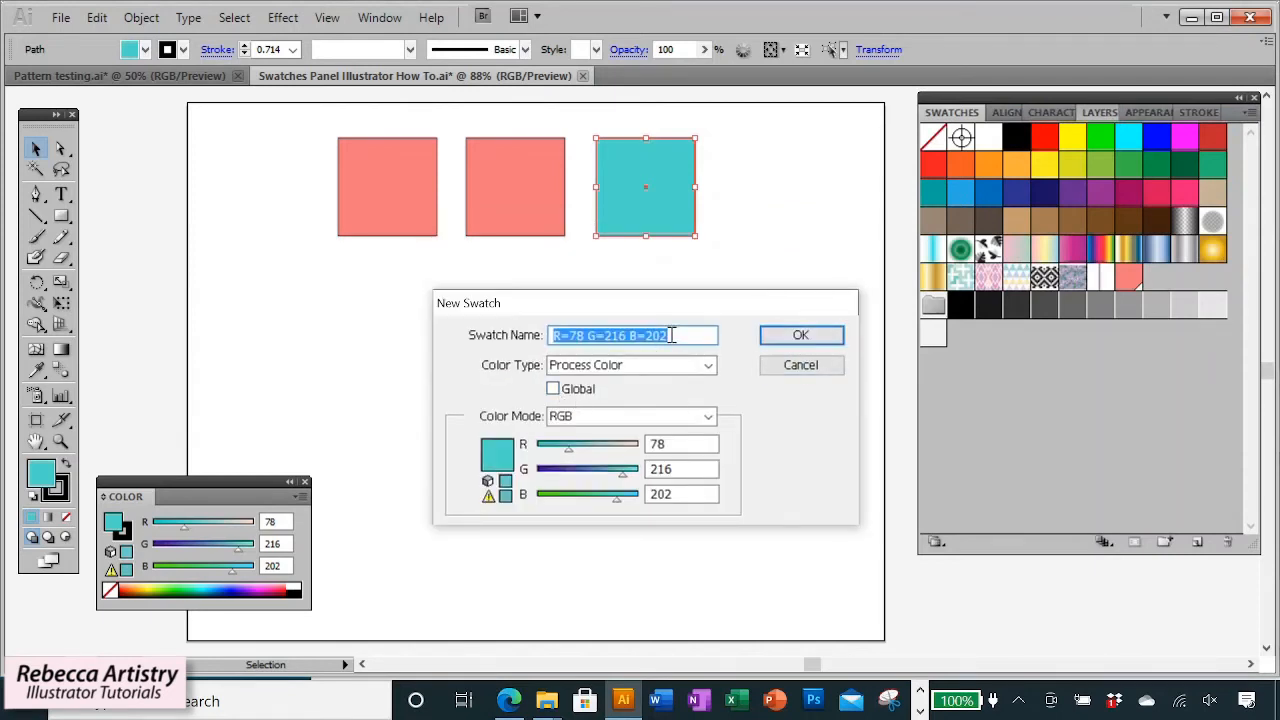
{"action": "left_click", "coordinate": [822, 338]}
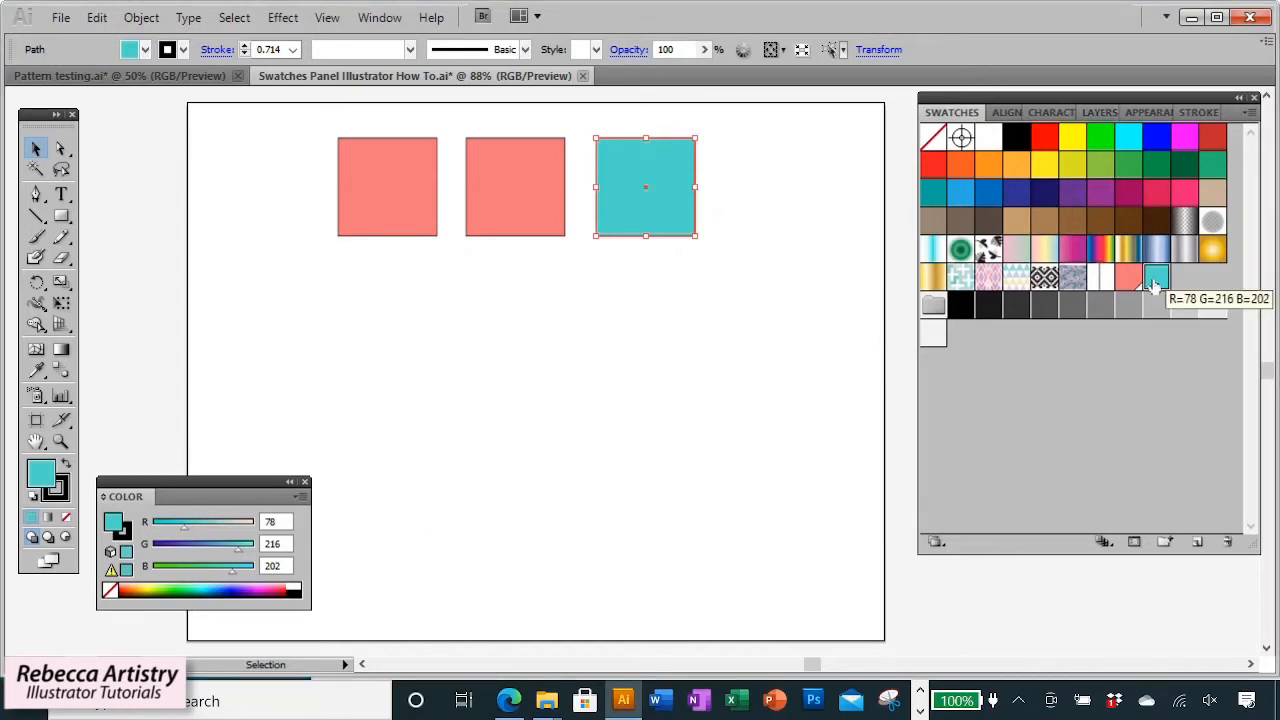
{"action": "left_click", "coordinate": [845, 386]}
{"action": "left_click_drag", "start_coordinate": [684, 205], "coordinate": [797, 215]}
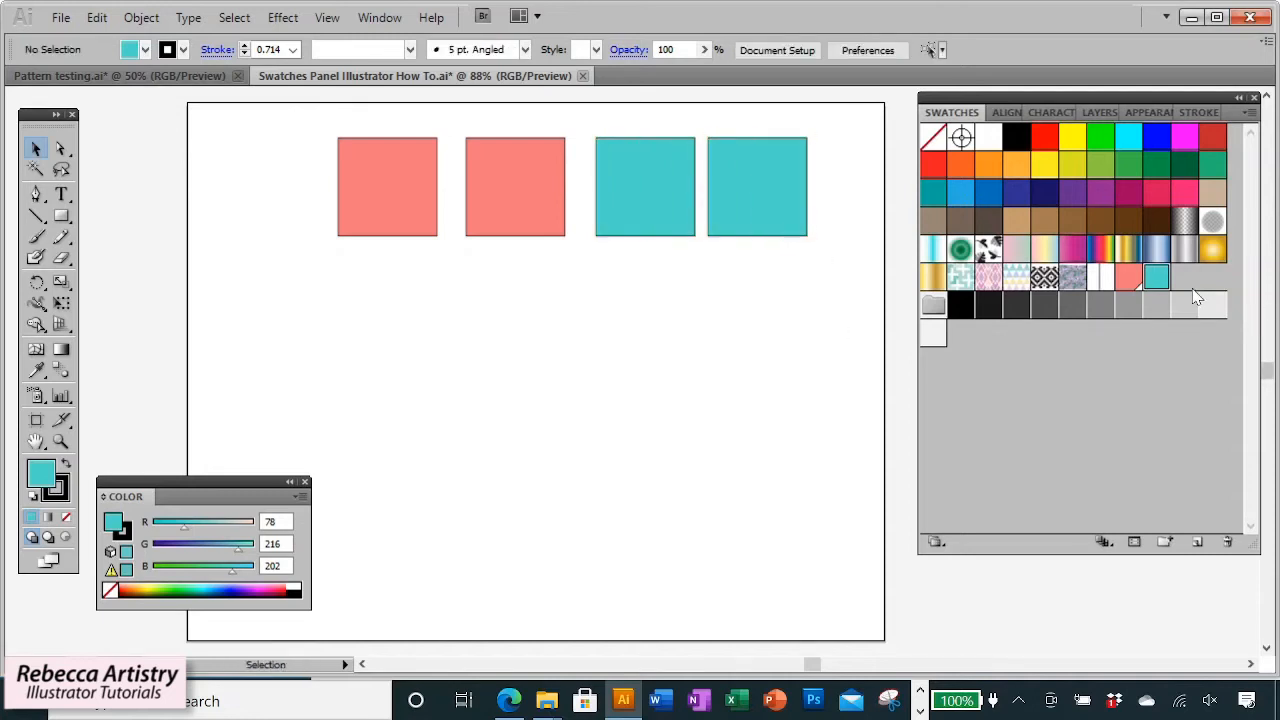
Edit the turquoise swatch's green value to 77 with Preview on.
{"action": "double_click", "coordinate": [1157, 280]}
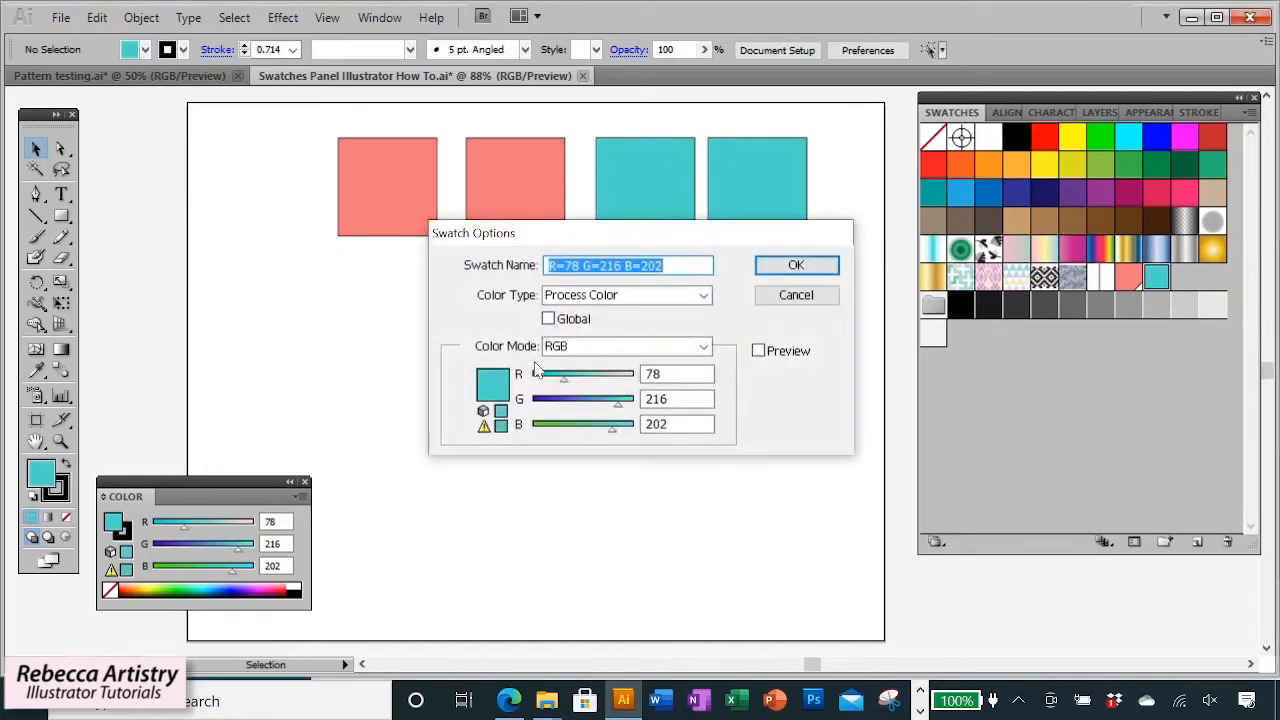
{"action": "left_click", "coordinate": [758, 351]}
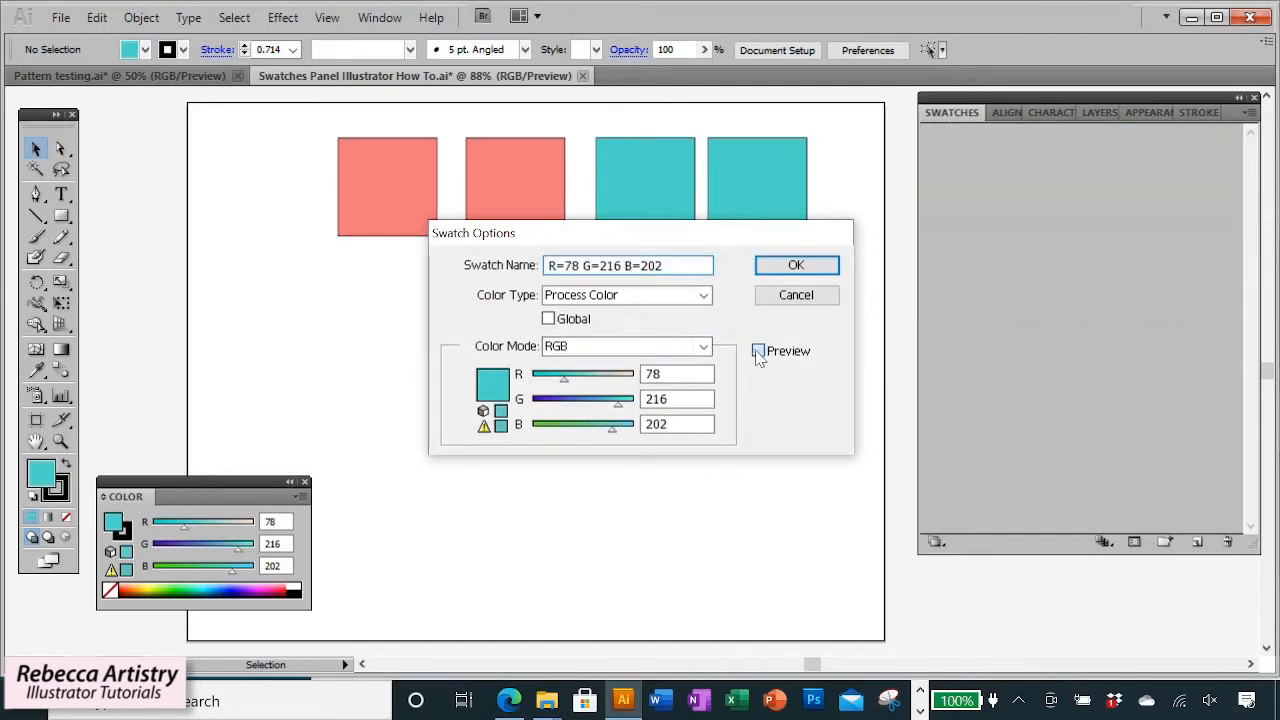
{"action": "left_click_drag", "start_coordinate": [624, 417], "coordinate": [566, 414]}
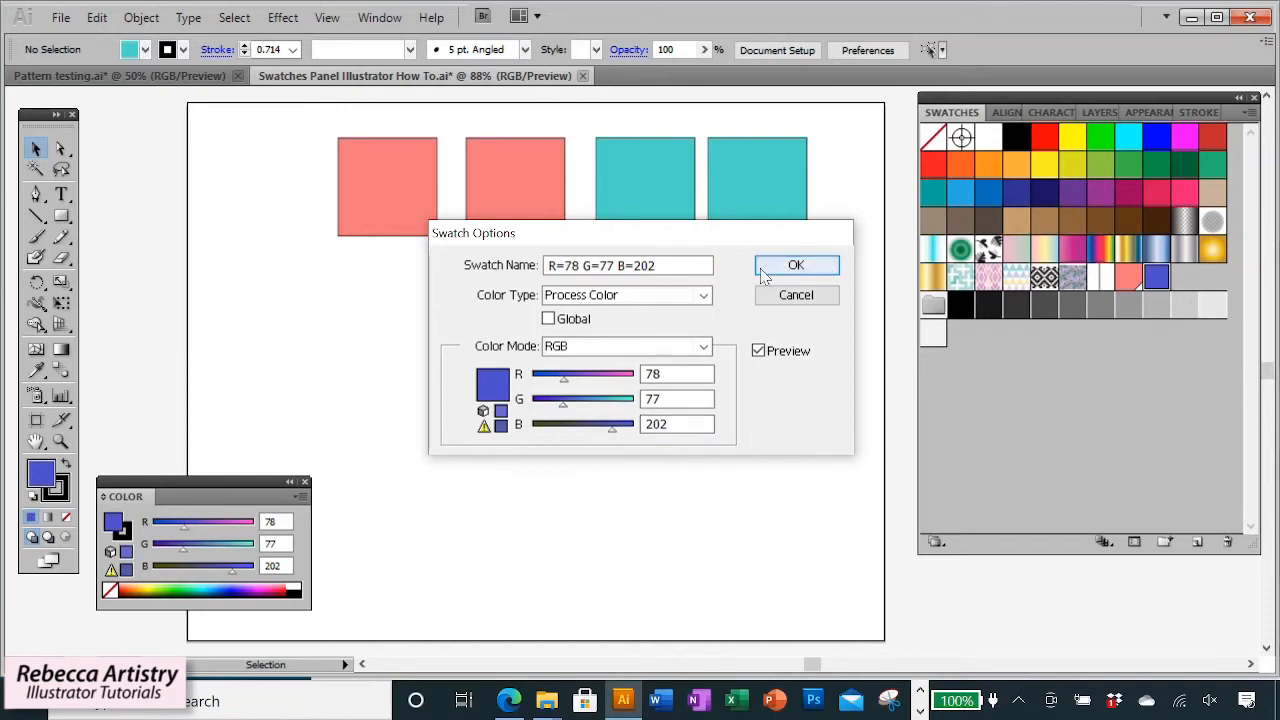
{"action": "left_click", "coordinate": [807, 267]}
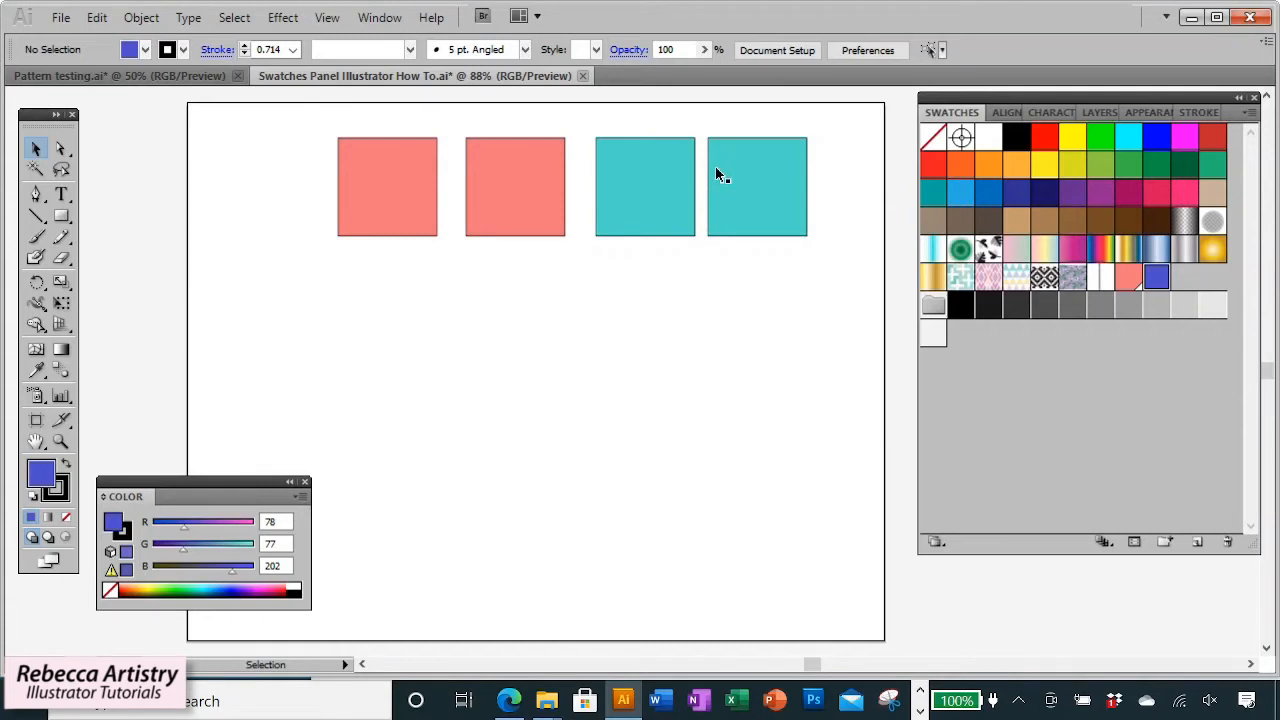
Apply the edited blue swatch to the fourth square and reselect it.
{"action": "left_click", "coordinate": [780, 216]}
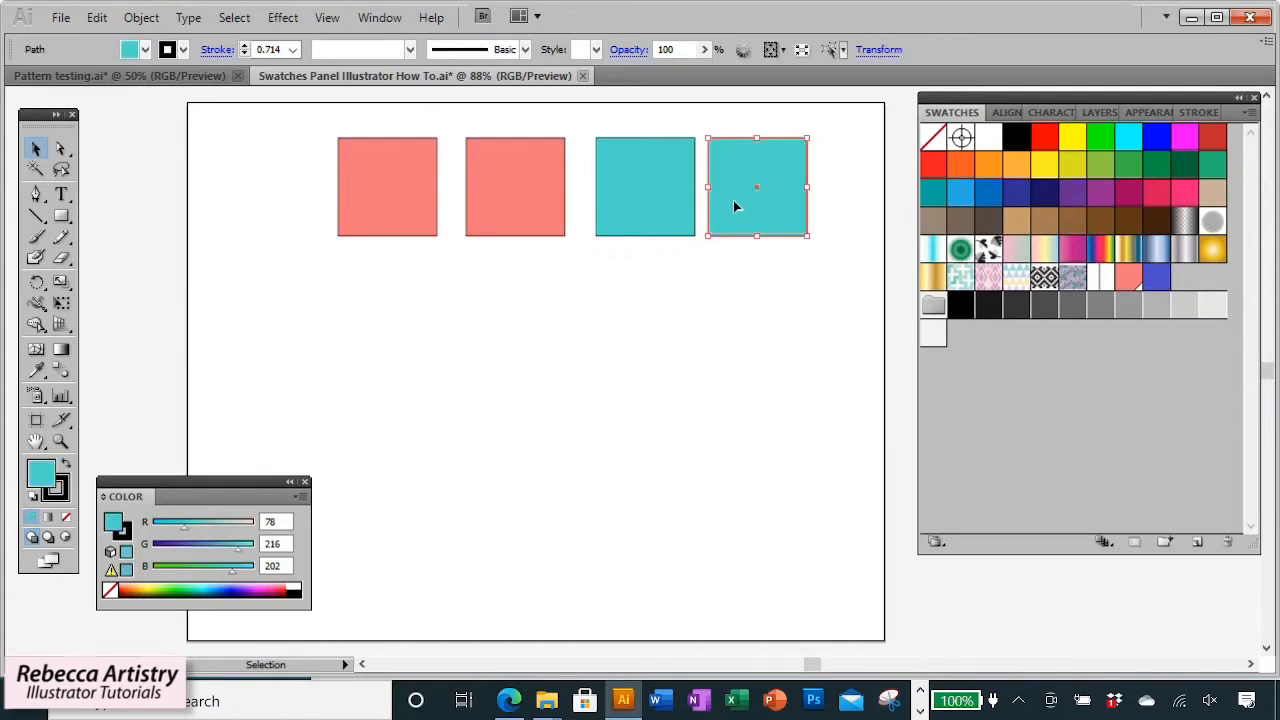
{"action": "left_click", "coordinate": [1157, 279]}
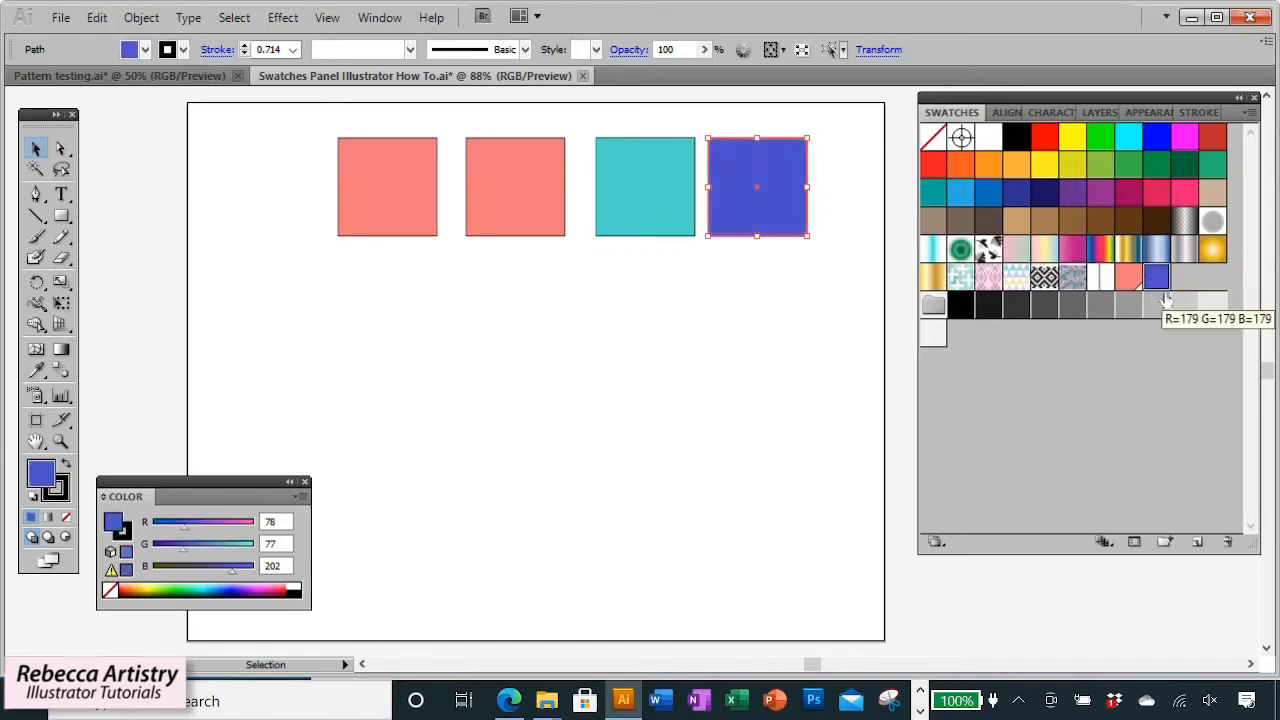
{"action": "left_click", "coordinate": [727, 280]}
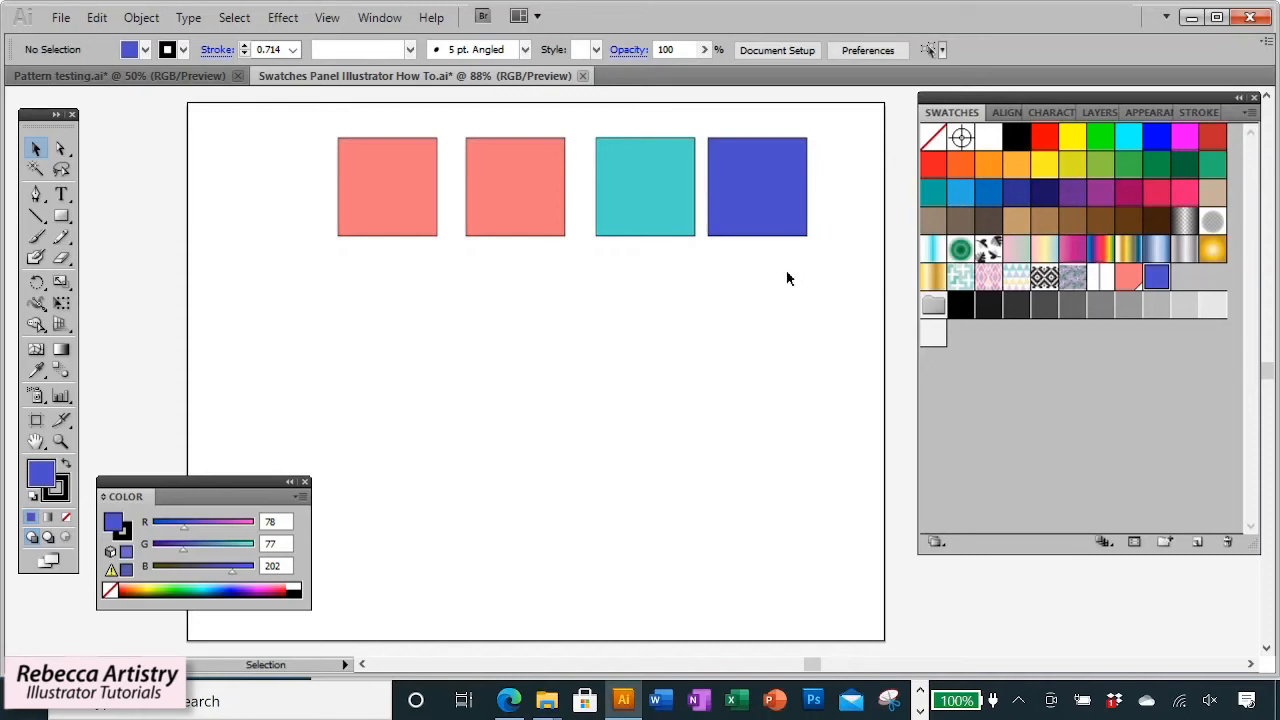
{"action": "left_click", "coordinate": [752, 219]}
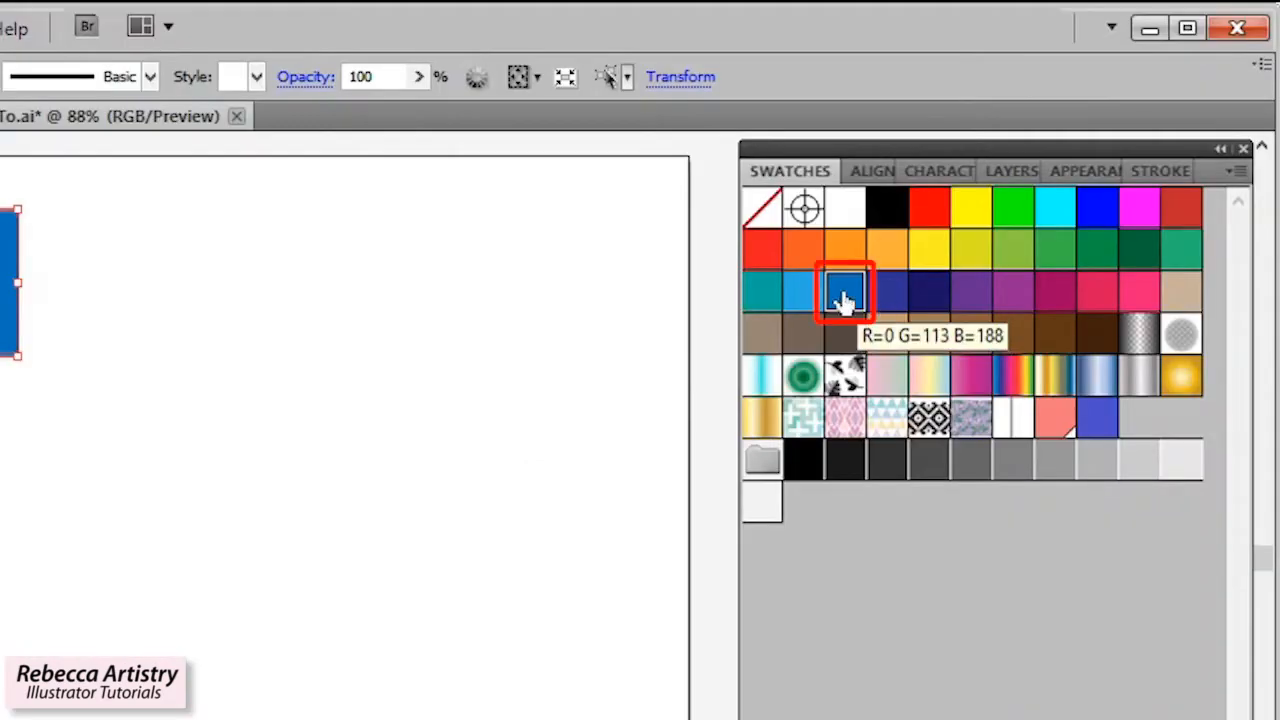
Duplicate the blue swatch and select the copy.
{"action": "left_click", "coordinate": [1237, 171]}
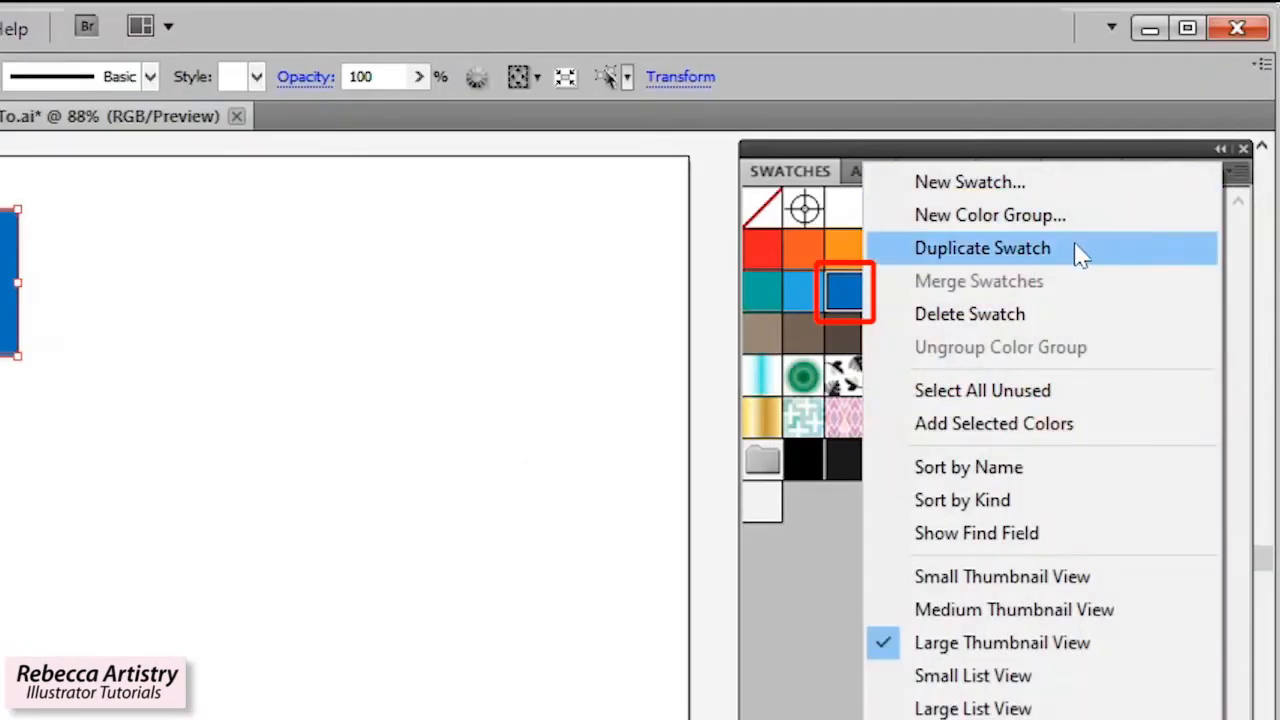
{"action": "left_click", "coordinate": [993, 257]}
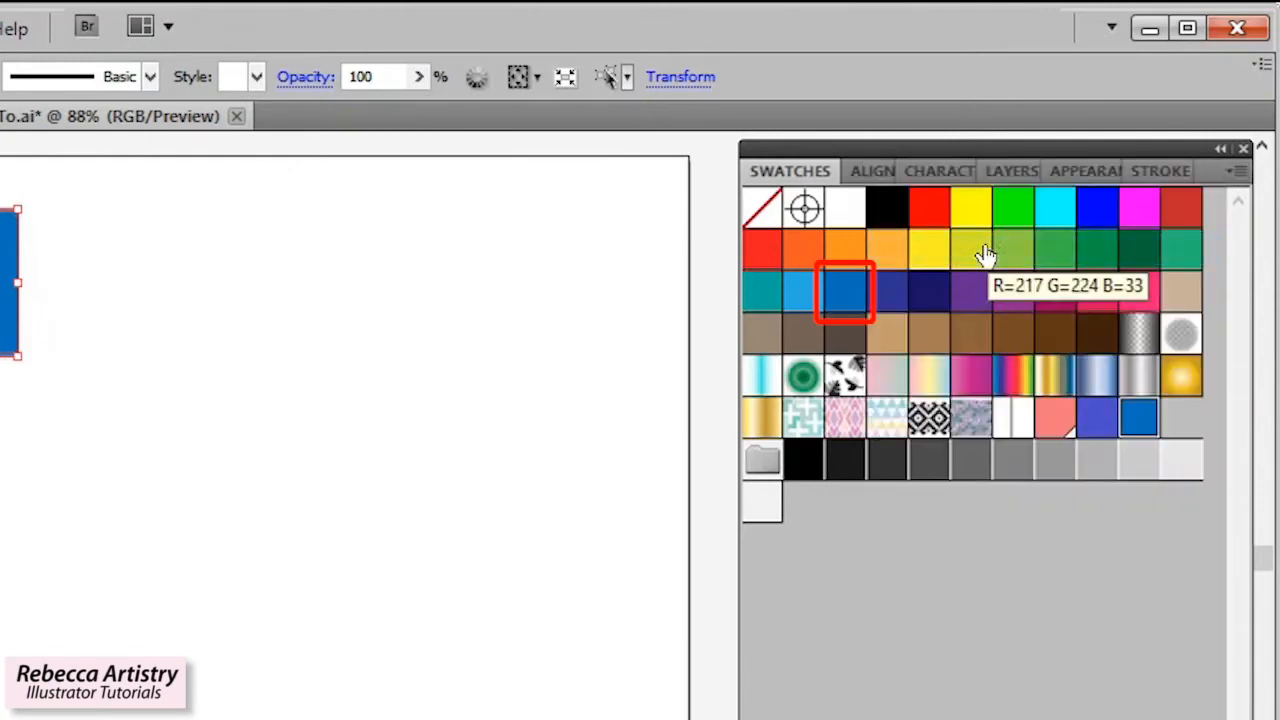
{"action": "double_click", "coordinate": [1138, 416]}
{"action": "left_click", "coordinate": [554, 443]}
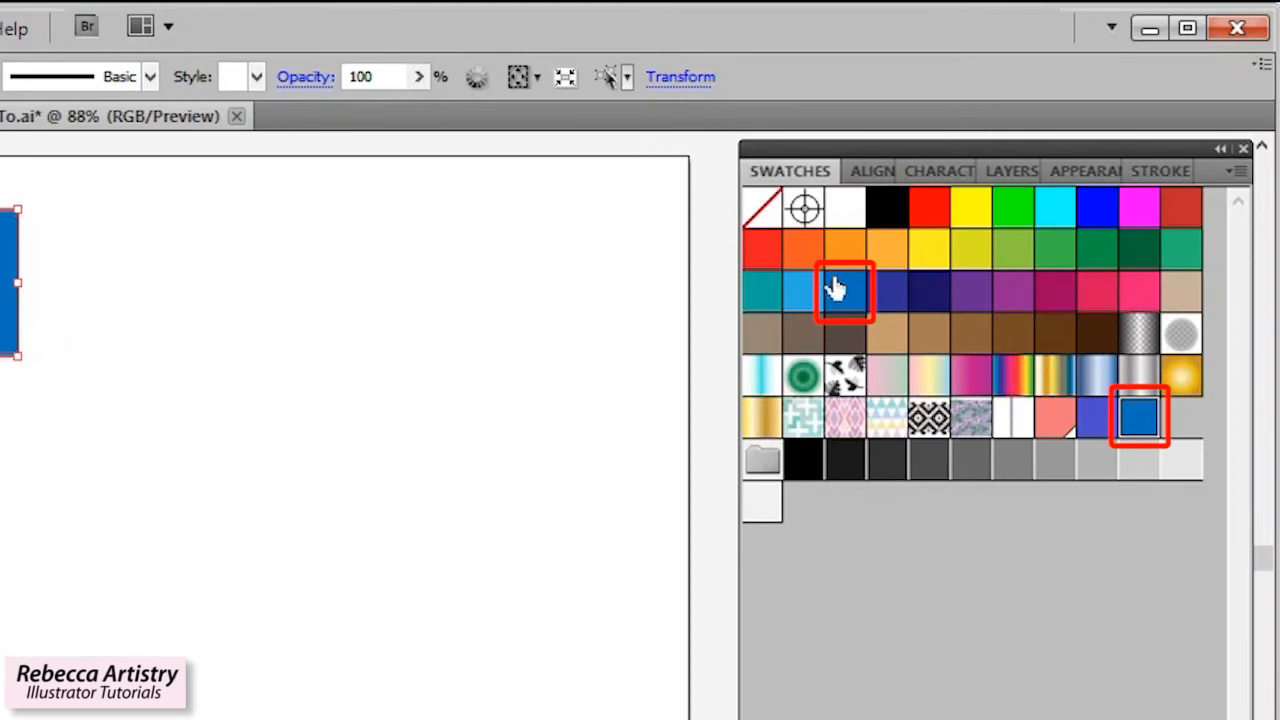
{"action": "left_click", "coordinate": [1145, 425]}
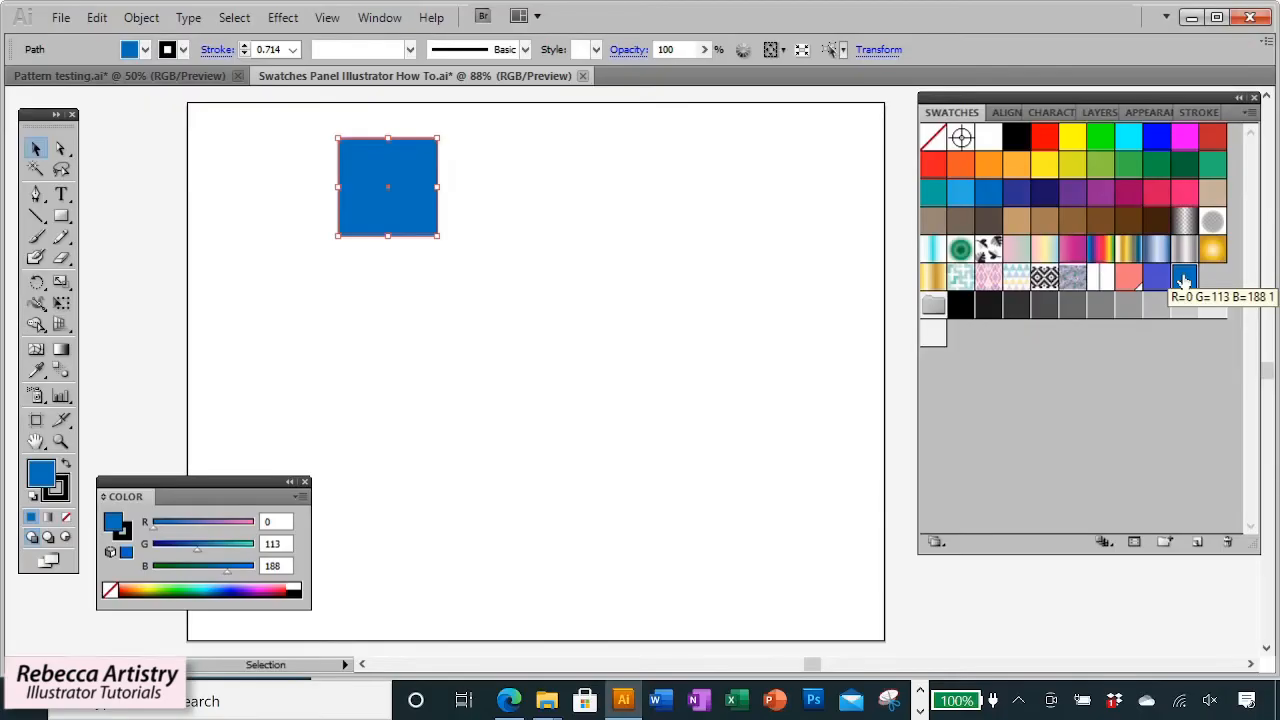
Edit the duplicate swatch with Preview on, setting it to R 64, G 143, B 188.
{"action": "double_click", "coordinate": [1138, 420]}
{"action": "left_click", "coordinate": [562, 378]}
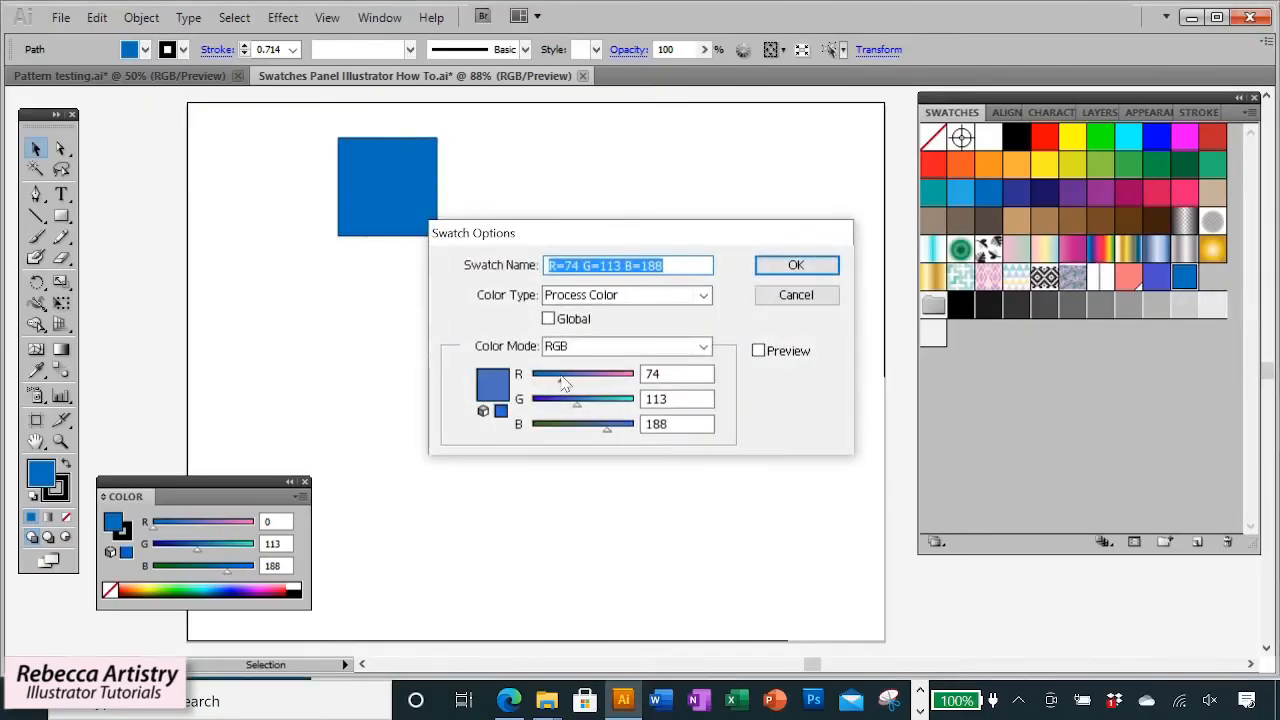
{"action": "left_click", "coordinate": [758, 351]}
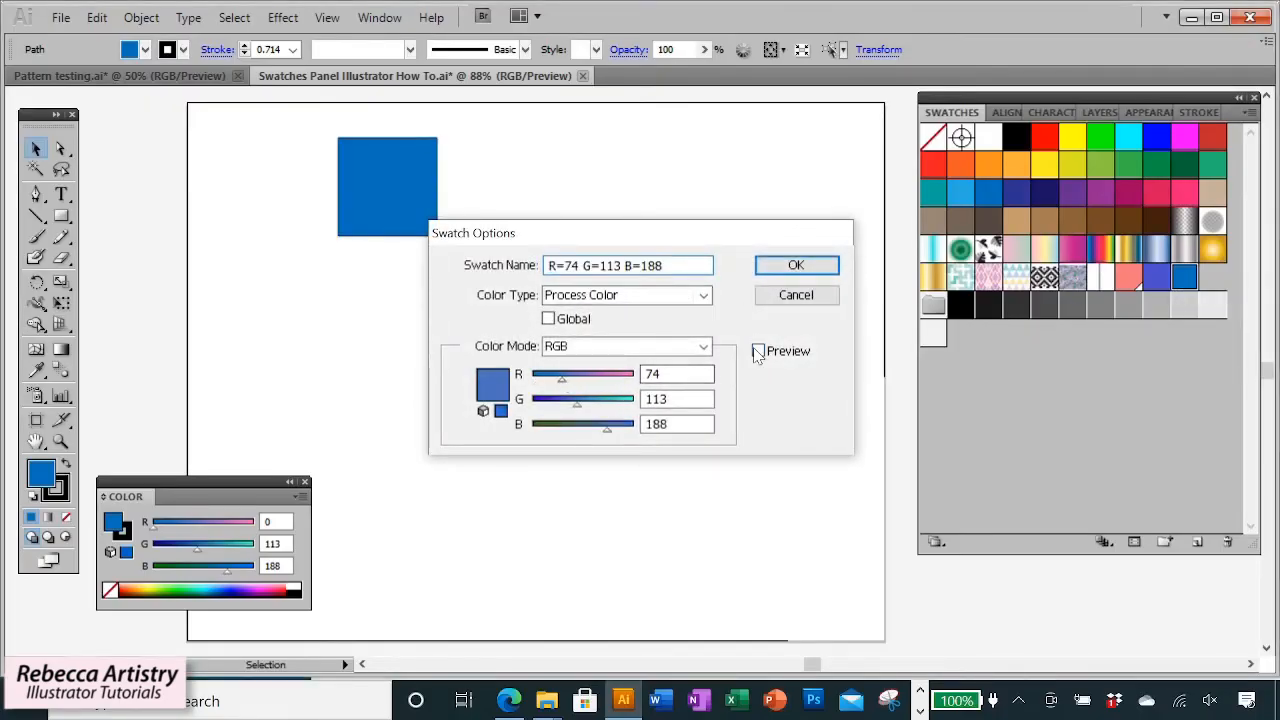
{"action": "mouse_move", "coordinate": [550, 382]}
{"action": "left_mouse_down"}
{"action": "mouse_move", "coordinate": [591, 381]}
{"action": "mouse_move", "coordinate": [558, 385]}
{"action": "left_mouse_up"}
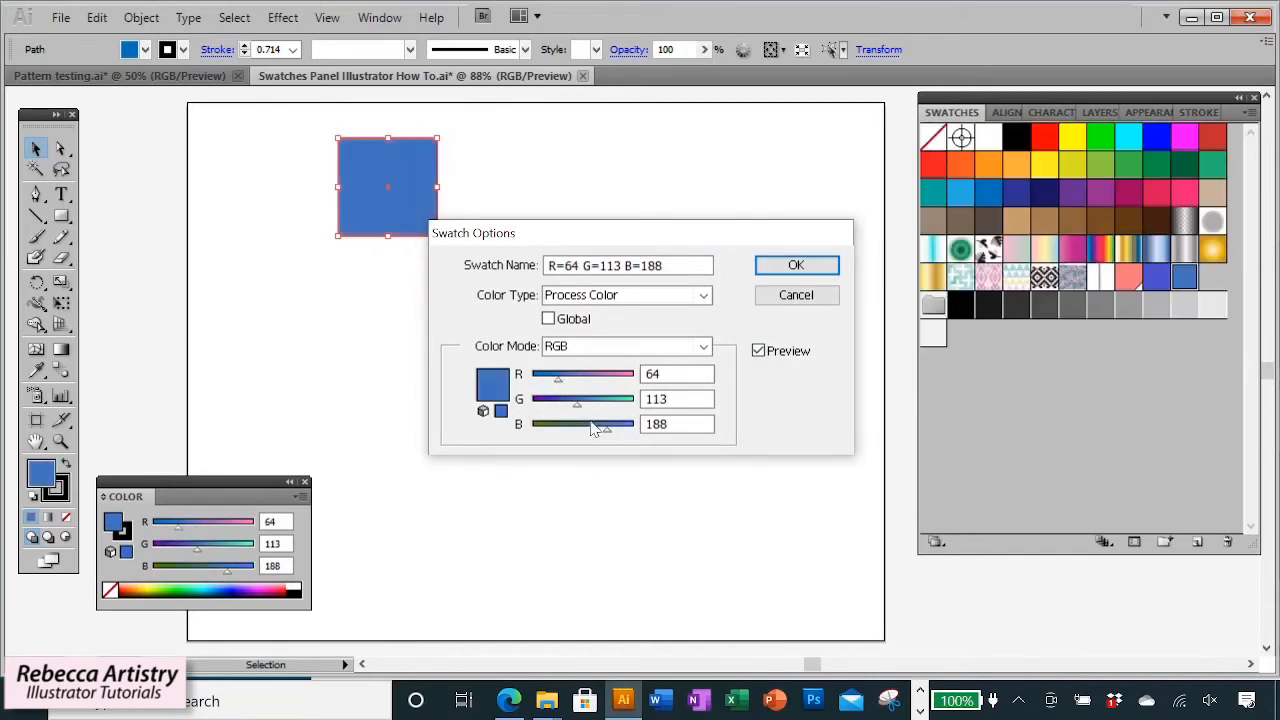
{"action": "mouse_move", "coordinate": [577, 405]}
{"action": "left_mouse_down"}
{"action": "mouse_move", "coordinate": [545, 407]}
{"action": "mouse_move", "coordinate": [589, 406]}
{"action": "left_mouse_up"}
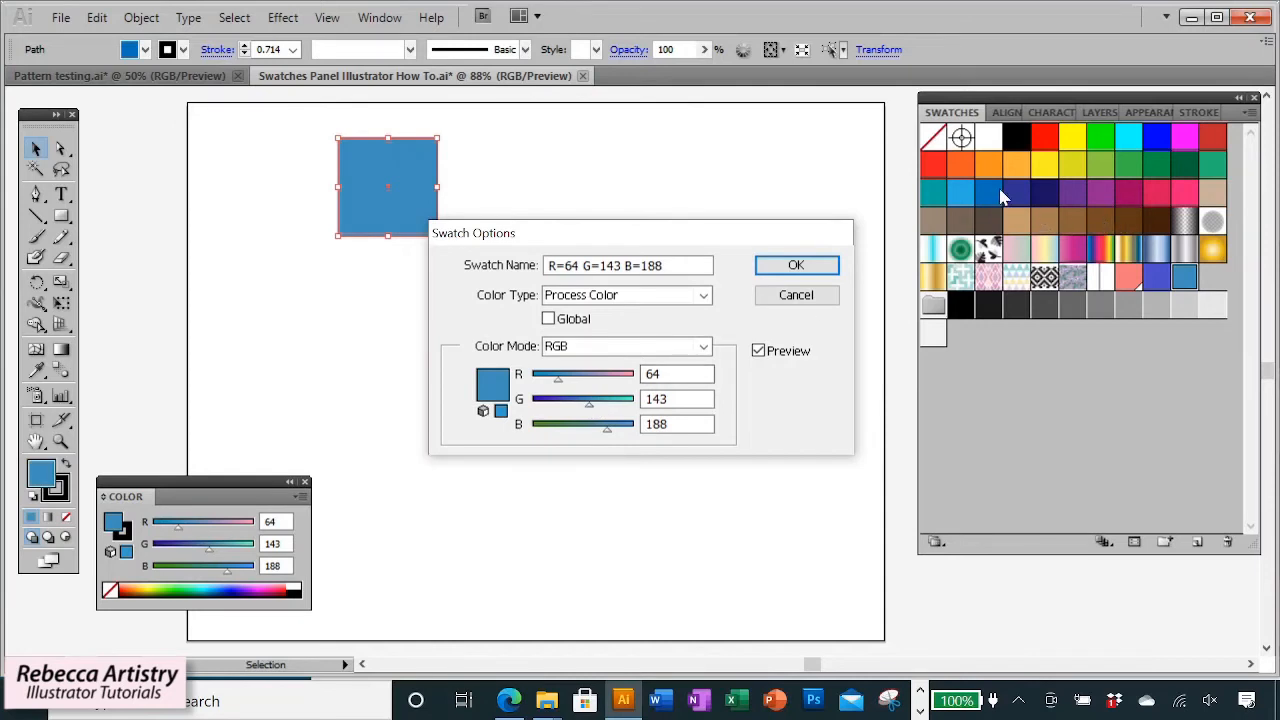
{"action": "left_click", "coordinate": [796, 265]}
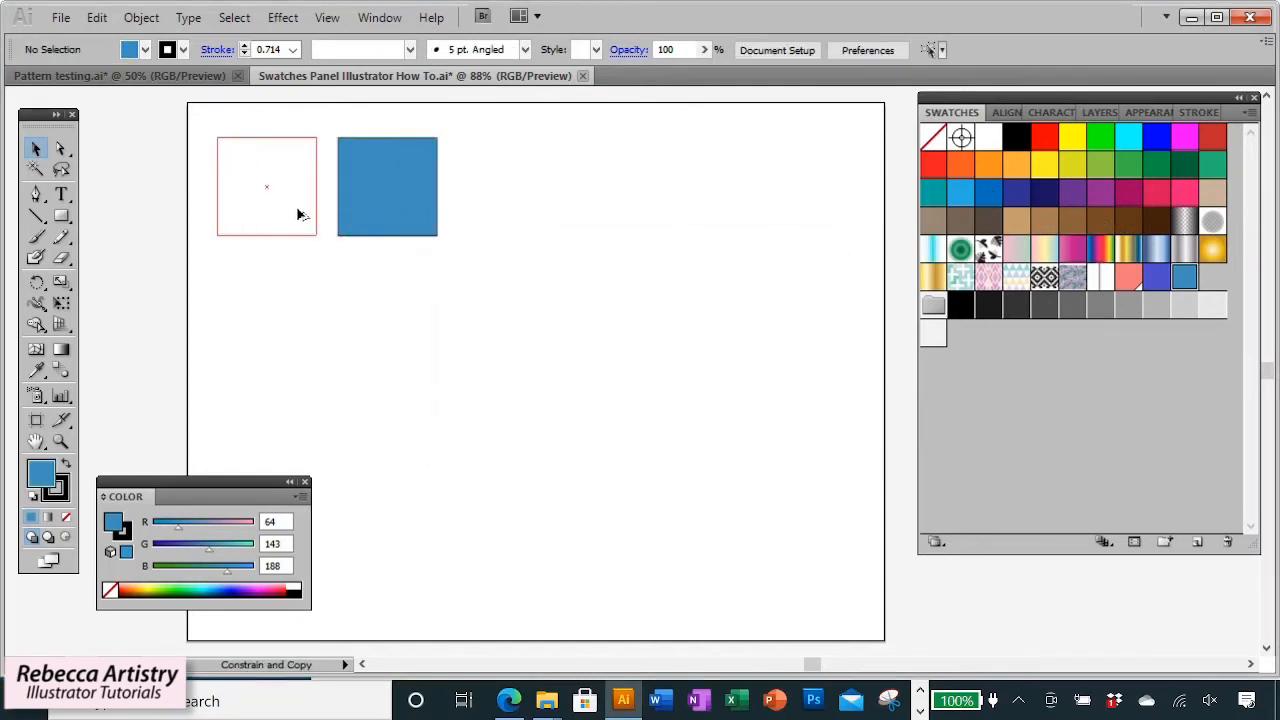
Fill the empty square with the original blue swatch, placing it beside the edited blue square.
{"action": "left_click", "coordinate": [990, 195]}
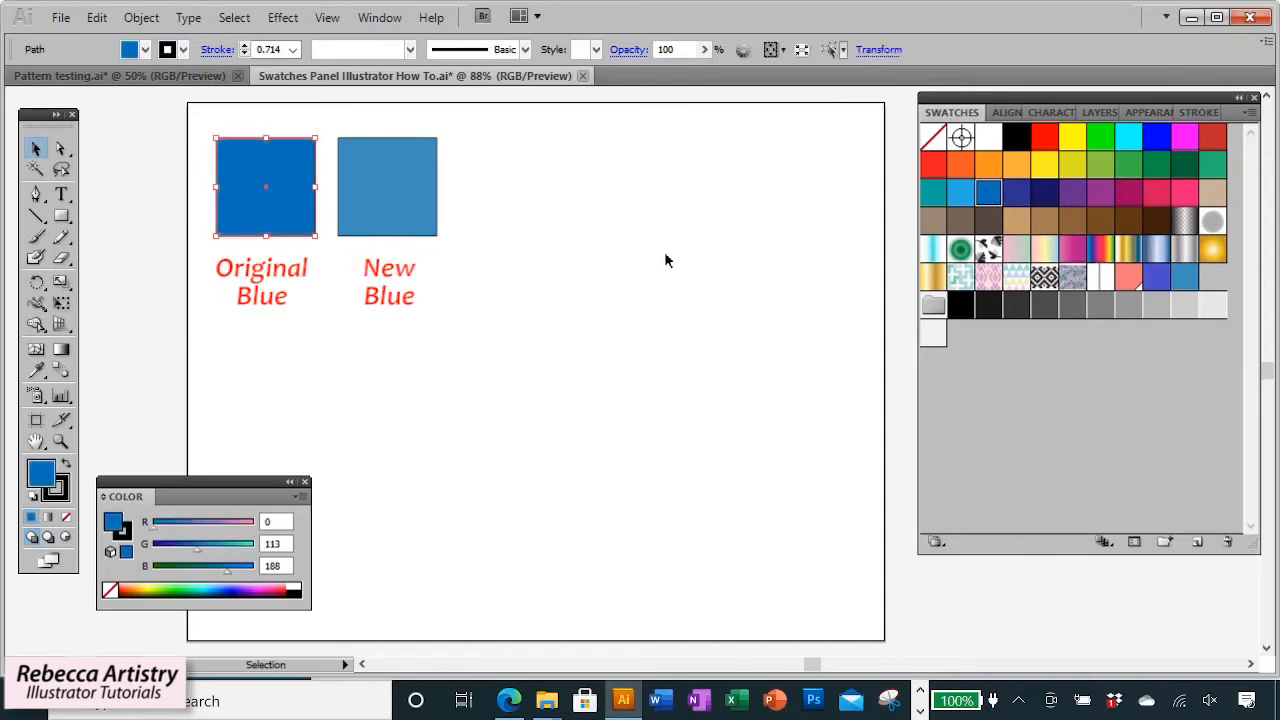
{"action": "left_click", "coordinate": [401, 196]}
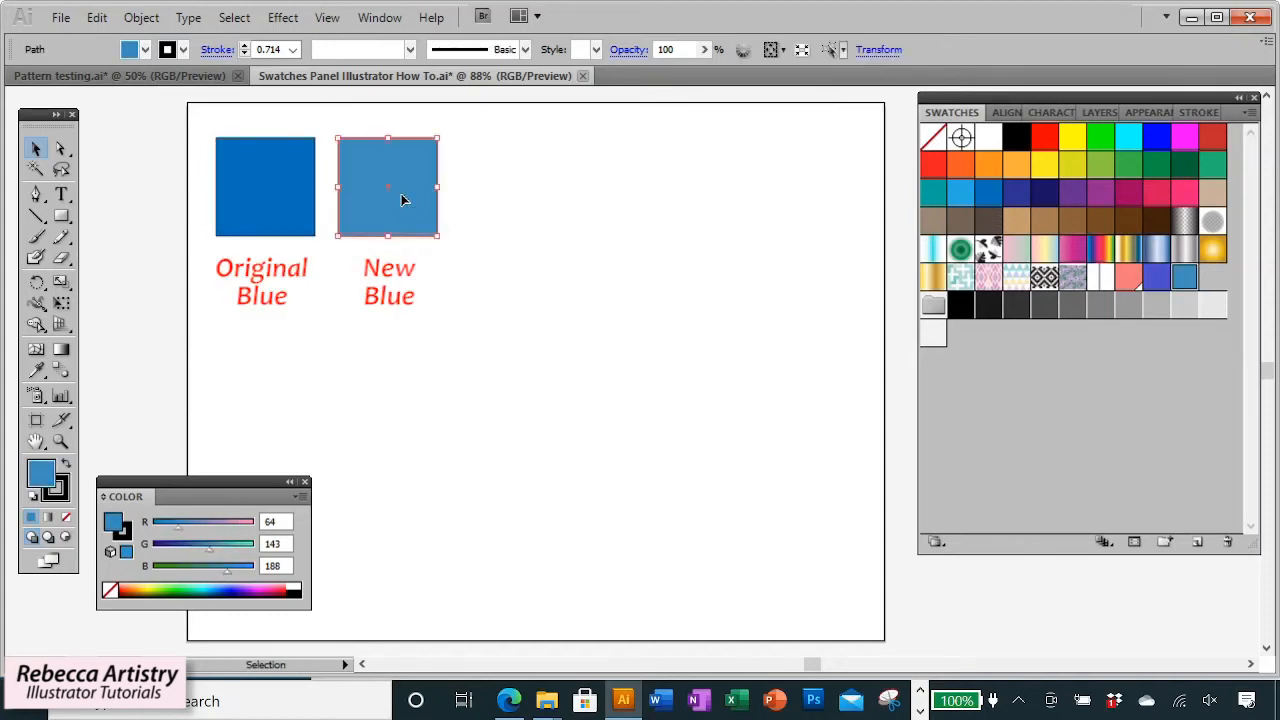
{"action": "left_click", "coordinate": [500, 212]}
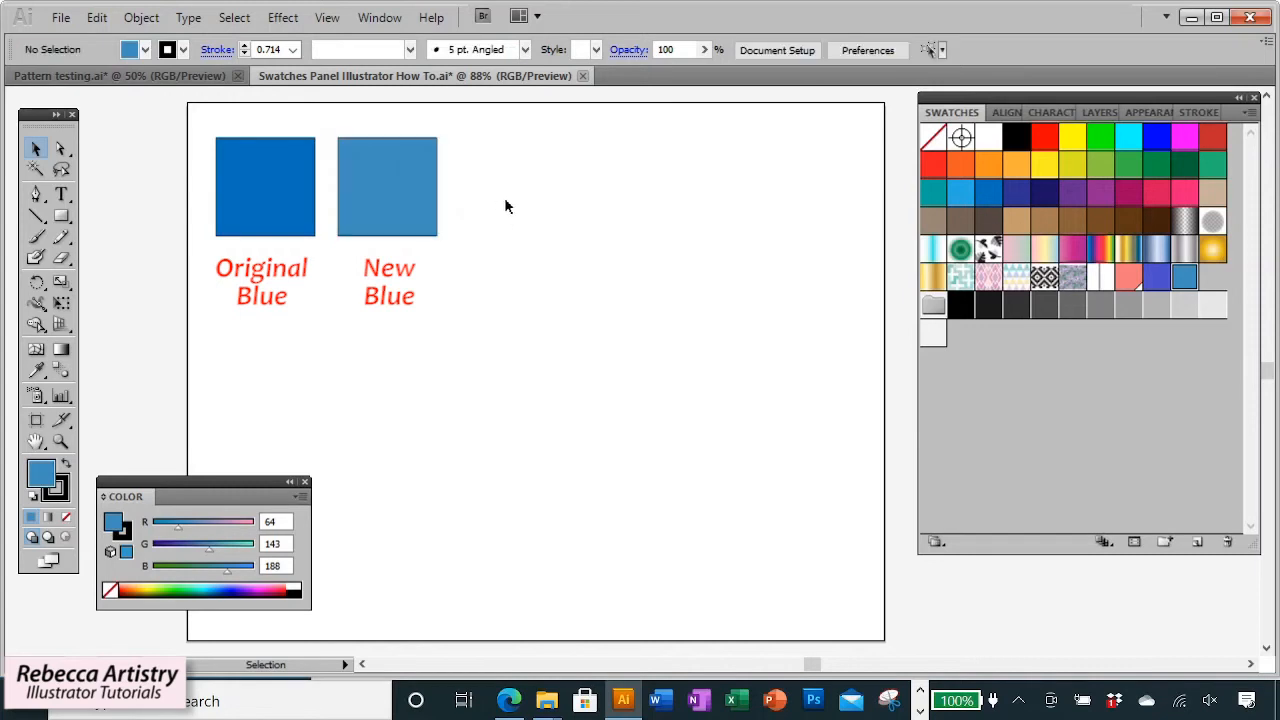
{"action": "left_click", "coordinate": [283, 216]}
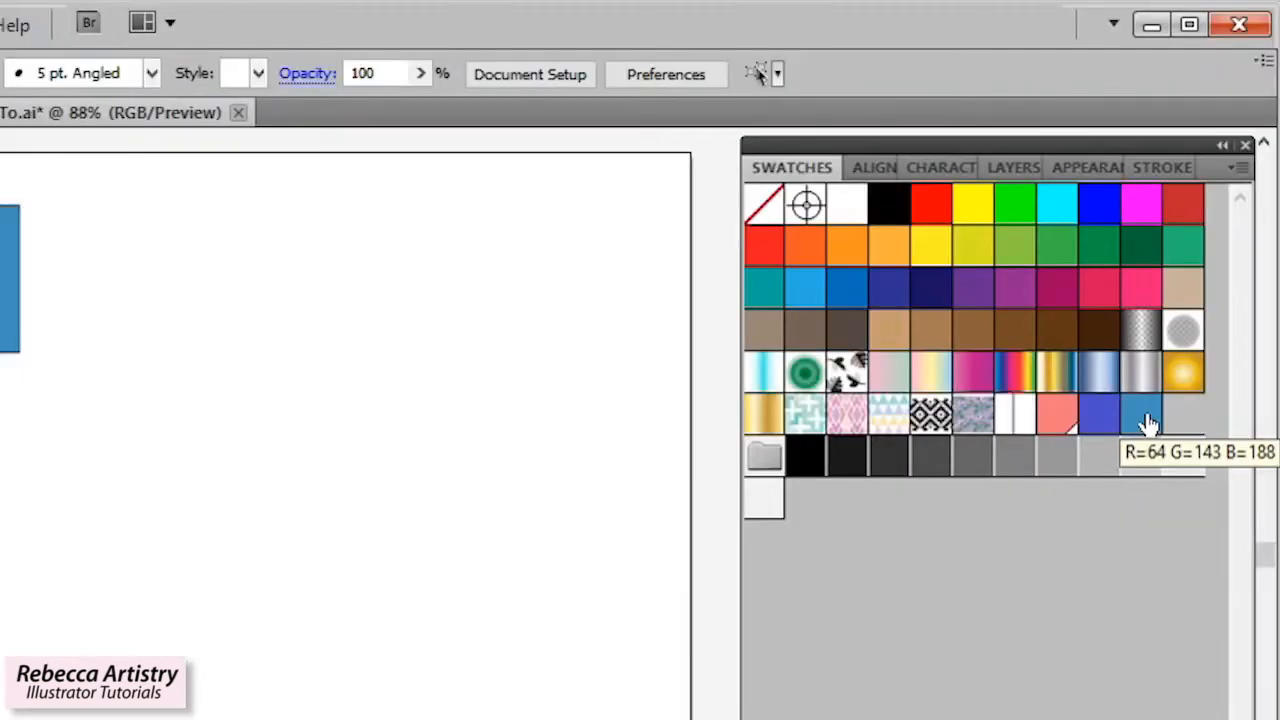
Delete the edited blue swatch from the Swatches panel, confirming the deletion.
{"action": "left_click", "coordinate": [1147, 424]}
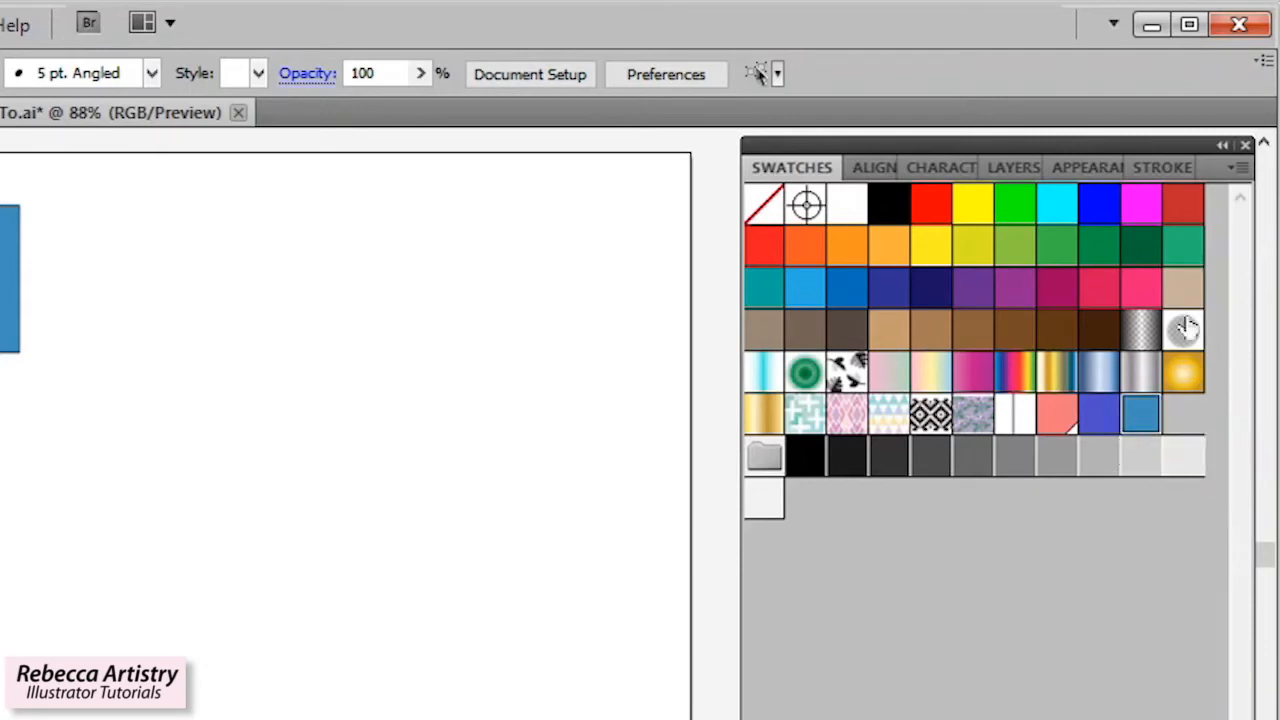
{"action": "left_click", "coordinate": [1238, 167]}
{"action": "left_click", "coordinate": [997, 313]}
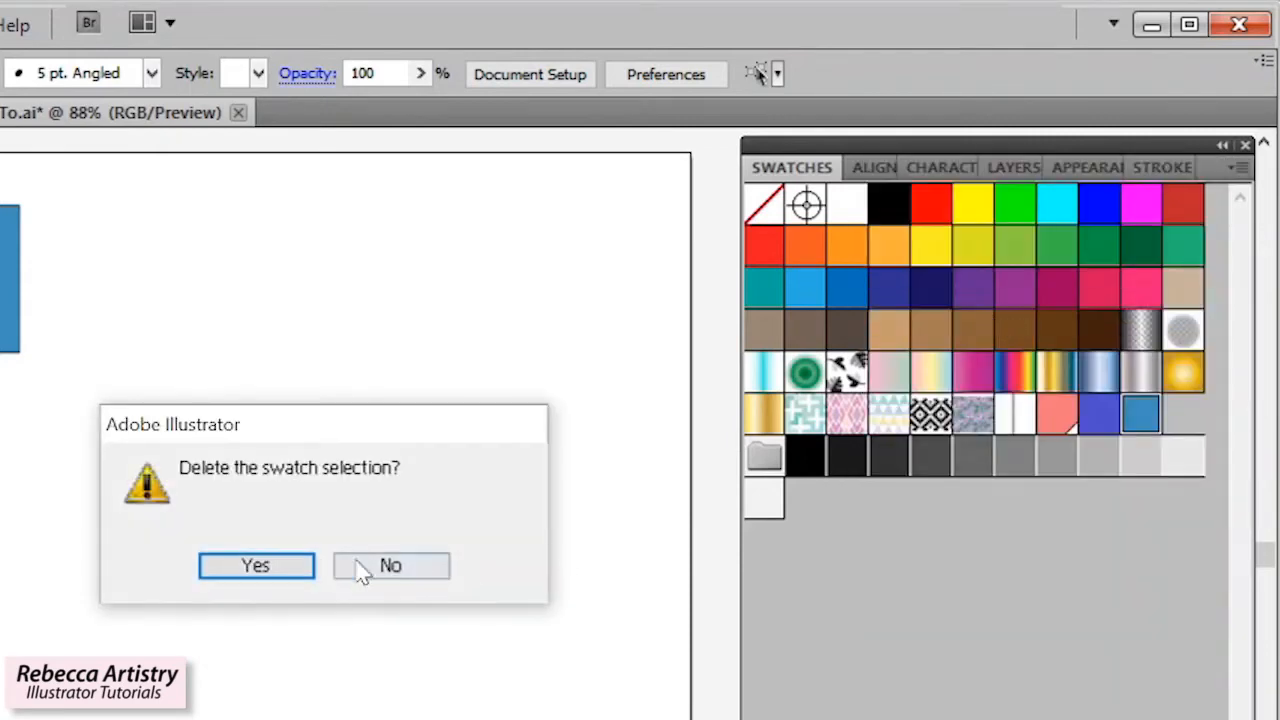
{"action": "left_click", "coordinate": [256, 566]}
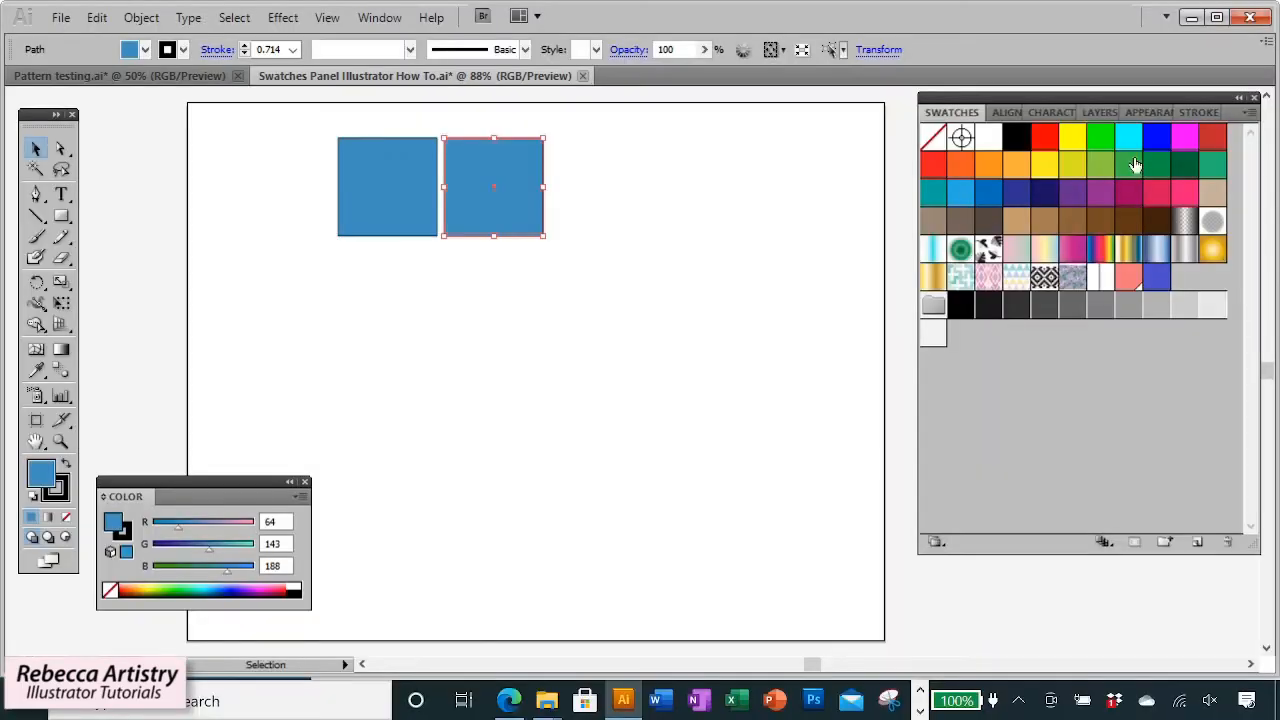
Copy the row of four colored squares into a second row below.
{"action": "left_click", "coordinate": [1128, 165]}
{"action": "left_click_drag", "start_coordinate": [534, 220], "coordinate": [760, 226]}
{"action": "left_click", "coordinate": [1072, 165]}
{"action": "key", "text": "ctrl+shift+a"}
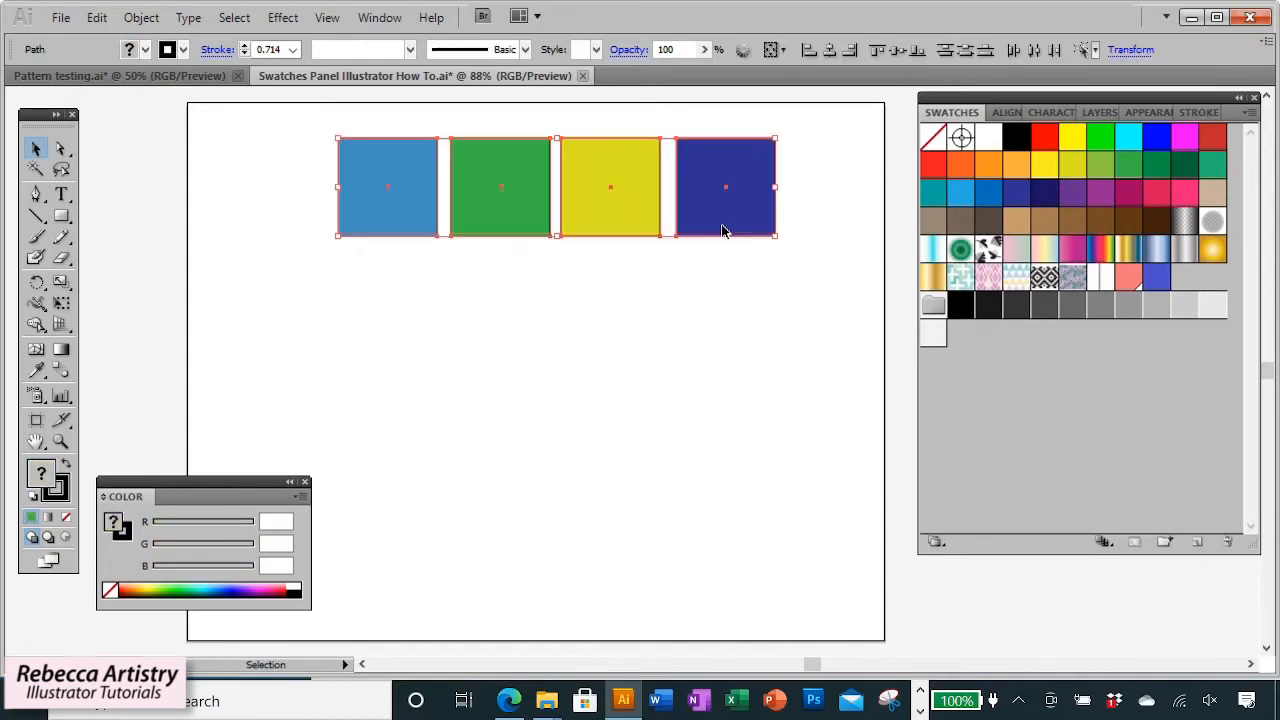
{"action": "left_click_drag", "start_coordinate": [724, 231], "coordinate": [724, 373]}
Fill the copied squares with purple, pink, tan and red swatches.
{"action": "left_click", "coordinate": [380, 334]}
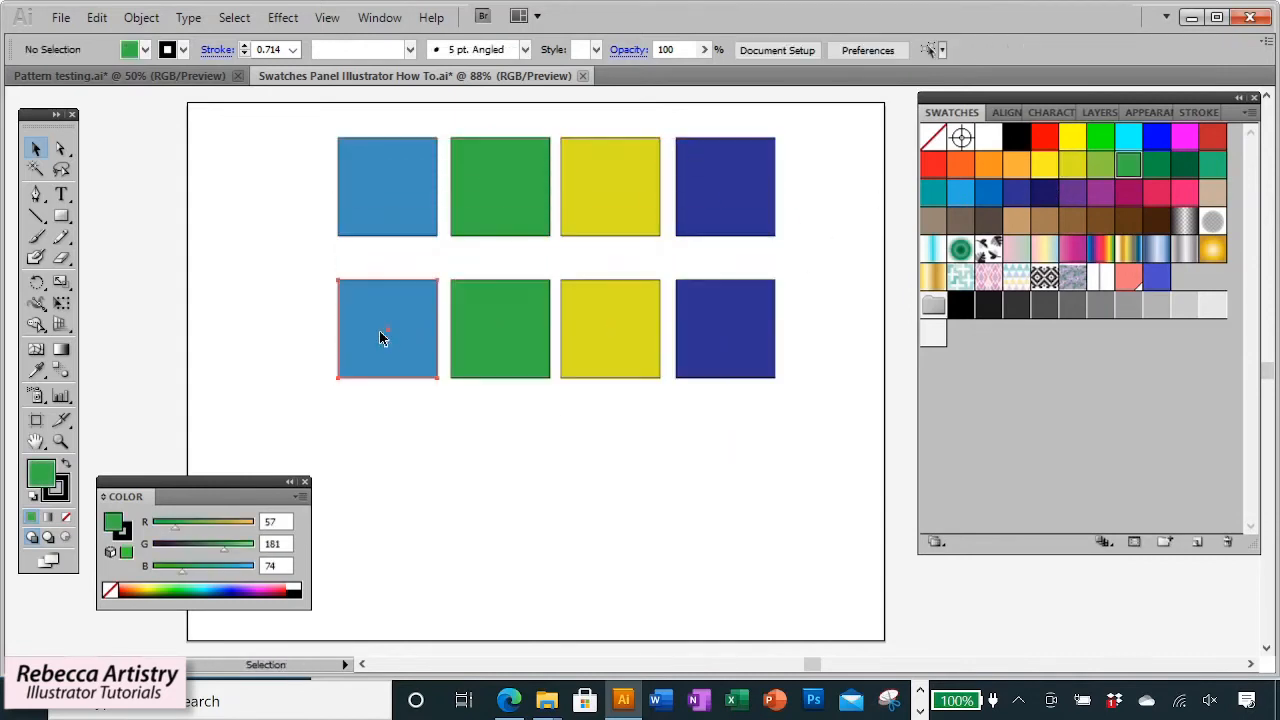
{"action": "left_click", "coordinate": [1078, 193]}
{"action": "left_click", "coordinate": [522, 346]}
{"action": "left_click", "coordinate": [1184, 193]}
{"action": "left_click", "coordinate": [586, 334]}
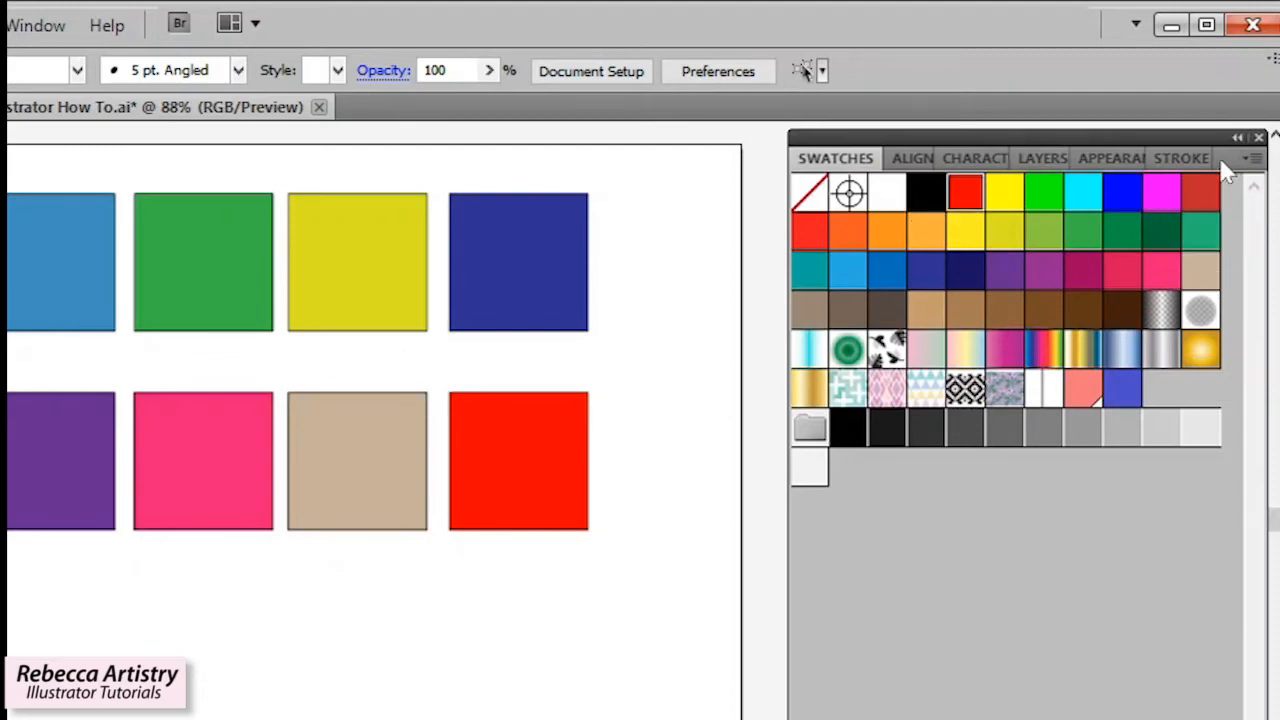
Select all unused swatches and delete them from the panel.
{"action": "left_click", "coordinate": [1250, 161]}
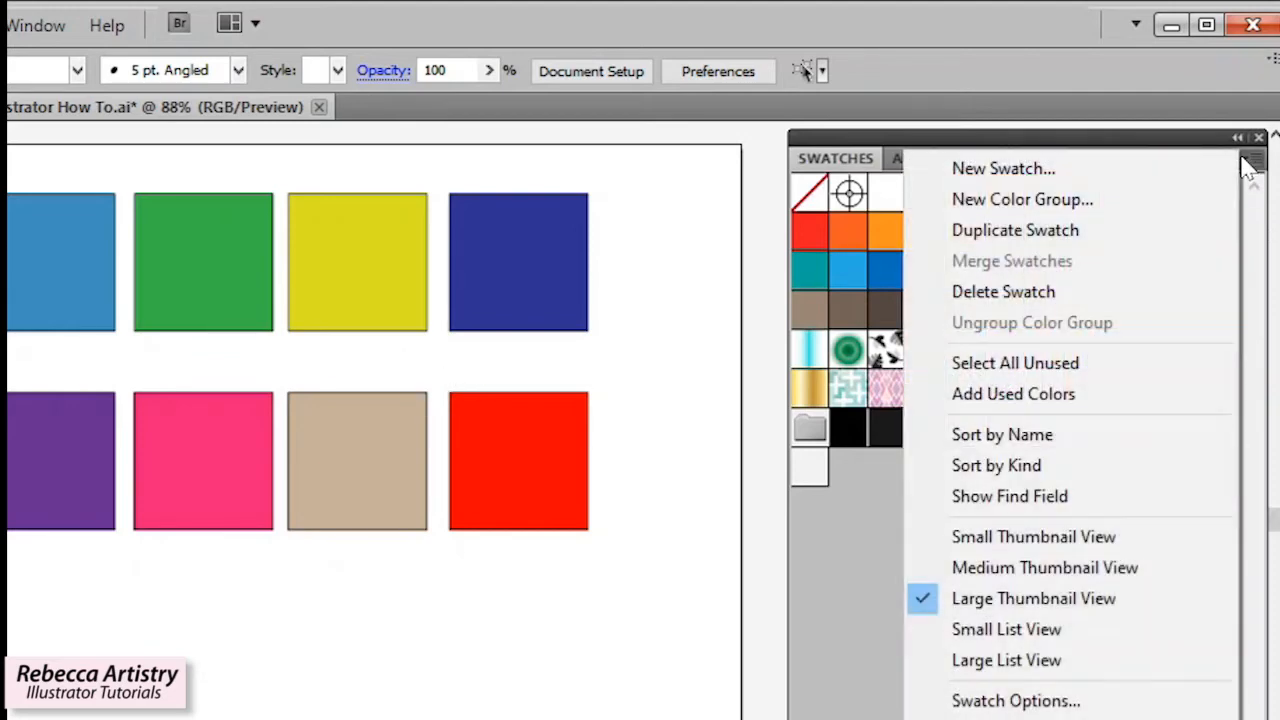
{"action": "left_click", "coordinate": [1027, 366]}
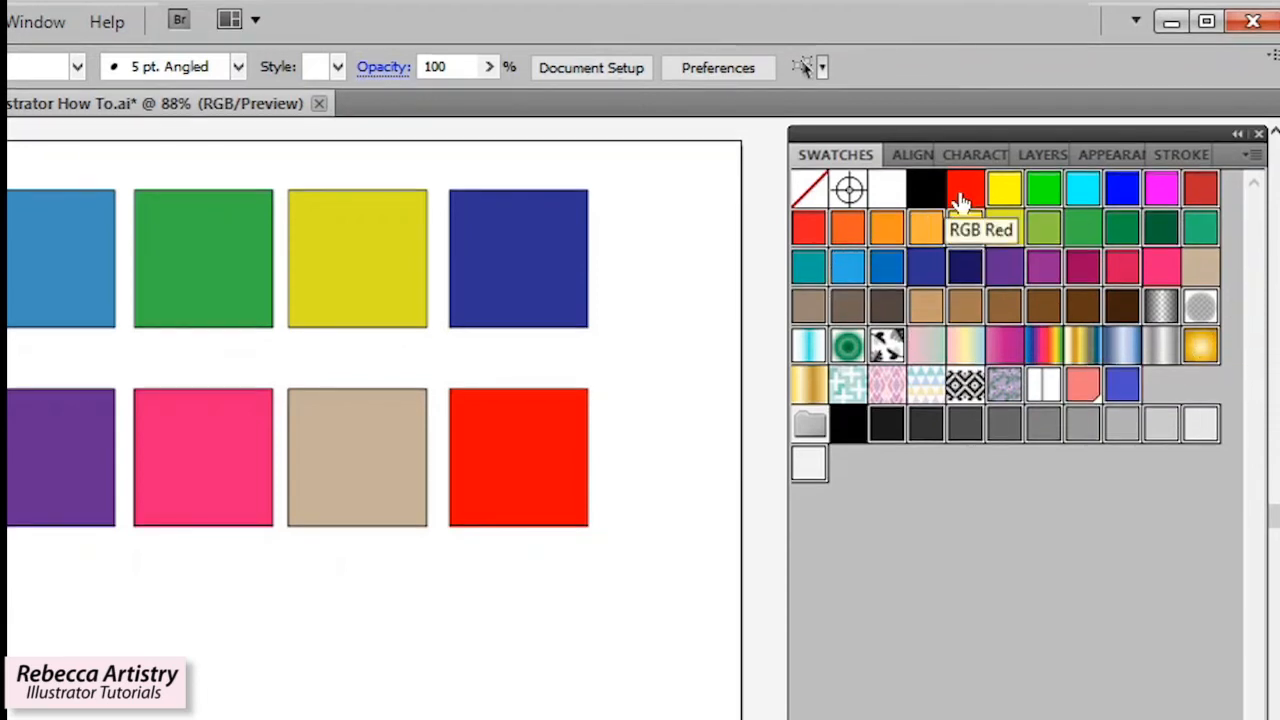
{"action": "left_click", "coordinate": [535, 450]}
{"action": "key", "text": "ctrl+shift+a"}
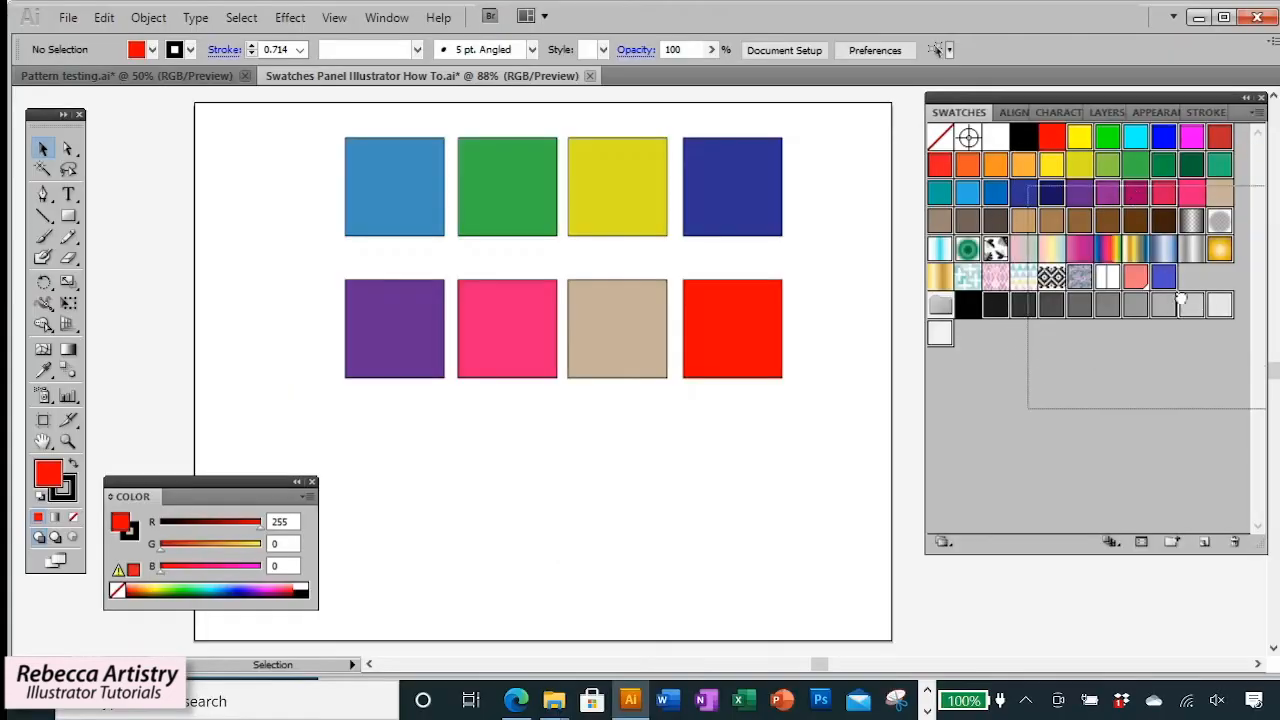
{"action": "mouse_move", "coordinate": [1233, 543]}
{"action": "left_mouse_down"}
{"action": "mouse_move", "coordinate": [1236, 558]}
{"action": "mouse_move", "coordinate": [1236, 543]}
{"action": "left_mouse_up"}
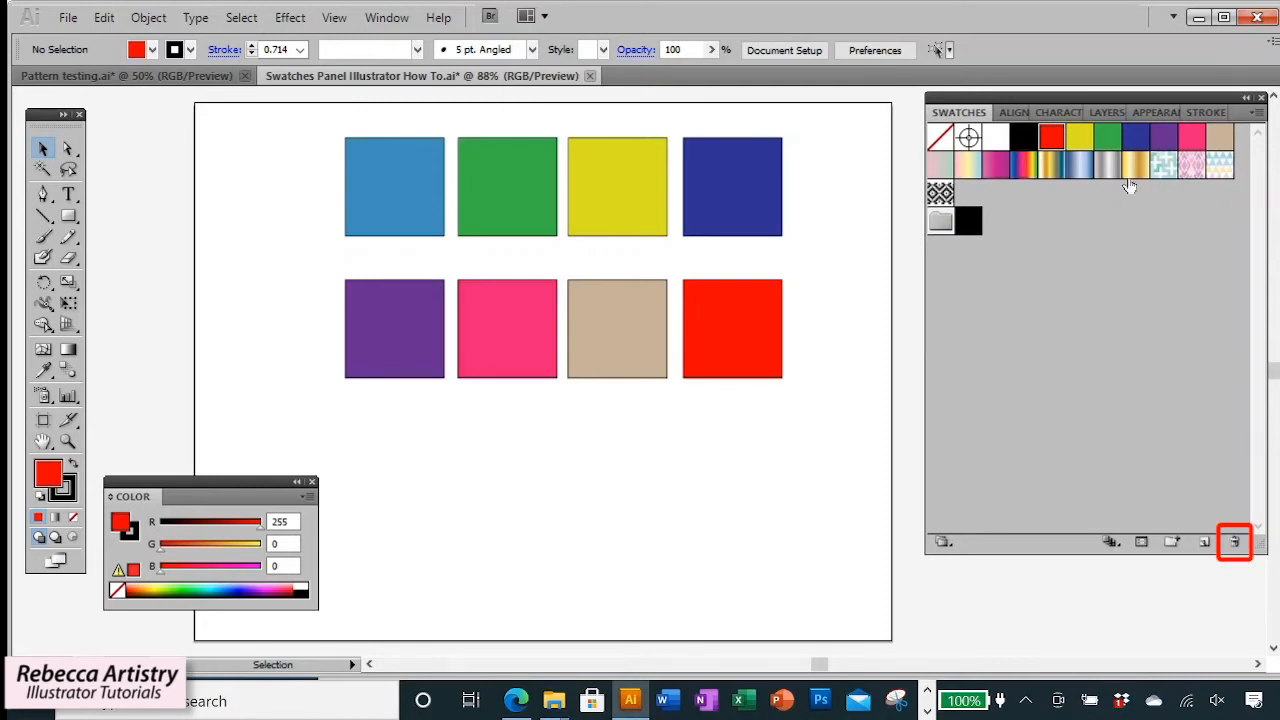
Toggle the visibility of the document's layers to inspect their artwork.
{"action": "scroll", "coordinate": [852, 324], "scroll_direction": "up", "scroll_amount": 2}
{"action": "scroll", "coordinate": [852, 326], "scroll_direction": "up", "scroll_amount": 1}
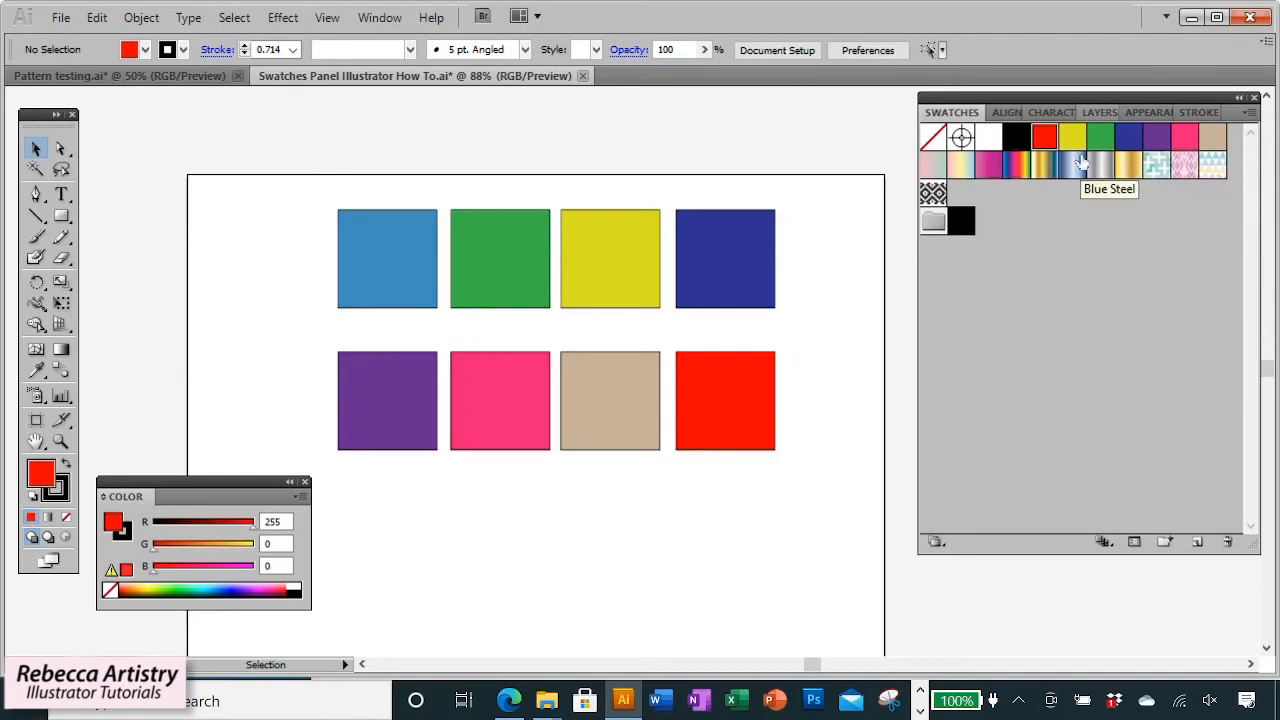
{"action": "left_click", "coordinate": [1099, 112]}
{"action": "left_click", "coordinate": [929, 133]}
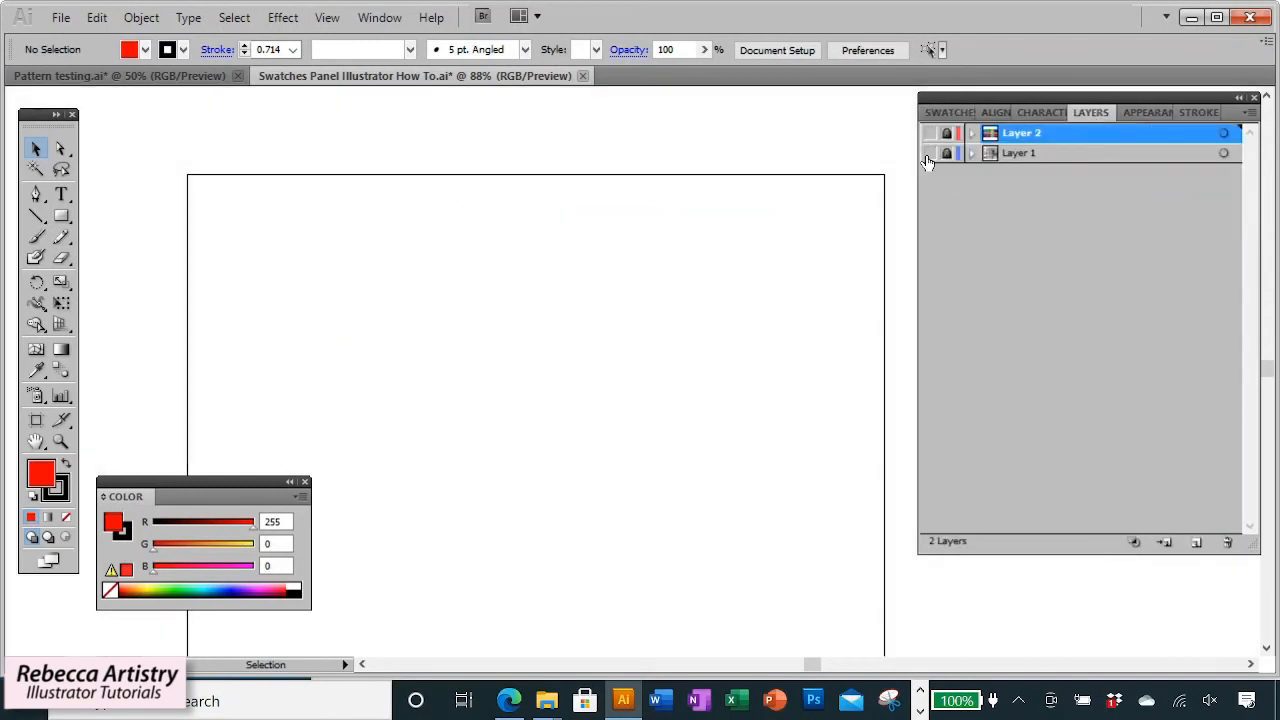
{"action": "left_click", "coordinate": [929, 153]}
{"action": "left_click", "coordinate": [929, 153]}
{"action": "left_click", "coordinate": [929, 133]}
{"action": "left_click", "coordinate": [952, 112]}
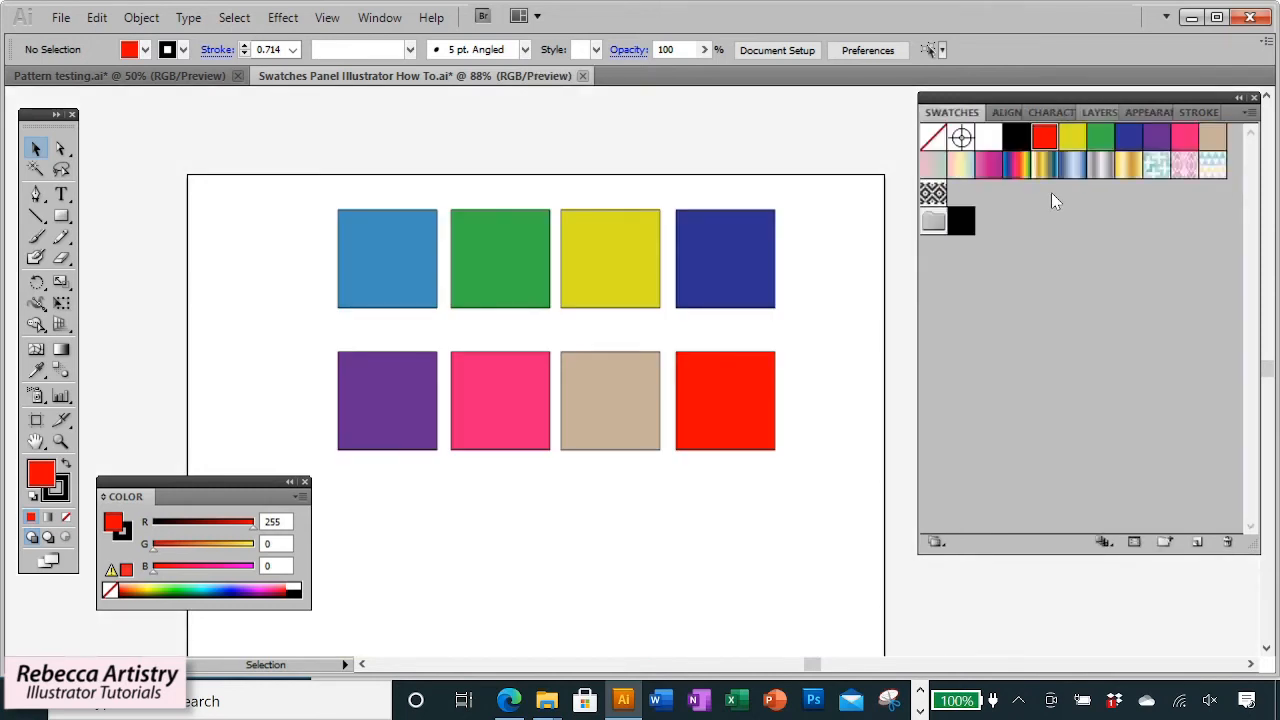
Add the colors used in the document back into the Swatches panel.
{"action": "left_click", "coordinate": [305, 482]}
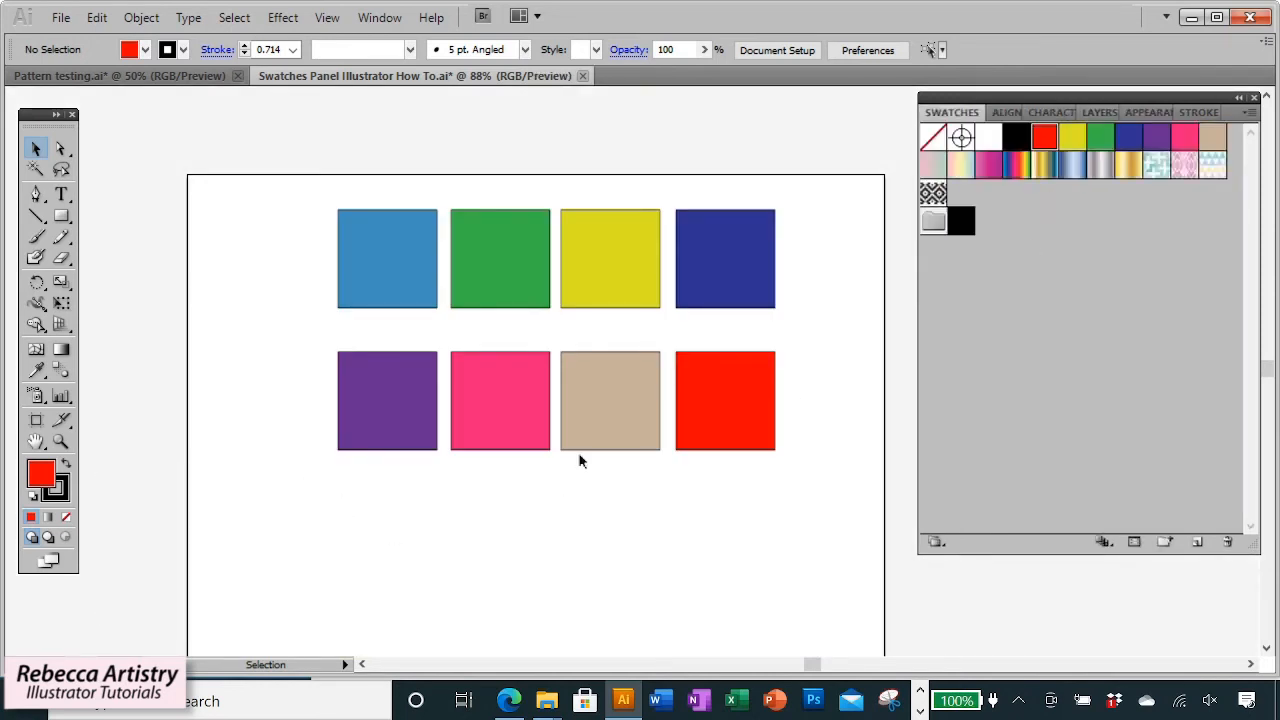
{"action": "scroll", "coordinate": [802, 310], "scroll_direction": "down", "scroll_amount": 3}
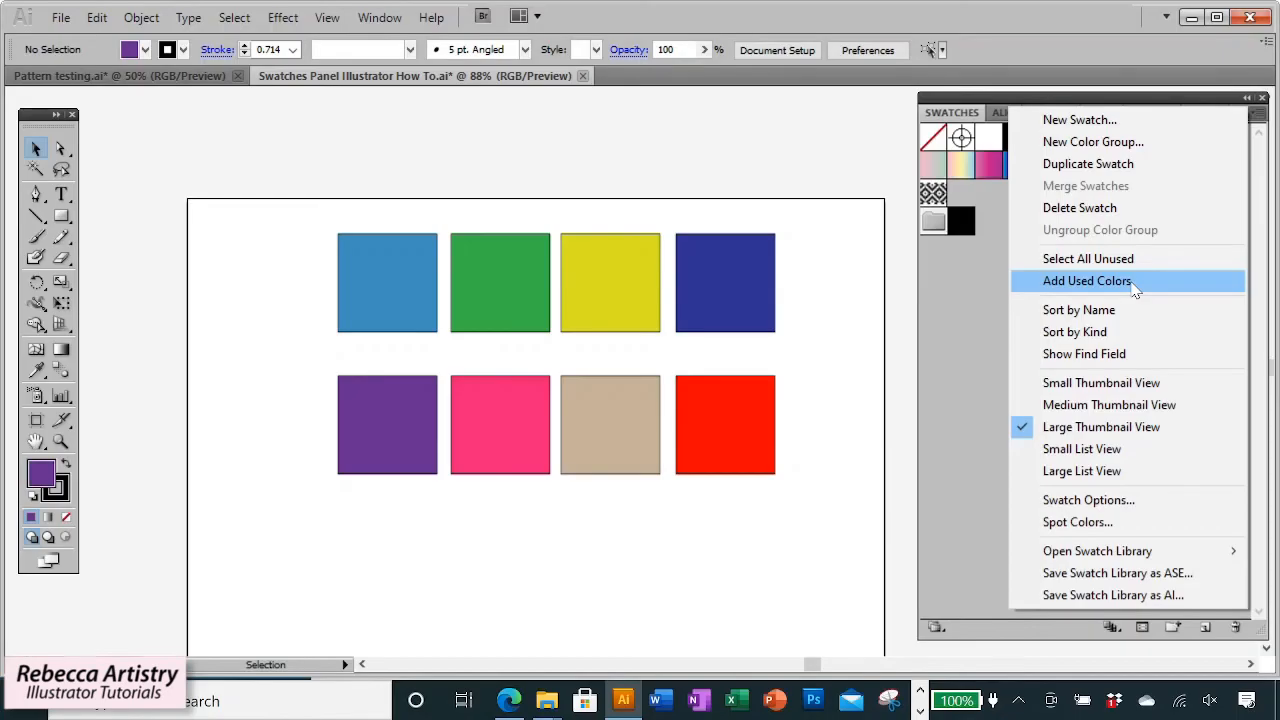
{"action": "left_click", "coordinate": [1115, 283]}
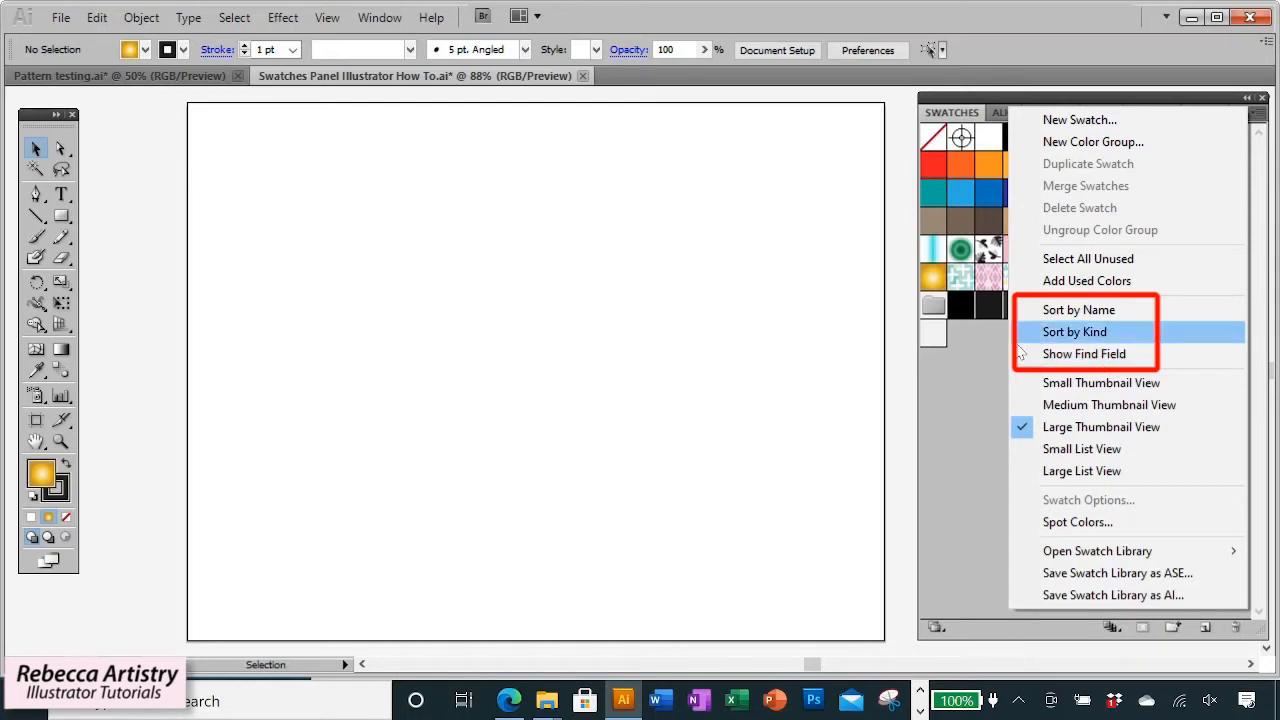
Sort the swatches by name, then sort them by kind.
{"action": "left_click", "coordinate": [1068, 312]}
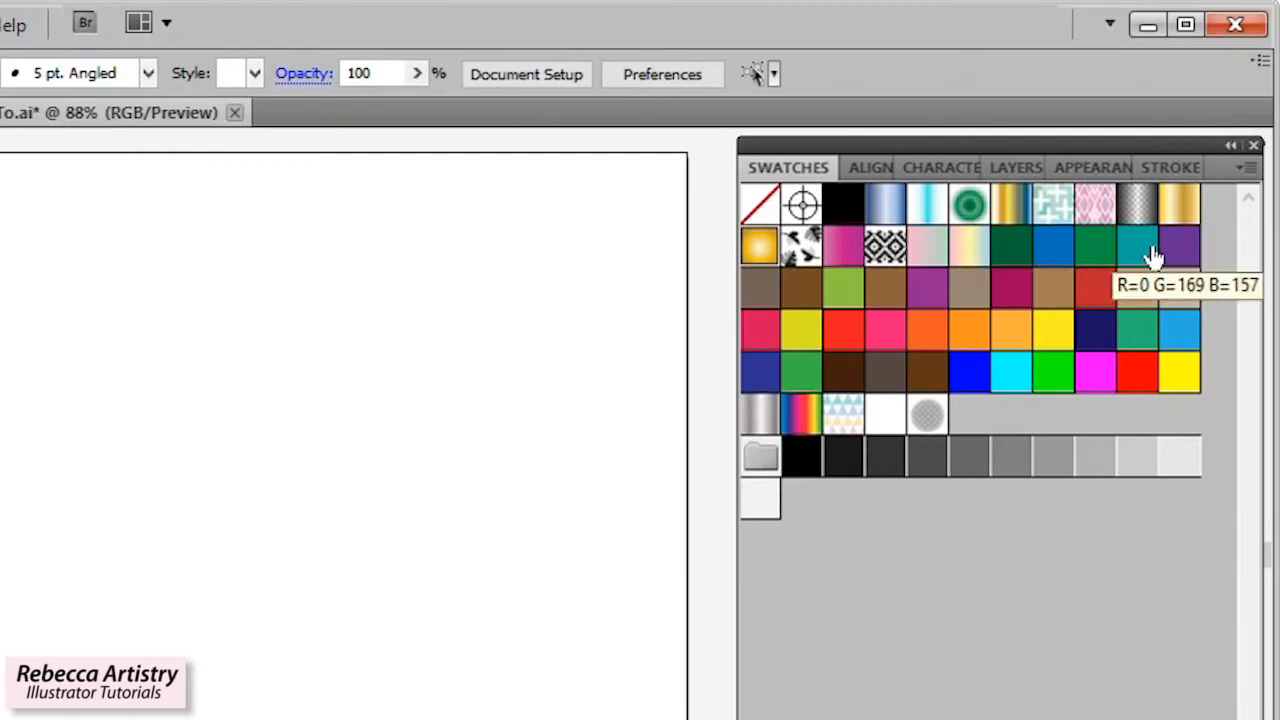
{"action": "left_click", "coordinate": [1249, 167]}
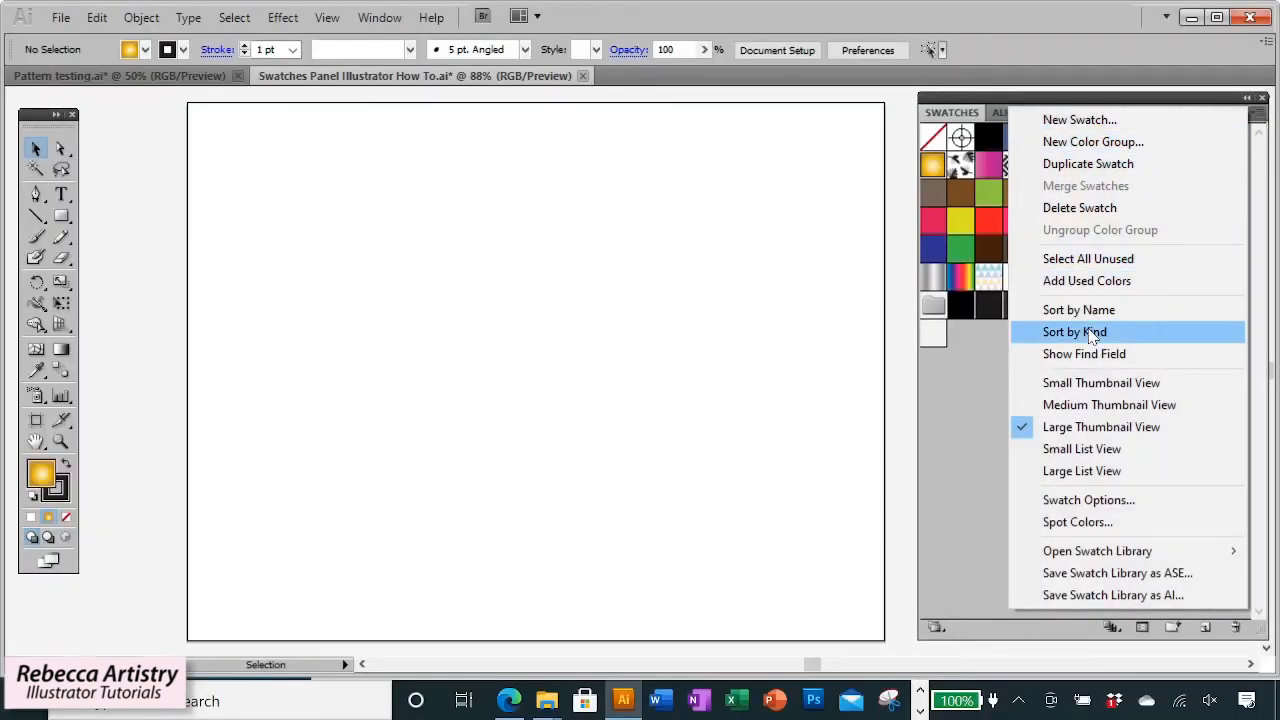
{"action": "left_click", "coordinate": [1090, 333]}
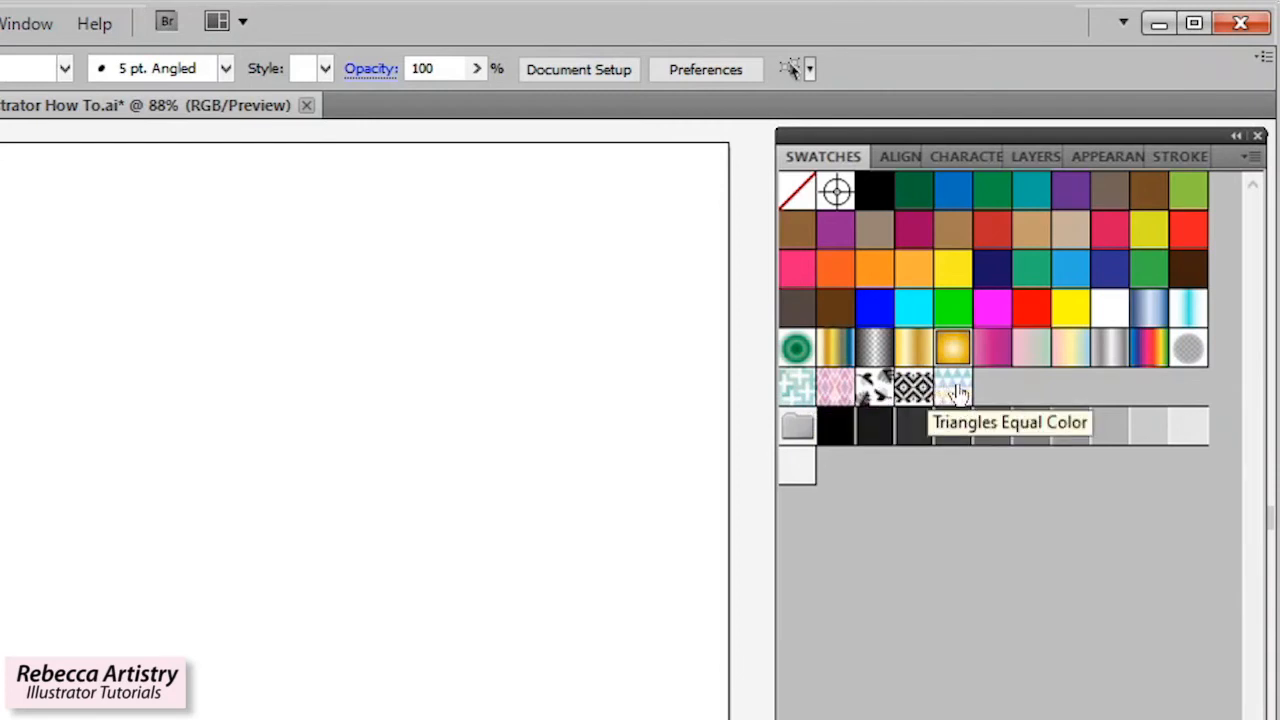
Show the swatch find field and search the swatches for Black.
{"action": "left_click", "coordinate": [1250, 156]}
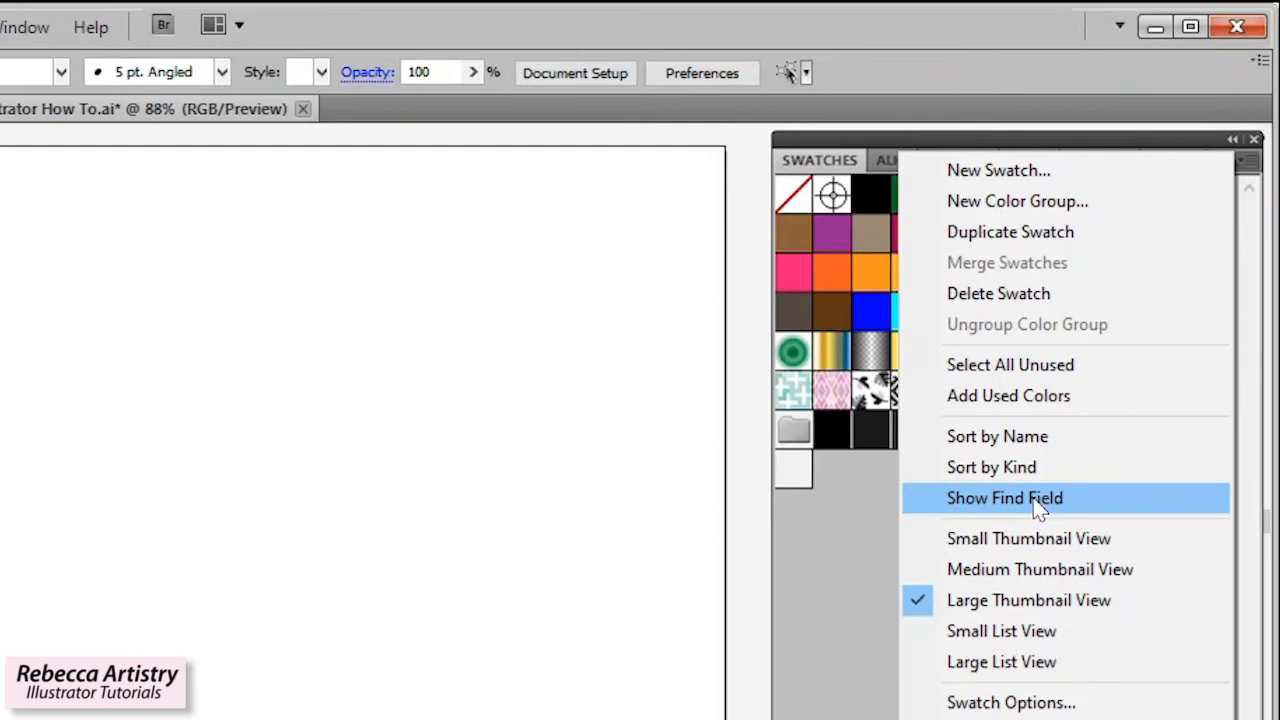
{"action": "left_click", "coordinate": [1038, 505]}
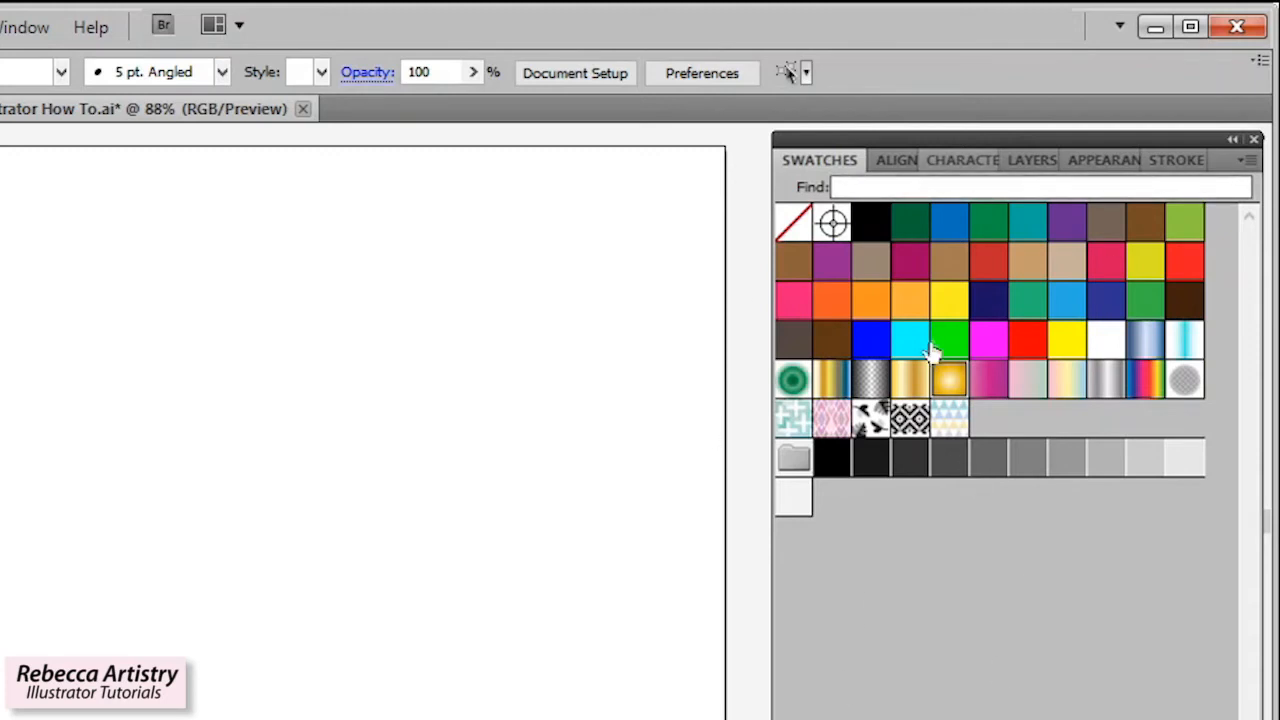
{"action": "left_click", "coordinate": [860, 186]}
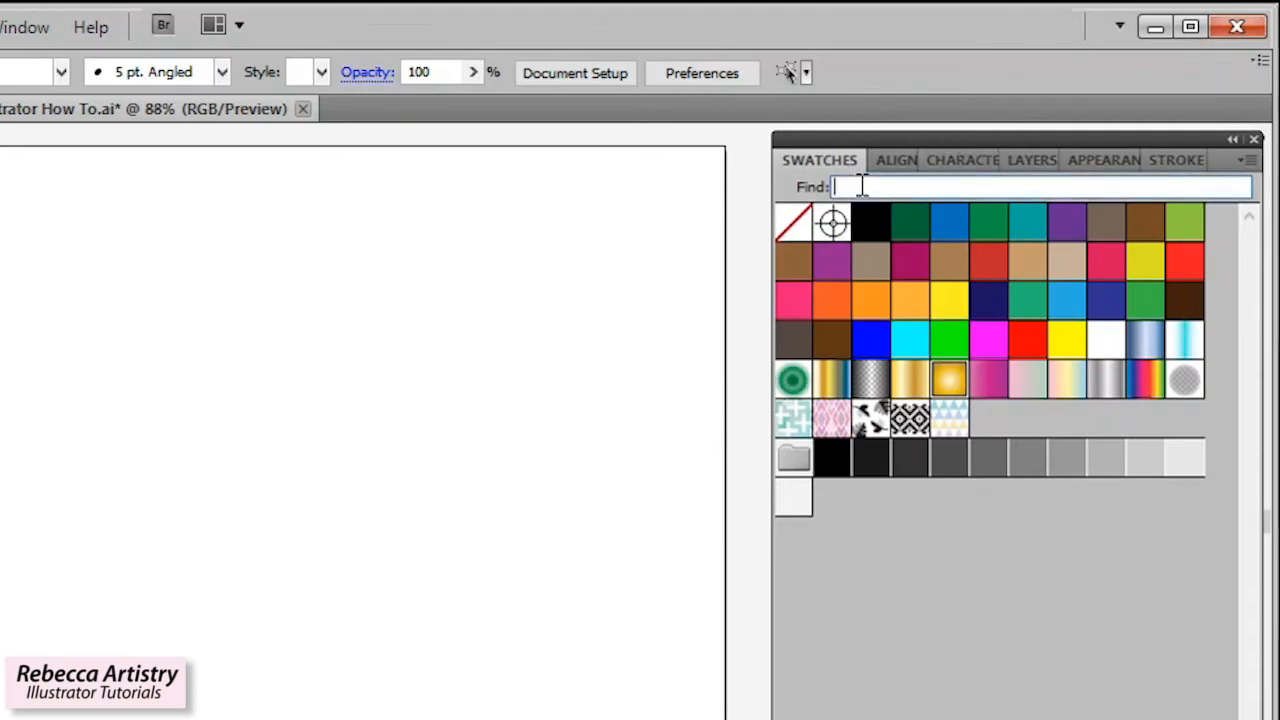
{"action": "type", "text": "Black"}
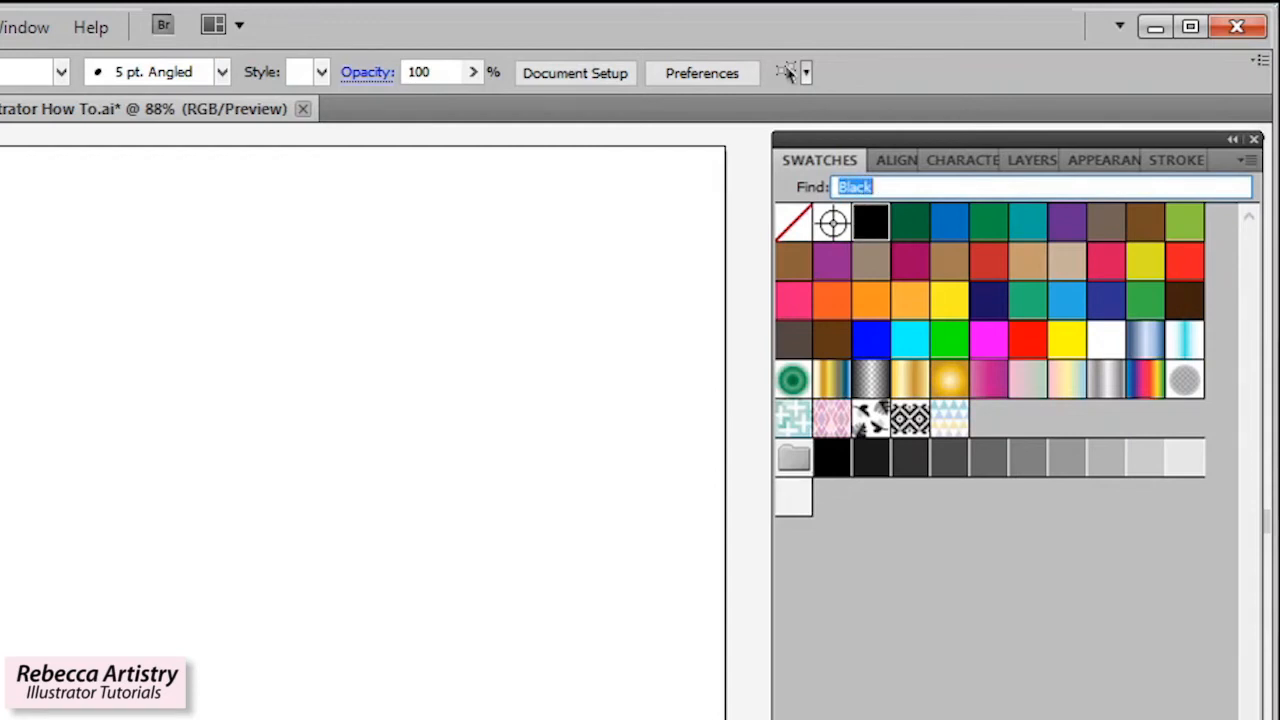
Search the swatches for Gold and pick the Gold Radial swatch.
{"action": "left_click", "coordinate": [861, 186]}
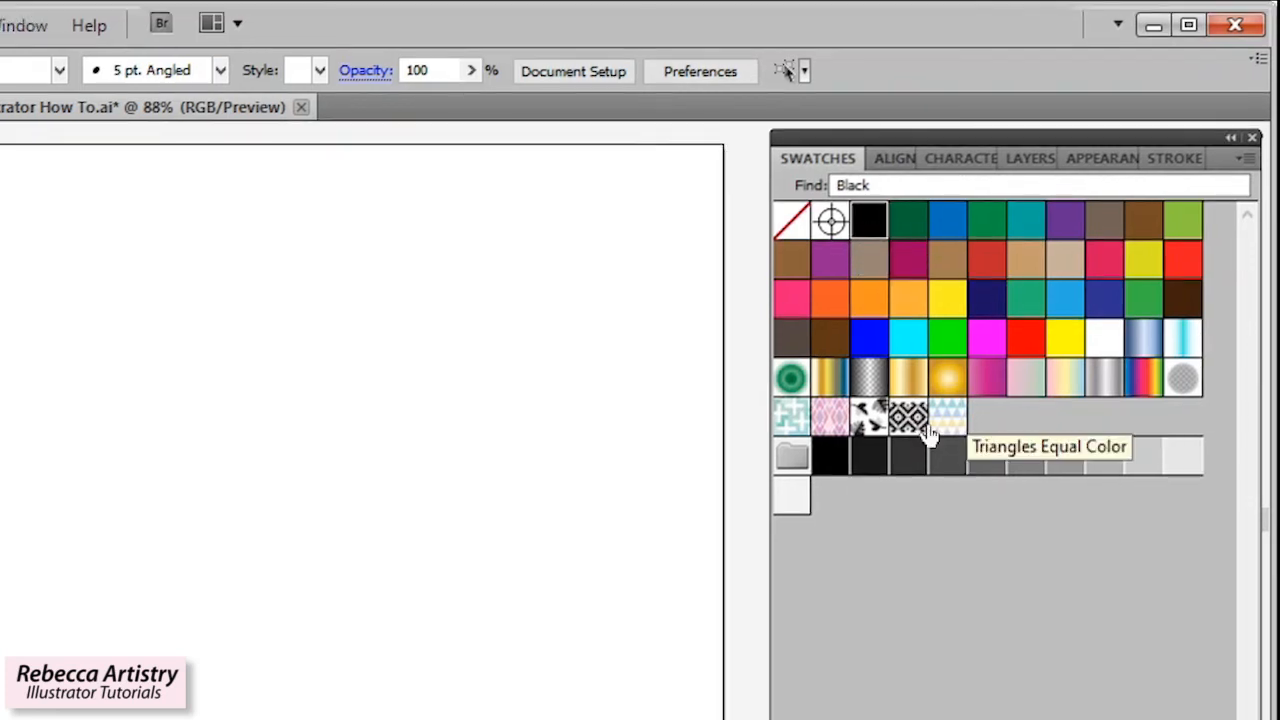
{"action": "left_click", "coordinate": [888, 185]}
{"action": "type", "text": "Gold Radial"}
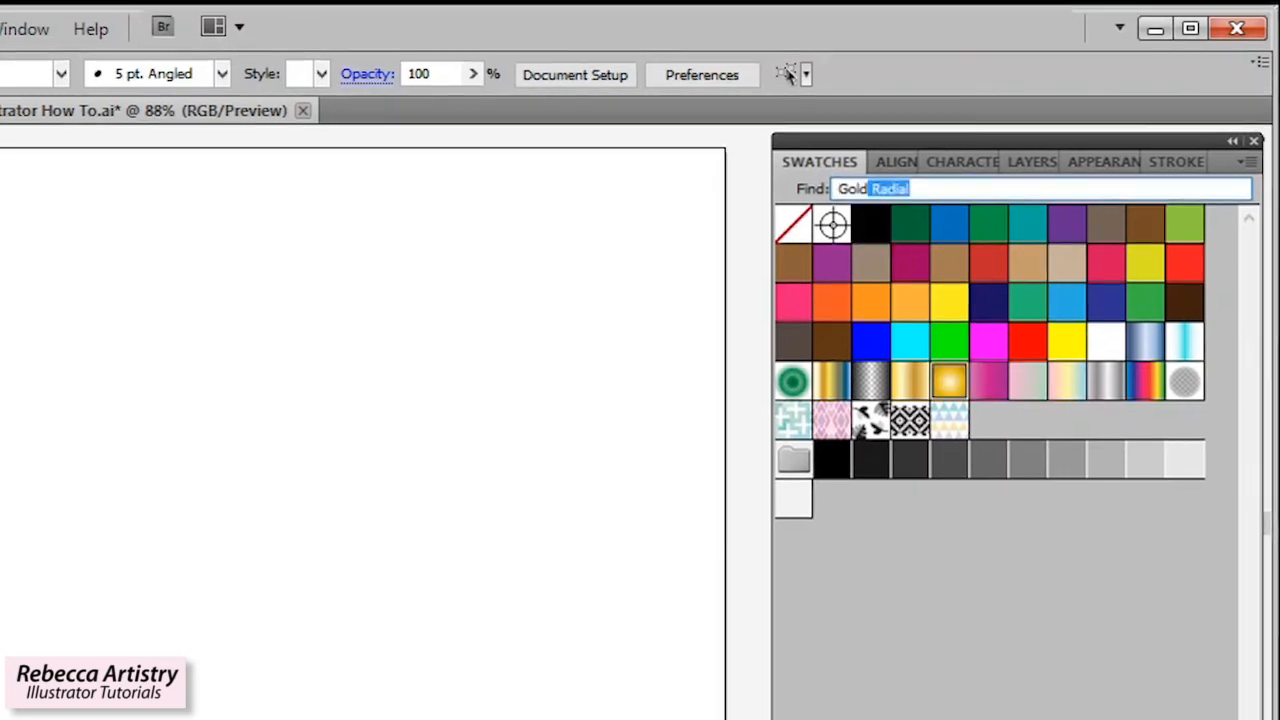
{"action": "left_click", "coordinate": [953, 385]}
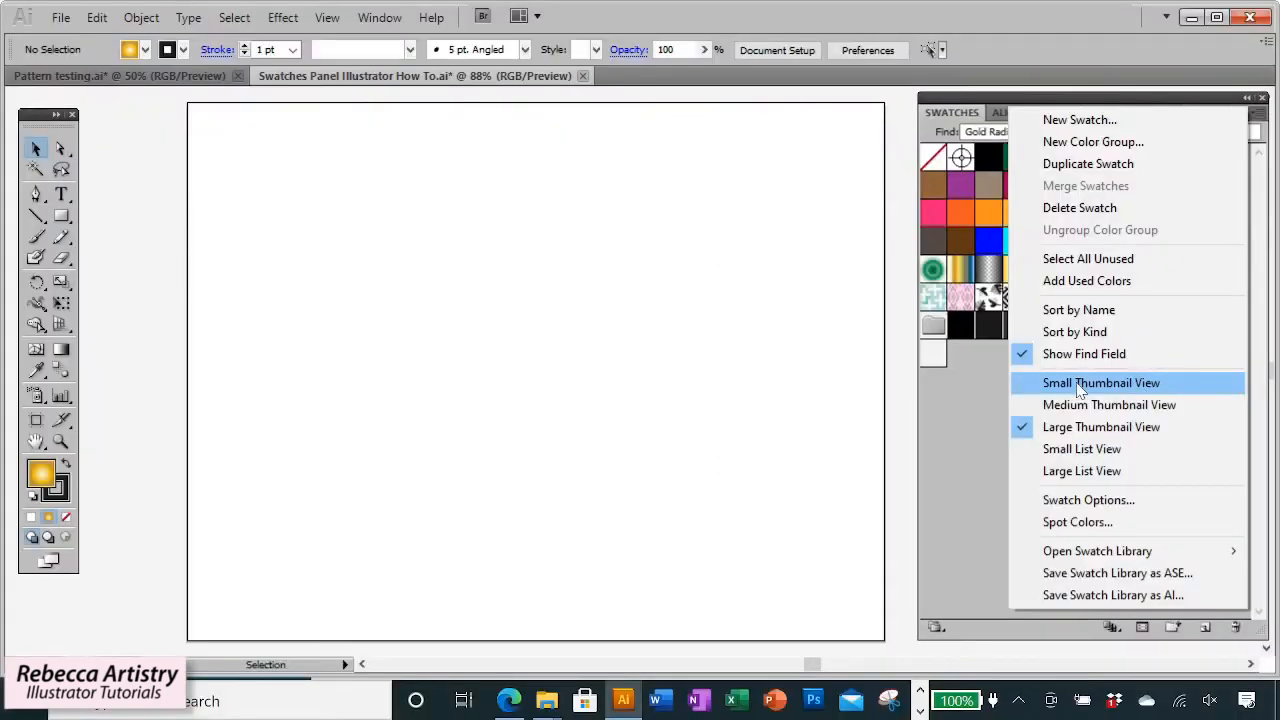
{"action": "left_click", "coordinate": [980, 471]}
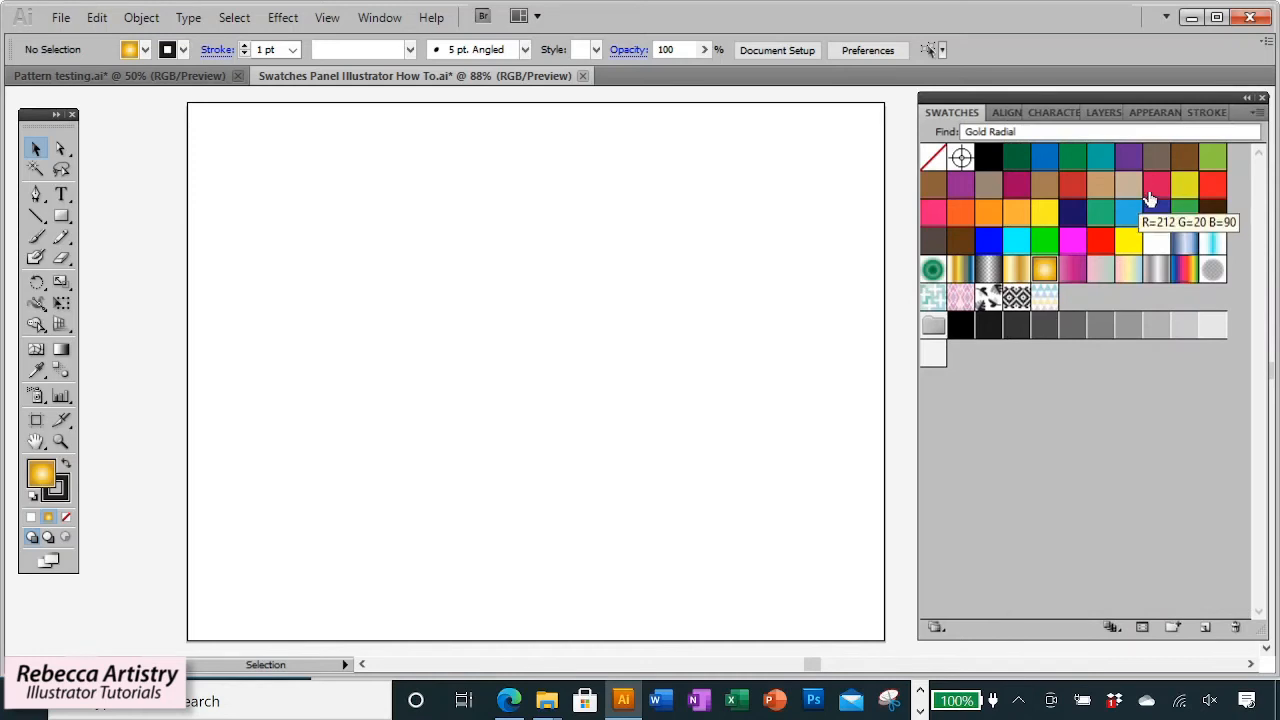
Sort the swatches by kind and hide the find field.
{"action": "left_click", "coordinate": [1257, 112]}
{"action": "left_click", "coordinate": [1040, 331]}
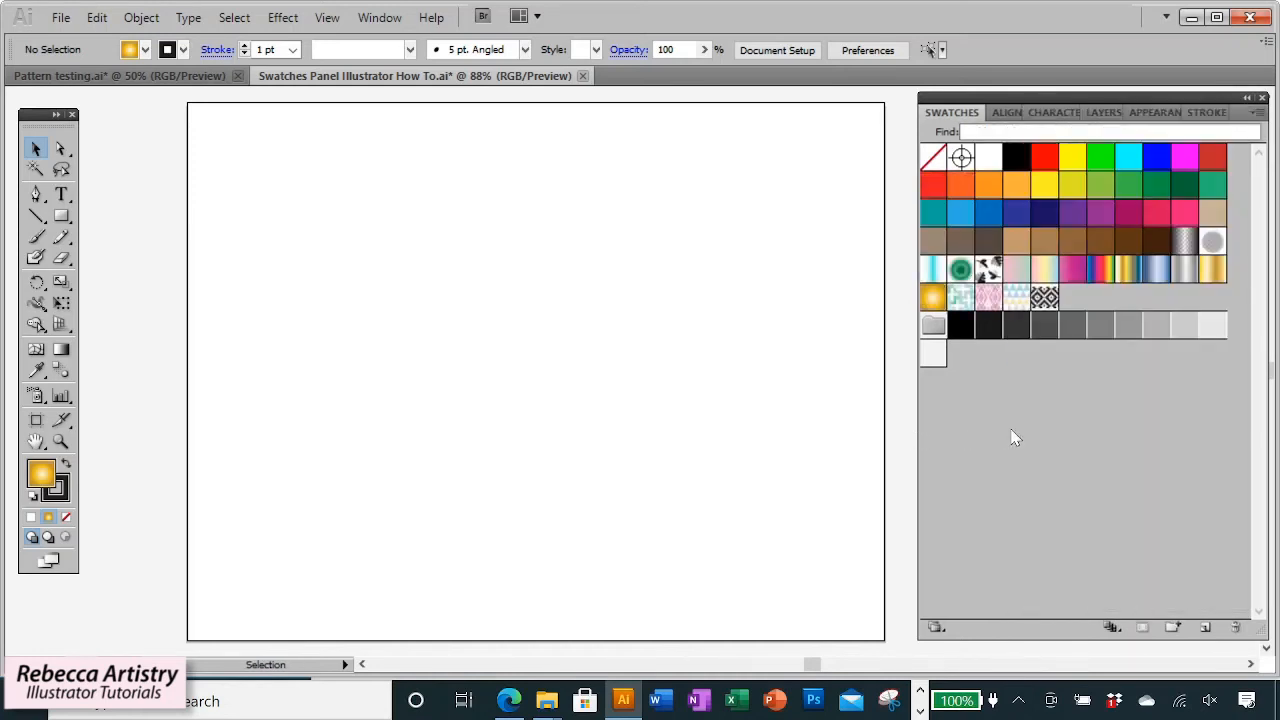
{"action": "left_click", "coordinate": [1257, 112]}
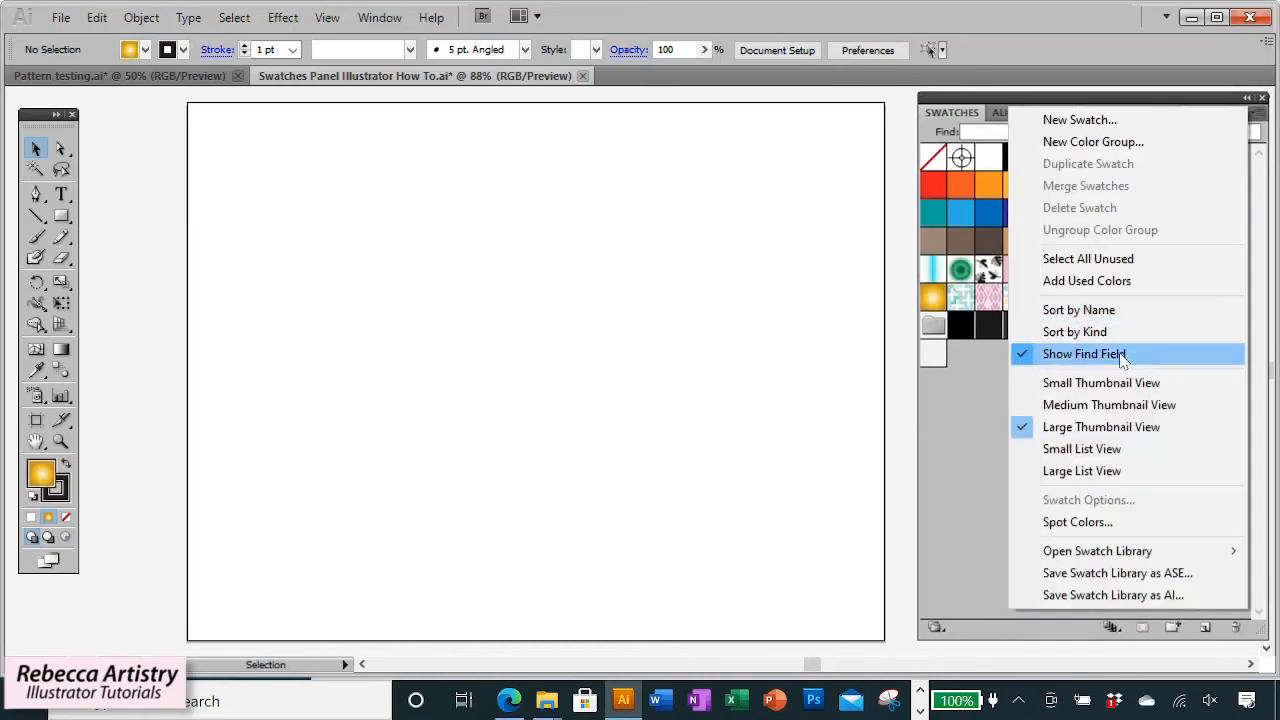
{"action": "left_click", "coordinate": [1065, 357]}
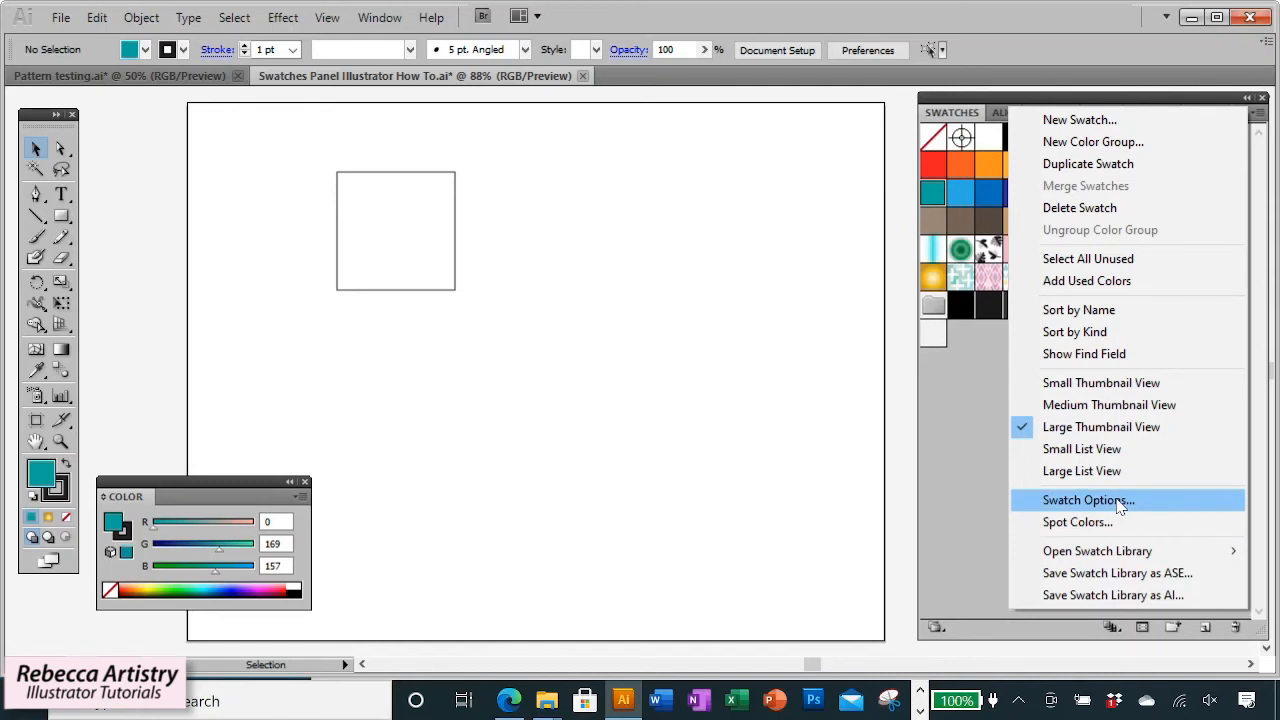
{"action": "left_click", "coordinate": [1088, 500]}
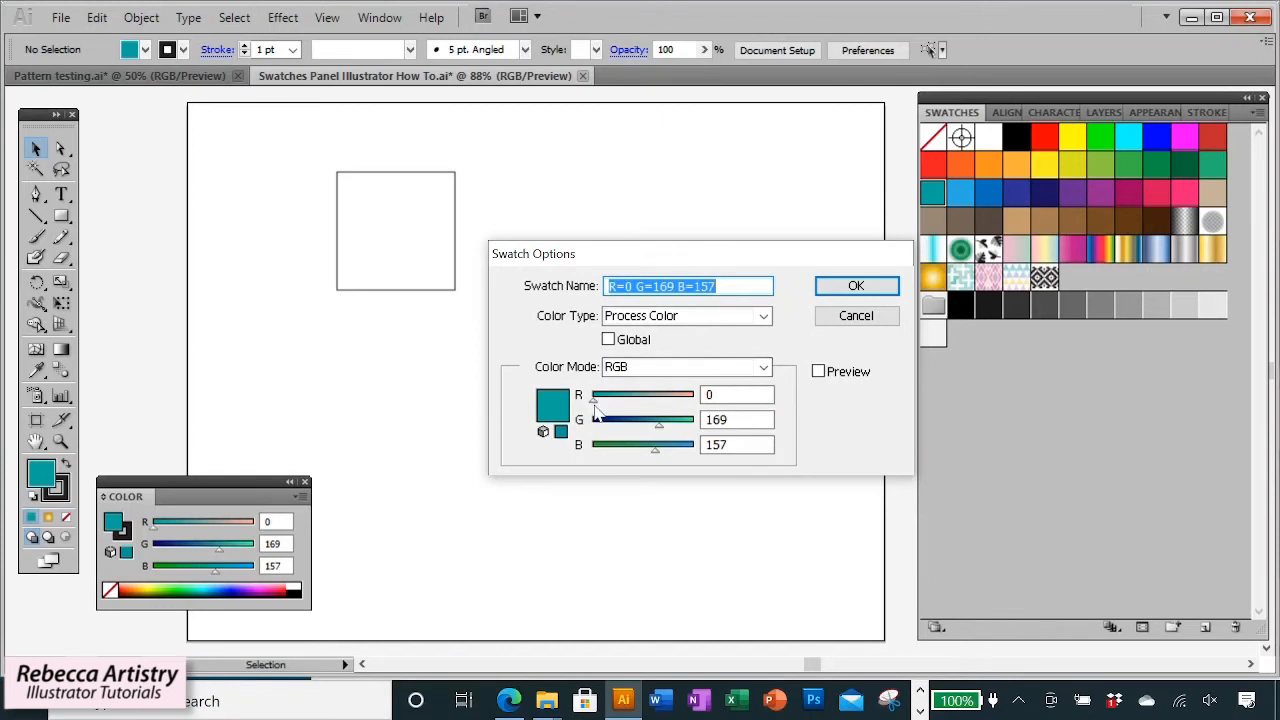
{"action": "left_click", "coordinate": [731, 286]}
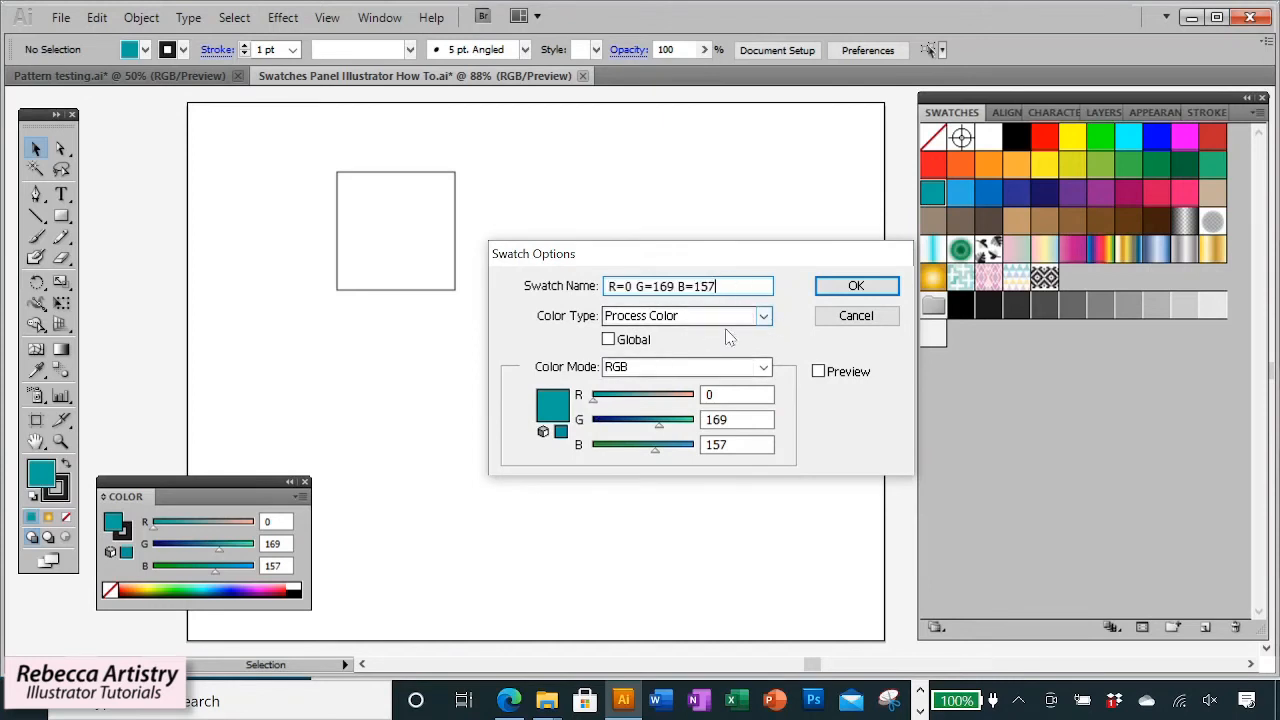
{"action": "left_click", "coordinate": [764, 316]}
{"action": "left_click", "coordinate": [680, 331]}
{"action": "mouse_move", "coordinate": [593, 399]}
{"action": "left_mouse_down"}
{"action": "mouse_move", "coordinate": [645, 402]}
{"action": "mouse_move", "coordinate": [600, 402]}
{"action": "left_mouse_up"}
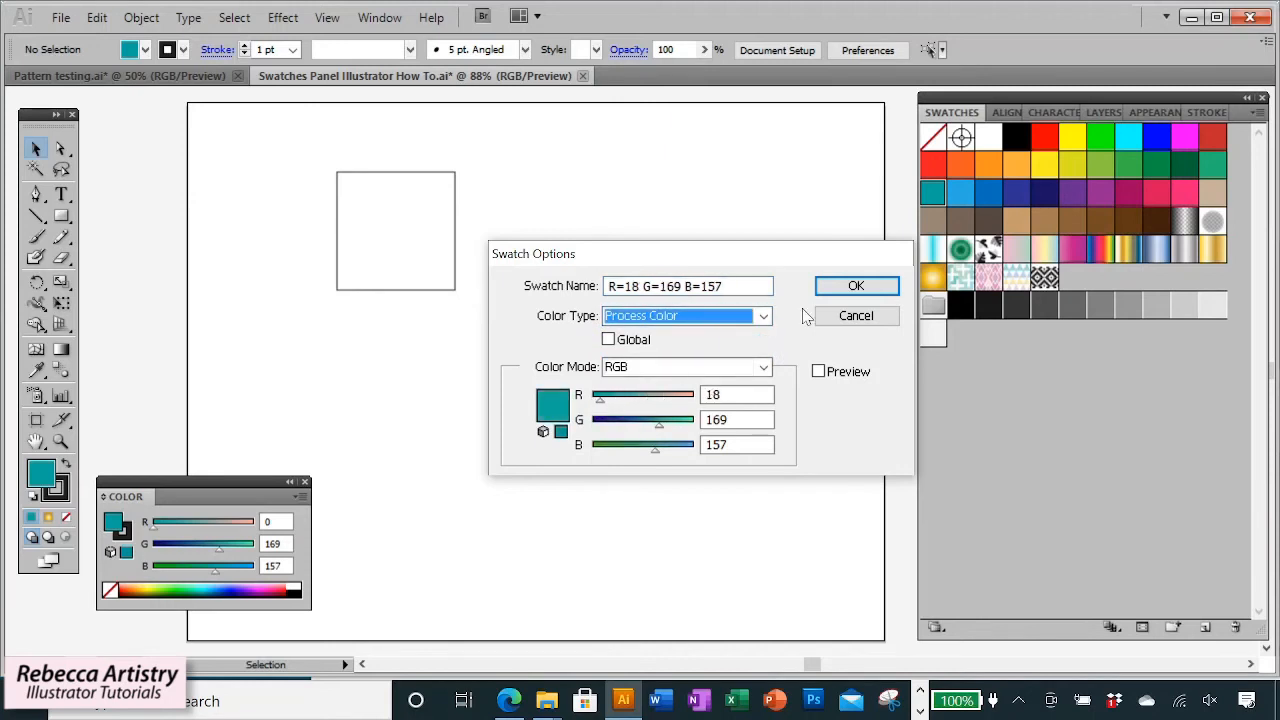
{"action": "left_click", "coordinate": [878, 316]}
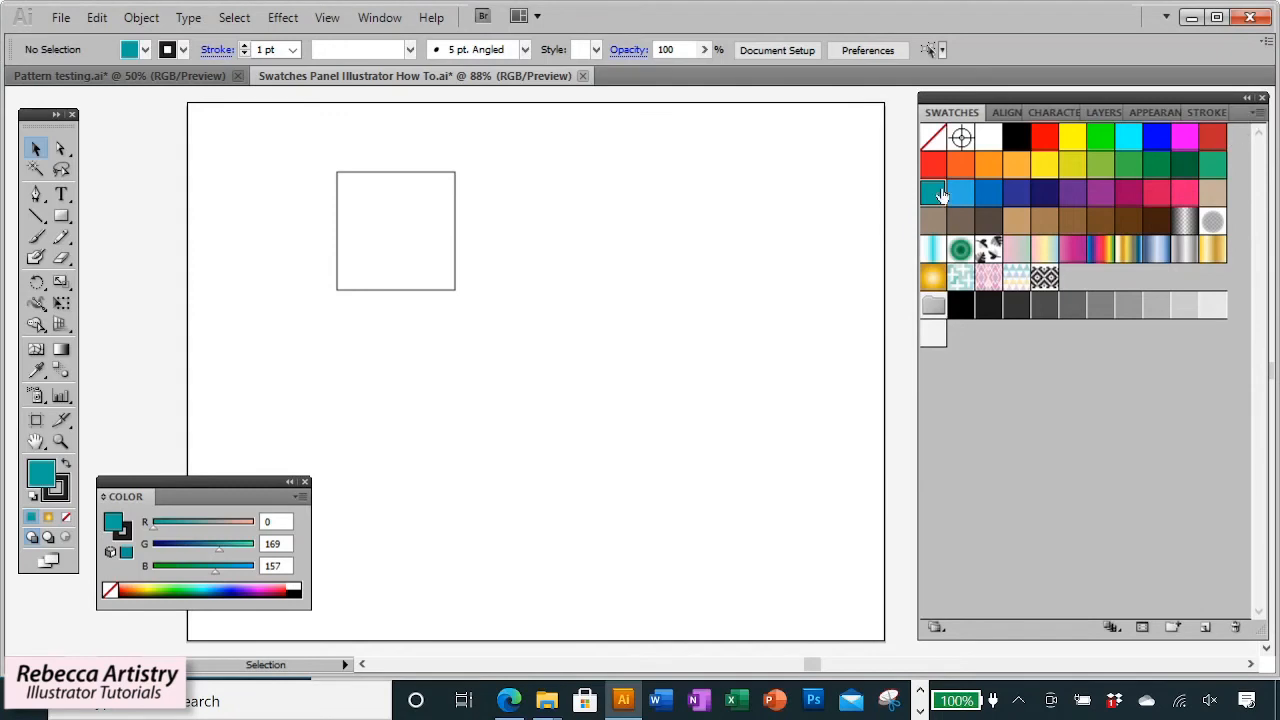
{"action": "left_click", "coordinate": [1258, 114]}
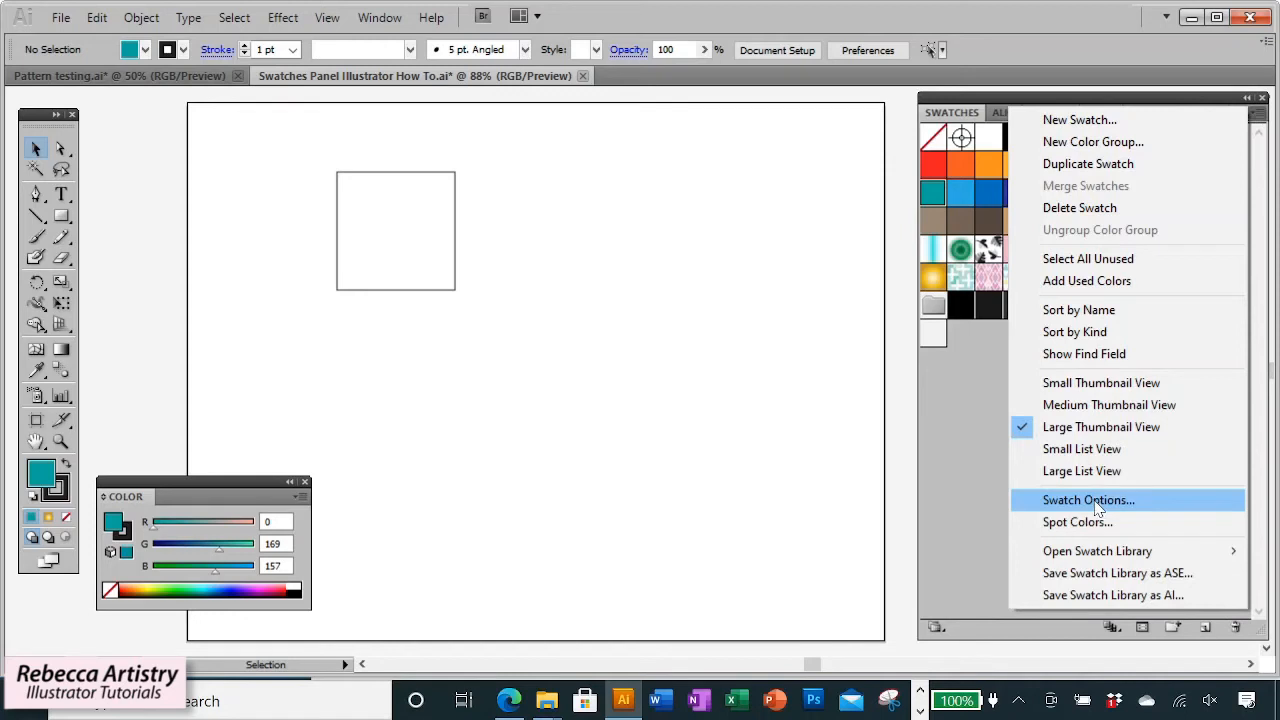
{"action": "left_click", "coordinate": [1095, 502]}
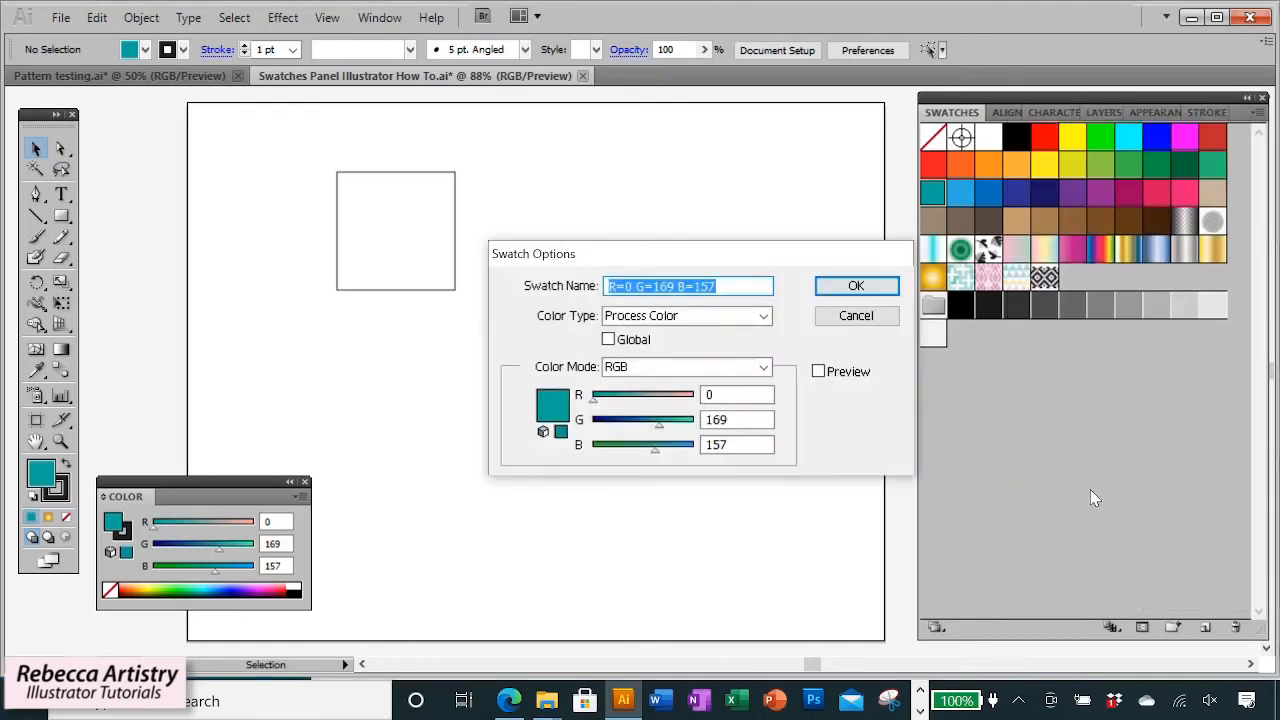
{"action": "left_click", "coordinate": [856, 316]}
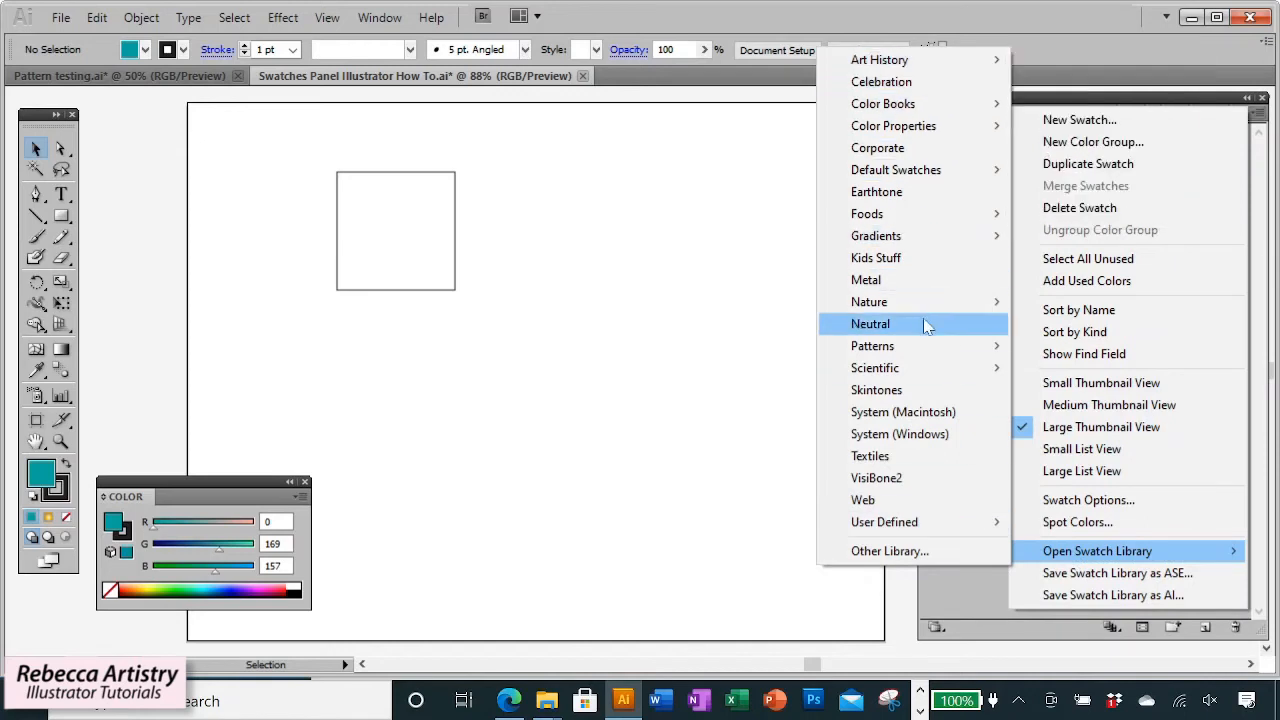
Open the Celebration, Color Properties Bright and Earthtone swatch libraries.
{"action": "mouse_move", "coordinate": [898, 65]}
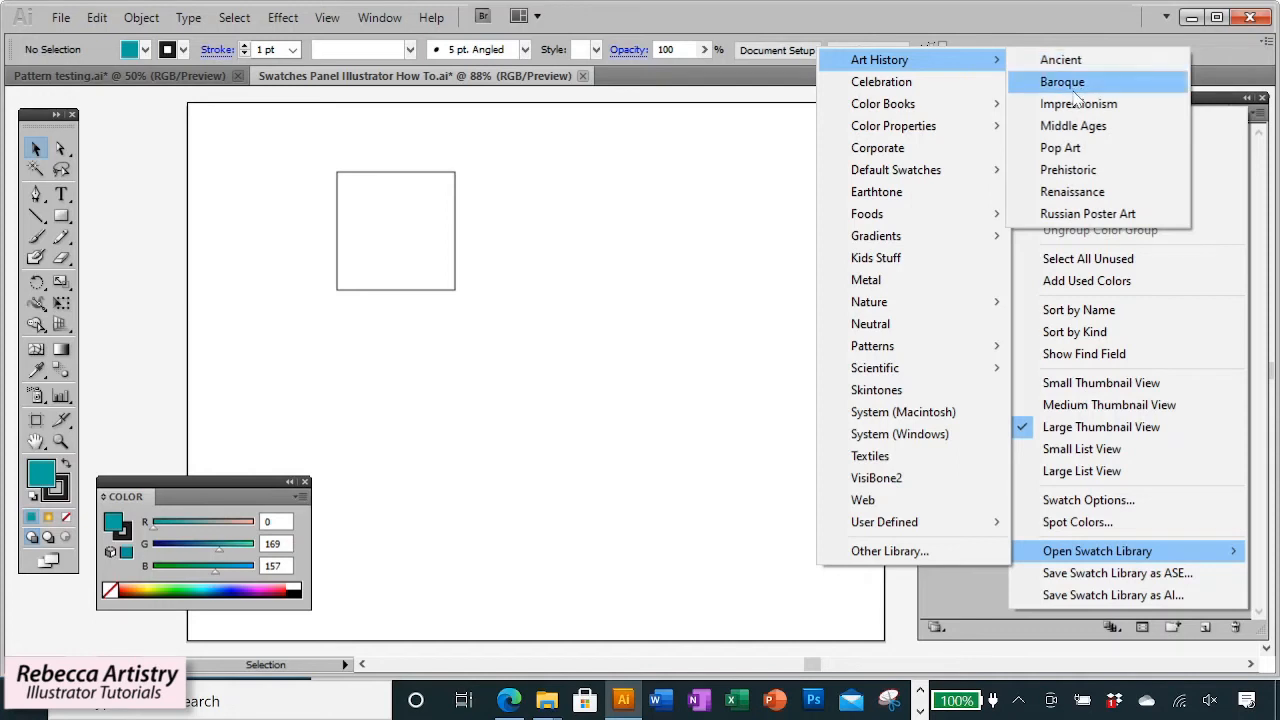
{"action": "left_click", "coordinate": [906, 84]}
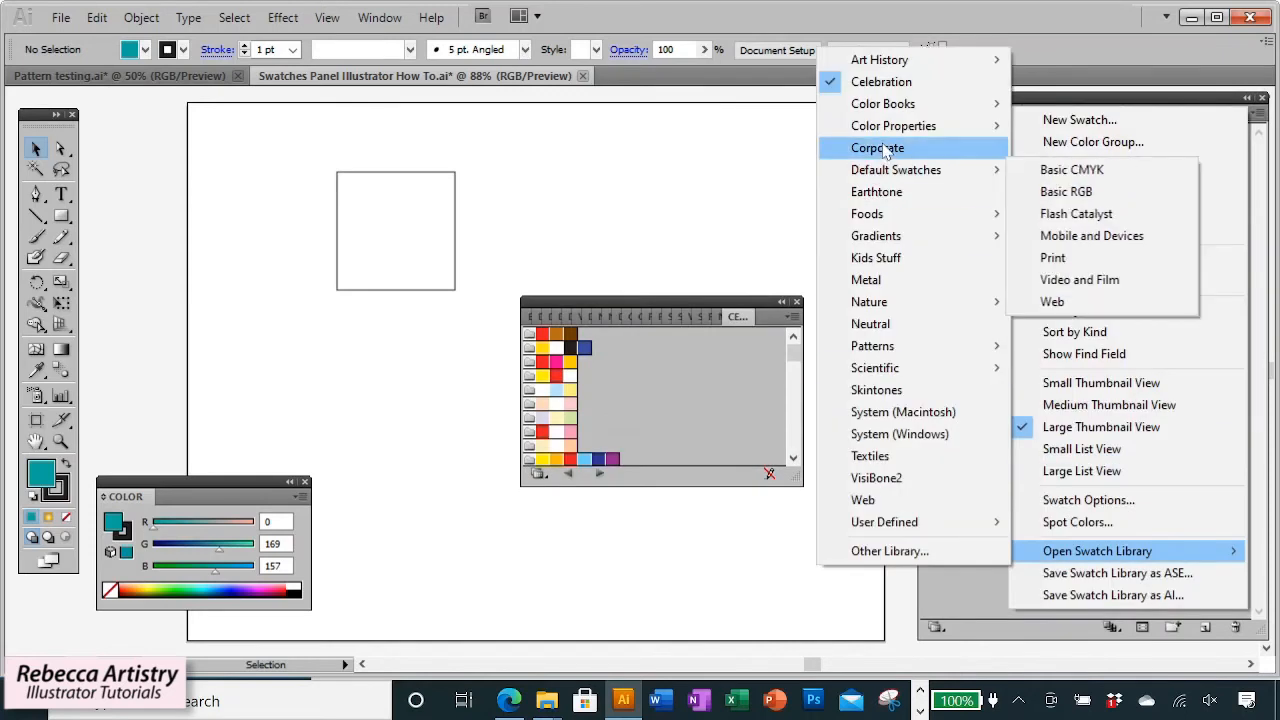
{"action": "mouse_move", "coordinate": [894, 126]}
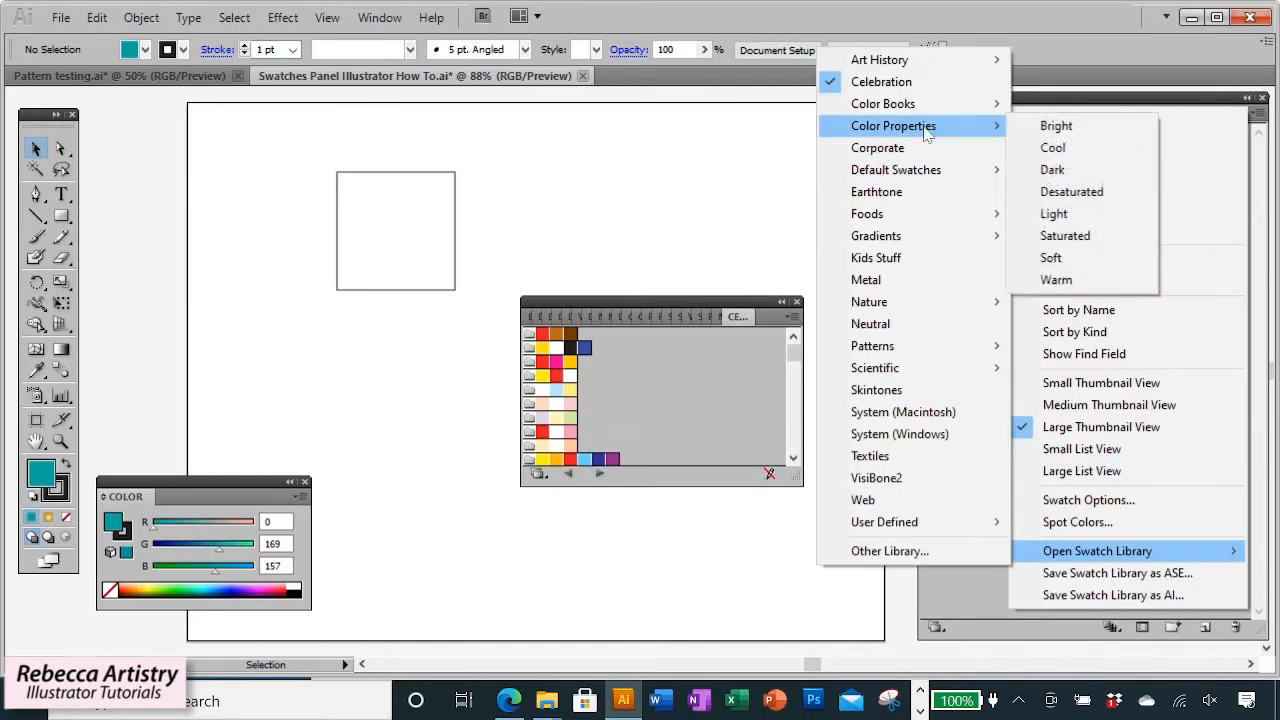
{"action": "left_click", "coordinate": [1050, 128]}
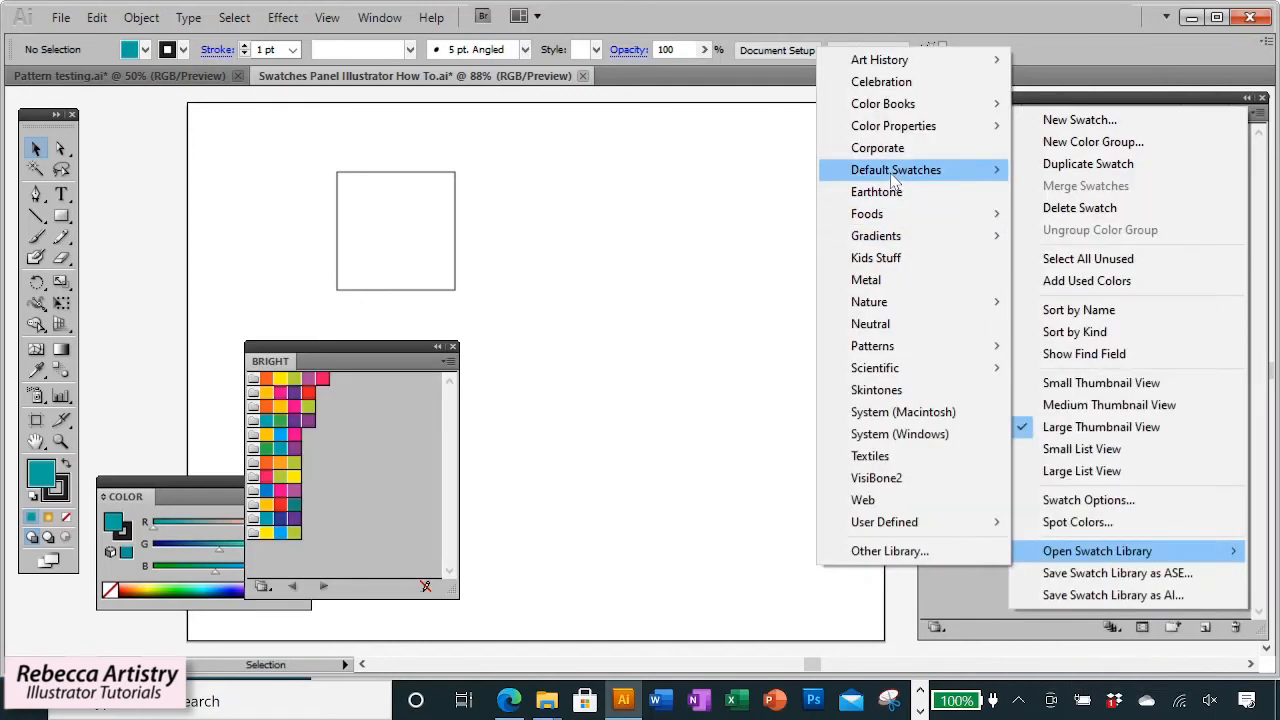
{"action": "mouse_move", "coordinate": [896, 176]}
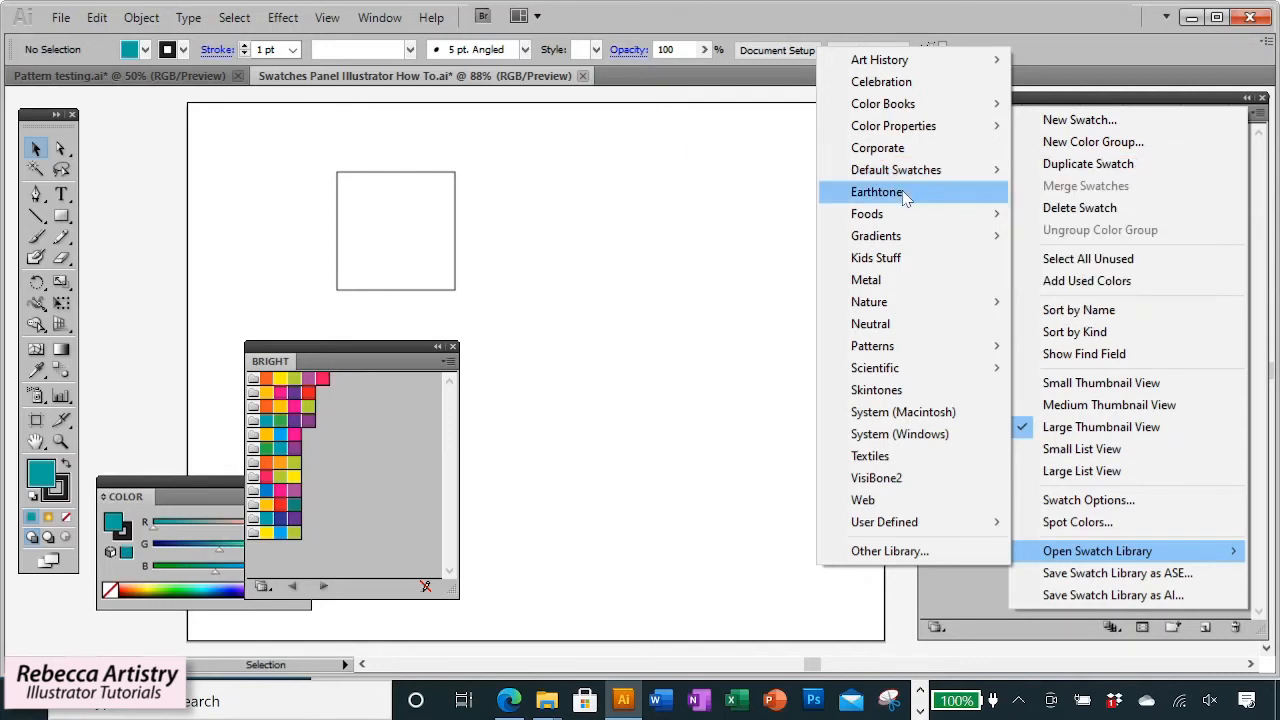
{"action": "left_click", "coordinate": [900, 192]}
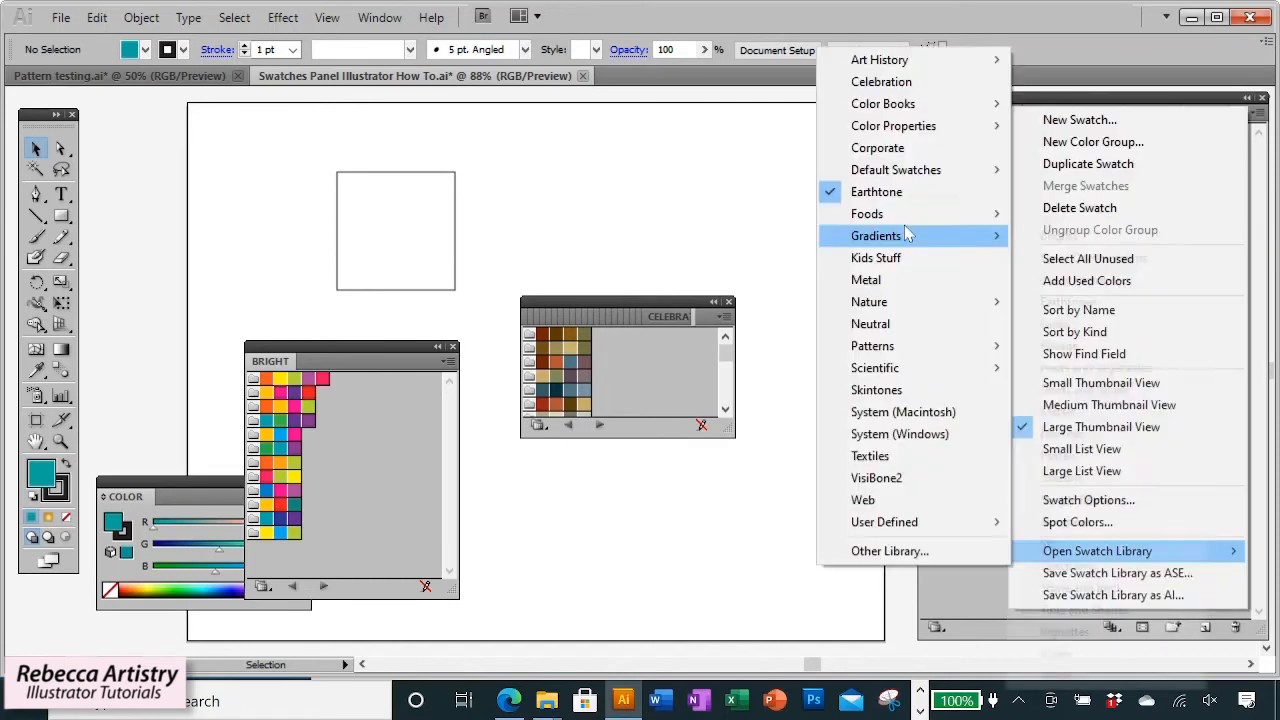
Open further swatch libraries, including Skintones and the Brights gradient library.
{"action": "mouse_move", "coordinate": [920, 214]}
{"action": "left_click", "coordinate": [1055, 235]}
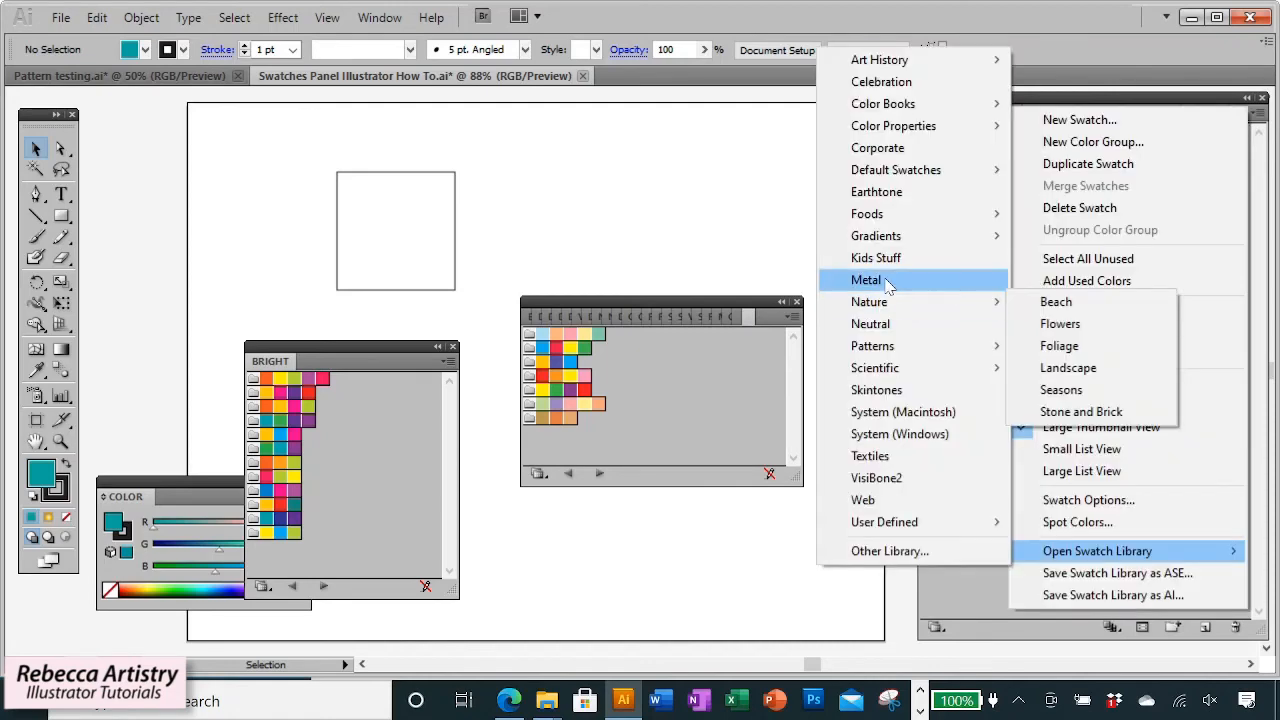
{"action": "left_click", "coordinate": [886, 279]}
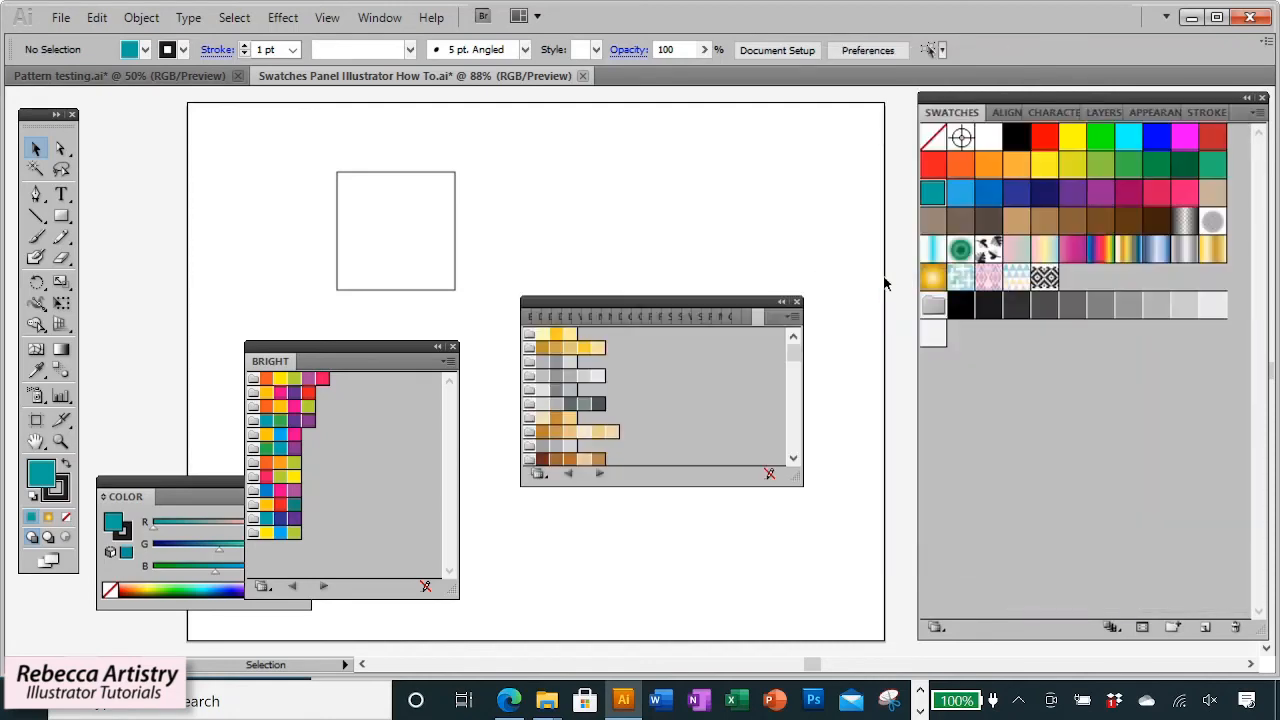
{"action": "left_click", "coordinate": [1262, 112]}
{"action": "mouse_move", "coordinate": [1100, 551]}
{"action": "mouse_move", "coordinate": [895, 346]}
{"action": "left_click", "coordinate": [883, 391]}
{"action": "mouse_move", "coordinate": [886, 238]}
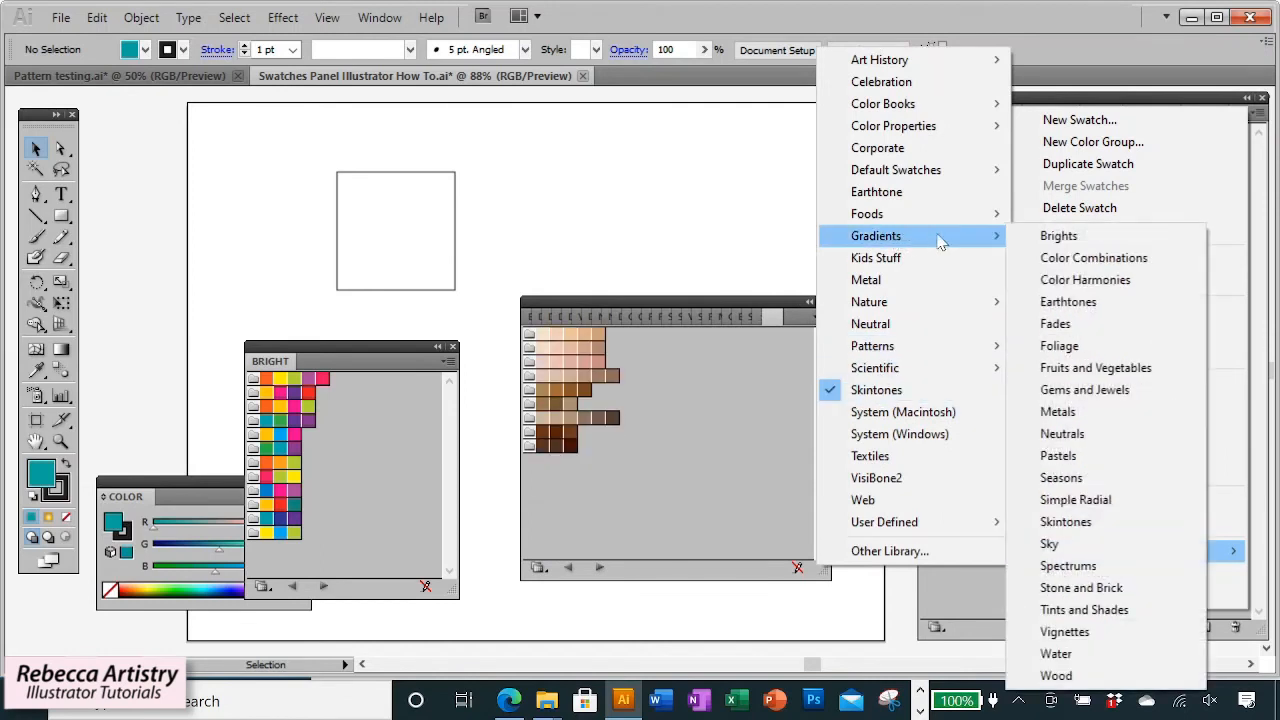
{"action": "left_click", "coordinate": [1099, 236]}
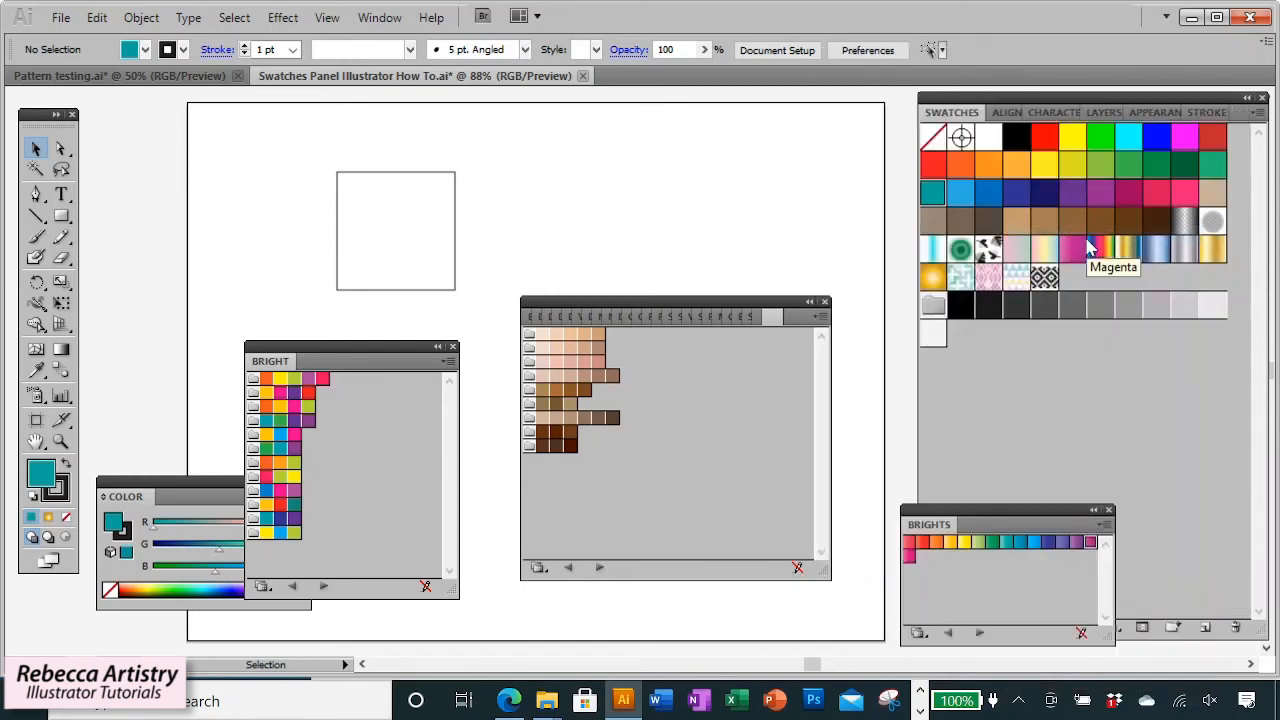
Open the Color Harmonies and then the Metals gradient libraries.
{"action": "left_click", "coordinate": [1258, 112]}
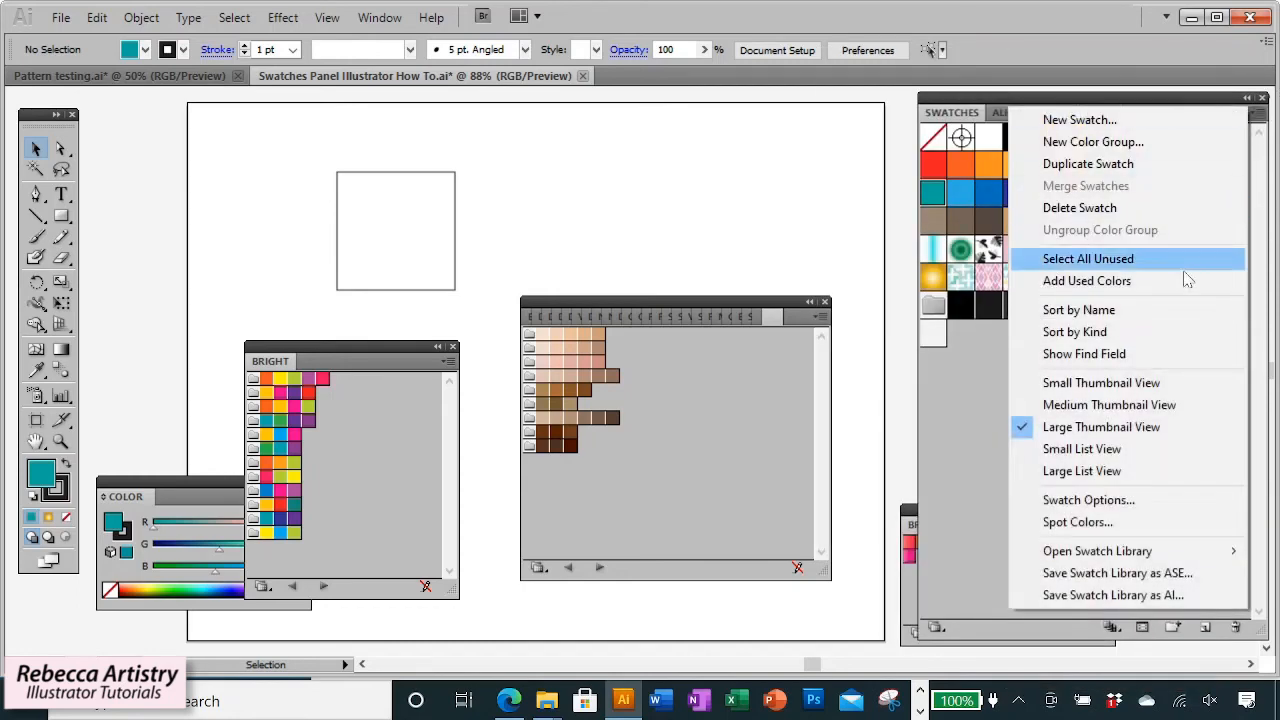
{"action": "mouse_move", "coordinate": [1233, 551]}
{"action": "left_click", "coordinate": [1105, 282]}
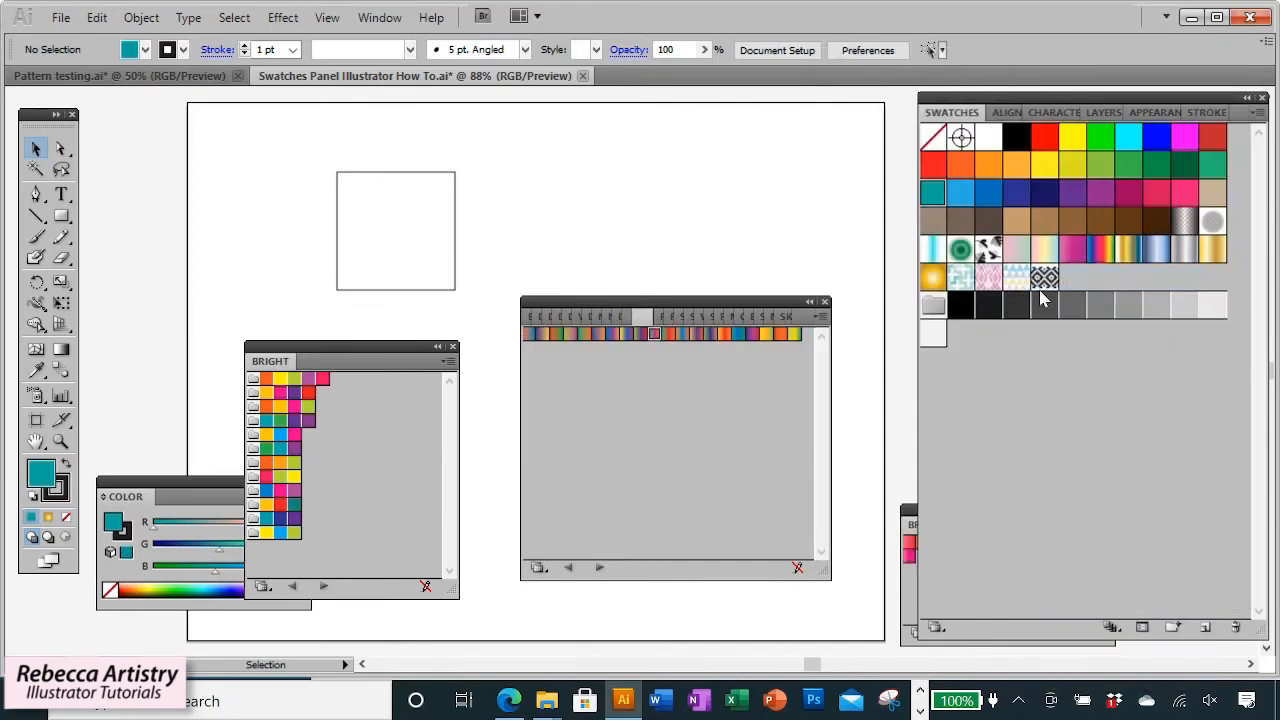
{"action": "left_click", "coordinate": [821, 316]}
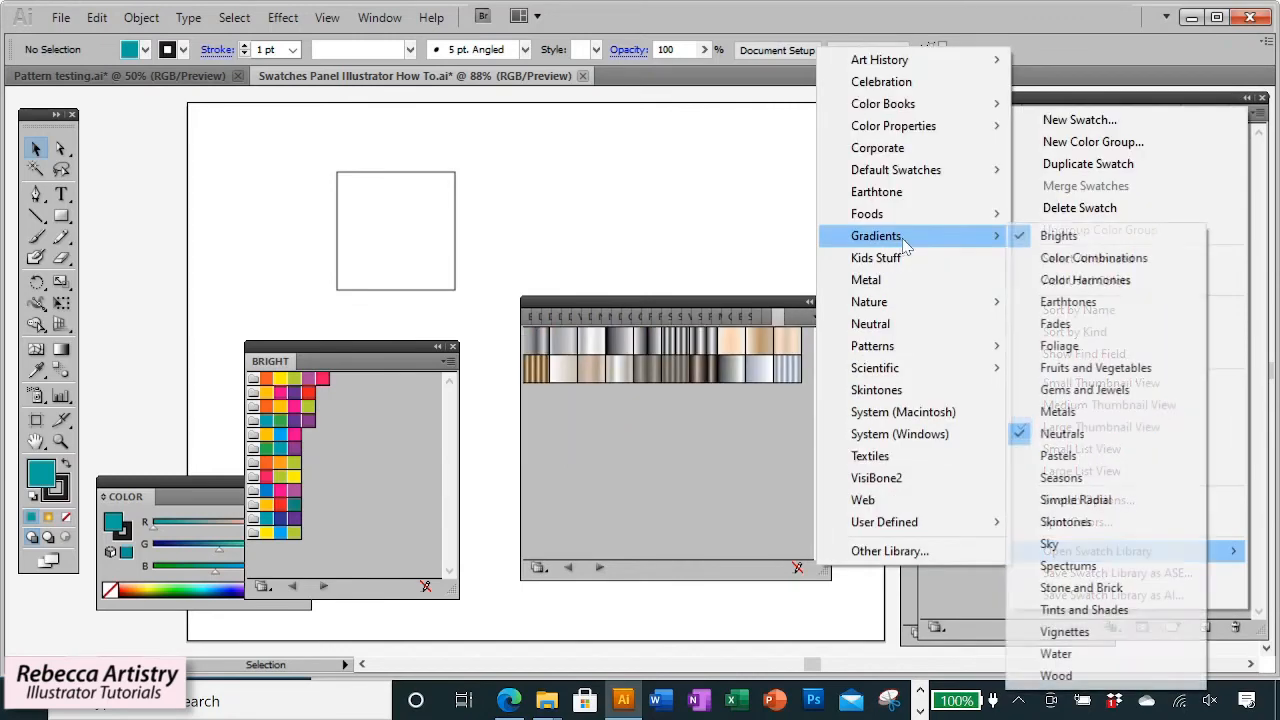
{"action": "left_click", "coordinate": [1074, 417]}
View the Metals library as large thumbnails and add several metal gradients to the Swatches panel.
{"action": "left_click", "coordinate": [821, 316]}
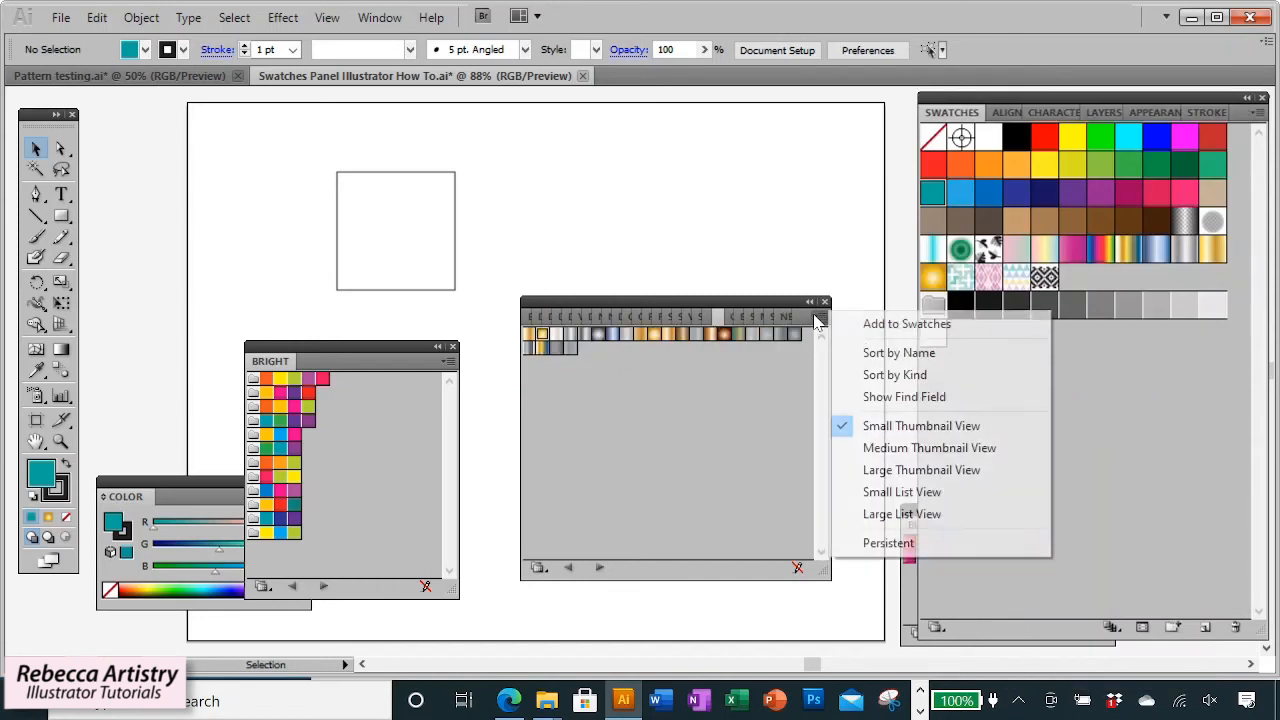
{"action": "left_click", "coordinate": [908, 471]}
{"action": "left_click", "coordinate": [546, 343]}
{"action": "left_click", "coordinate": [564, 343]}
{"action": "left_click", "coordinate": [593, 343]}
{"action": "left_click", "coordinate": [621, 347]}
{"action": "left_click", "coordinate": [650, 351]}
{"action": "left_click", "coordinate": [680, 350]}
{"action": "left_click", "coordinate": [706, 347]}
{"action": "left_click", "coordinate": [758, 350]}
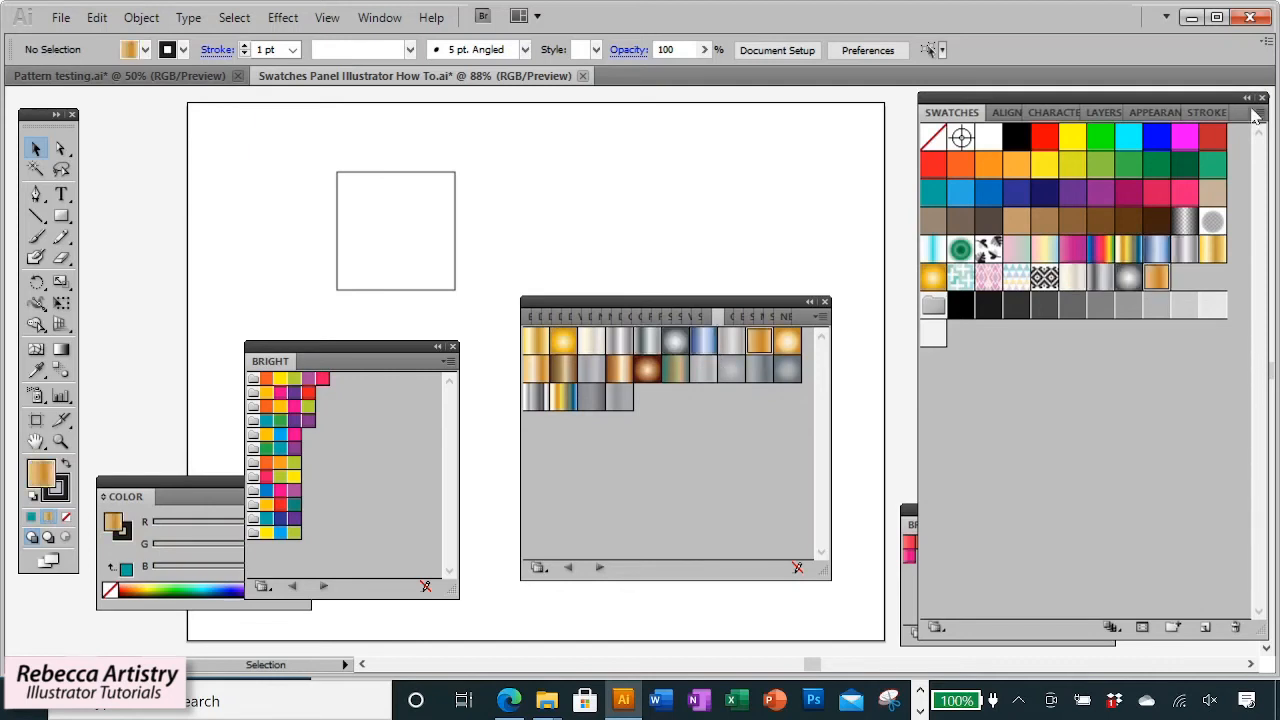
{"action": "left_click", "coordinate": [541, 350]}
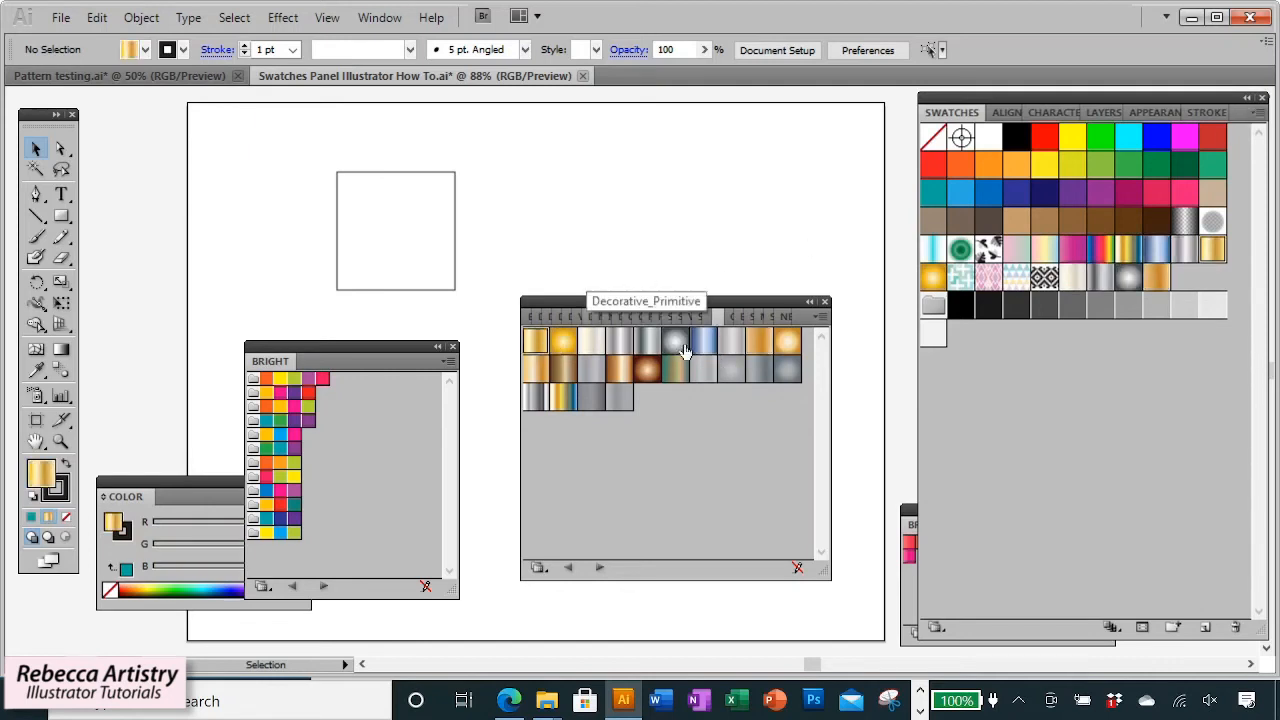
{"action": "left_click", "coordinate": [563, 341]}
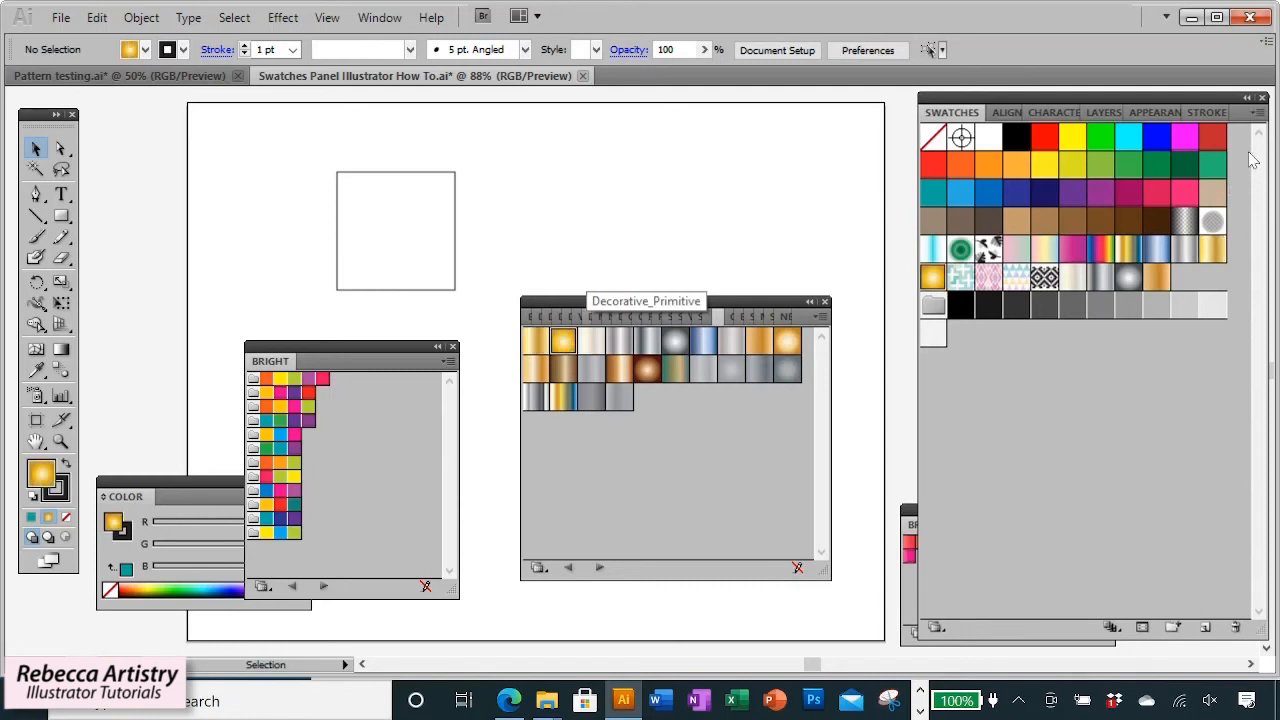
Open the Basic Graphics_Dots pattern swatch library.
{"action": "left_click", "coordinate": [1258, 112]}
{"action": "mouse_move", "coordinate": [1110, 558]}
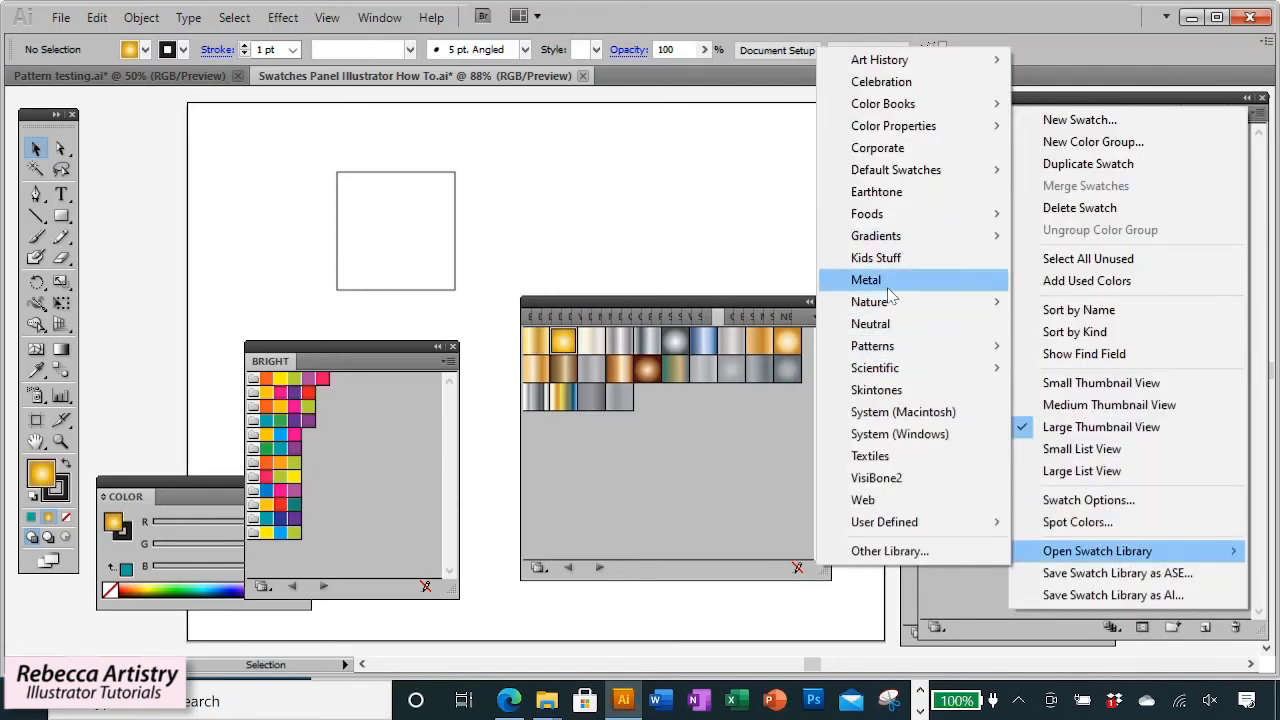
{"action": "mouse_move", "coordinate": [891, 350]}
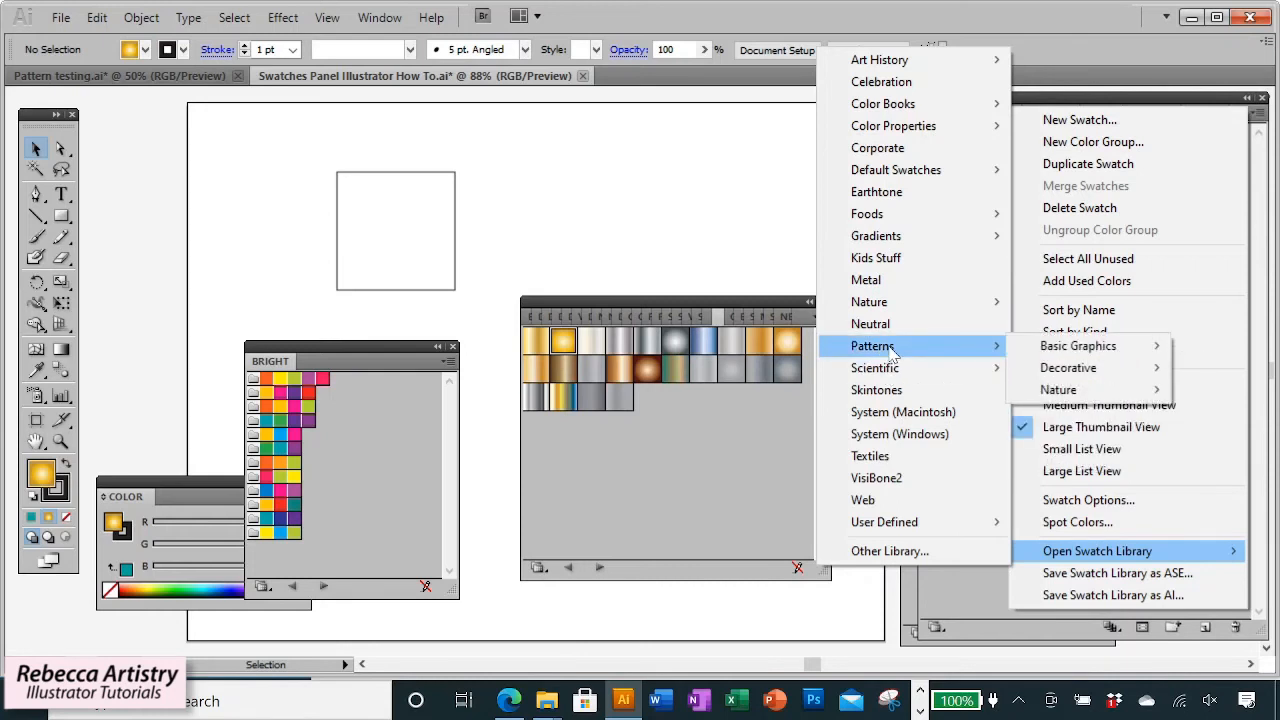
{"action": "mouse_move", "coordinate": [1105, 352]}
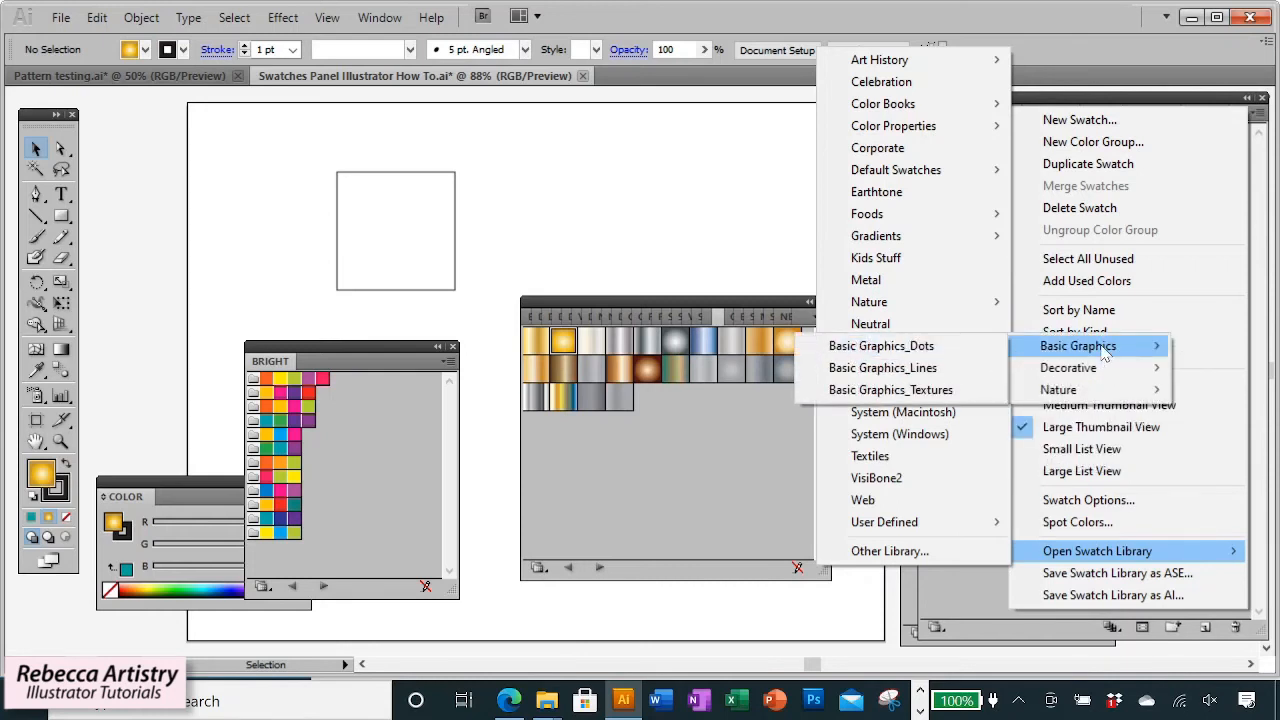
{"action": "left_click", "coordinate": [945, 346]}
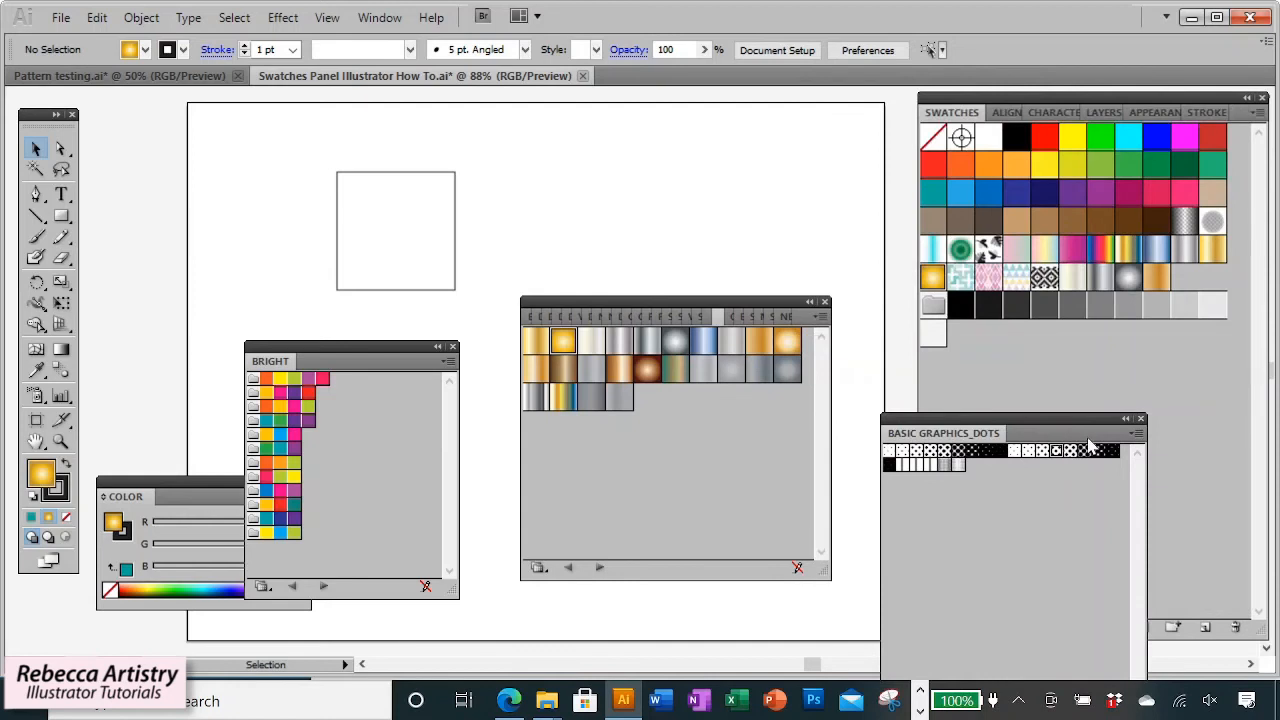
Switch the Basic Graphics_Dots library to large thumbnails and move its panel higher up.
{"action": "left_click", "coordinate": [1136, 433]}
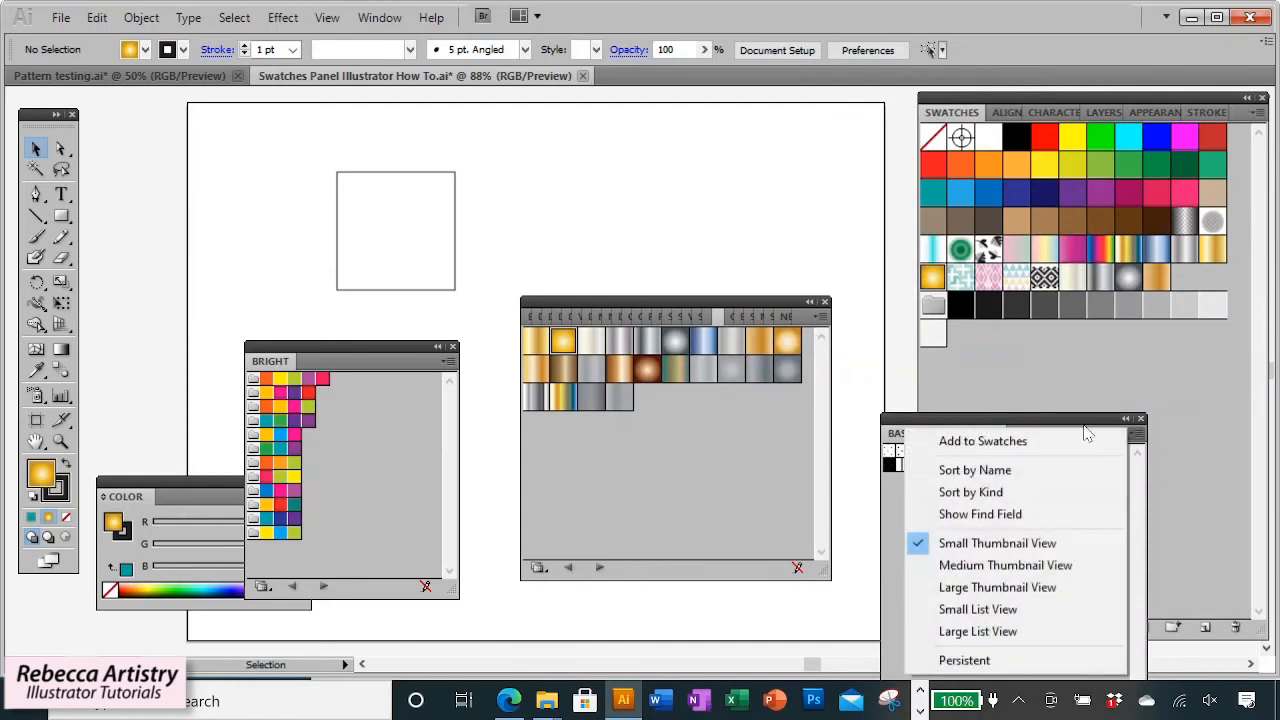
{"action": "left_click", "coordinate": [975, 588]}
{"action": "left_click_drag", "start_coordinate": [1035, 418], "coordinate": [720, 162]}
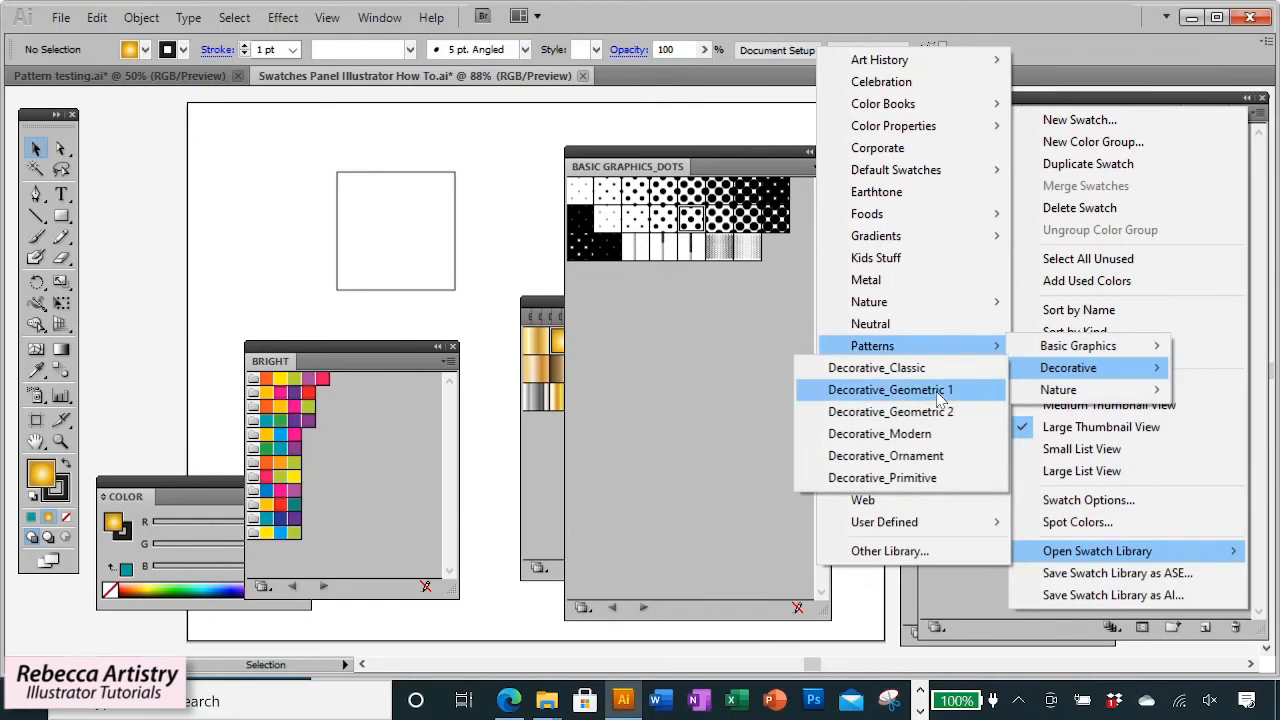
Bring up the Decorative_Geometric 1 pattern library and view it as large thumbnails.
{"action": "left_click", "coordinate": [936, 391]}
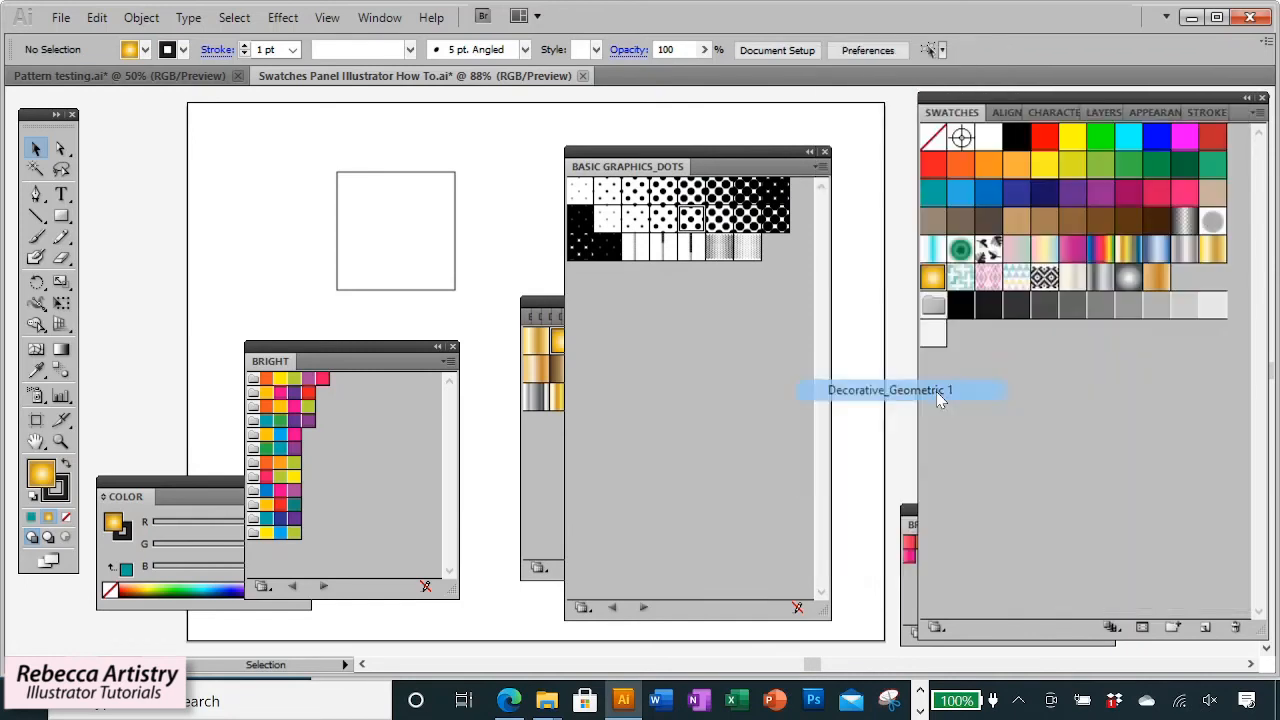
{"action": "left_click", "coordinate": [820, 316]}
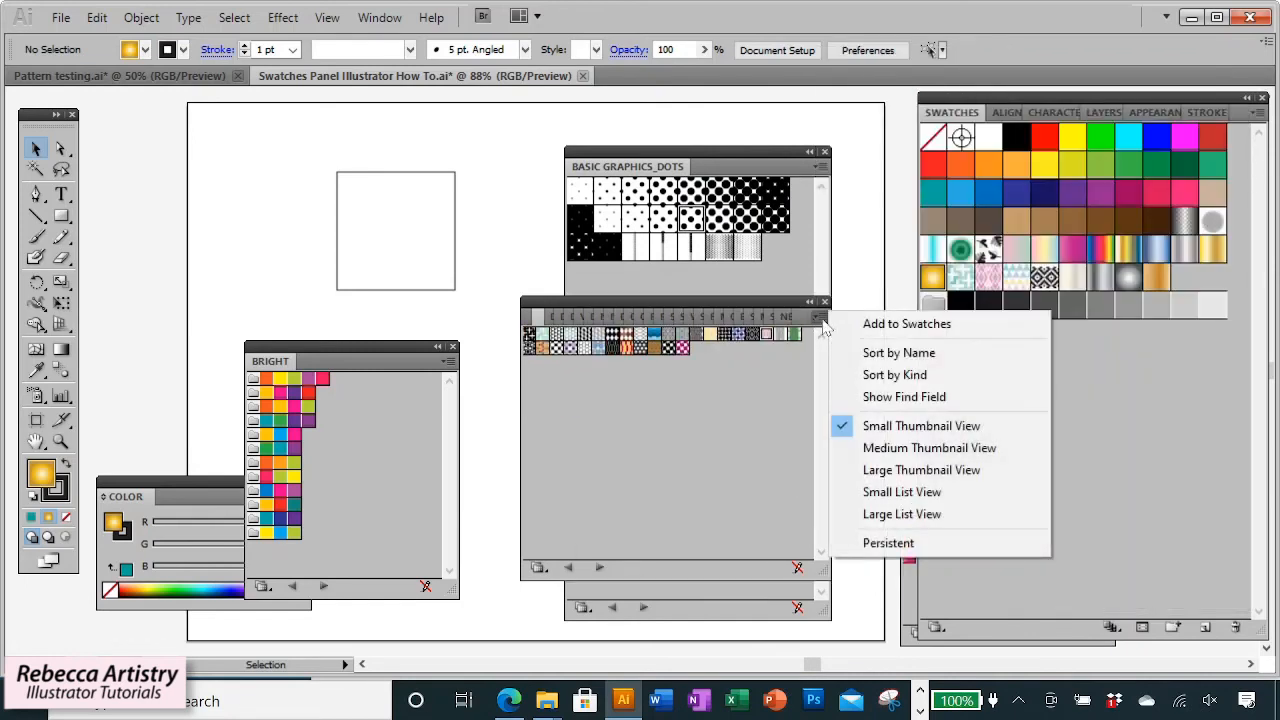
{"action": "left_click", "coordinate": [910, 470]}
Select the square and fill it with several Decorative_Geometric pattern swatches in turn.
{"action": "left_click", "coordinate": [456, 282]}
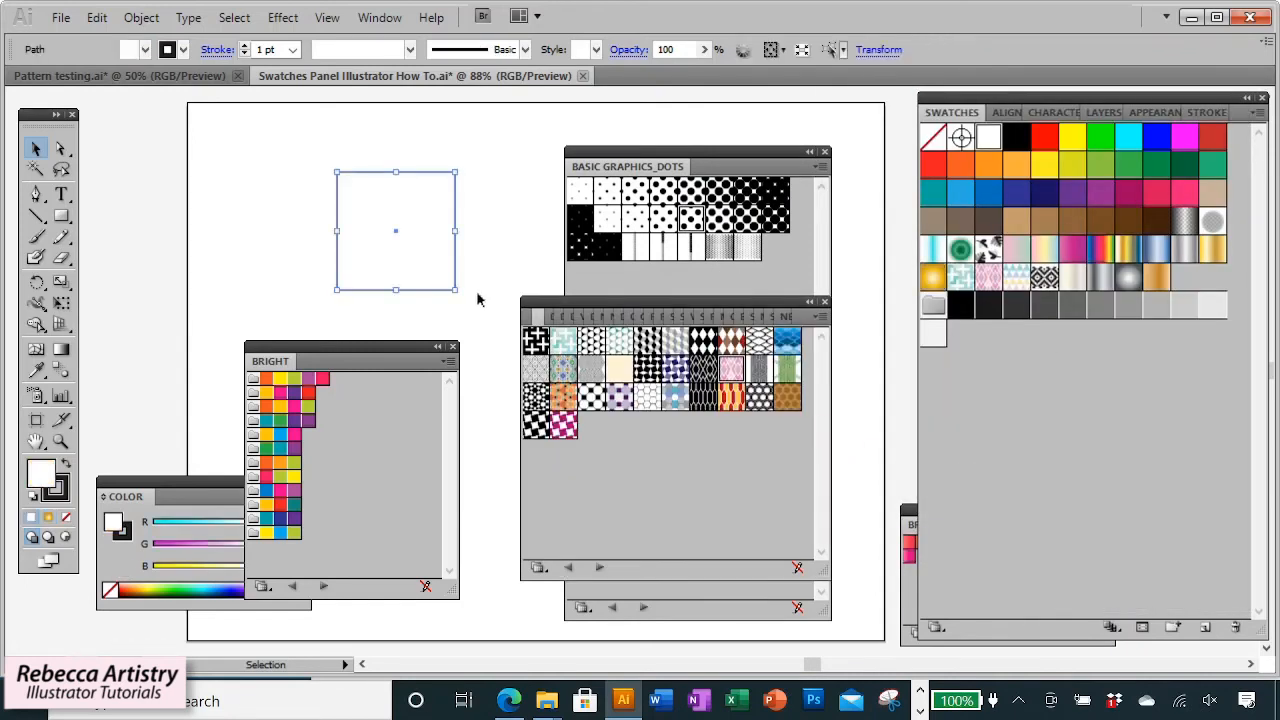
{"action": "left_click", "coordinate": [735, 374]}
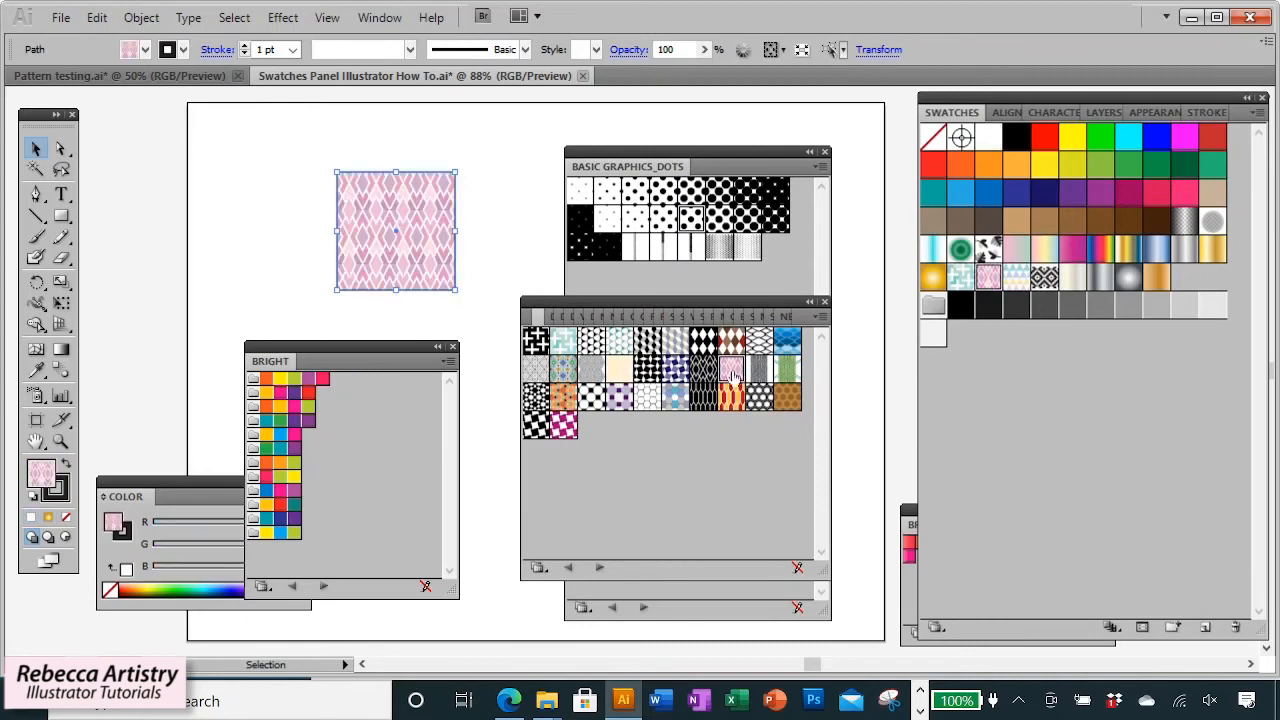
{"action": "left_click", "coordinate": [672, 398]}
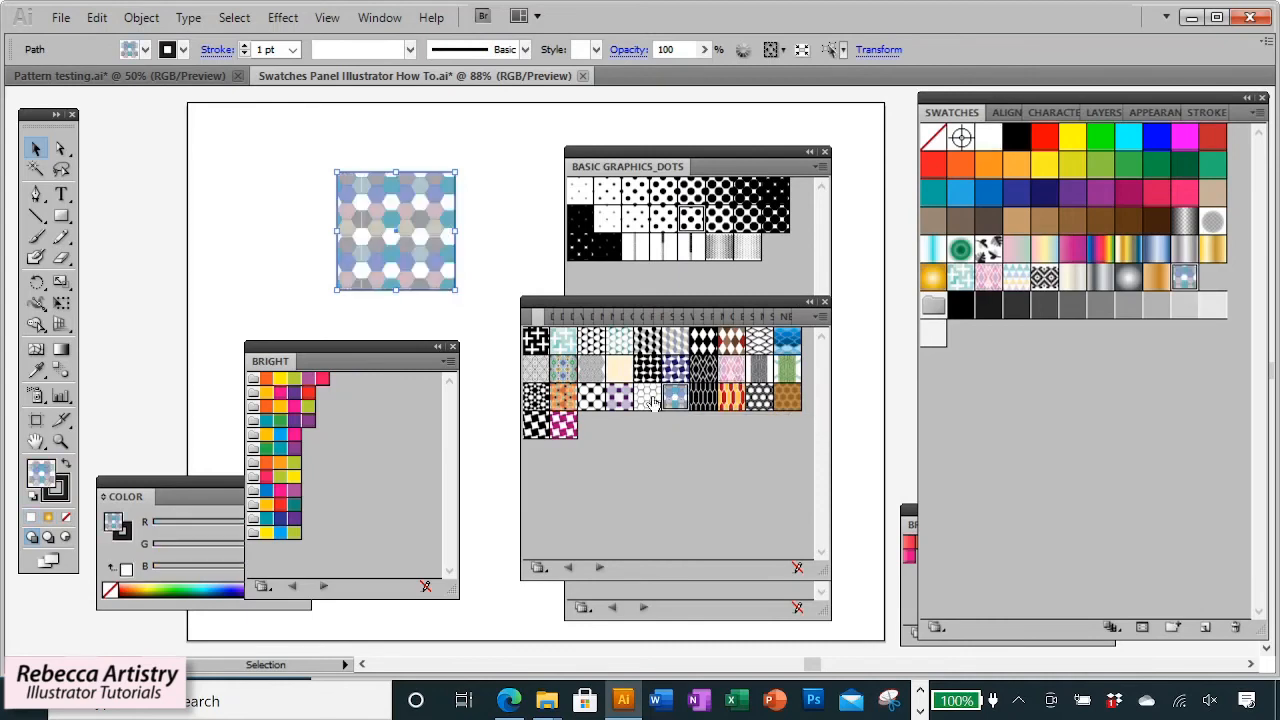
{"action": "left_click", "coordinate": [591, 398]}
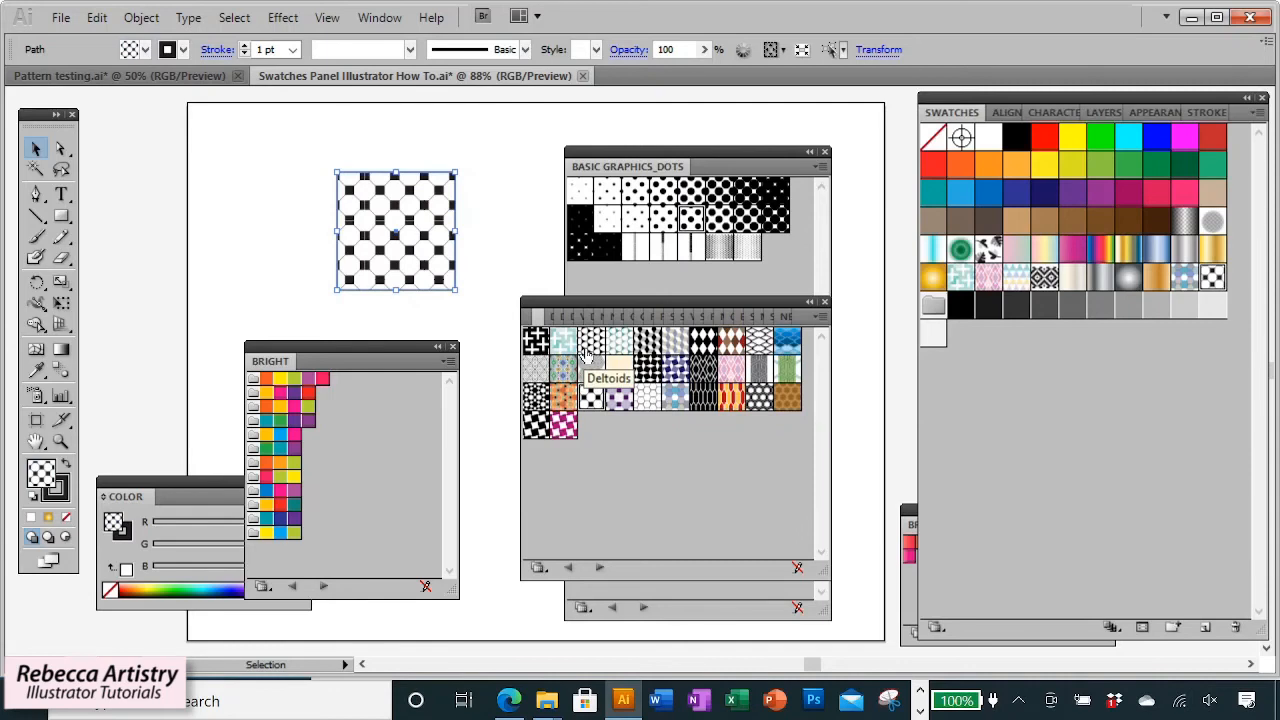
{"action": "left_click", "coordinate": [536, 342]}
Open the Textiles swatch library.
{"action": "left_click", "coordinate": [1247, 112]}
{"action": "mouse_move", "coordinate": [1097, 551]}
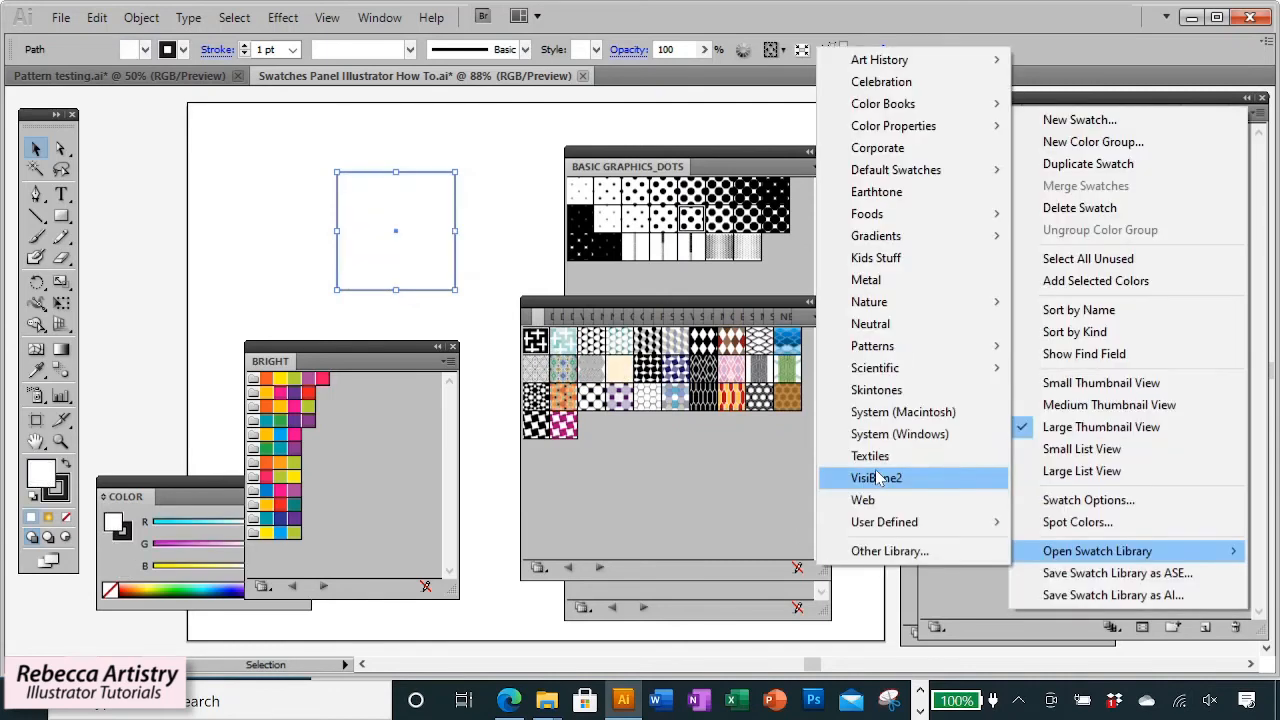
{"action": "left_click", "coordinate": [878, 462]}
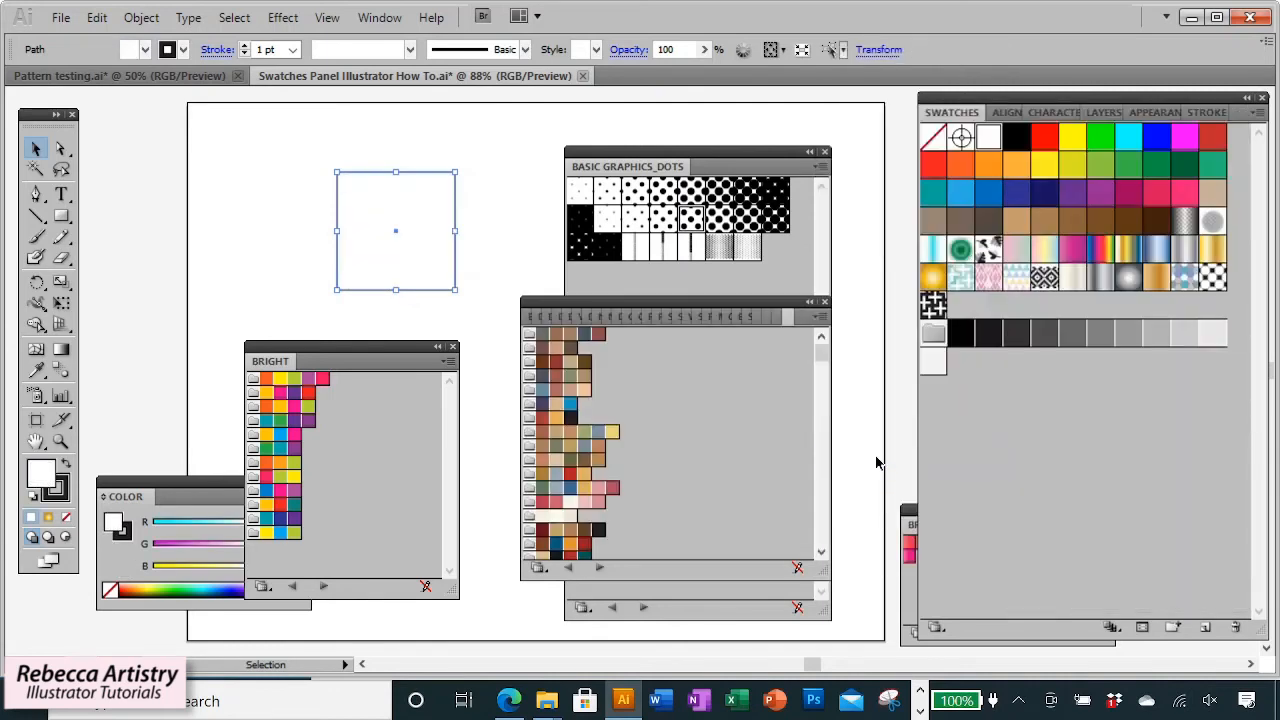
Fill the square with a brown color from the Textiles library.
{"action": "left_click_drag", "start_coordinate": [670, 311], "coordinate": [658, 293]}
{"action": "left_click", "coordinate": [543, 318]}
{"action": "left_click", "coordinate": [587, 318]}
{"action": "left_click", "coordinate": [544, 360]}
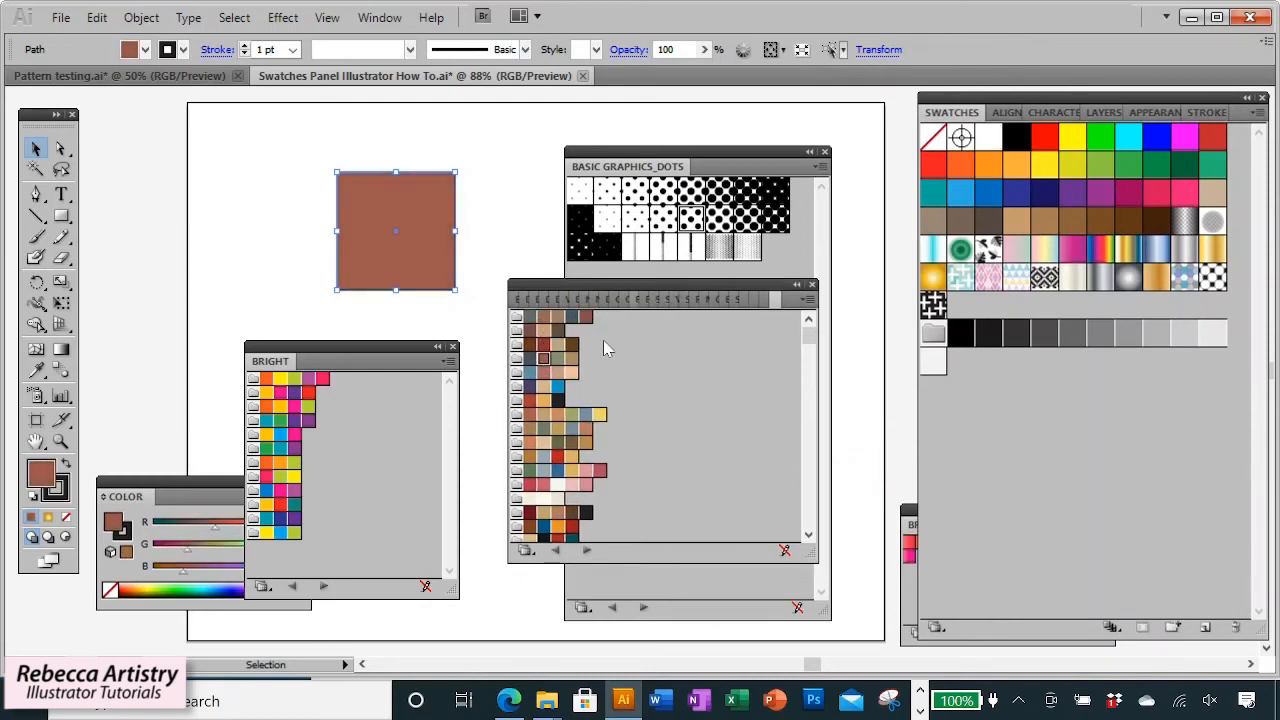
Rearrange the open library panels and close the library groups, including Basic Graphics_Dots.
{"action": "left_click_drag", "start_coordinate": [323, 355], "coordinate": [465, 363]}
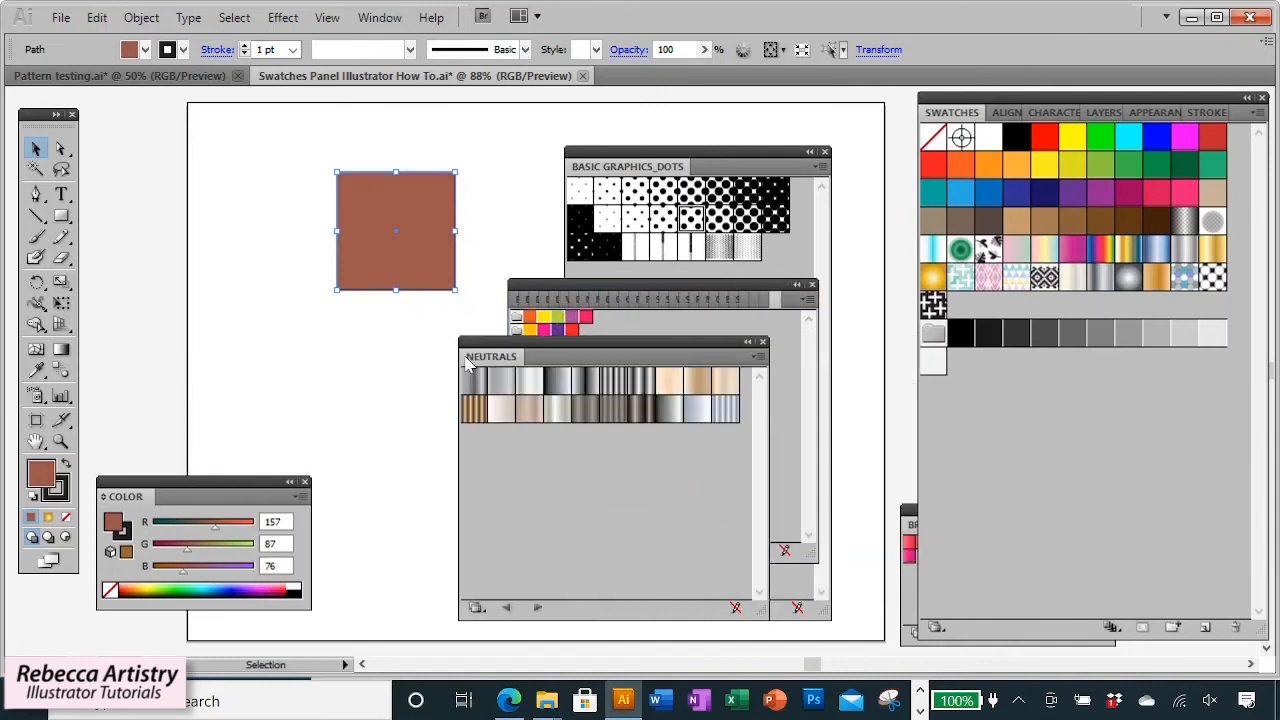
{"action": "left_click_drag", "start_coordinate": [730, 150], "coordinate": [783, 203]}
{"action": "left_click_drag", "start_coordinate": [525, 287], "coordinate": [249, 228]}
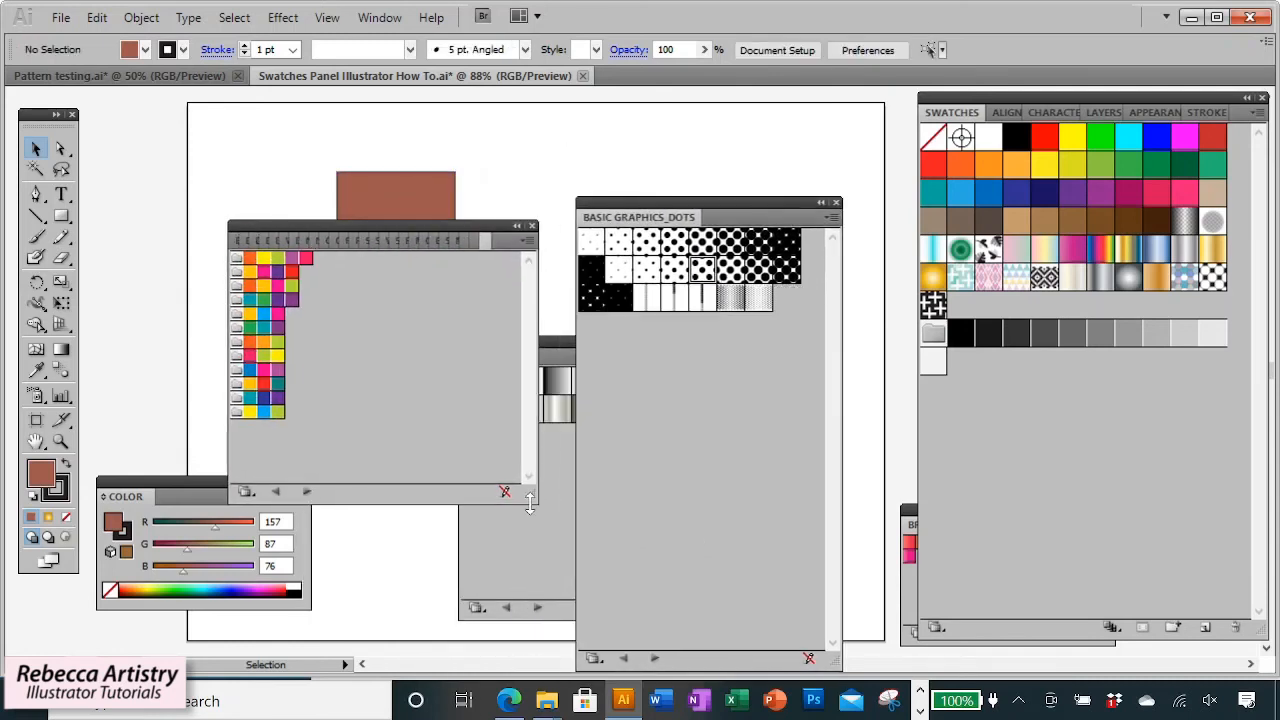
{"action": "left_click_drag", "start_coordinate": [531, 495], "coordinate": [603, 550]}
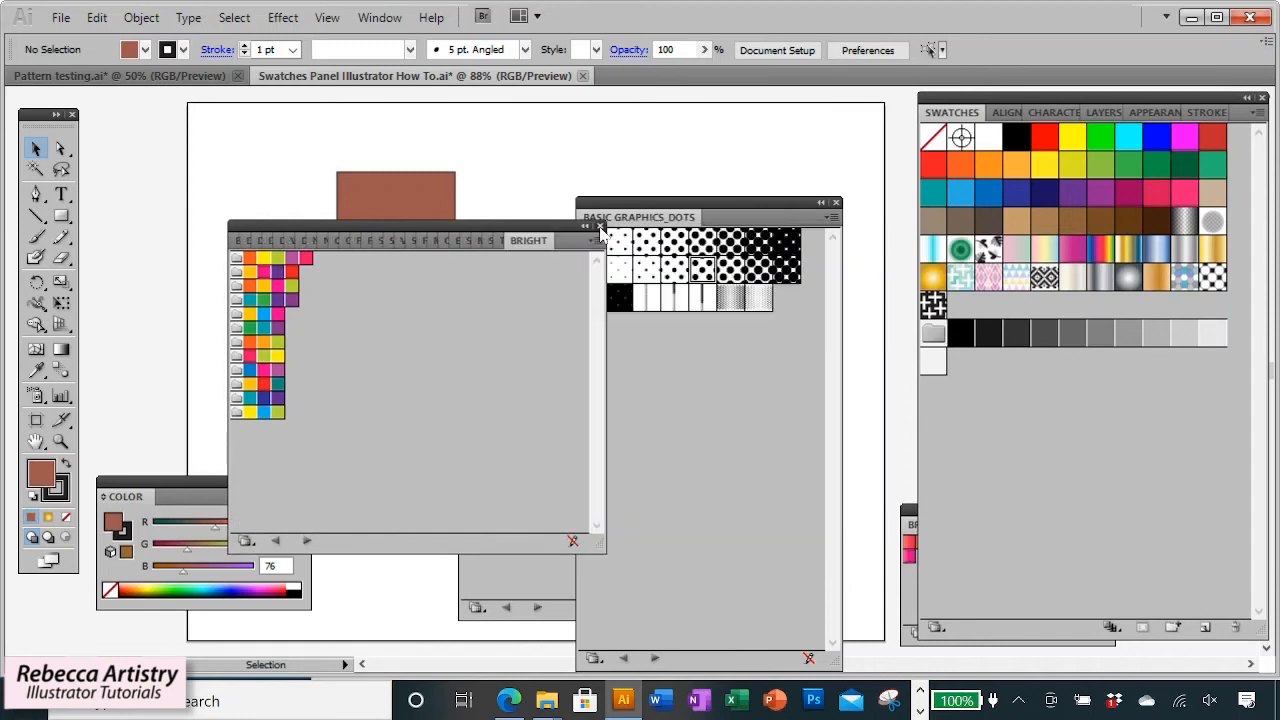
{"action": "left_click", "coordinate": [597, 228]}
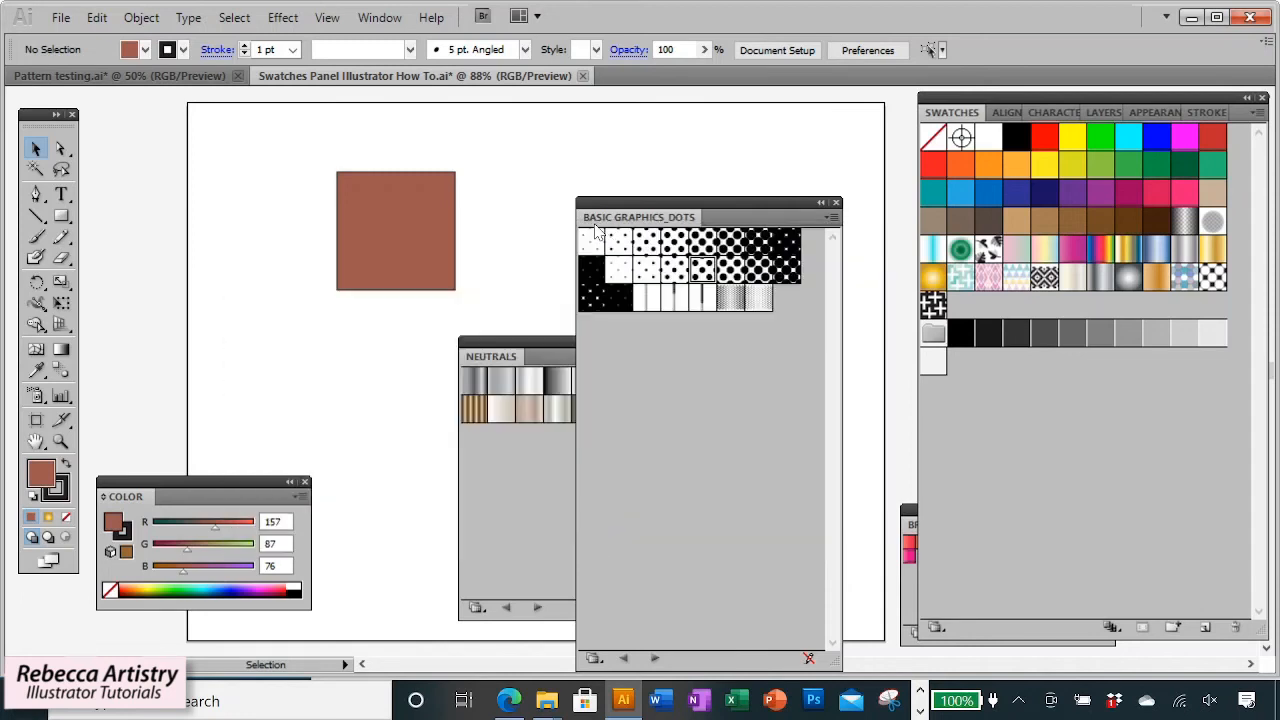
{"action": "left_click", "coordinate": [837, 204]}
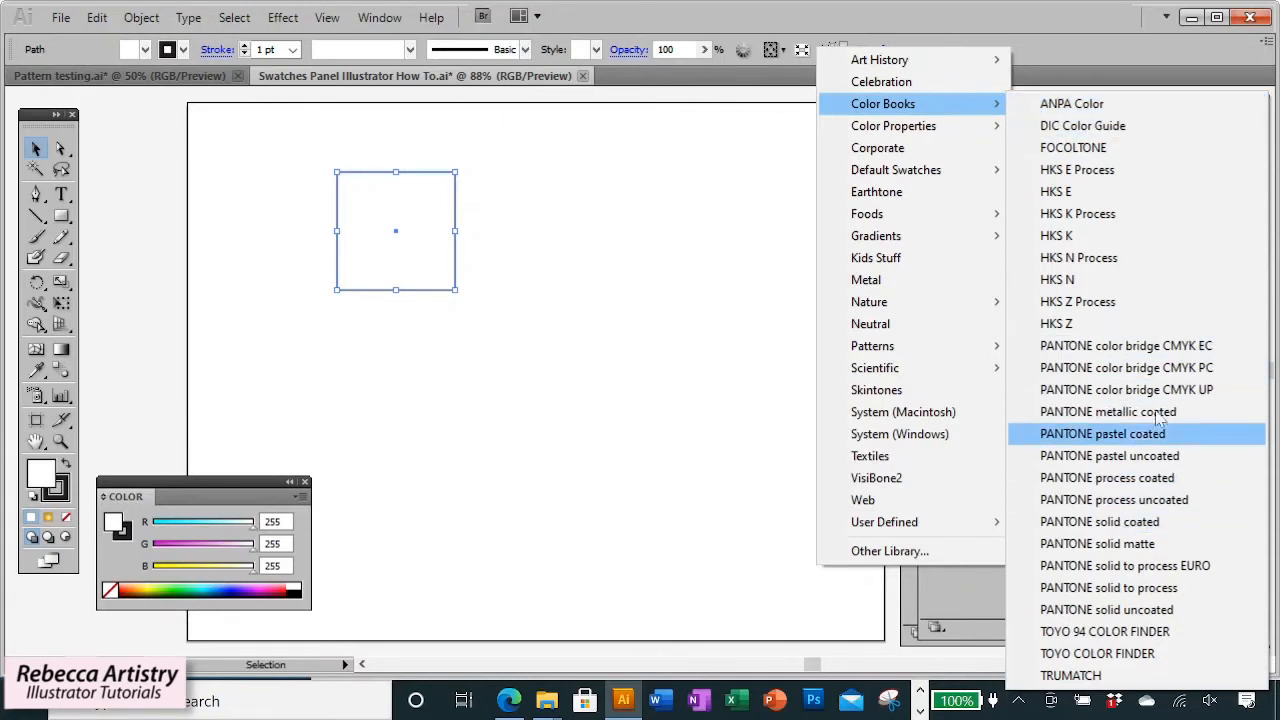
Open the PANTONE solid matte library, enlarge and move its panel, and fill the square with several Pantone colors.
{"action": "left_click", "coordinate": [1150, 545]}
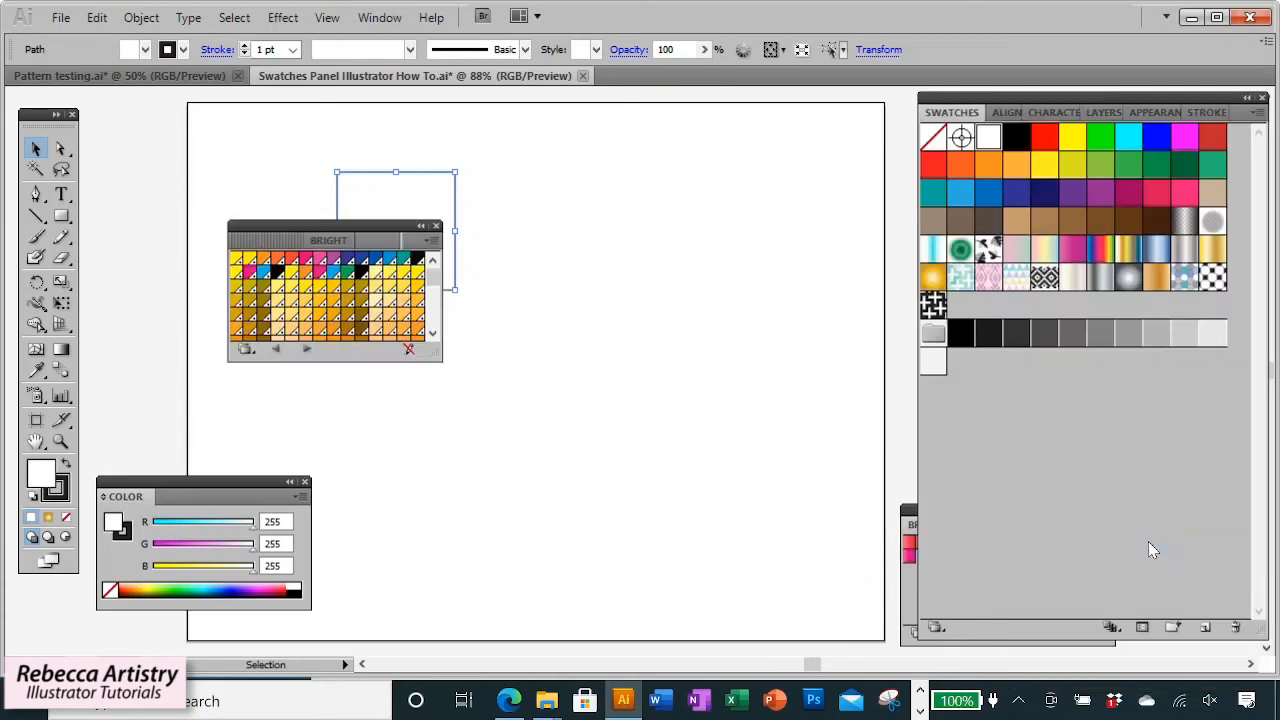
{"action": "left_click_drag", "start_coordinate": [436, 355], "coordinate": [658, 540]}
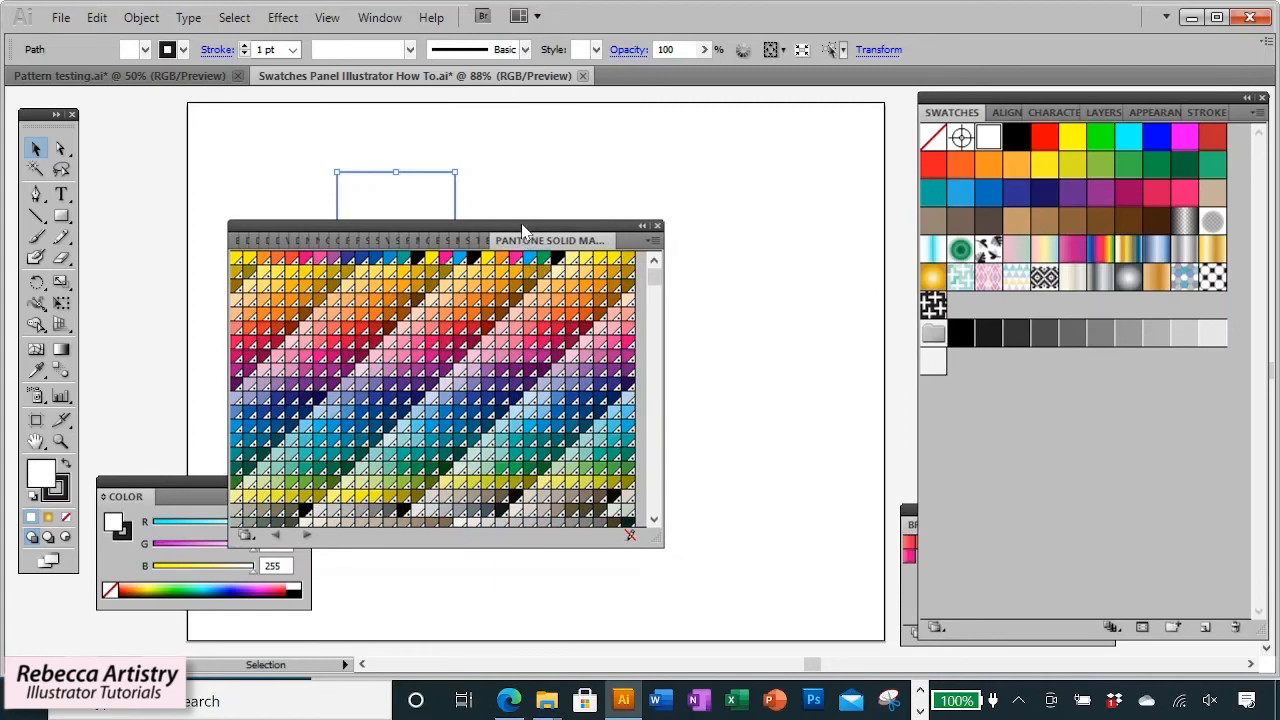
{"action": "left_click_drag", "start_coordinate": [527, 238], "coordinate": [691, 268]}
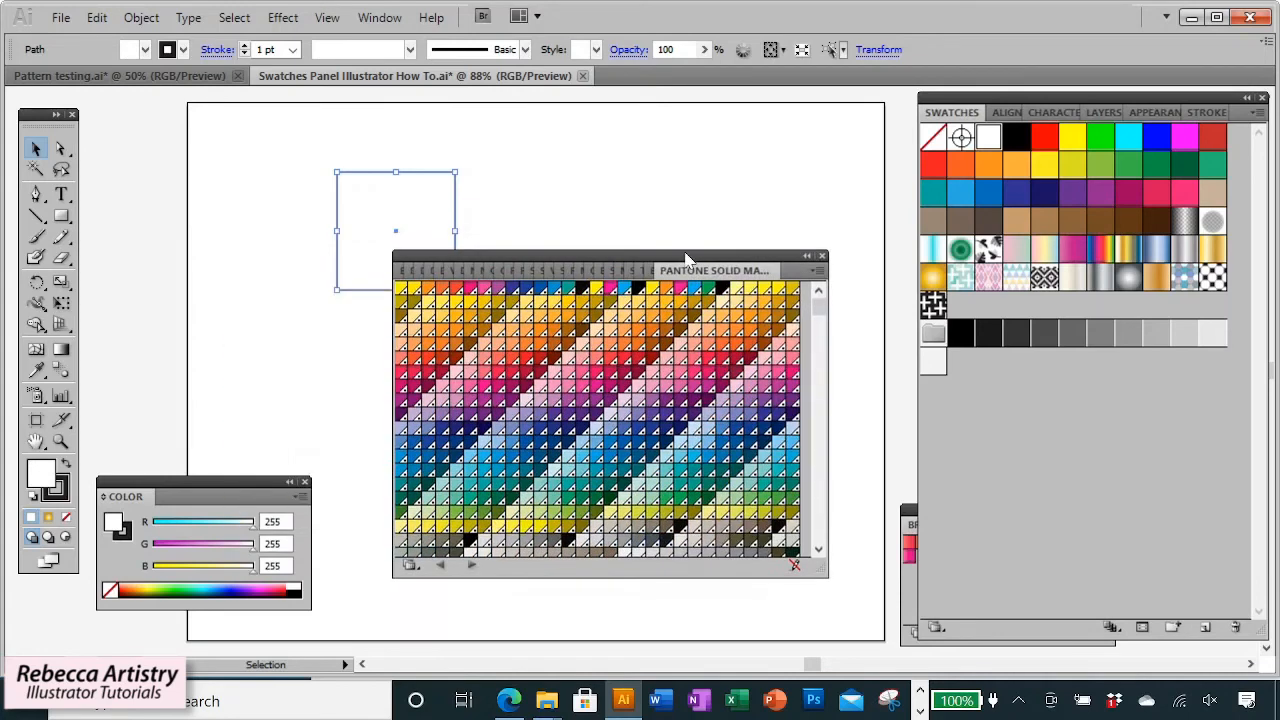
{"action": "left_click", "coordinate": [597, 311]}
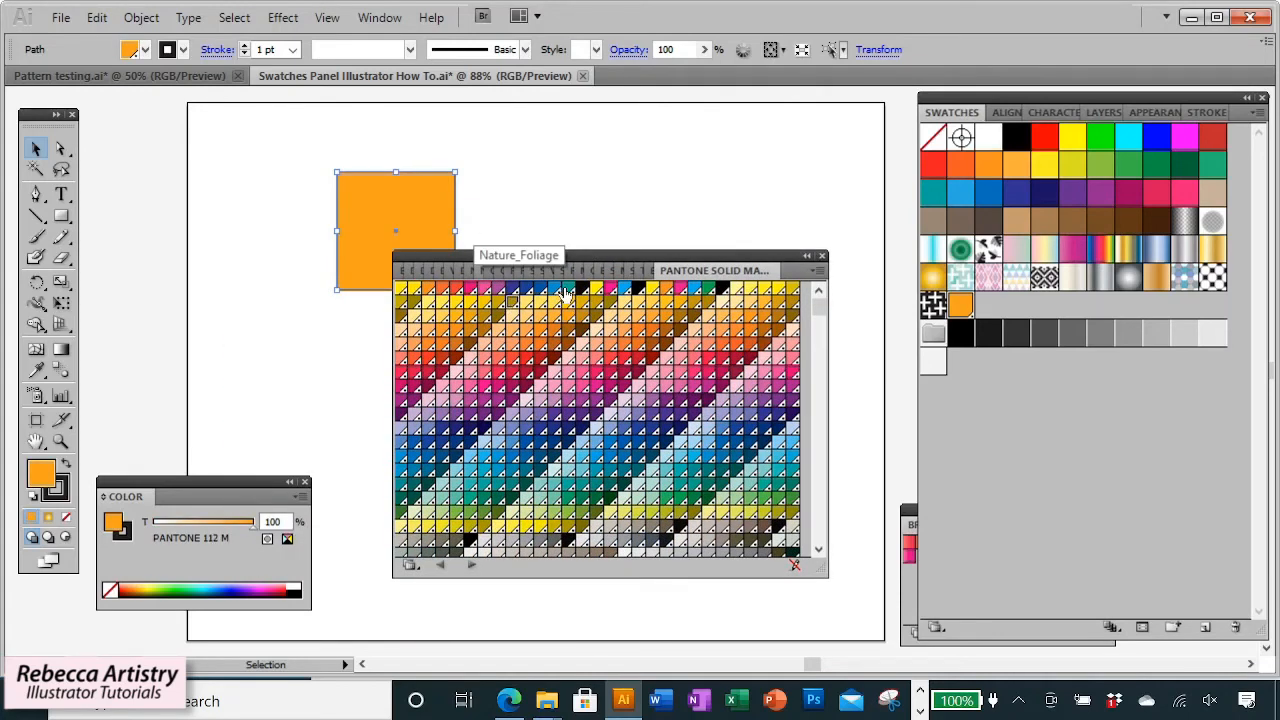
{"action": "left_click", "coordinate": [556, 290]}
{"action": "left_click", "coordinate": [568, 290]}
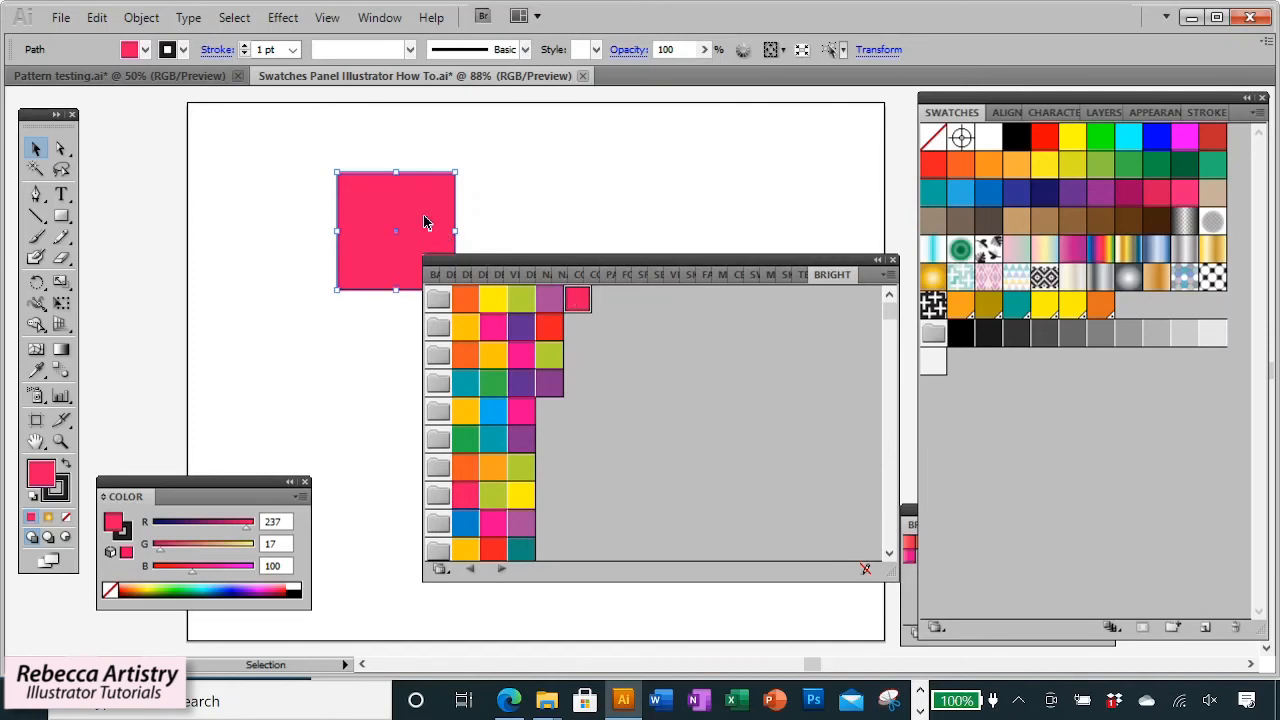
Duplicate the square into a row of three and fill the middle one green and the right one teal from the Bright library.
{"action": "left_click_drag", "start_coordinate": [424, 222], "coordinate": [717, 214]}
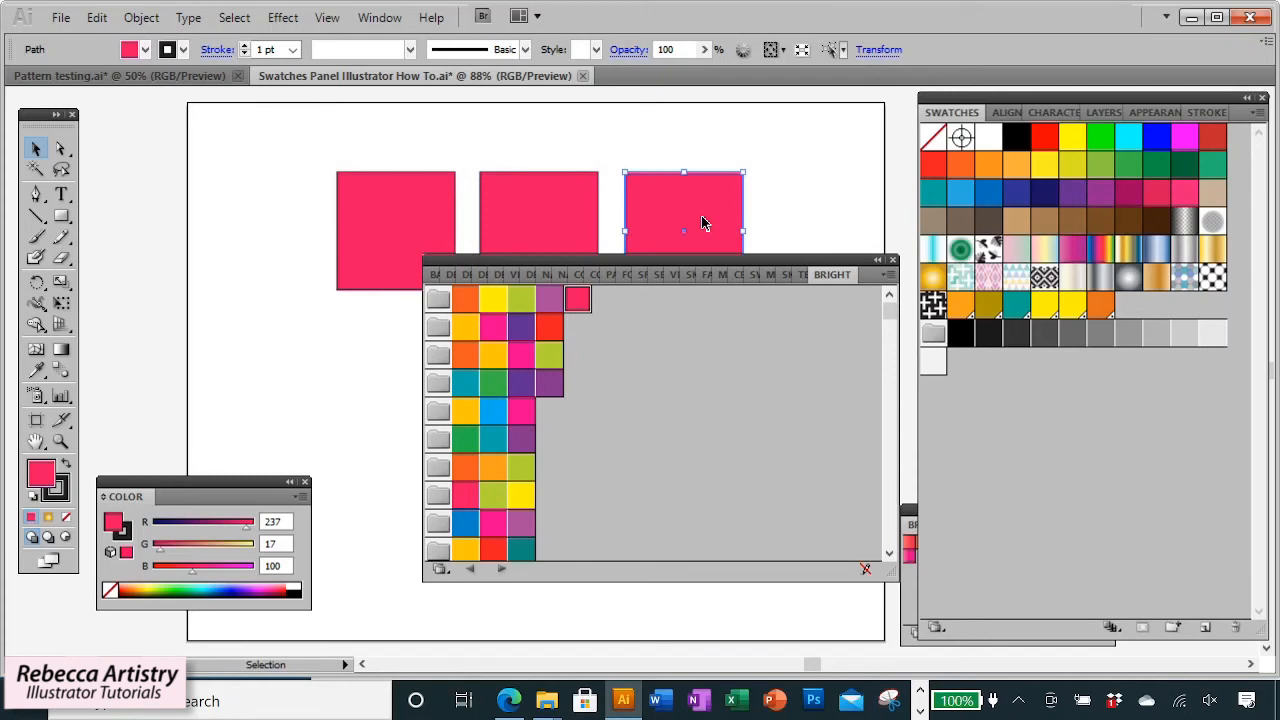
{"action": "left_click", "coordinate": [535, 197]}
{"action": "left_click", "coordinate": [521, 298]}
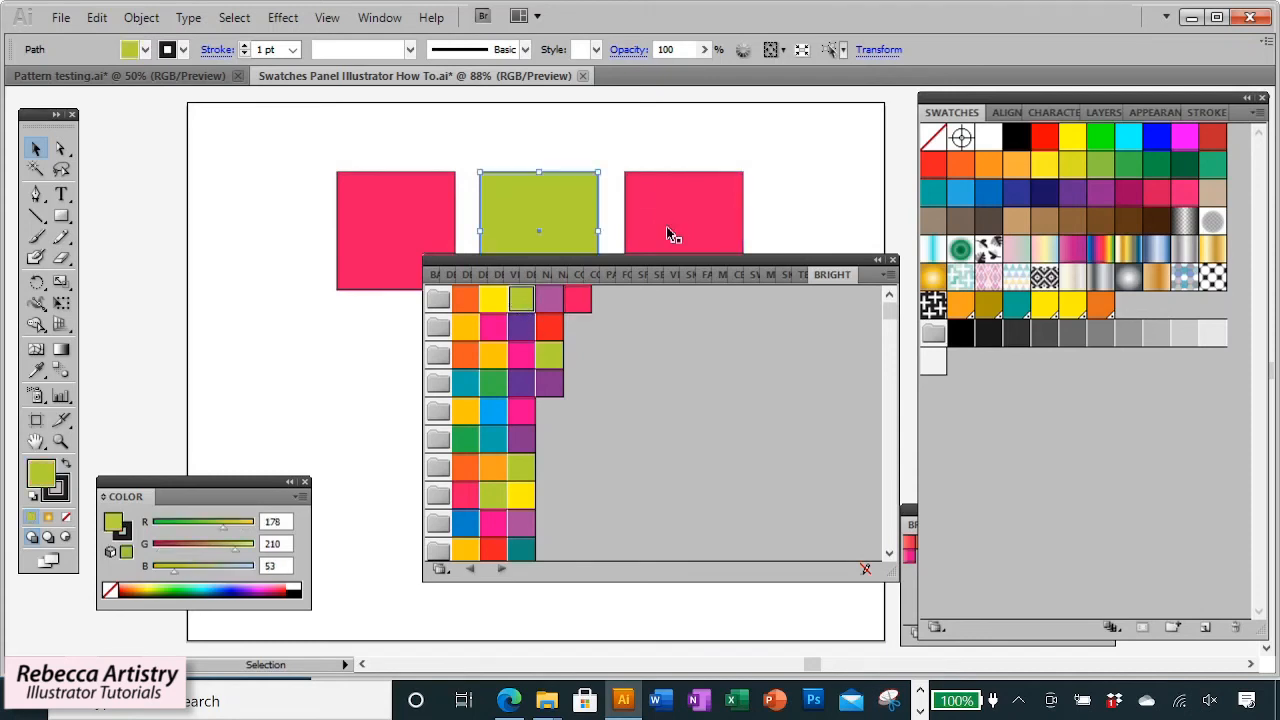
{"action": "left_click", "coordinate": [666, 228]}
{"action": "left_click", "coordinate": [465, 383]}
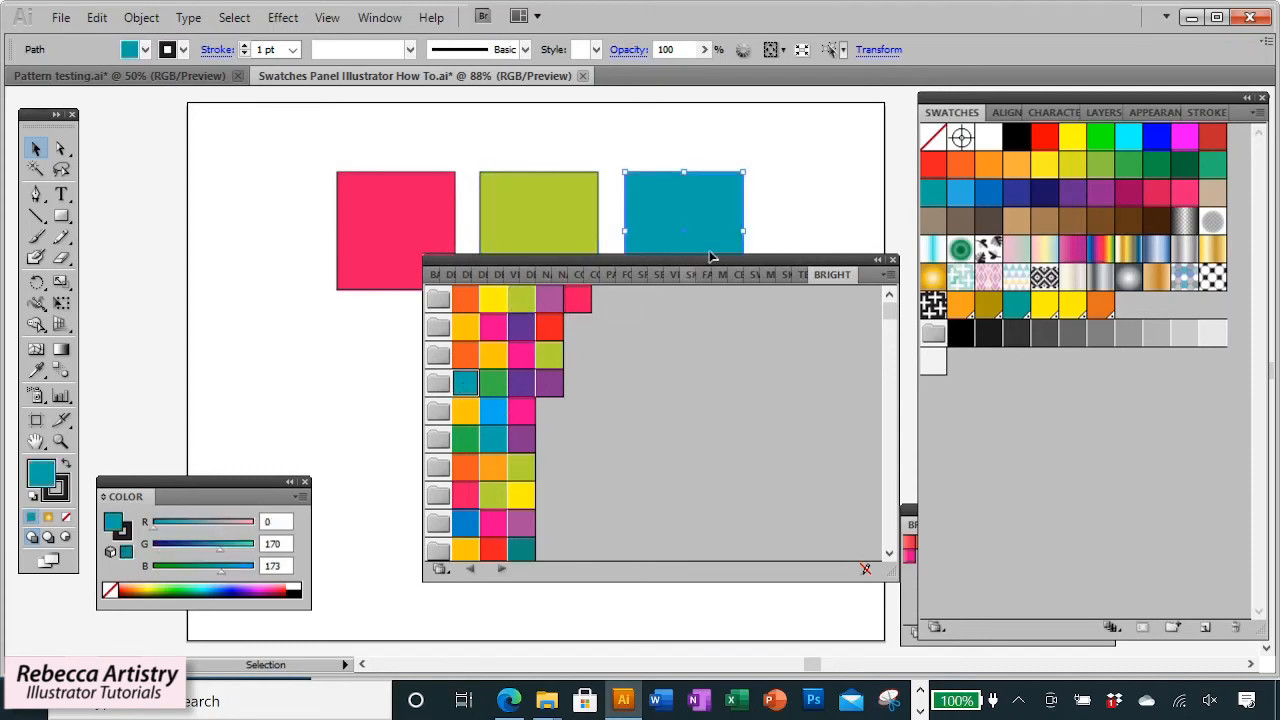
Move the Bright library down and add its pink, green and teal colors to the Swatches panel.
{"action": "left_click_drag", "start_coordinate": [712, 265], "coordinate": [700, 345]}
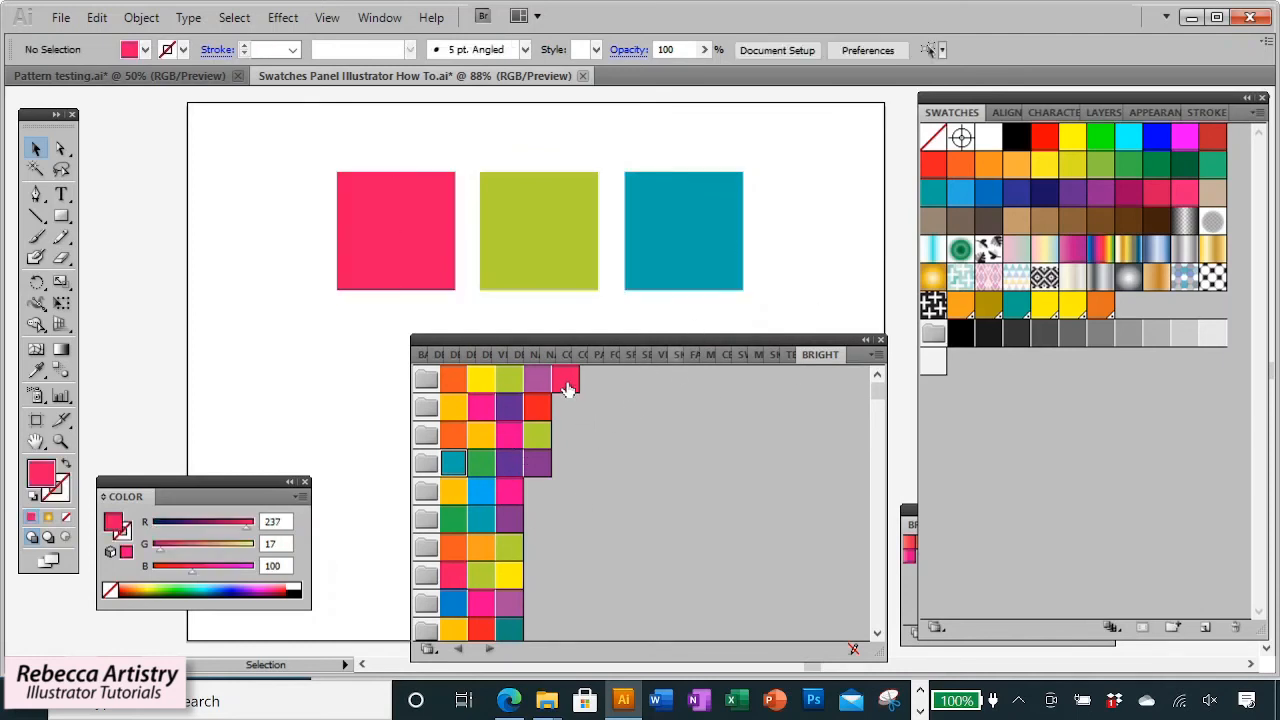
{"action": "left_click", "coordinate": [567, 388]}
{"action": "left_click_drag", "start_coordinate": [567, 388], "coordinate": [1007, 425]}
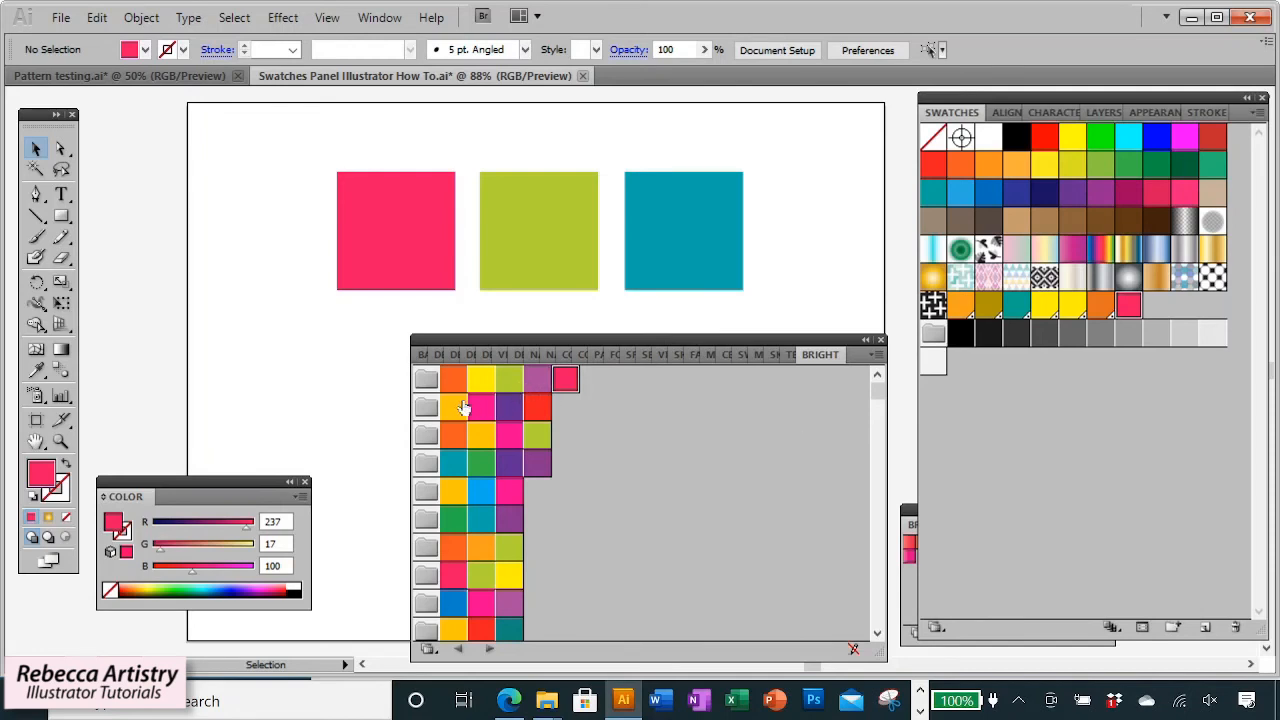
{"action": "left_click_drag", "start_coordinate": [509, 378], "coordinate": [1078, 420]}
{"action": "left_click", "coordinate": [672, 289]}
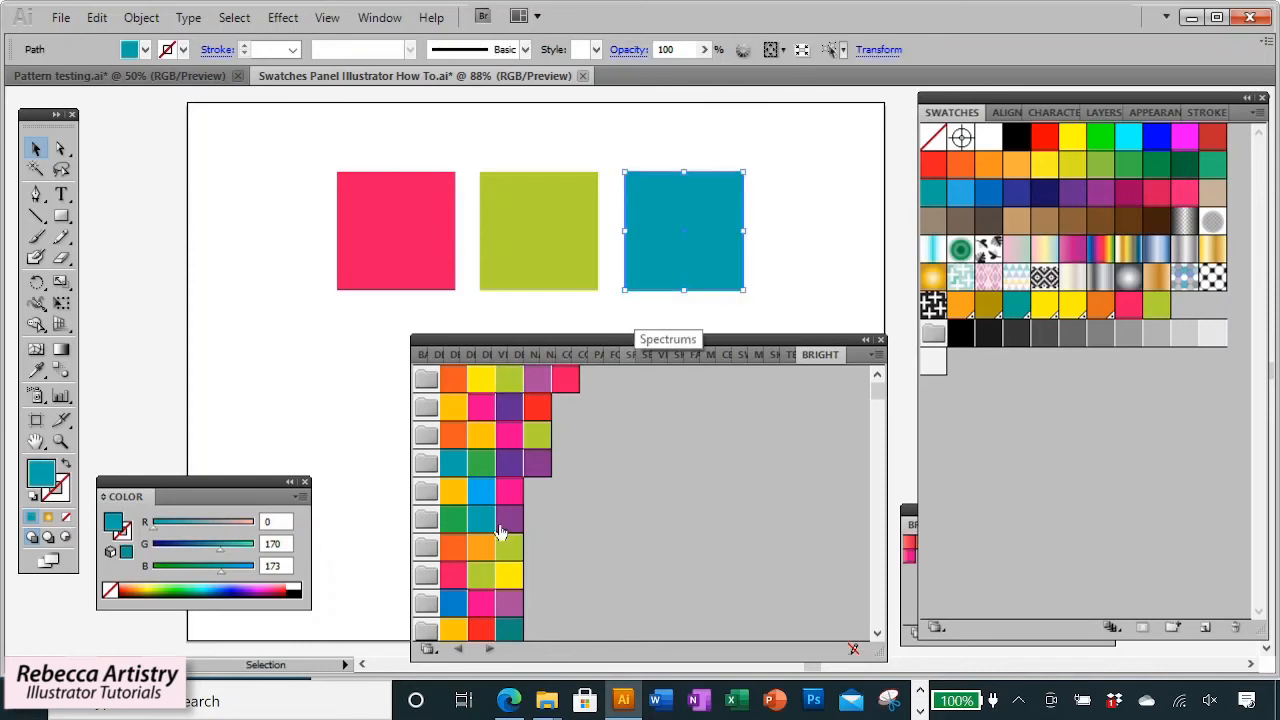
{"action": "left_click_drag", "start_coordinate": [480, 525], "coordinate": [1130, 430]}
Close the Bright library and the remaining collapsed library panel.
{"action": "left_click", "coordinate": [828, 244]}
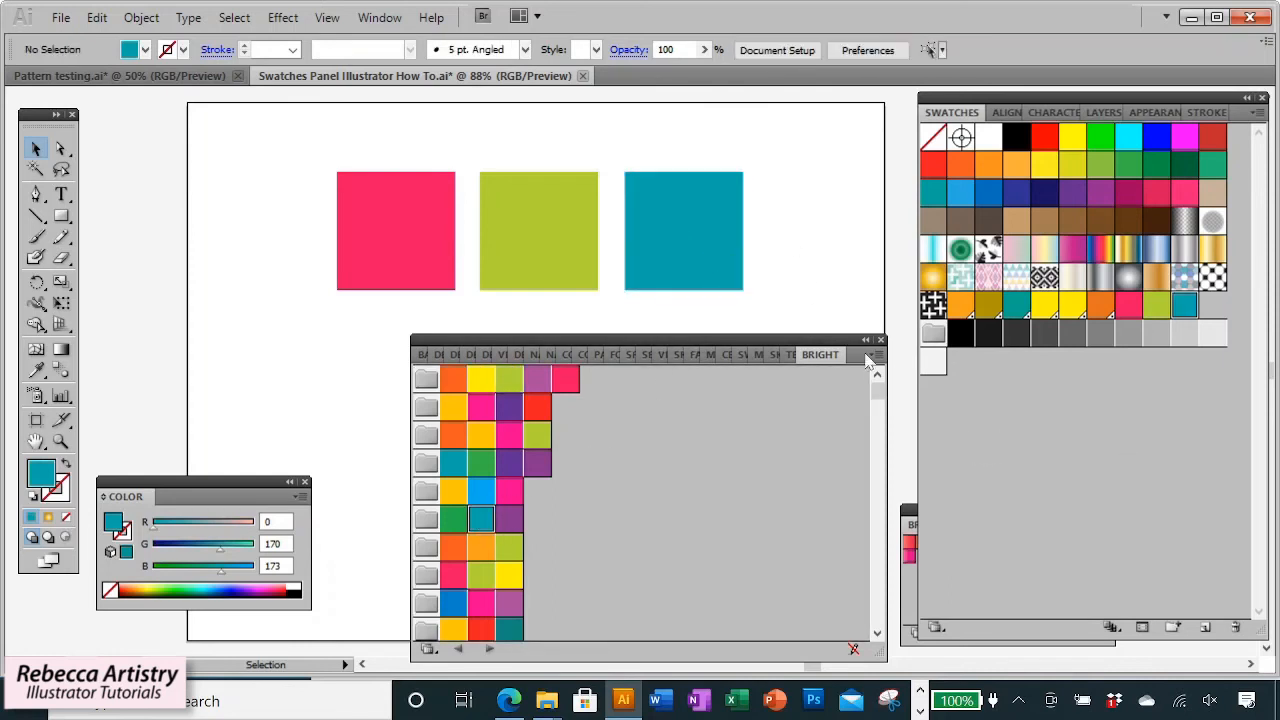
{"action": "left_click", "coordinate": [880, 341]}
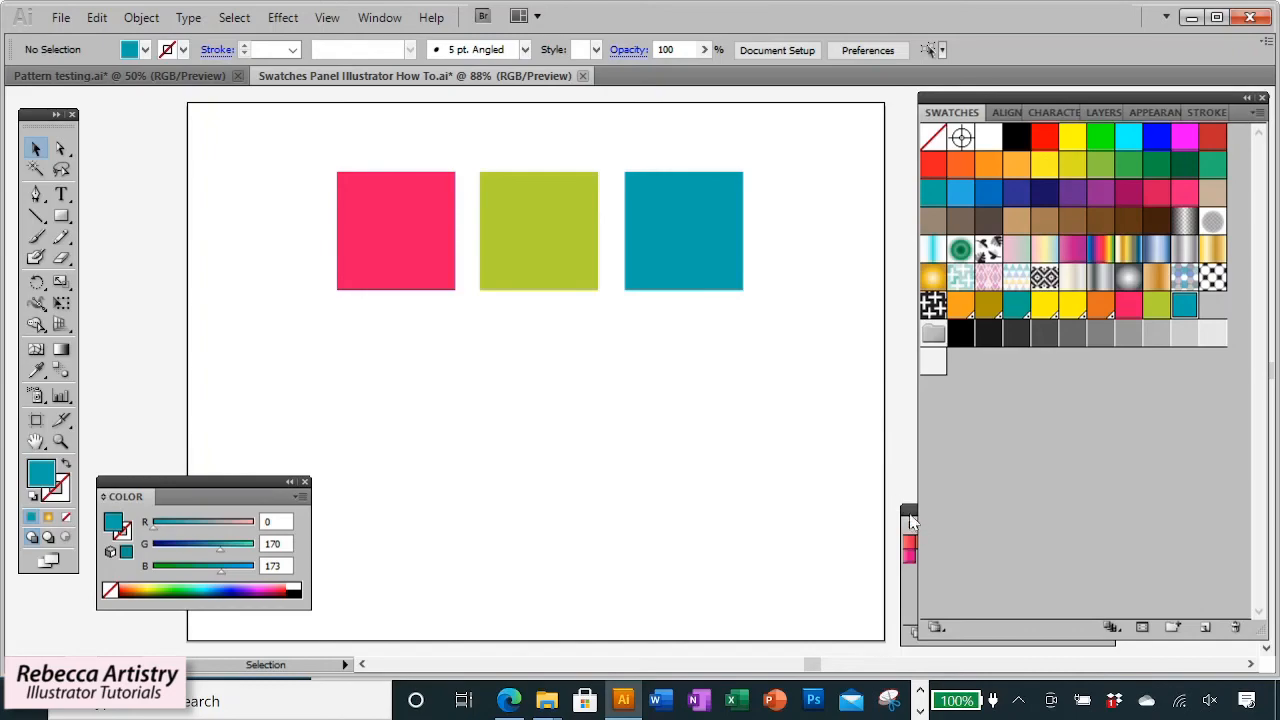
{"action": "left_click_drag", "start_coordinate": [912, 520], "coordinate": [606, 512]}
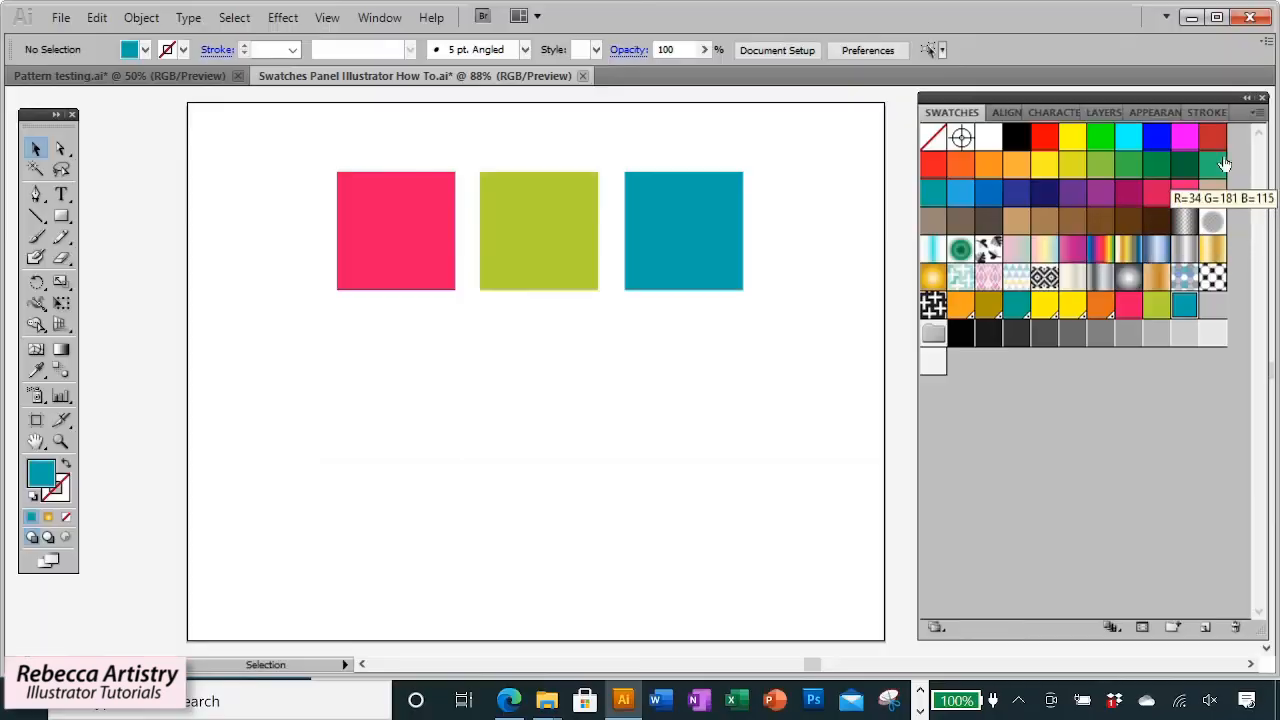
Delete the pink, green and teal swatches from the Swatches panel.
{"action": "left_click", "coordinate": [1257, 113]}
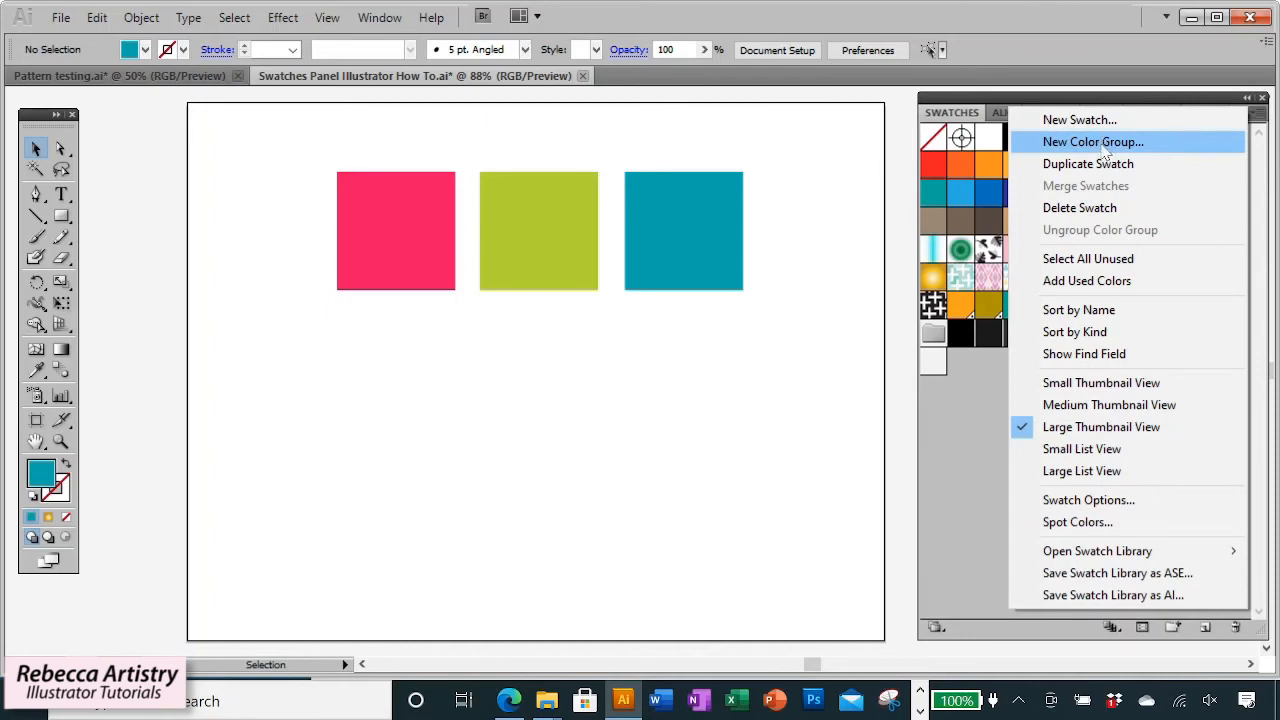
{"action": "left_click", "coordinate": [623, 398]}
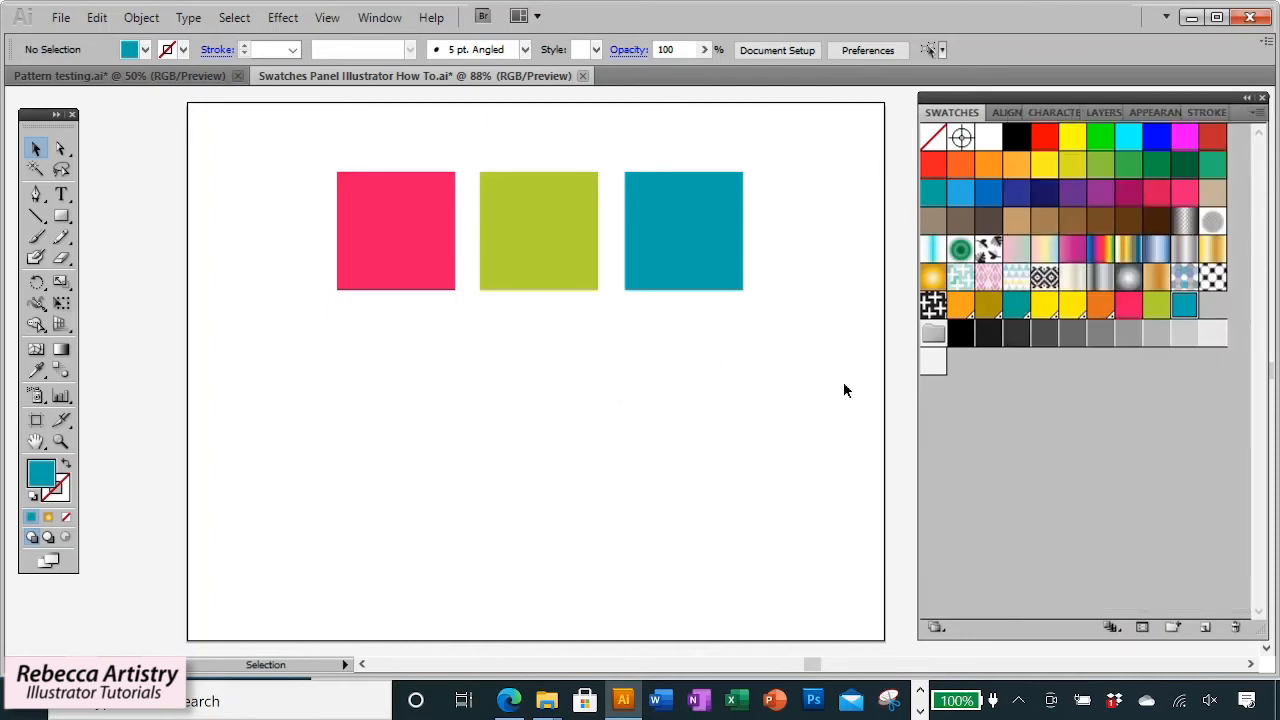
{"action": "left_click_drag", "start_coordinate": [1184, 310], "coordinate": [1236, 627]}
{"action": "left_click_drag", "start_coordinate": [1156, 306], "coordinate": [1236, 627]}
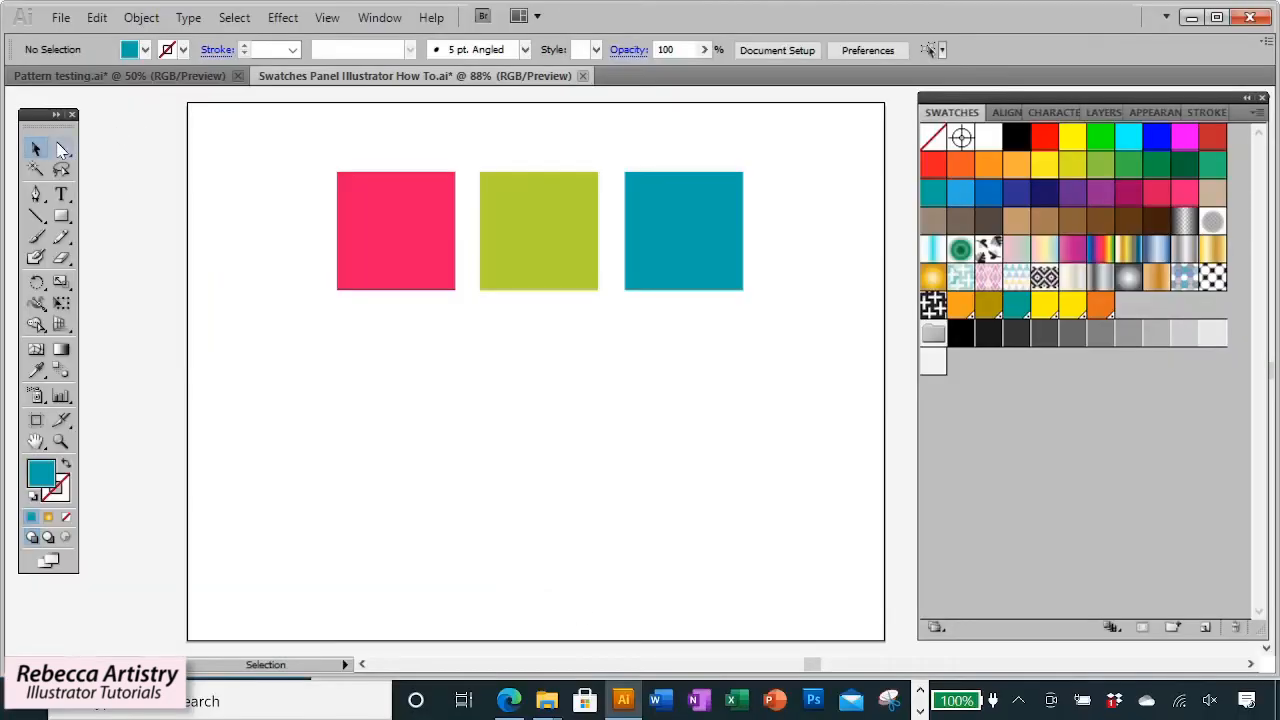
Select the three squares and create a new color group from the selected artwork named Brights.
{"action": "left_click", "coordinate": [33, 149]}
{"action": "left_click_drag", "start_coordinate": [284, 140], "coordinate": [740, 270]}
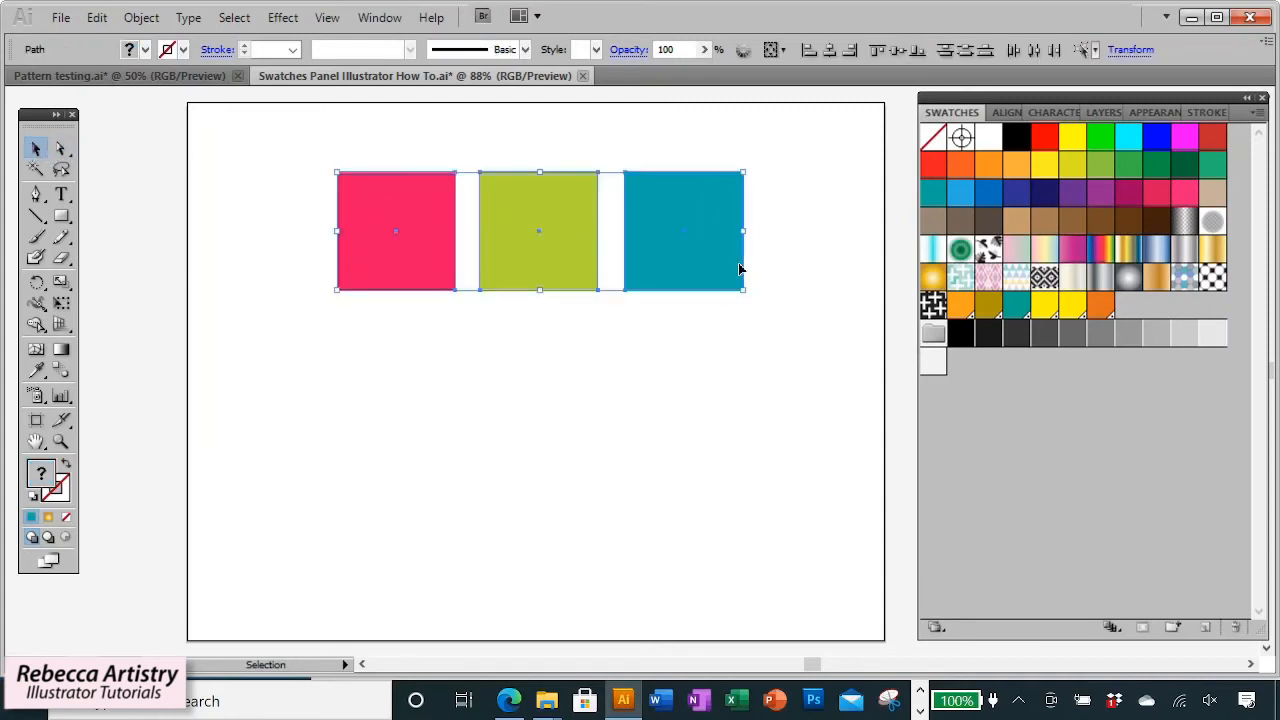
{"action": "left_click", "coordinate": [1257, 116]}
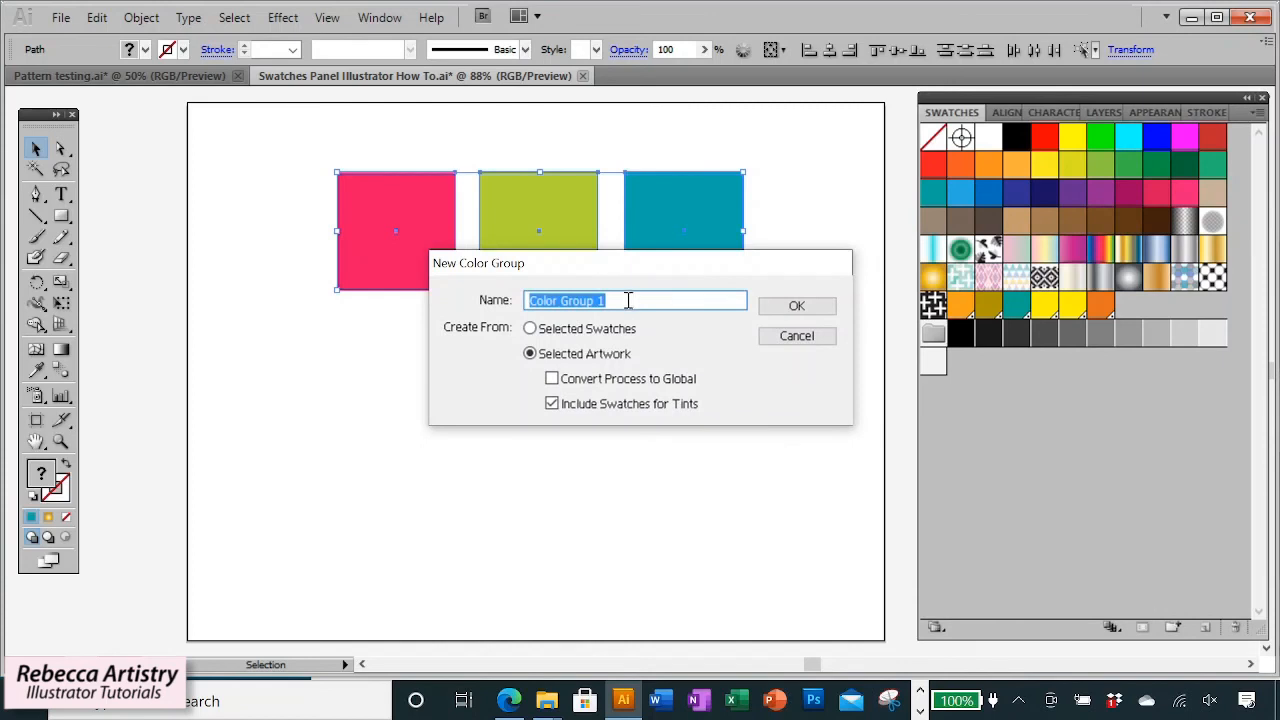
{"action": "type", "text": "Brights"}
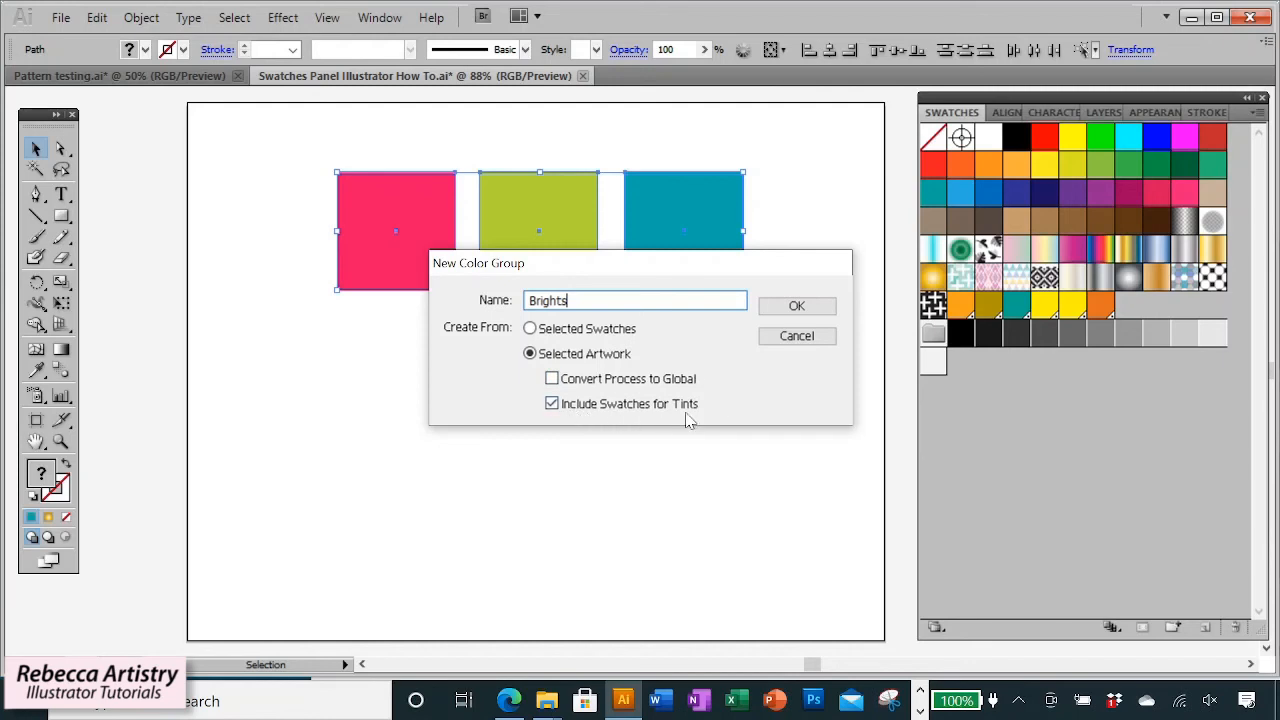
{"action": "left_click", "coordinate": [801, 310]}
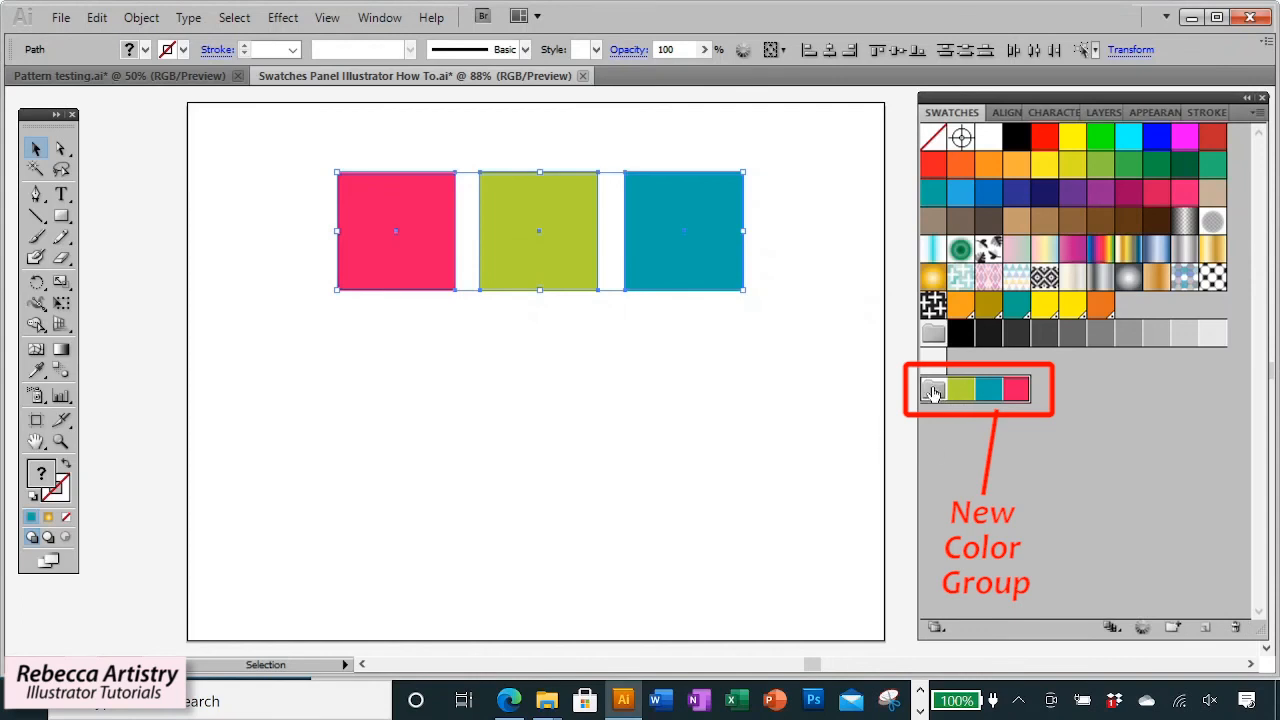
{"action": "left_click", "coordinate": [723, 354]}
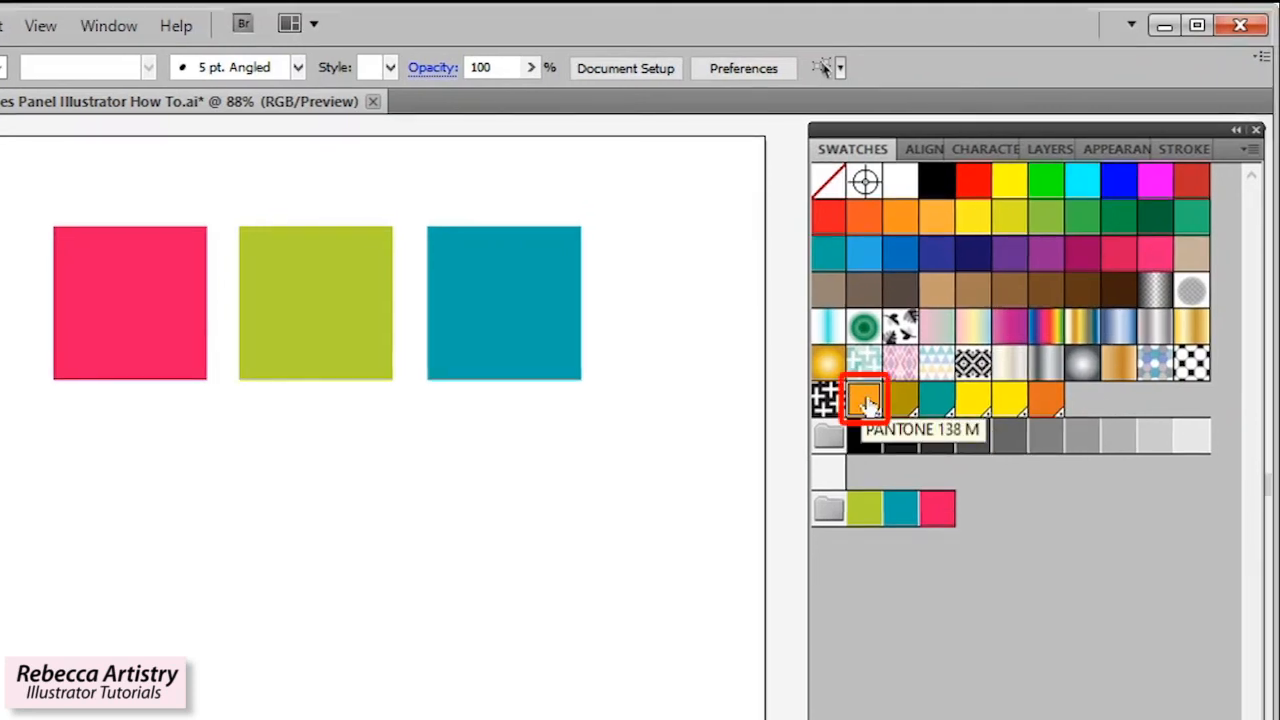
Select the six Pantone swatches and create a color group from them named Additional Colors.
{"action": "left_click", "coordinate": [1045, 402], "text": "shift"}
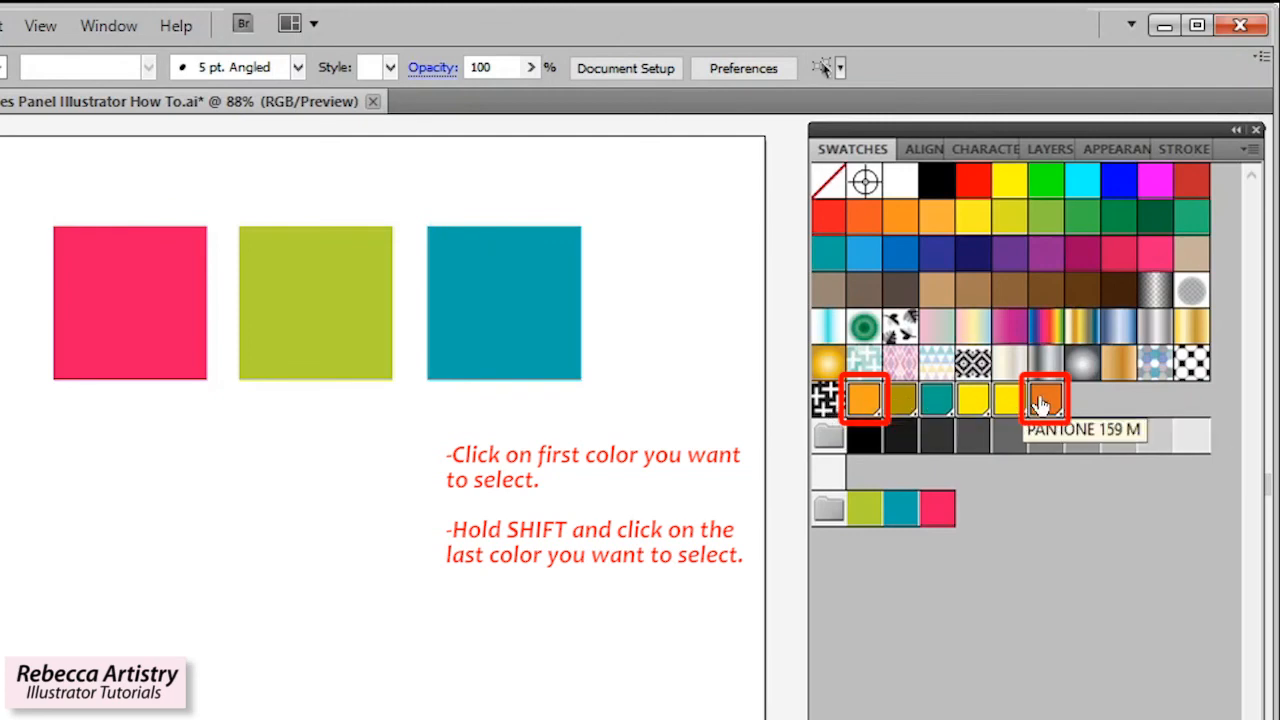
{"action": "left_click", "coordinate": [1250, 148]}
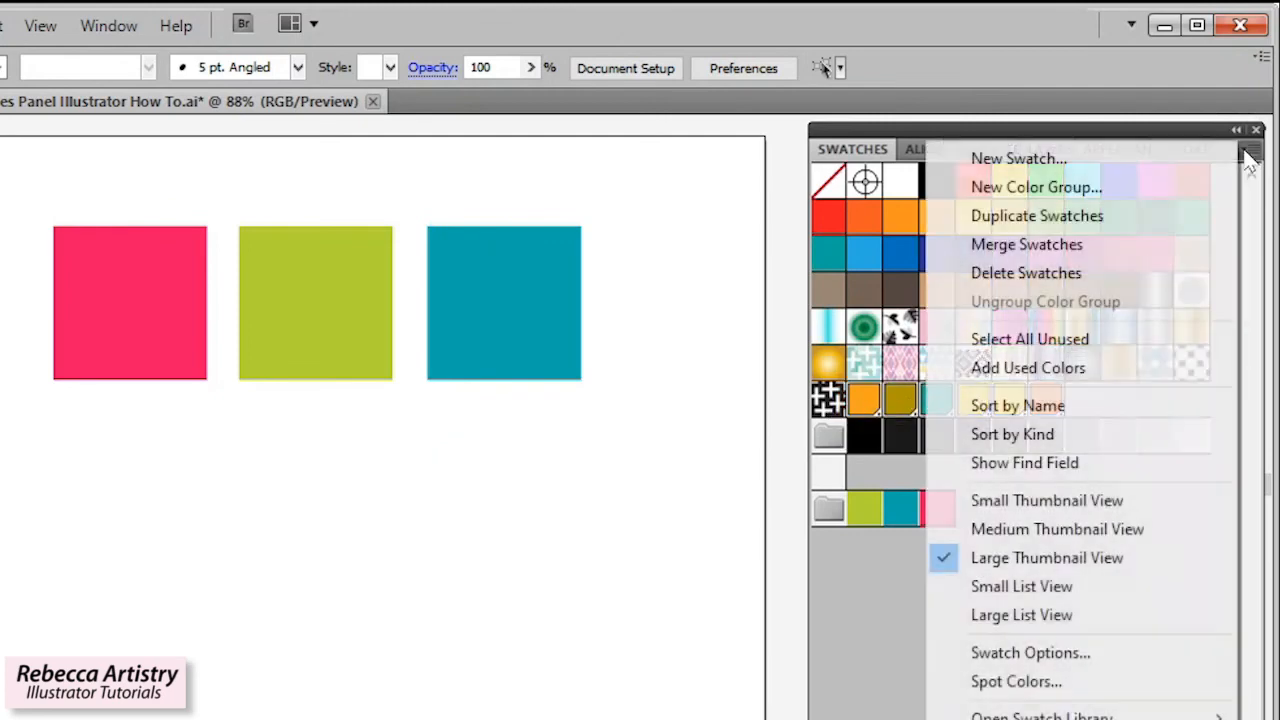
{"action": "left_click", "coordinate": [1068, 190]}
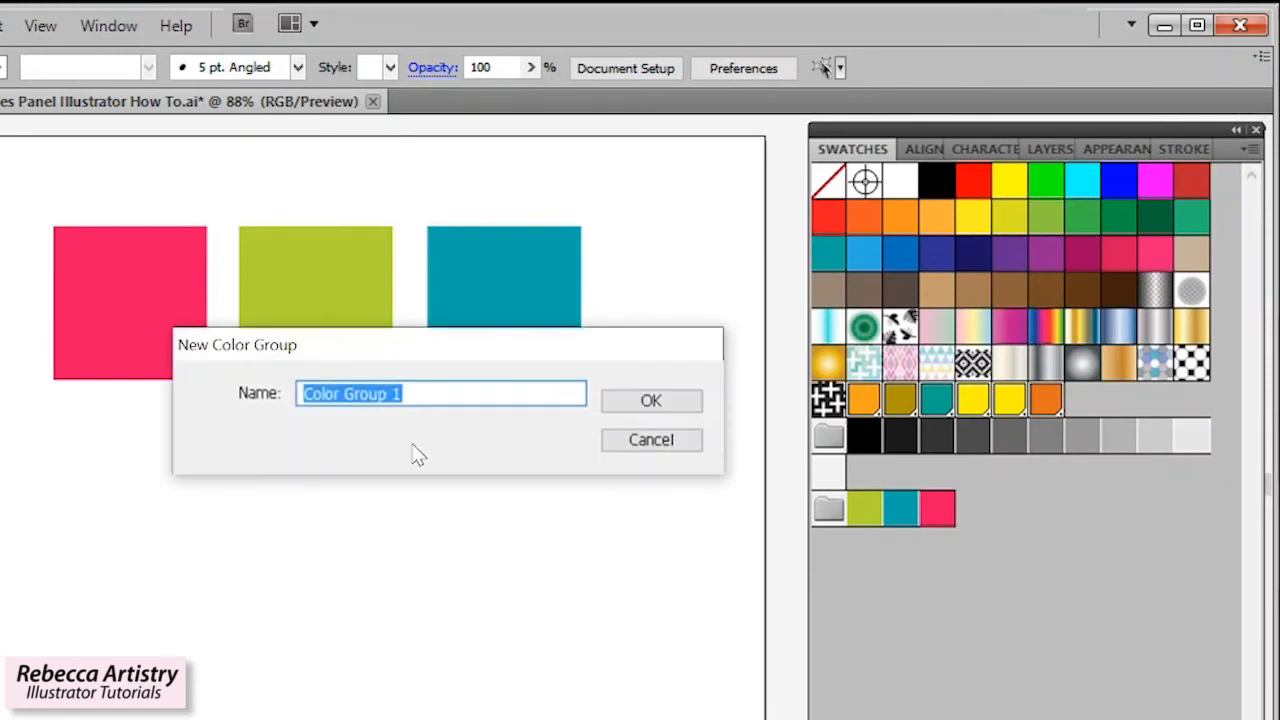
{"action": "key", "text": "BackSpace"}
{"action": "type", "text": "Additio"}
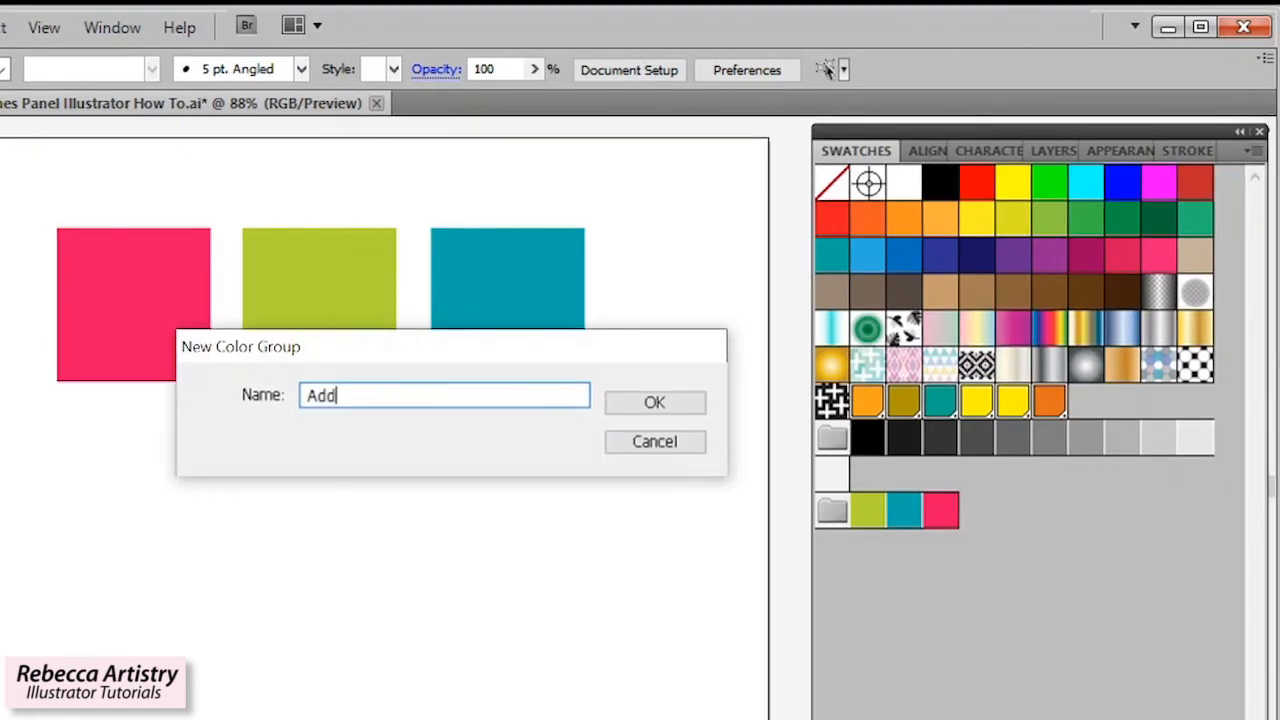
{"action": "type", "text": "nal Colors"}
{"action": "key", "text": "Return"}
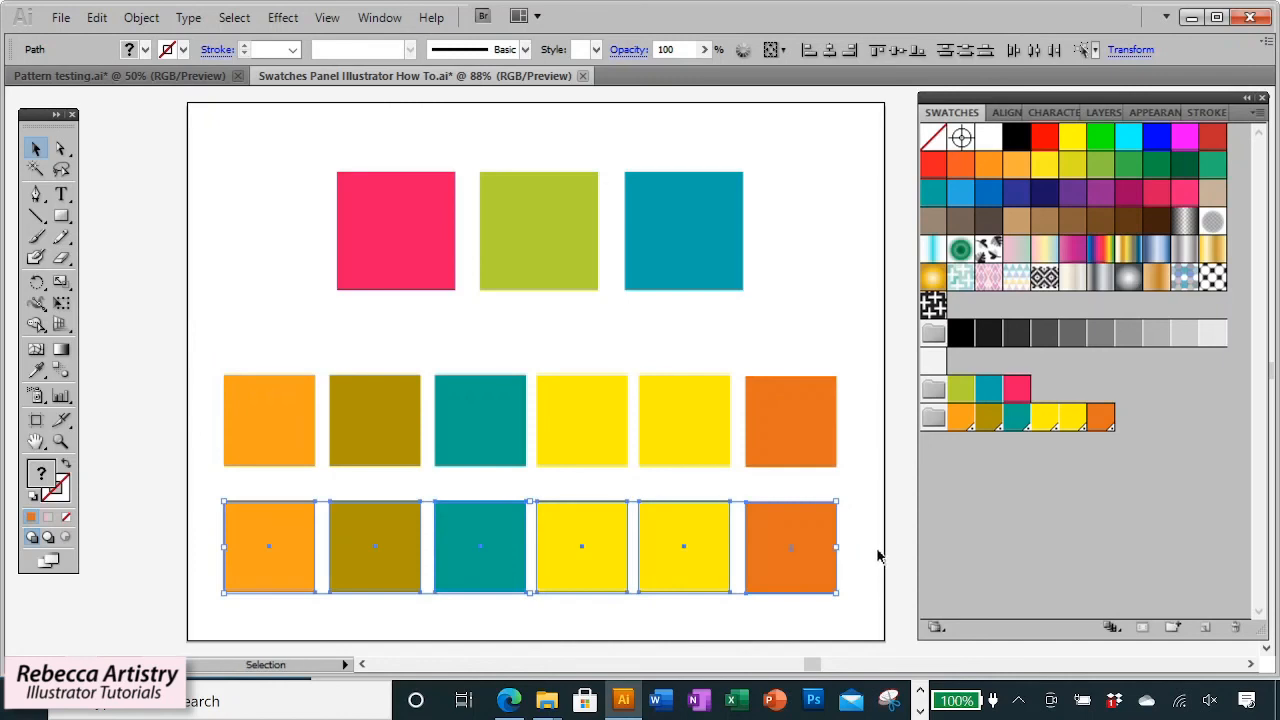
Arrange the six colored squares in the lower row of the artboard.
{"action": "left_click", "coordinate": [877, 551]}
{"action": "left_click", "coordinate": [256, 546]}
{"action": "left_click_drag", "start_coordinate": [256, 546], "coordinate": [260, 546]}
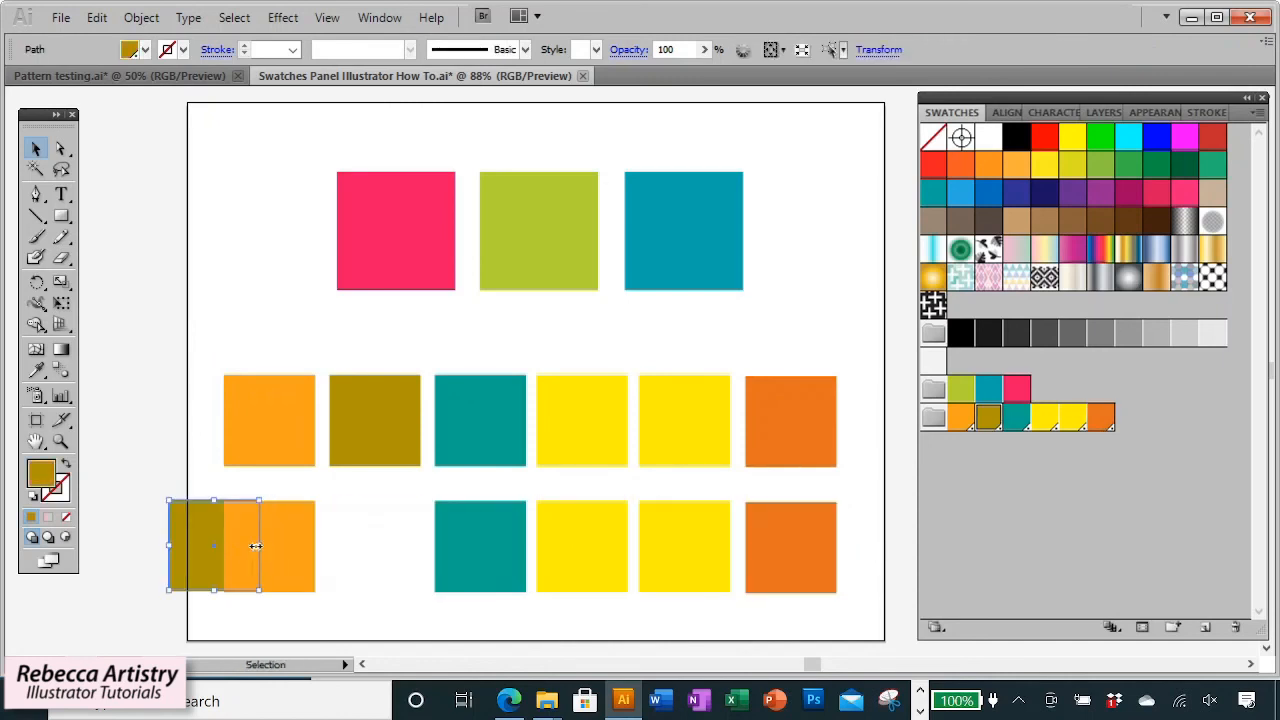
{"action": "left_click", "coordinate": [382, 542]}
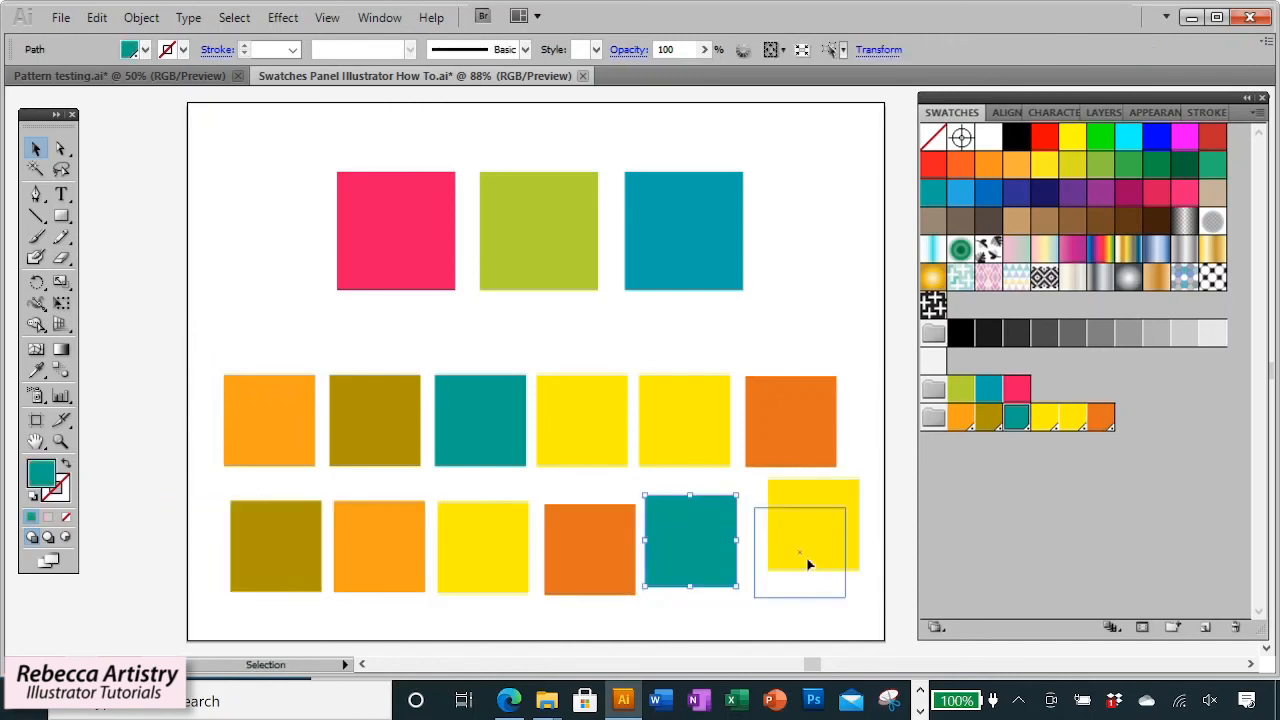
{"action": "left_click_drag", "start_coordinate": [810, 565], "coordinate": [800, 560]}
{"action": "left_click_drag", "start_coordinate": [720, 563], "coordinate": [725, 577]}
{"action": "left_click", "coordinate": [838, 488]}
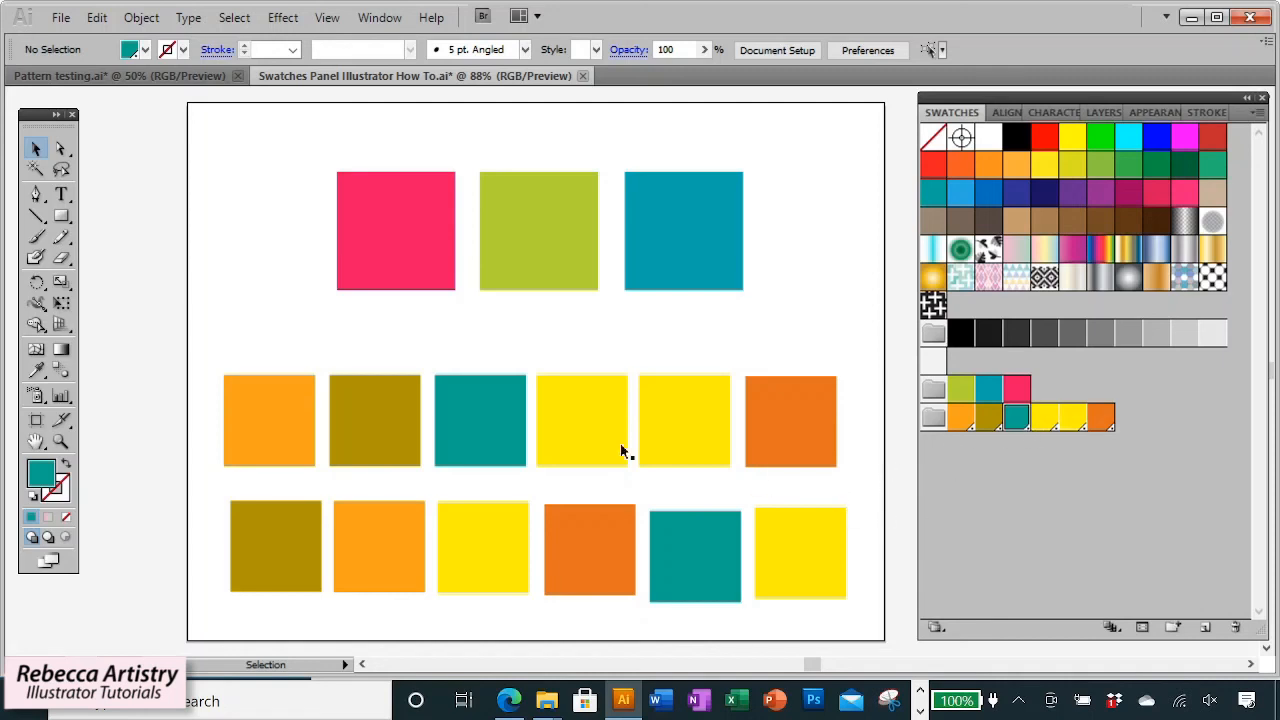
Select the two yellow swatches in the Additional Colors group and merge them into one swatch.
{"action": "left_click", "coordinate": [575, 430]}
{"action": "left_click", "coordinate": [900, 433]}
{"action": "left_click", "coordinate": [1045, 417]}
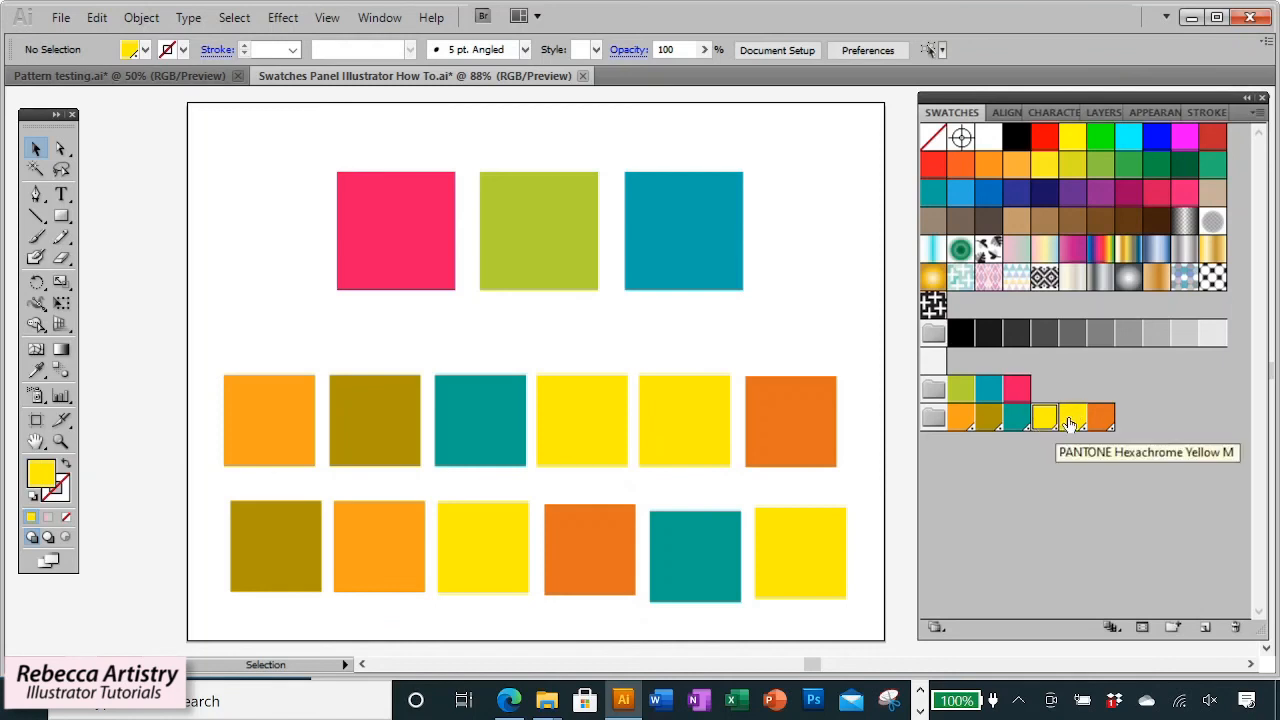
{"action": "left_click", "coordinate": [1070, 425], "text": "shift"}
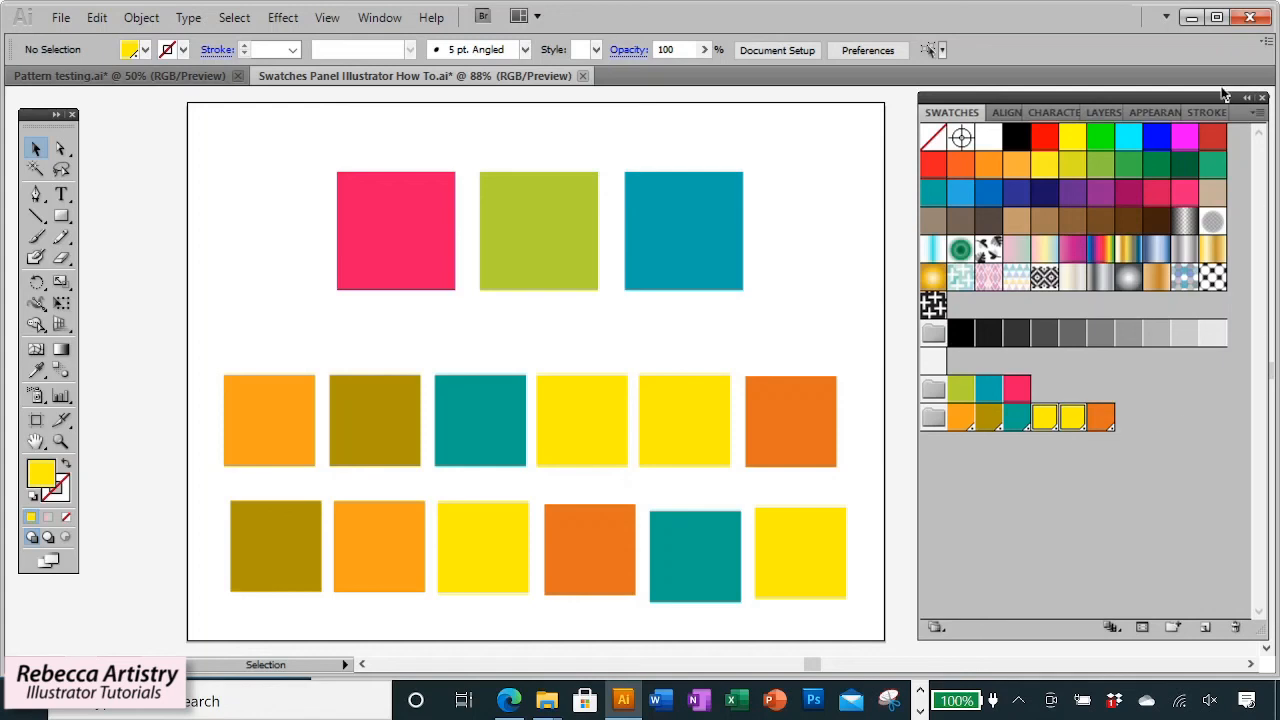
{"action": "left_click", "coordinate": [1258, 112]}
{"action": "left_click", "coordinate": [1088, 174]}
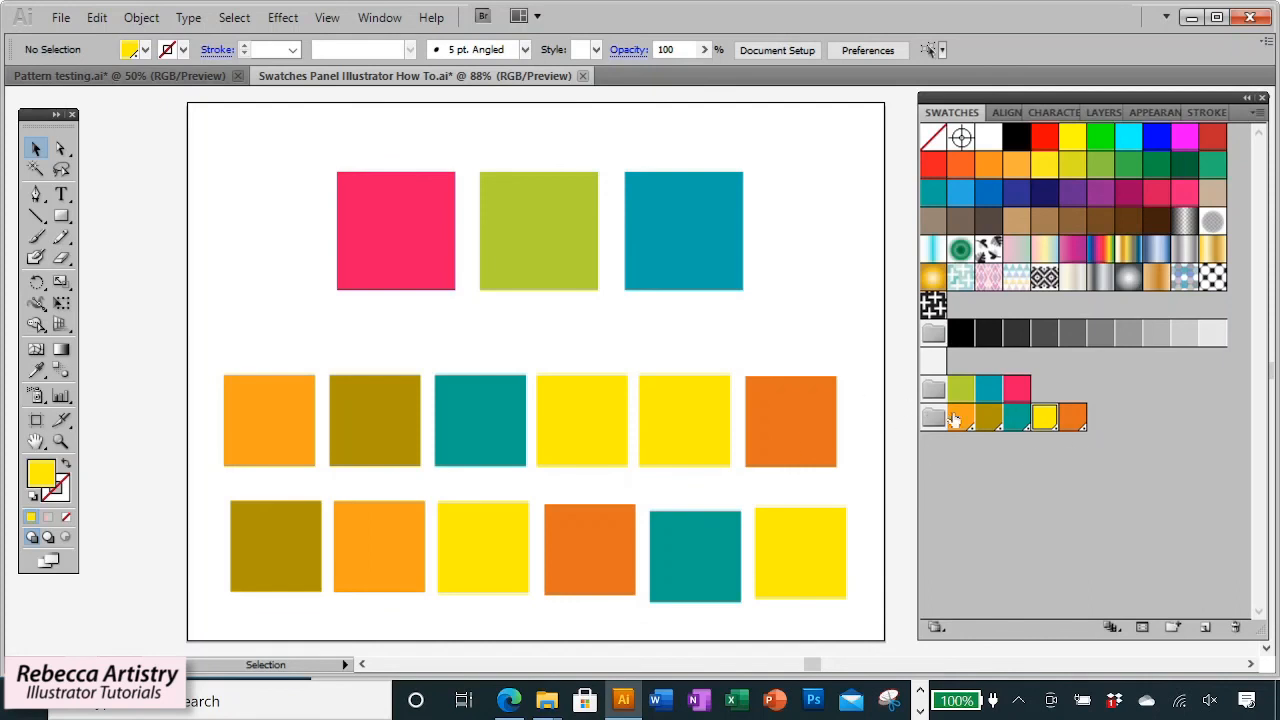
Move the dark orange swatch beside the light orange one and merge the two orange swatches.
{"action": "left_click_drag", "start_coordinate": [1073, 423], "coordinate": [975, 418]}
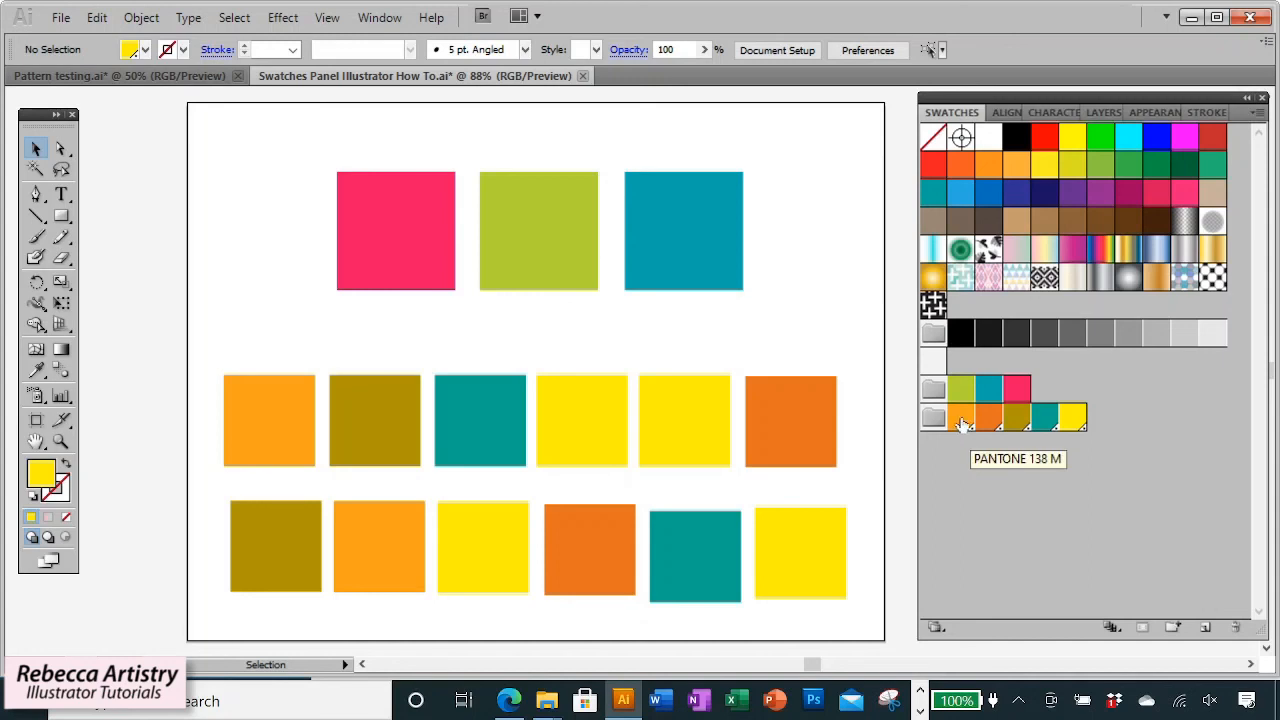
{"action": "left_click", "coordinate": [961, 424]}
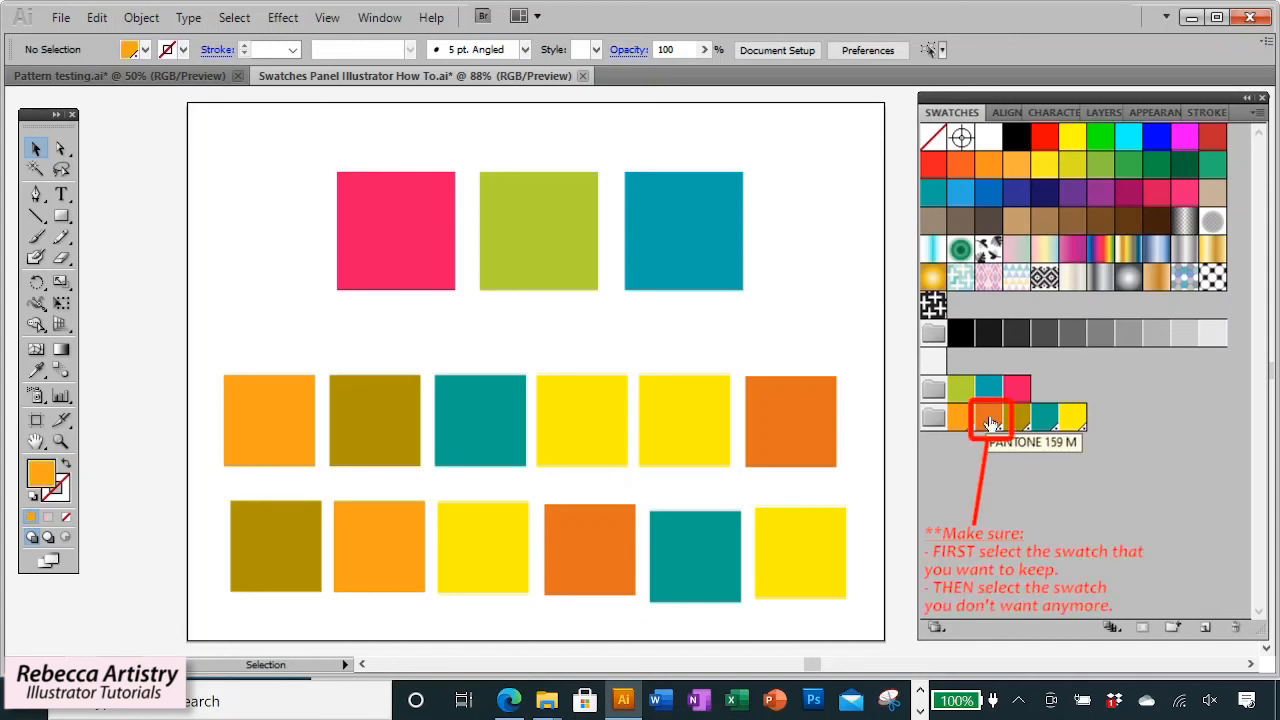
{"action": "left_click", "coordinate": [990, 424], "text": "ctrl"}
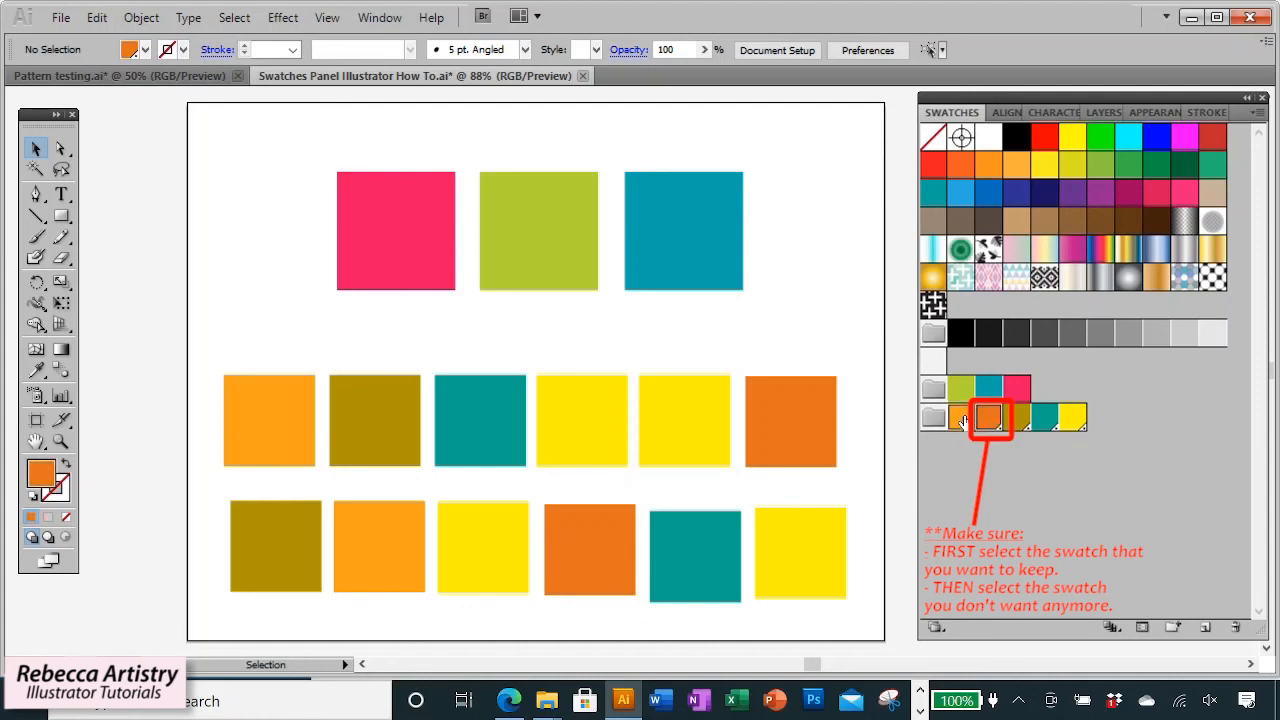
{"action": "left_click", "coordinate": [1257, 113]}
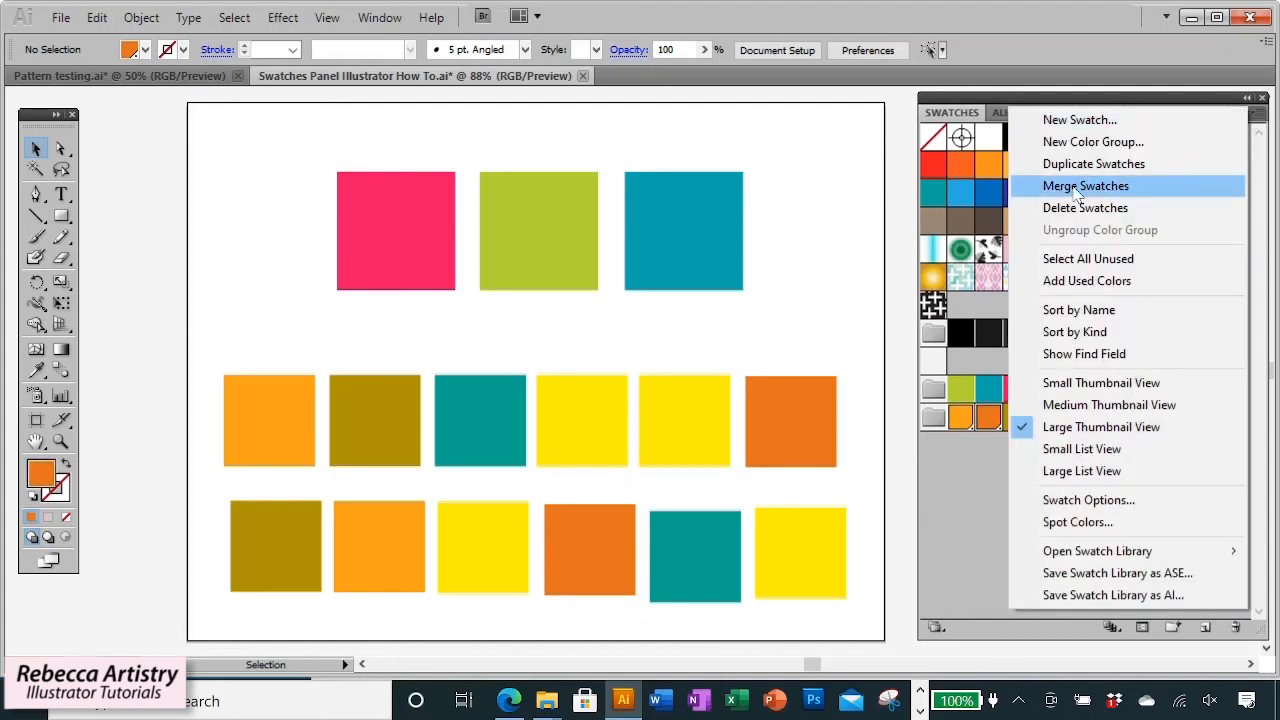
{"action": "left_click", "coordinate": [1071, 184]}
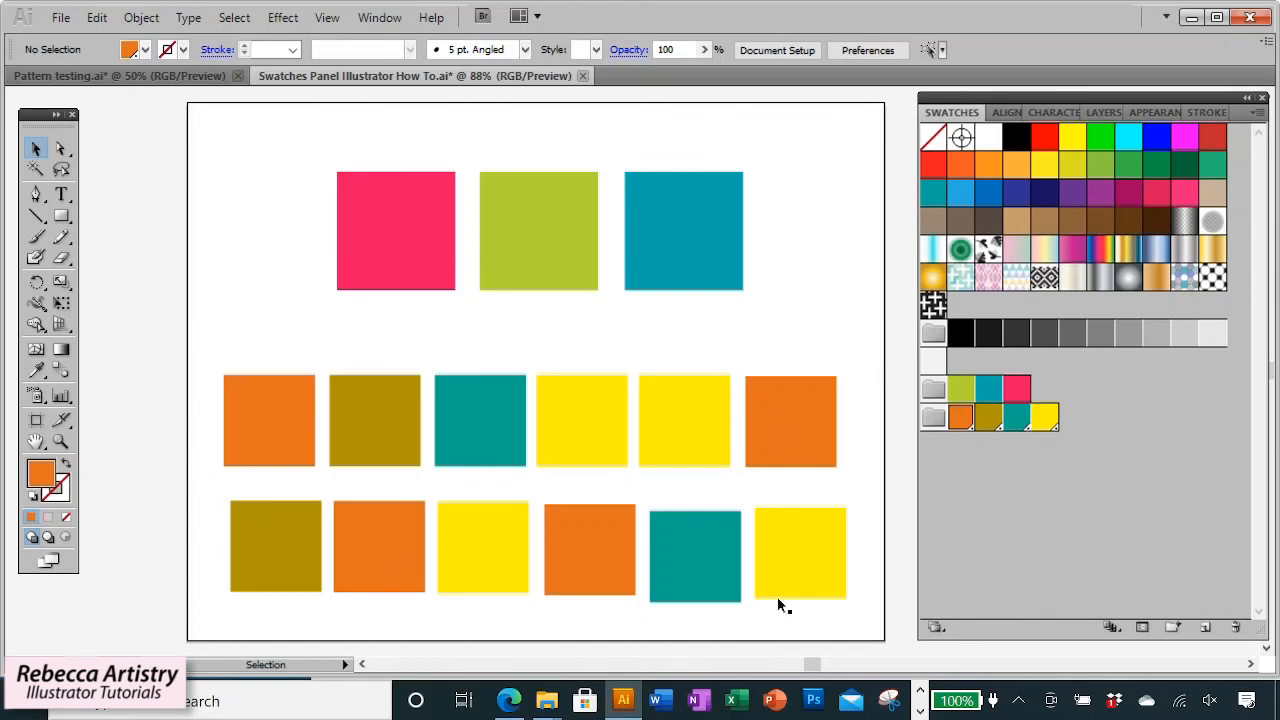
Select the Additional Colors group and review the panel menu options for it.
{"action": "left_click", "coordinate": [933, 417]}
{"action": "left_click", "coordinate": [1258, 118]}
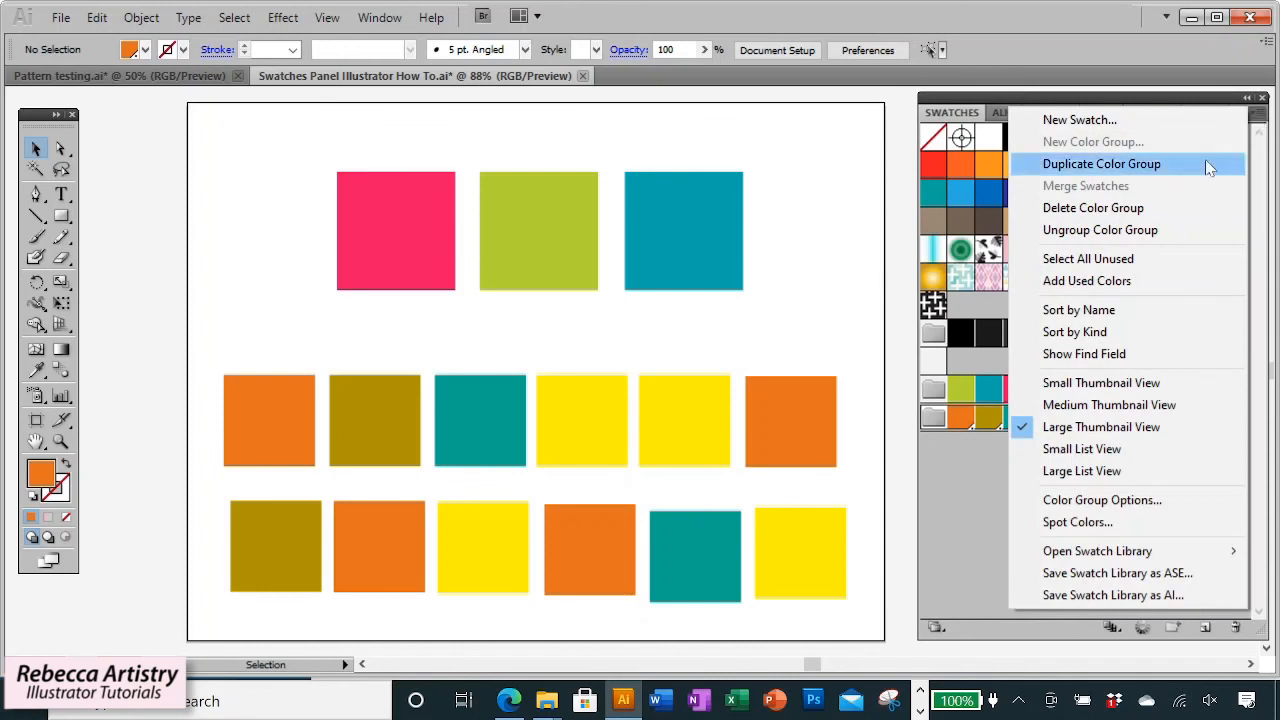
{"action": "left_click", "coordinate": [1100, 230]}
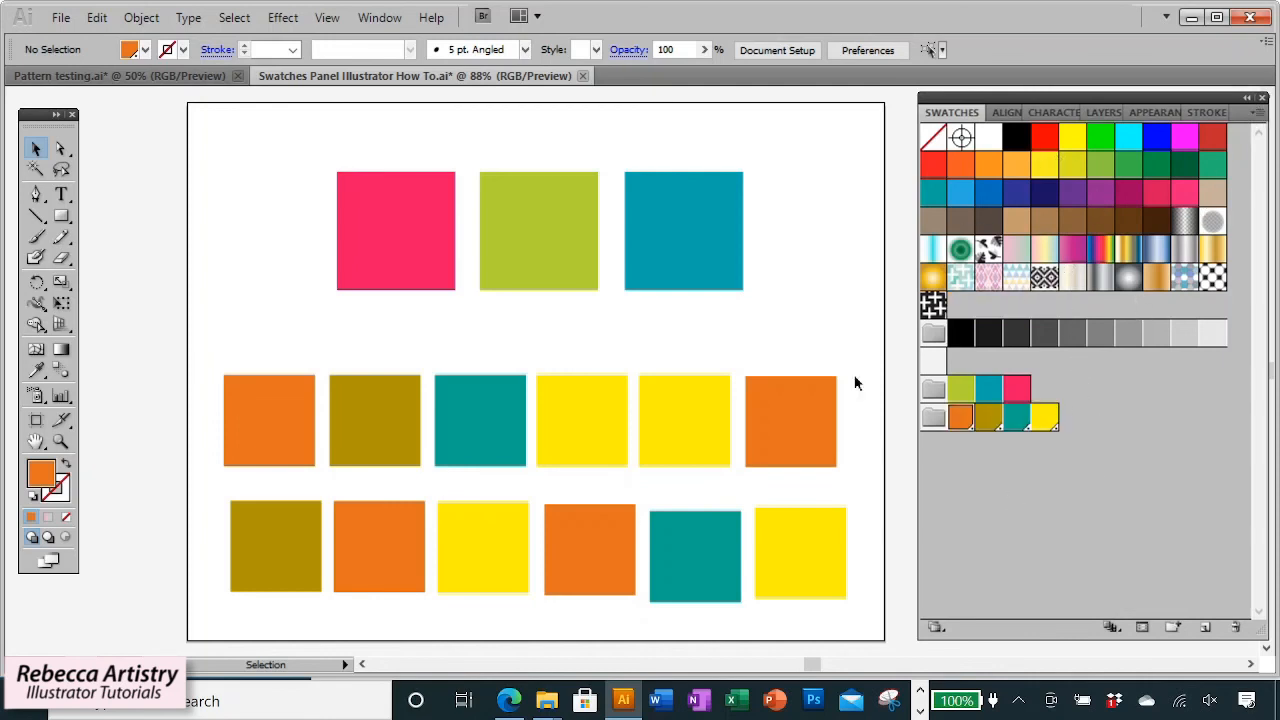
Start saving the swatches as a swatch library, entering a file name beginning Spring Sweater Color.
{"action": "left_click", "coordinate": [1258, 112]}
{"action": "mouse_move", "coordinate": [1078, 555]}
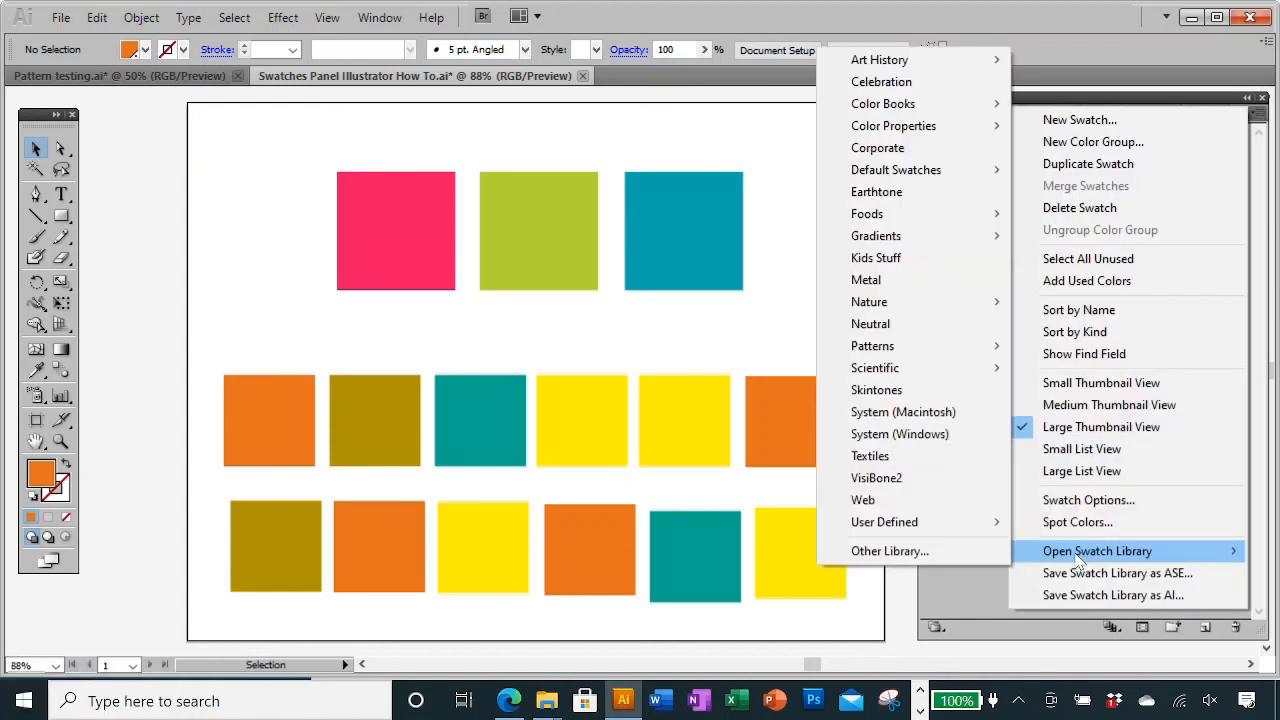
{"action": "left_click", "coordinate": [990, 588]}
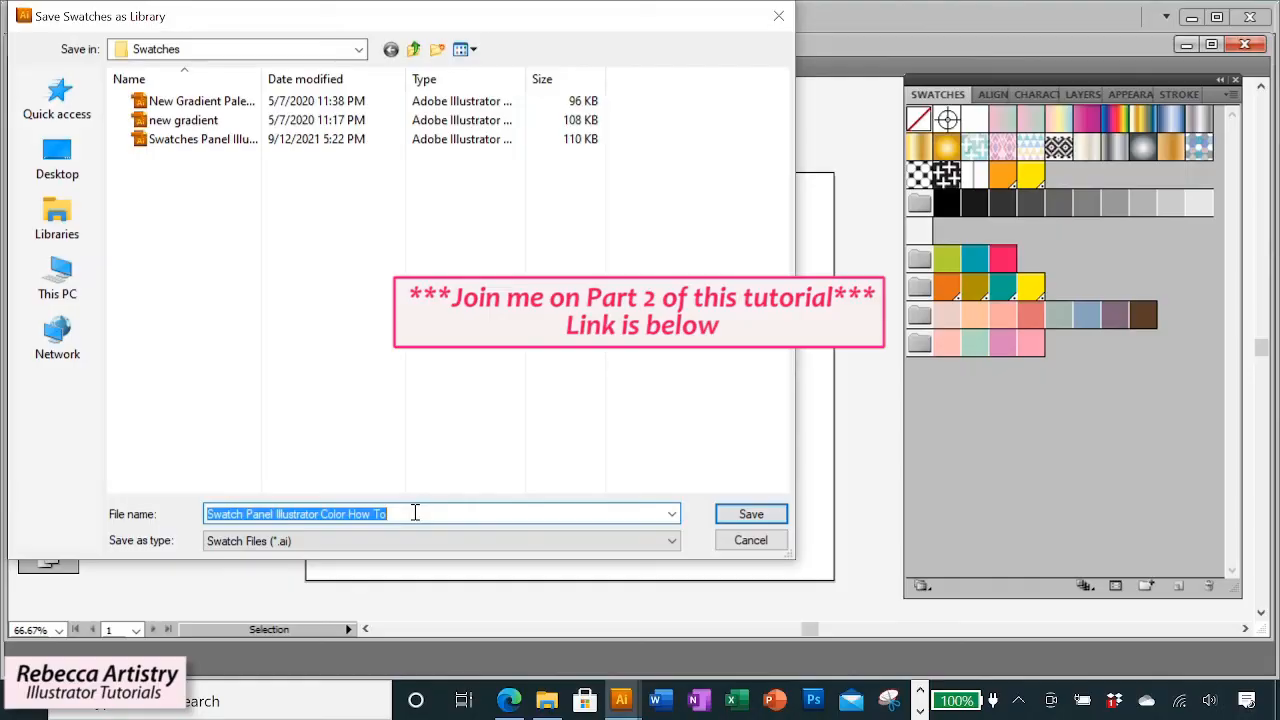
{"action": "type", "text": "Spring Sweater Color Pa"}
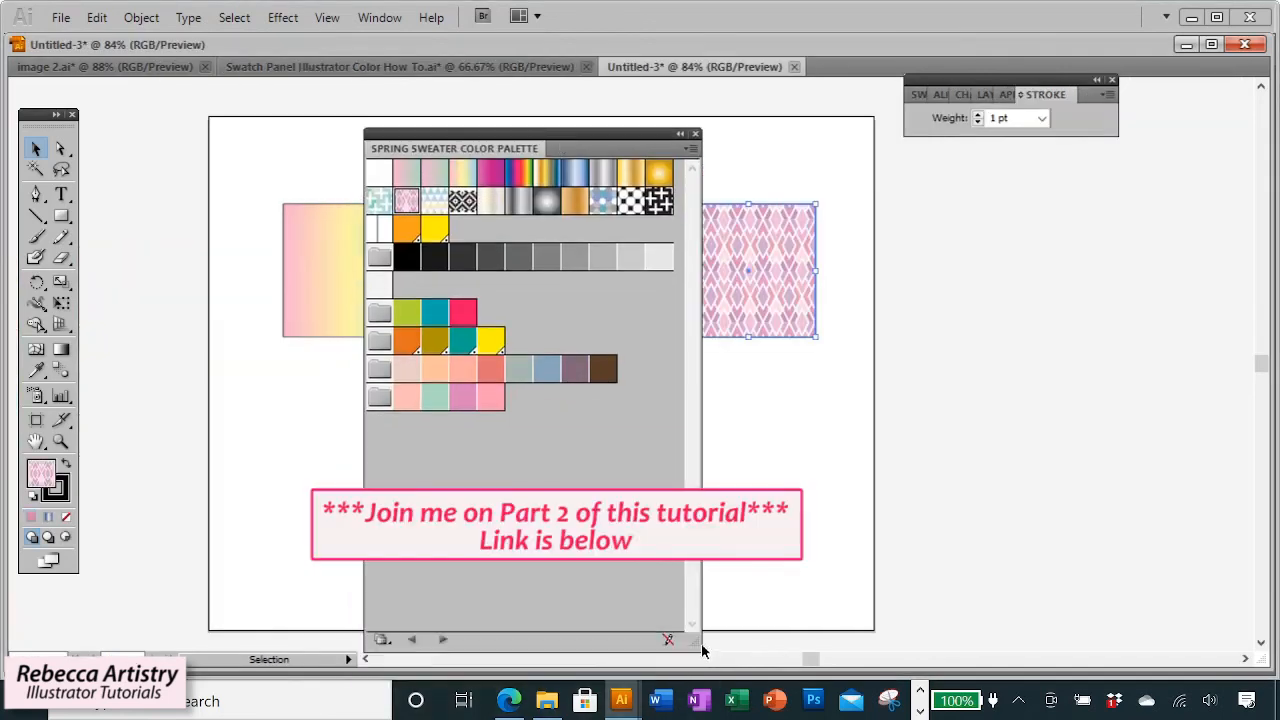
{"action": "left_click_drag", "start_coordinate": [700, 651], "coordinate": [796, 417]}
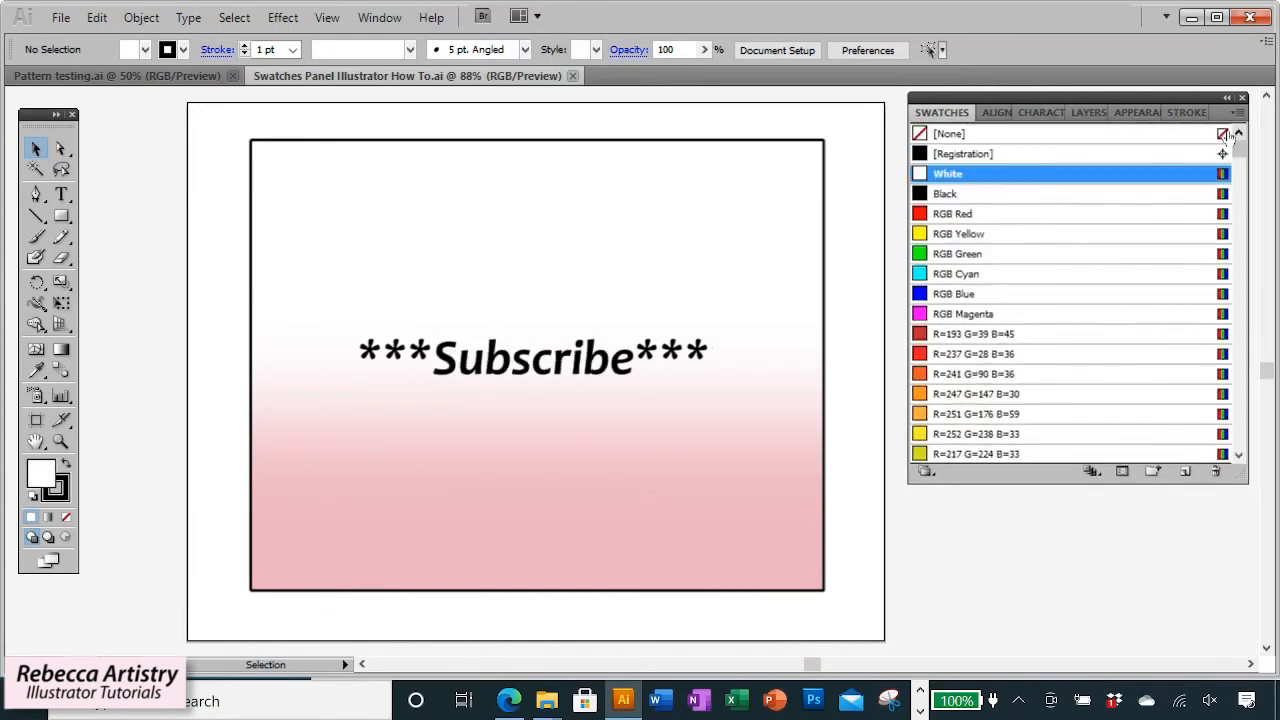
{"action": "scroll", "coordinate": [1235, 438], "scroll_direction": "down", "scroll_amount": 3}
{"action": "scroll", "coordinate": [1200, 415], "scroll_direction": "down", "scroll_amount": 2}
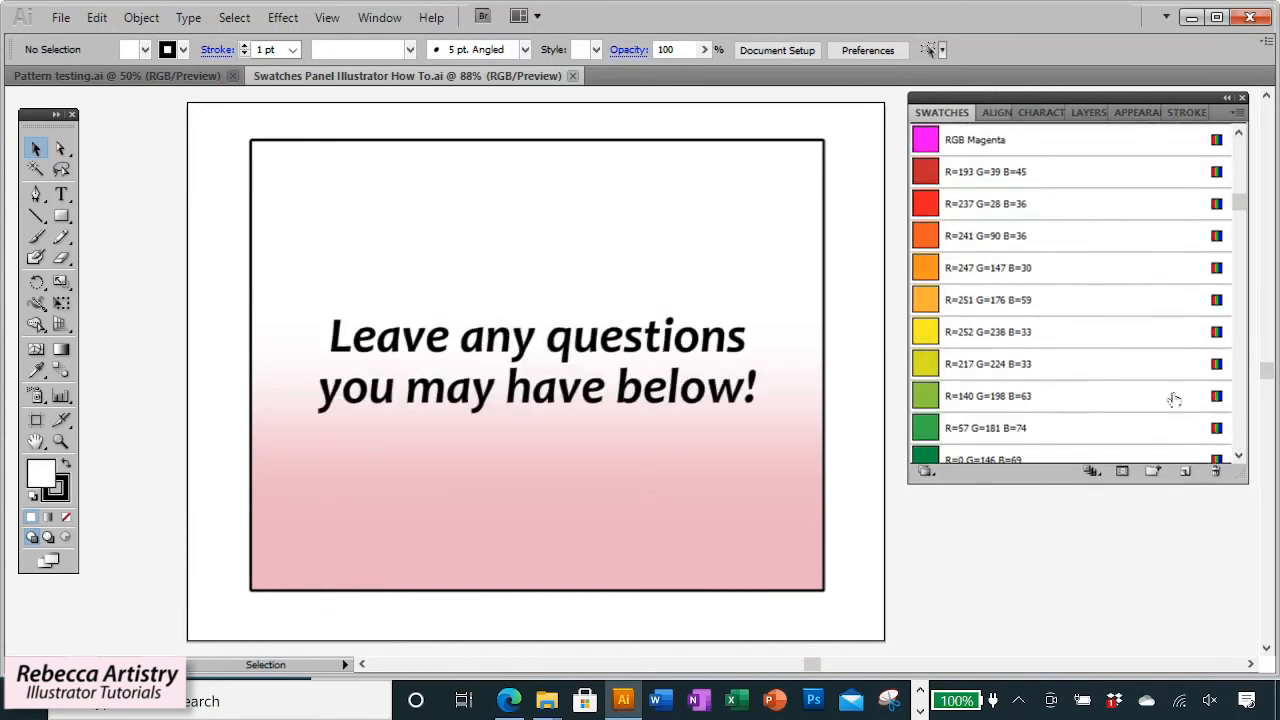